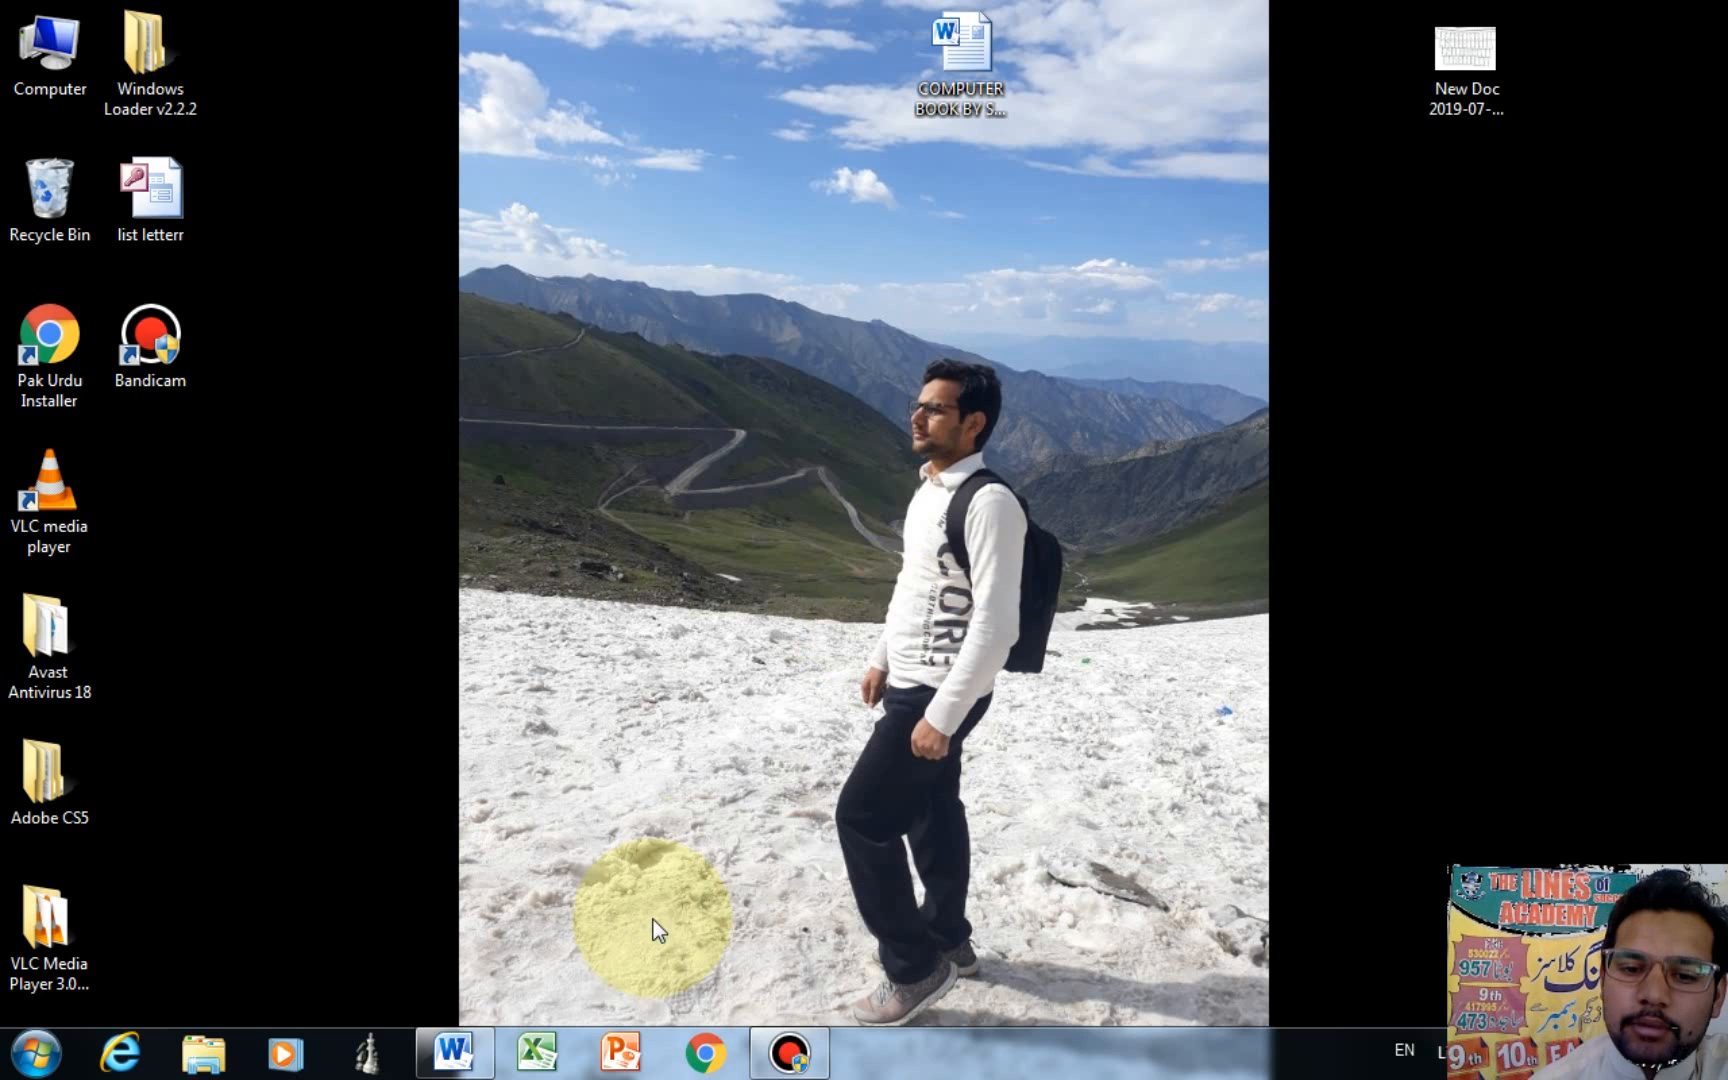
Switch to the blank Word document and generate sample paragraphs with =RAND().
click(455, 1052)
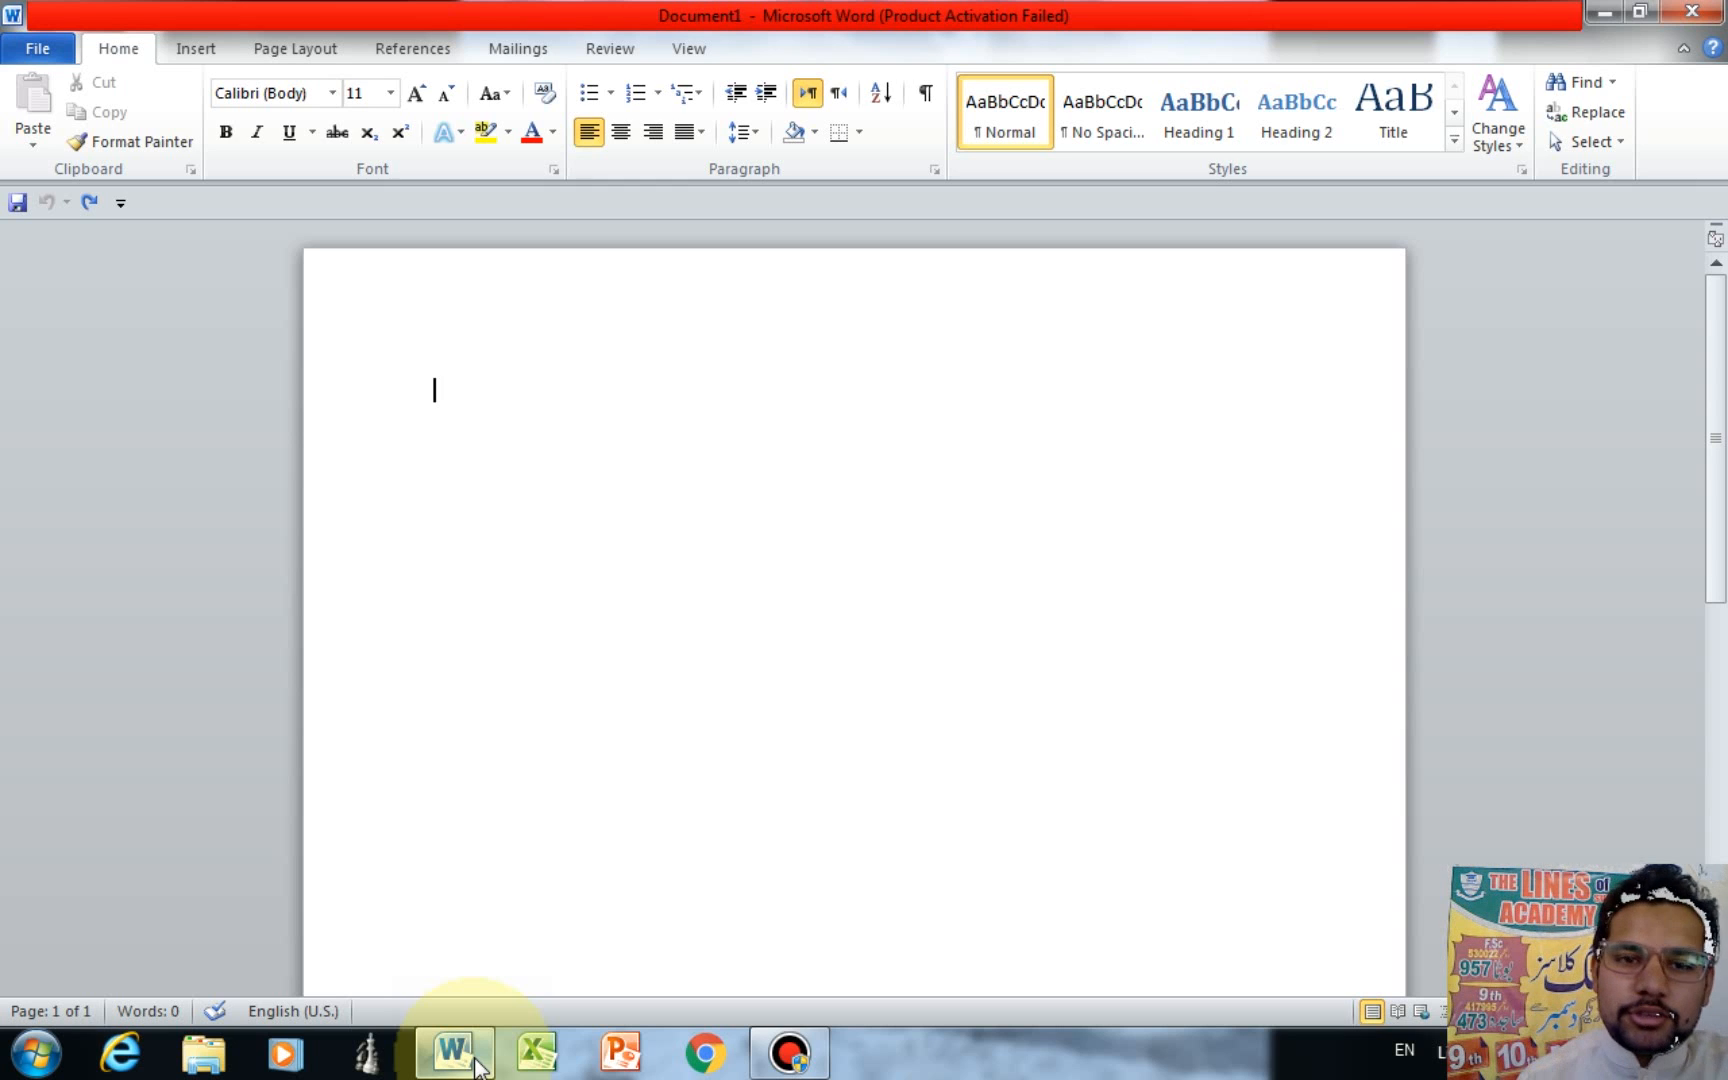
click(414, 47)
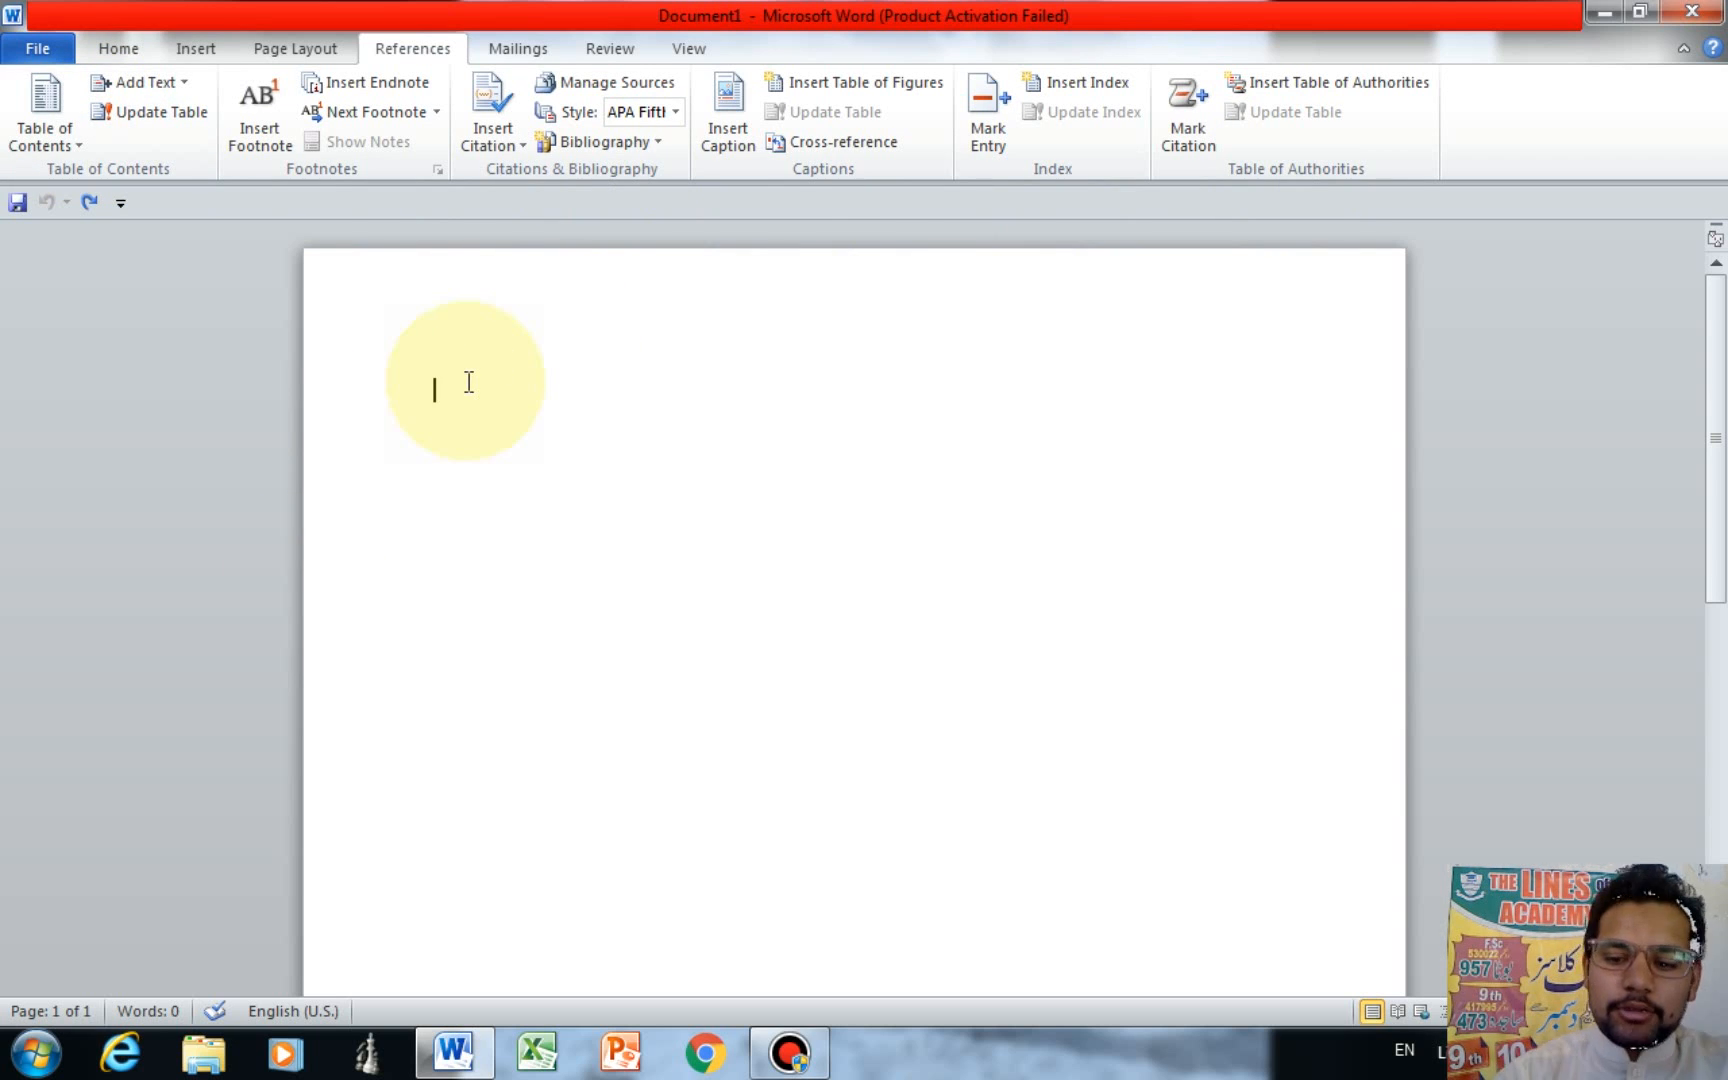
text(=)
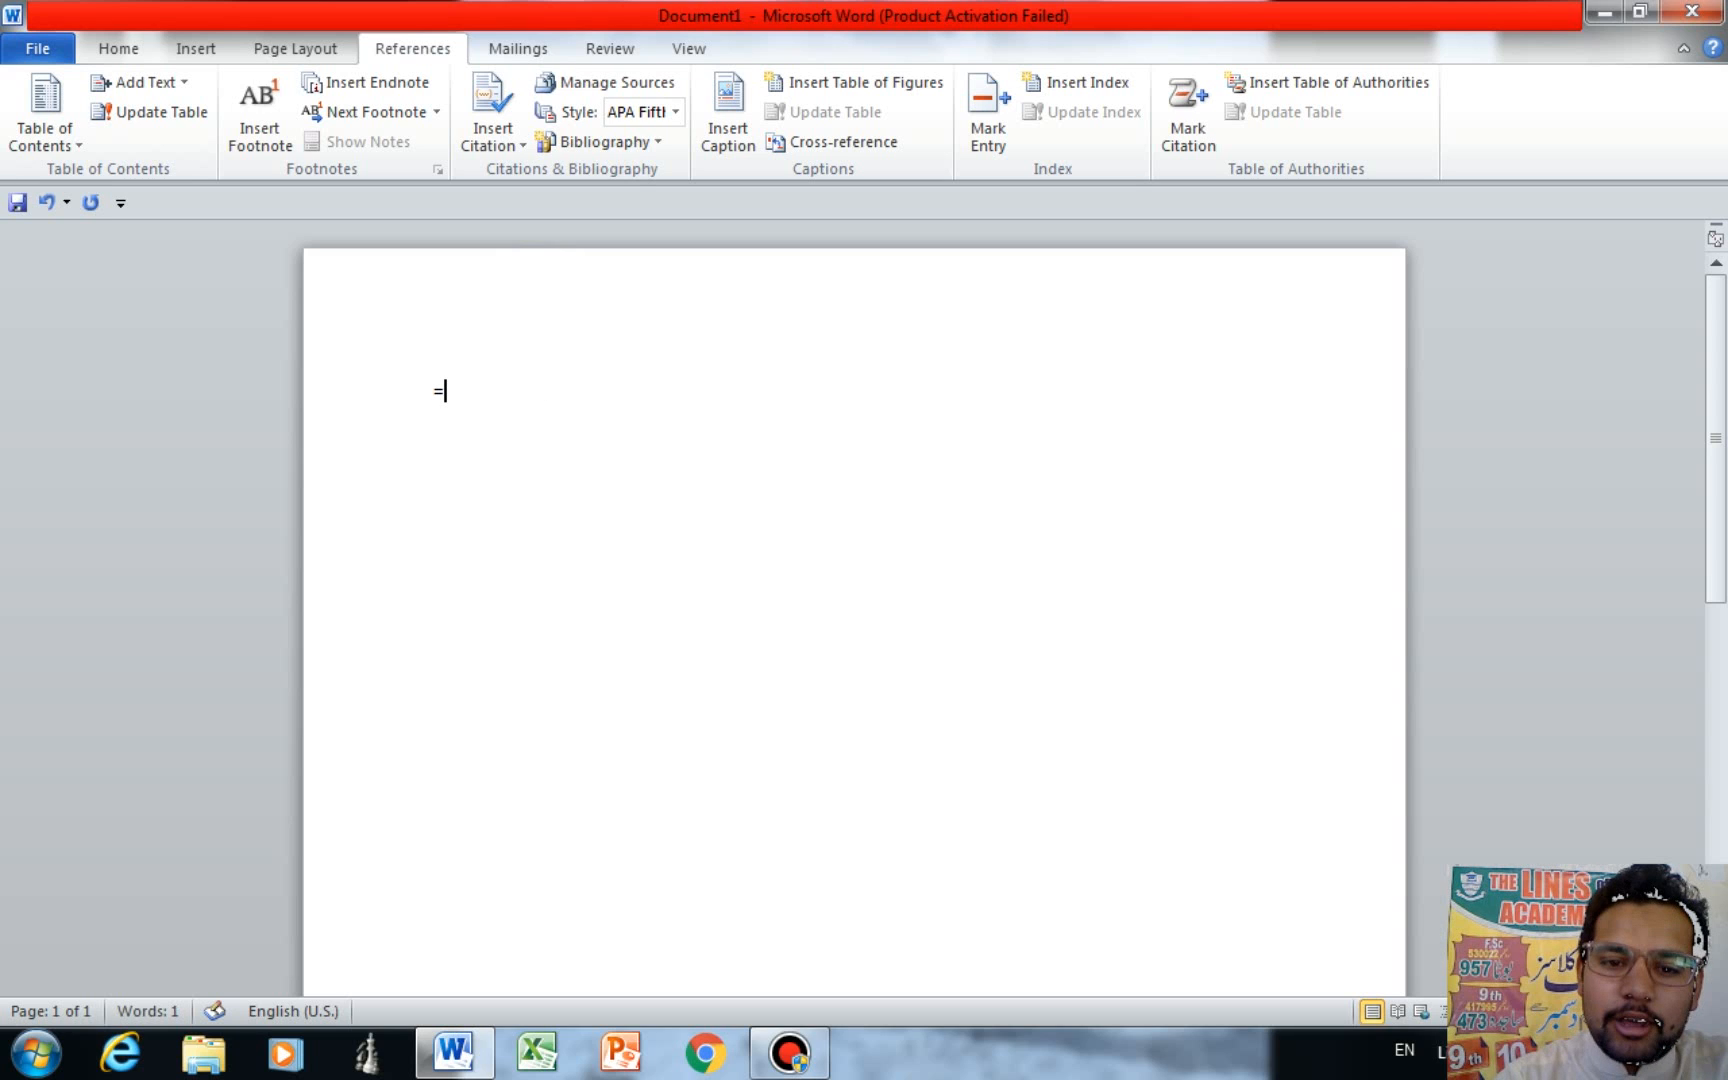
text(RAND)
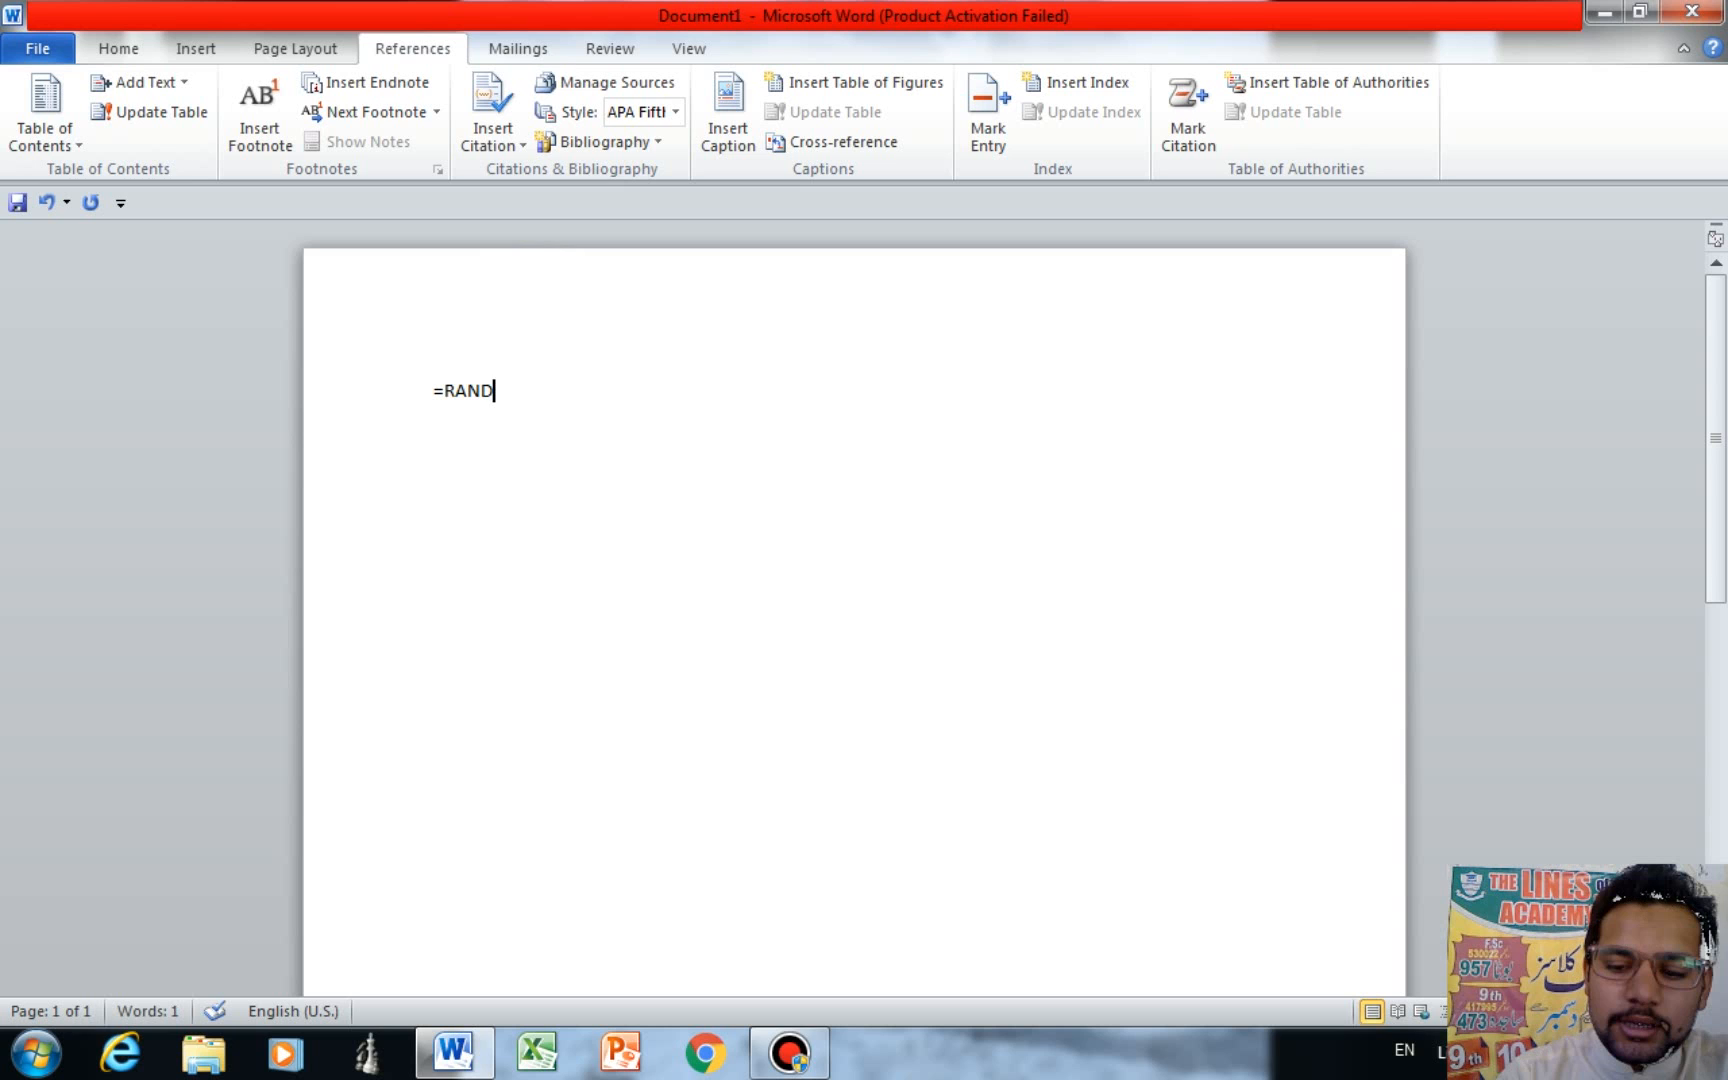
text(())
key(Return)
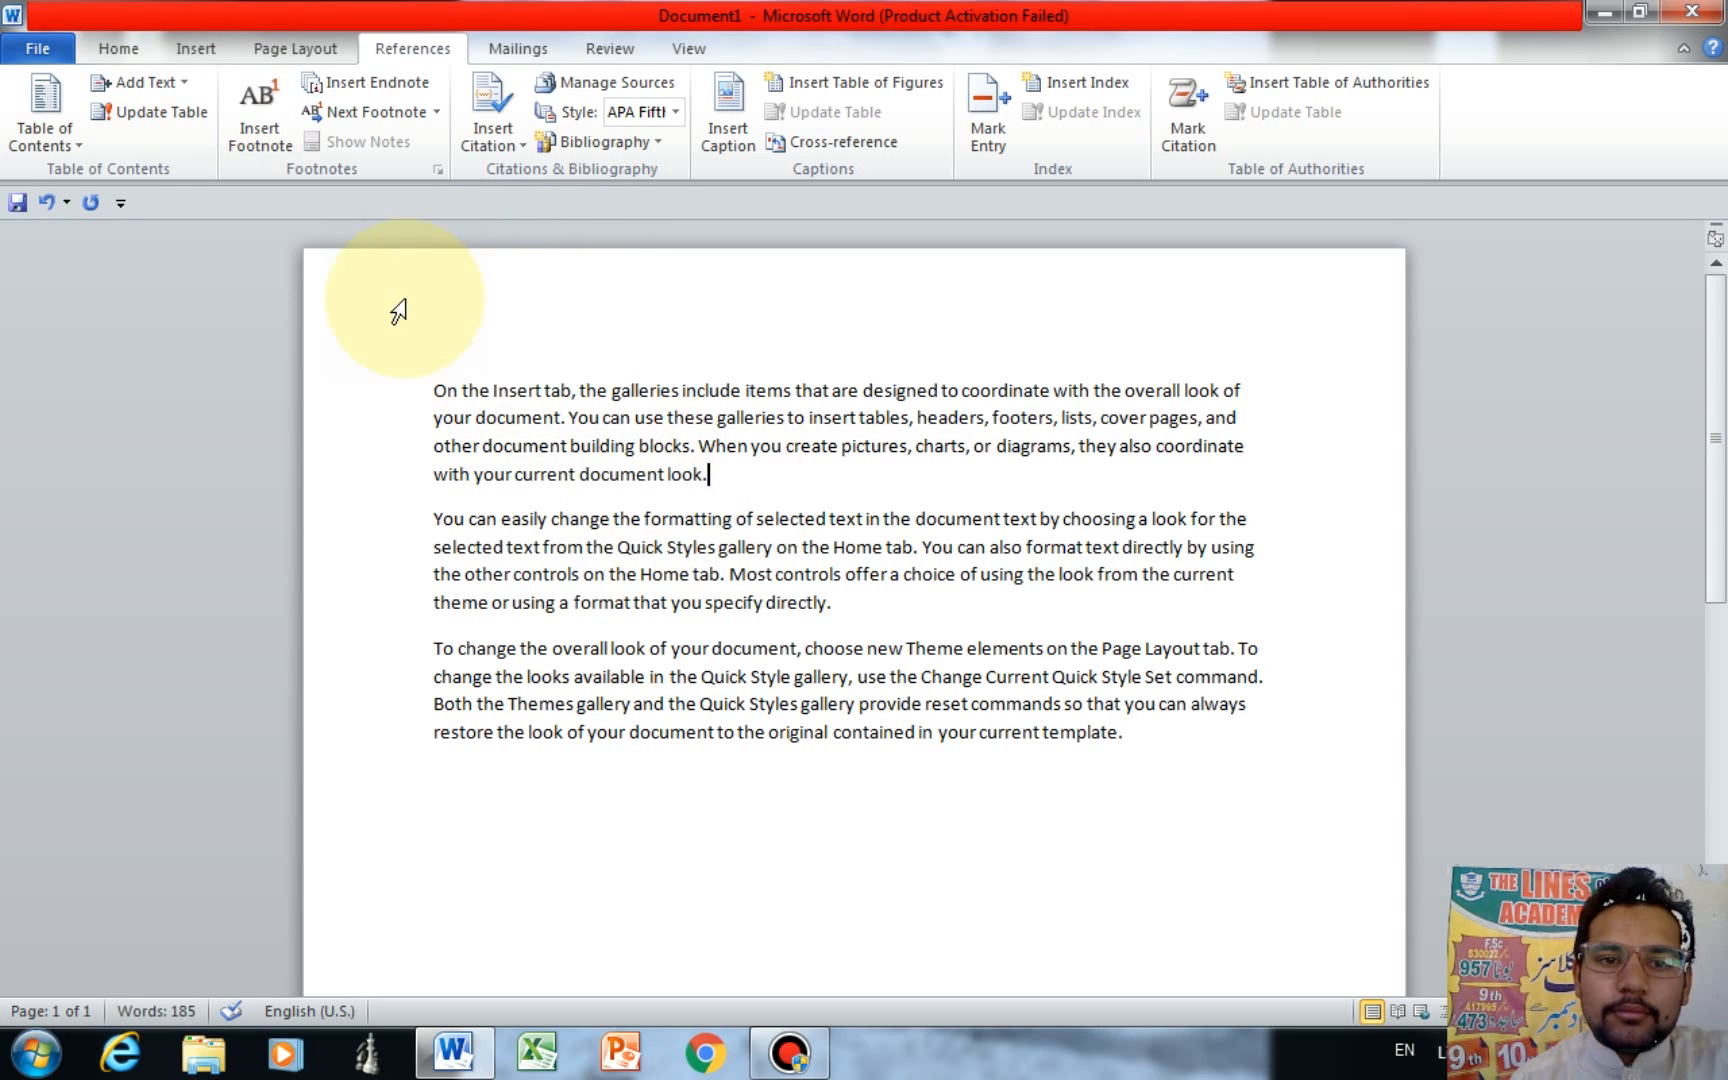
Apply Heading 1 to "On the Insert tab" and copy its formatting to "You can easily change" and "To change the" with Format Painter.
drag(434, 388, 567, 388)
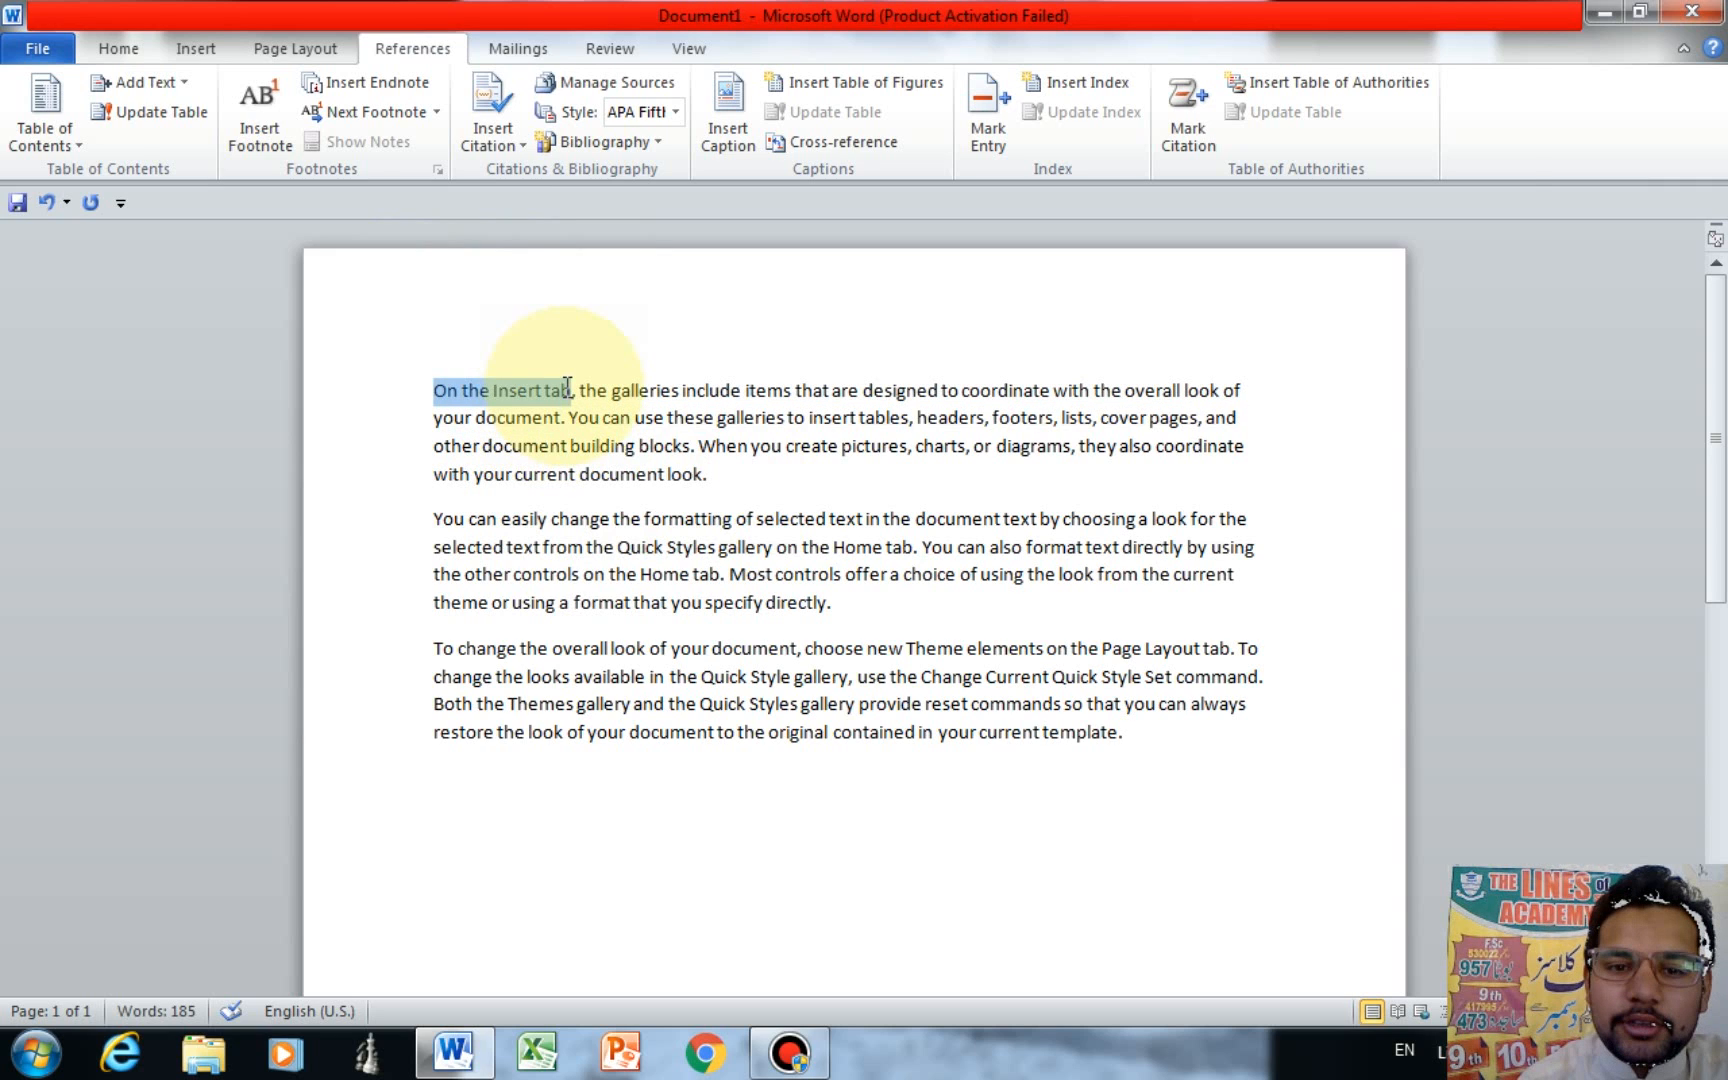
click(118, 48)
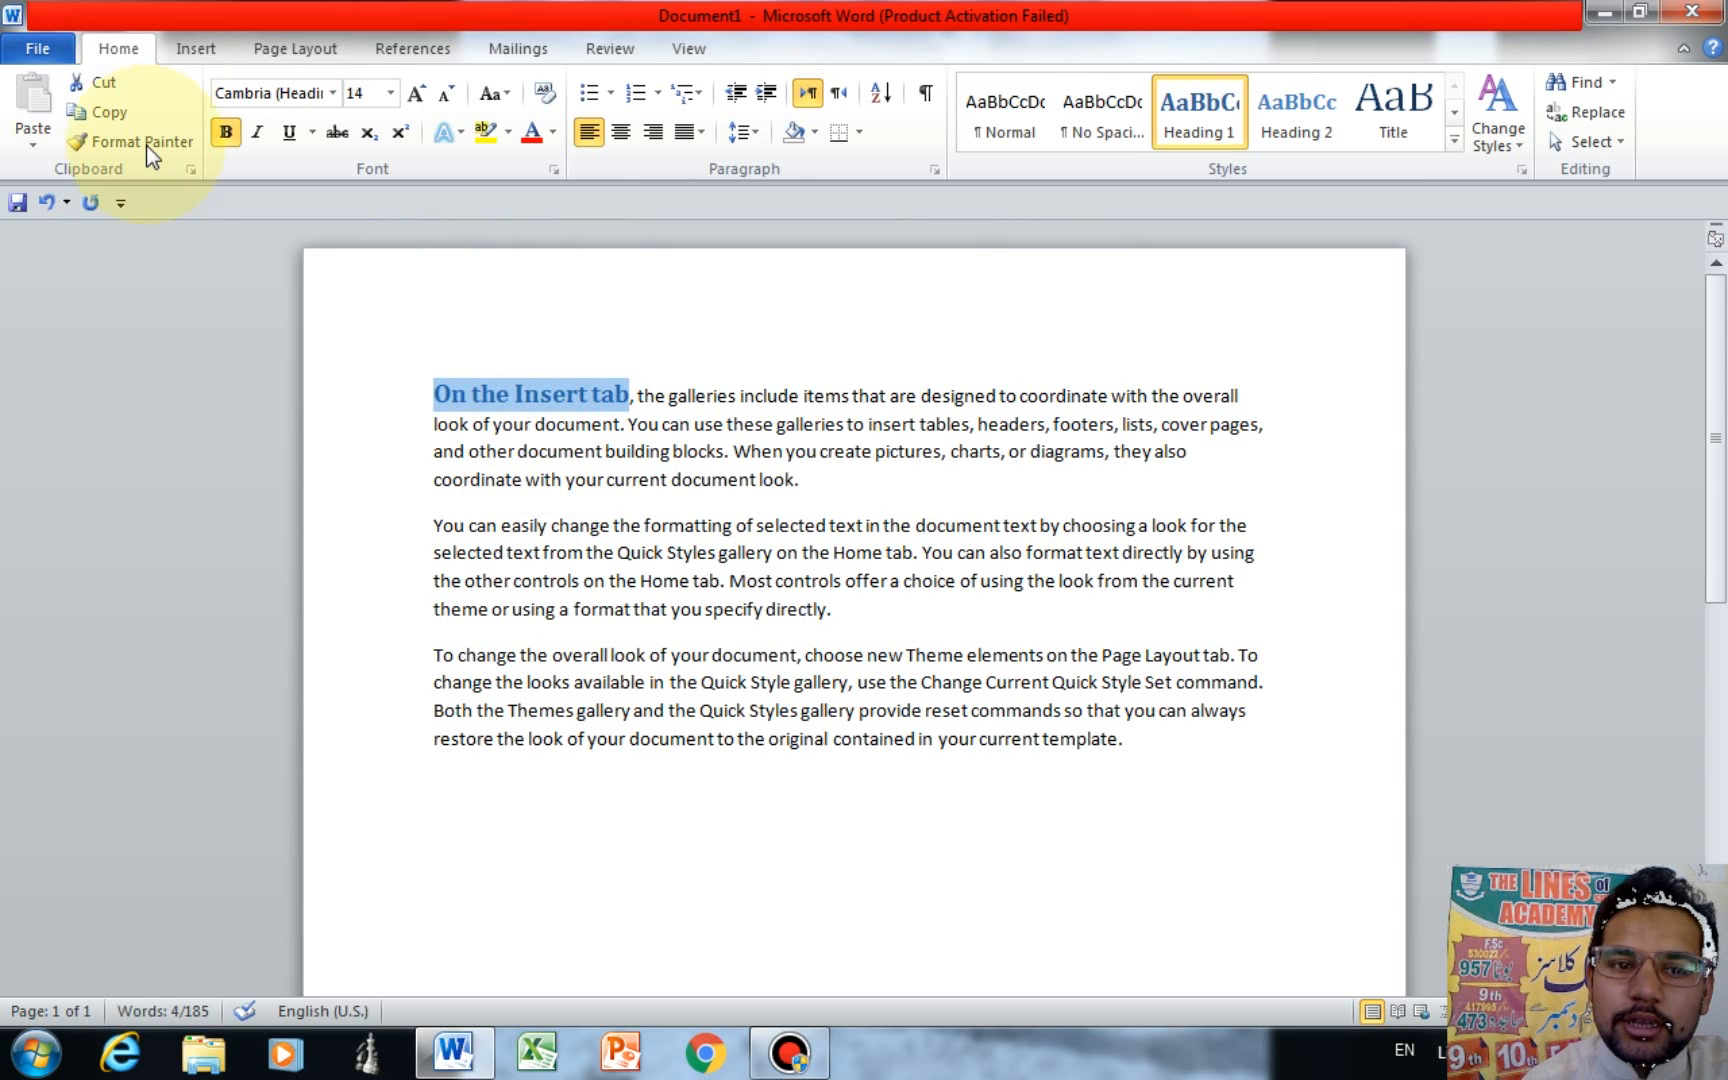
click(140, 142)
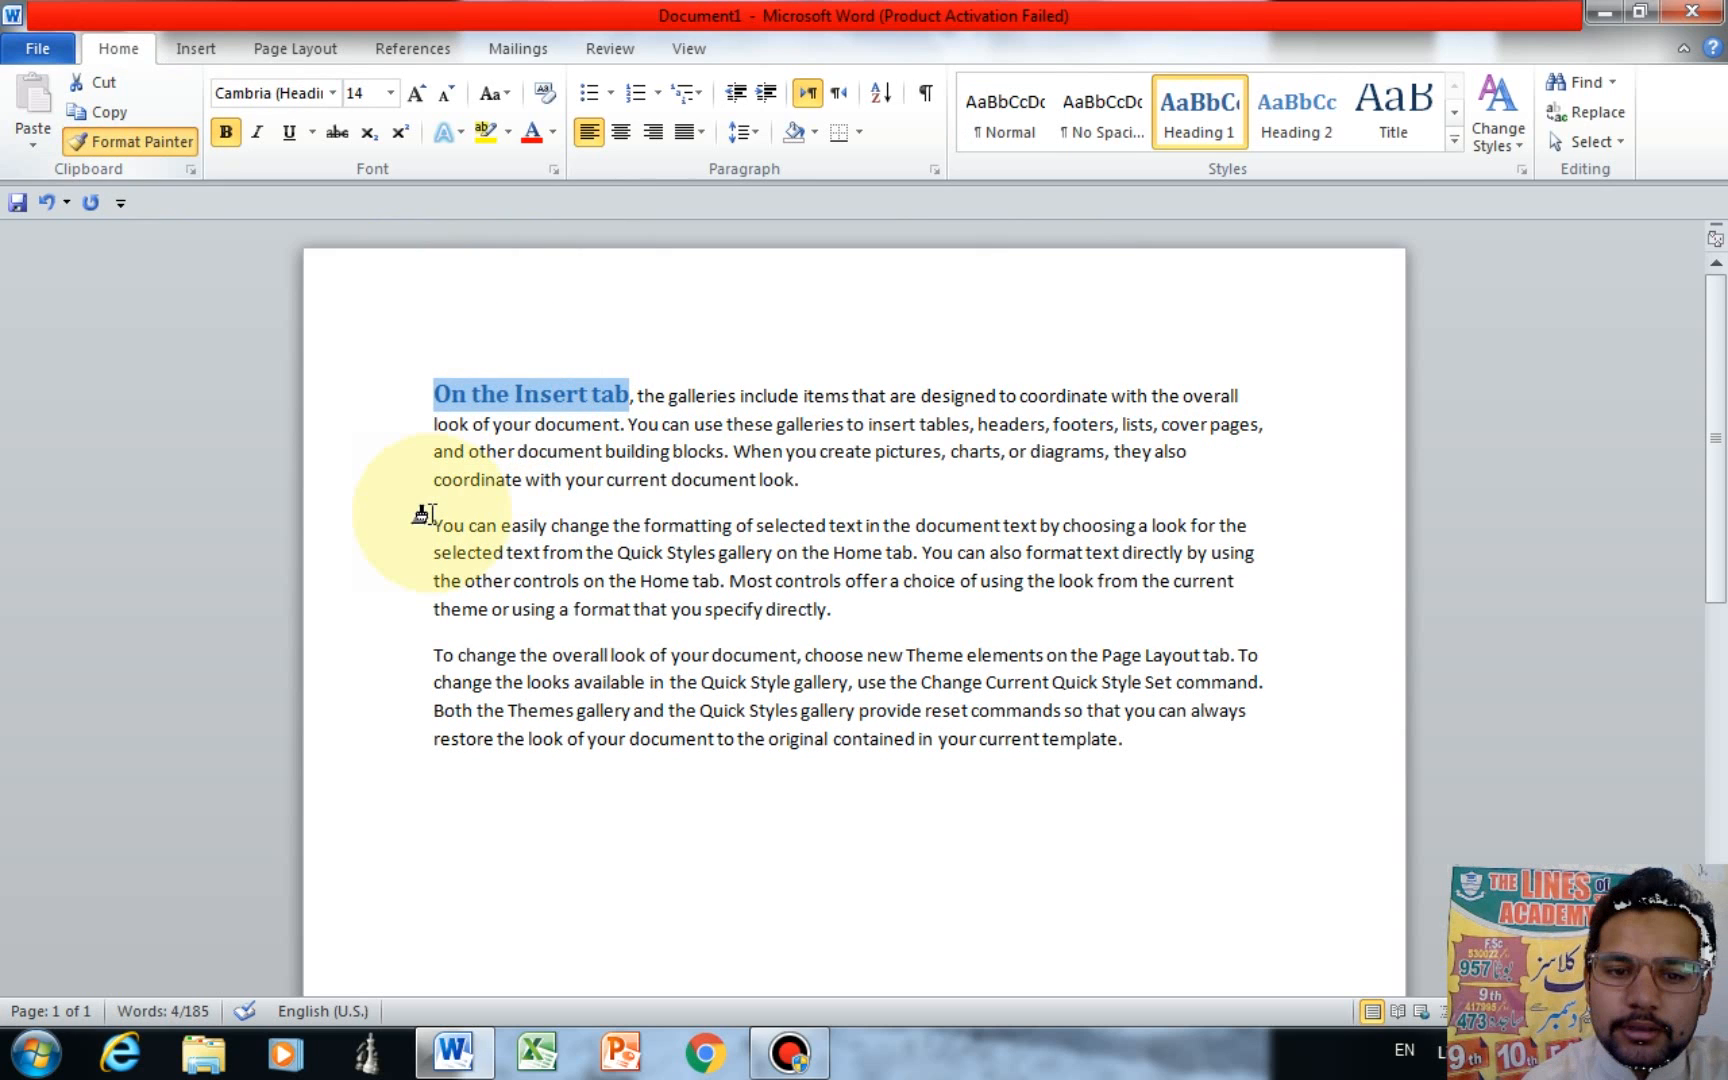
drag(436, 525, 610, 526)
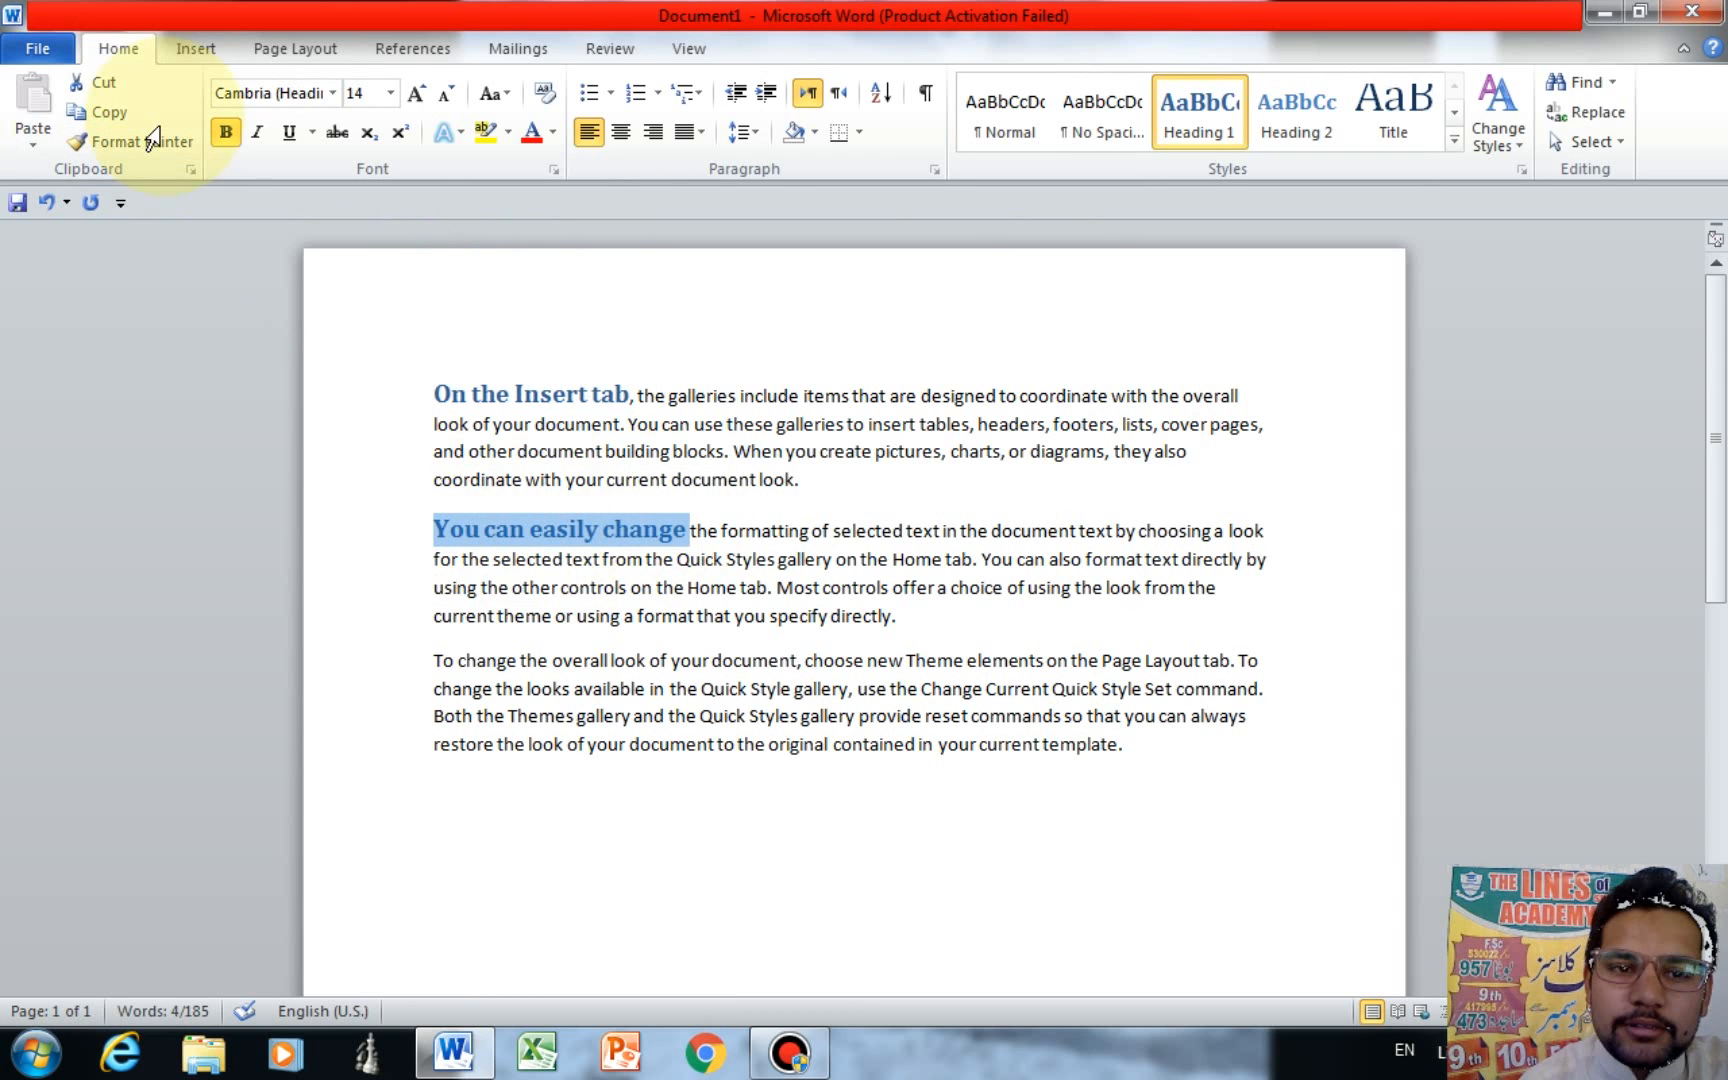
click(150, 141)
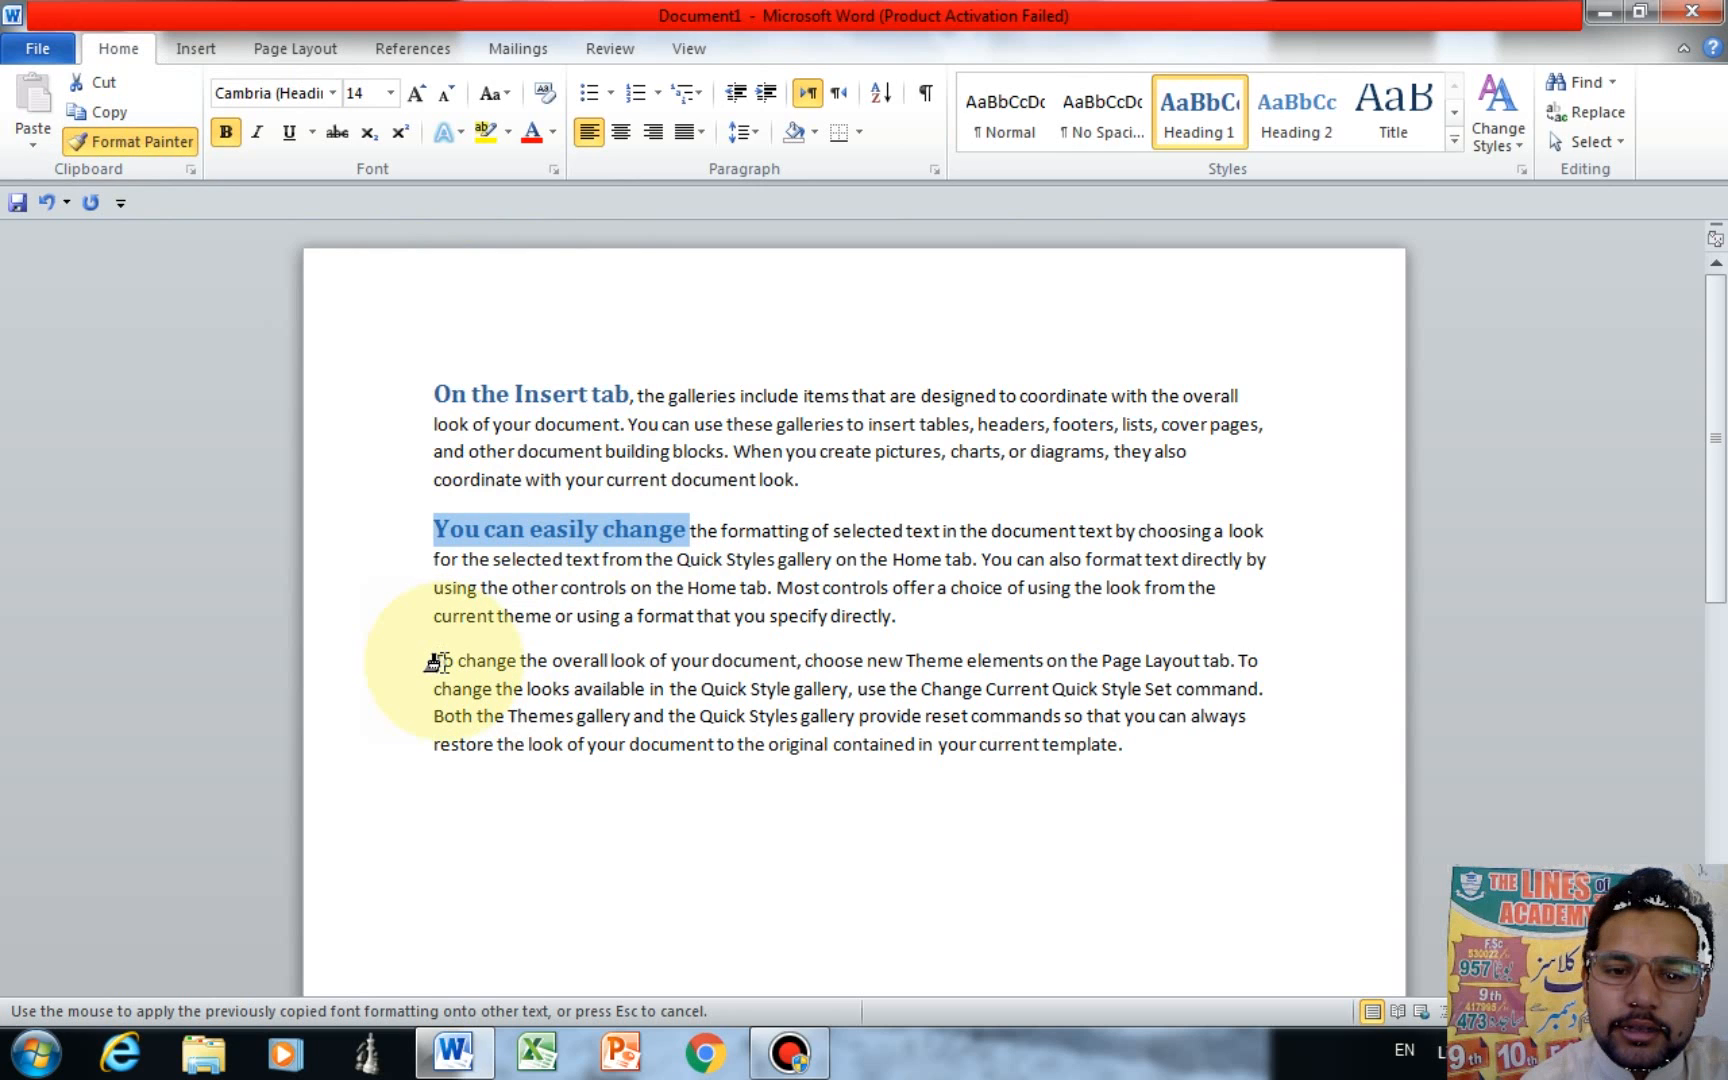
mouse_move(606, 663)
mouse_down()
mouse_move(571, 650)
mouse_move(459, 677)
mouse_move(436, 662)
mouse_up()
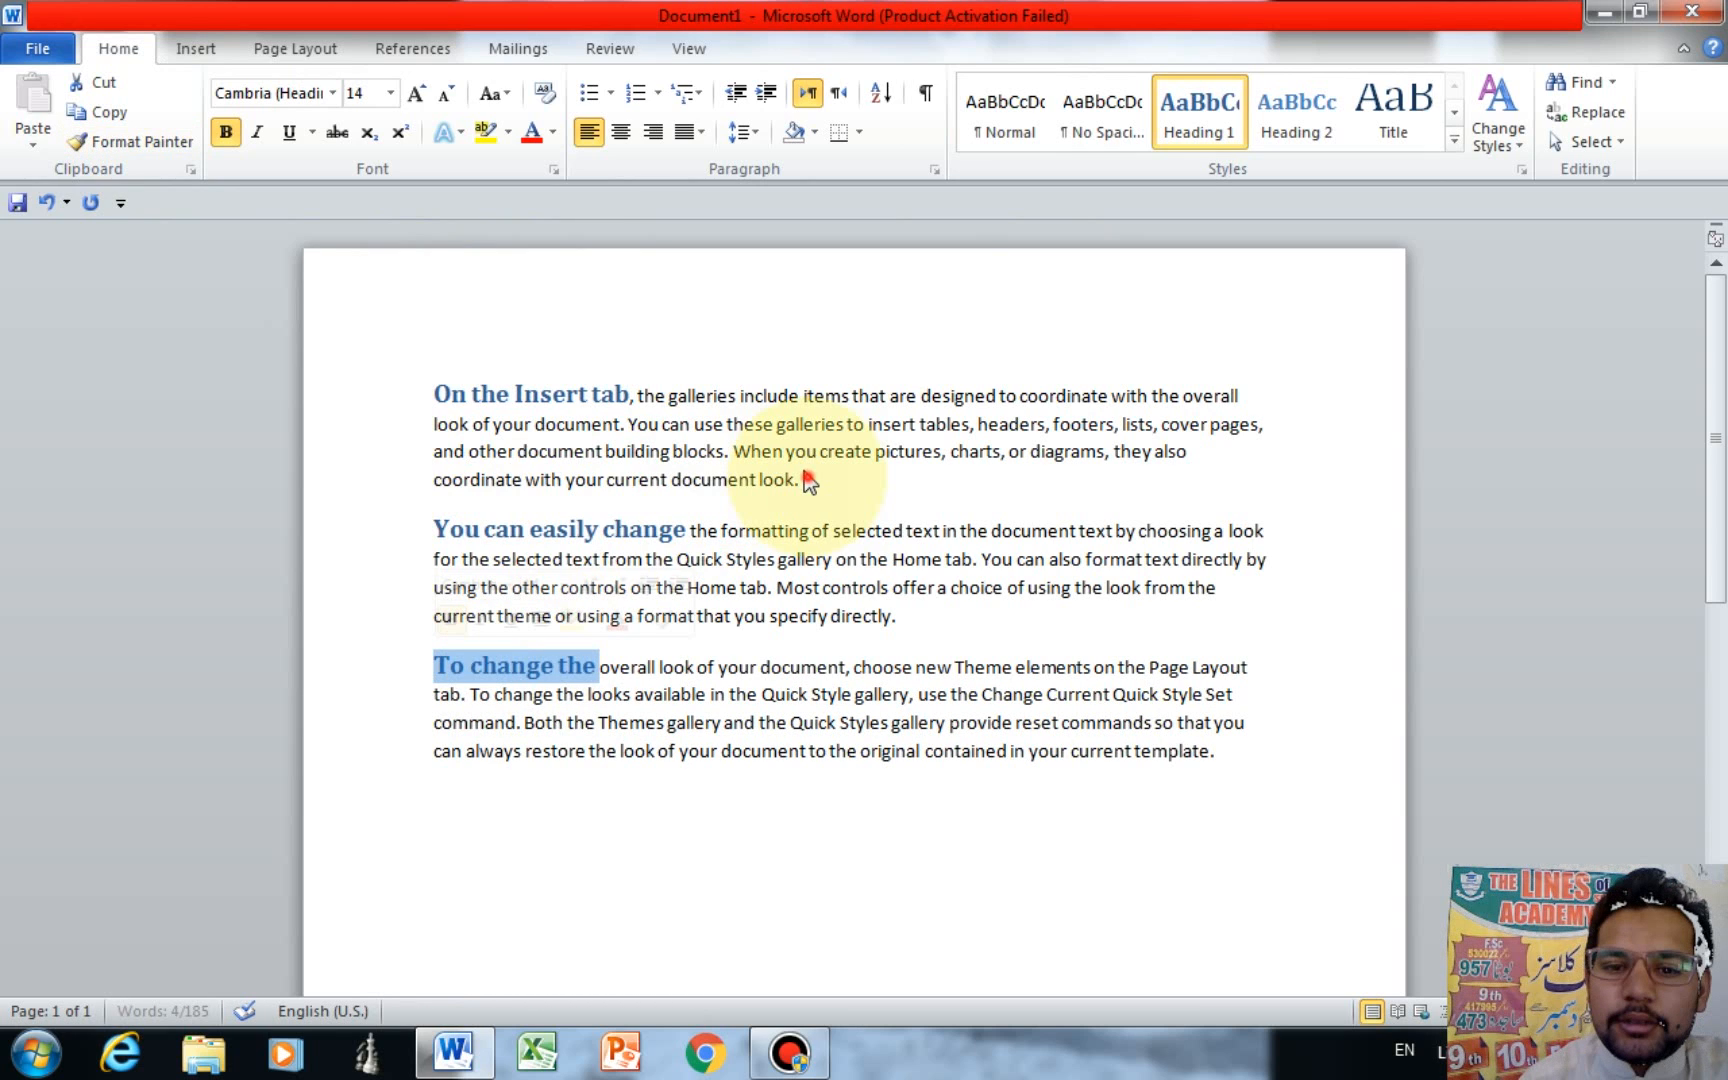
click(806, 481)
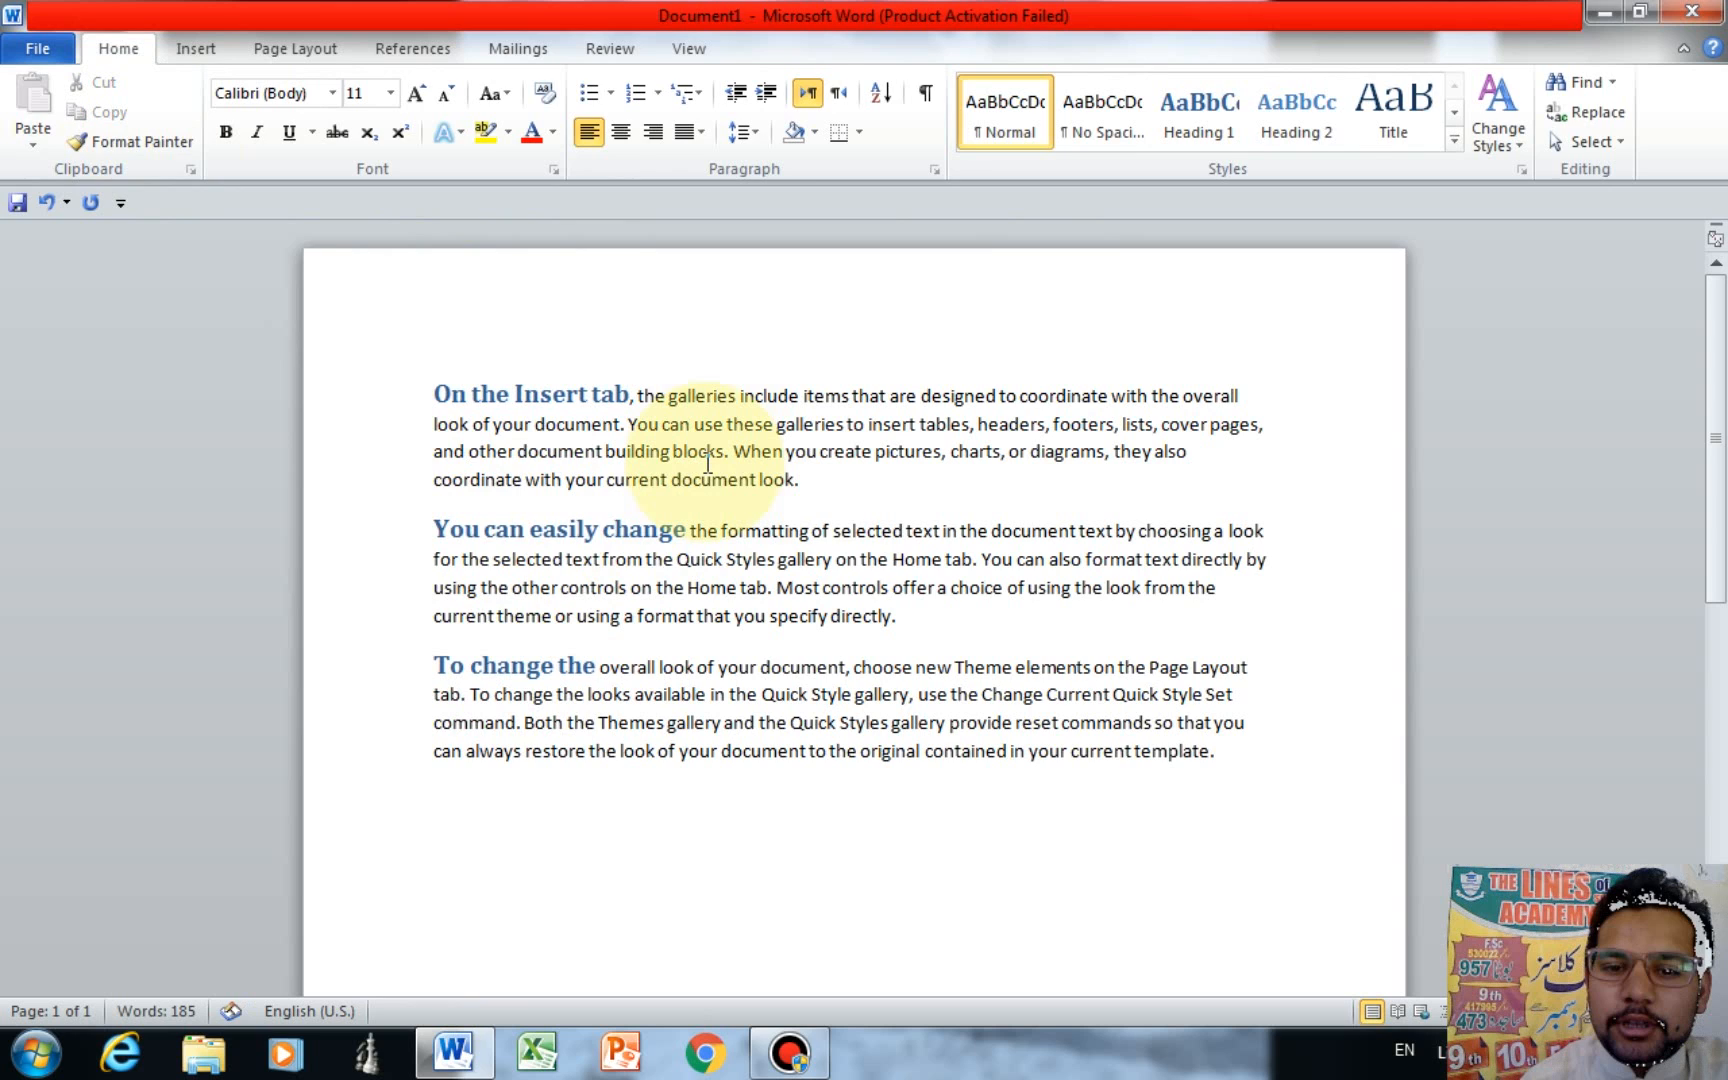
Insert page breaks after the first and second paragraphs so each paragraph starts on its own page.
click(196, 48)
click(146, 115)
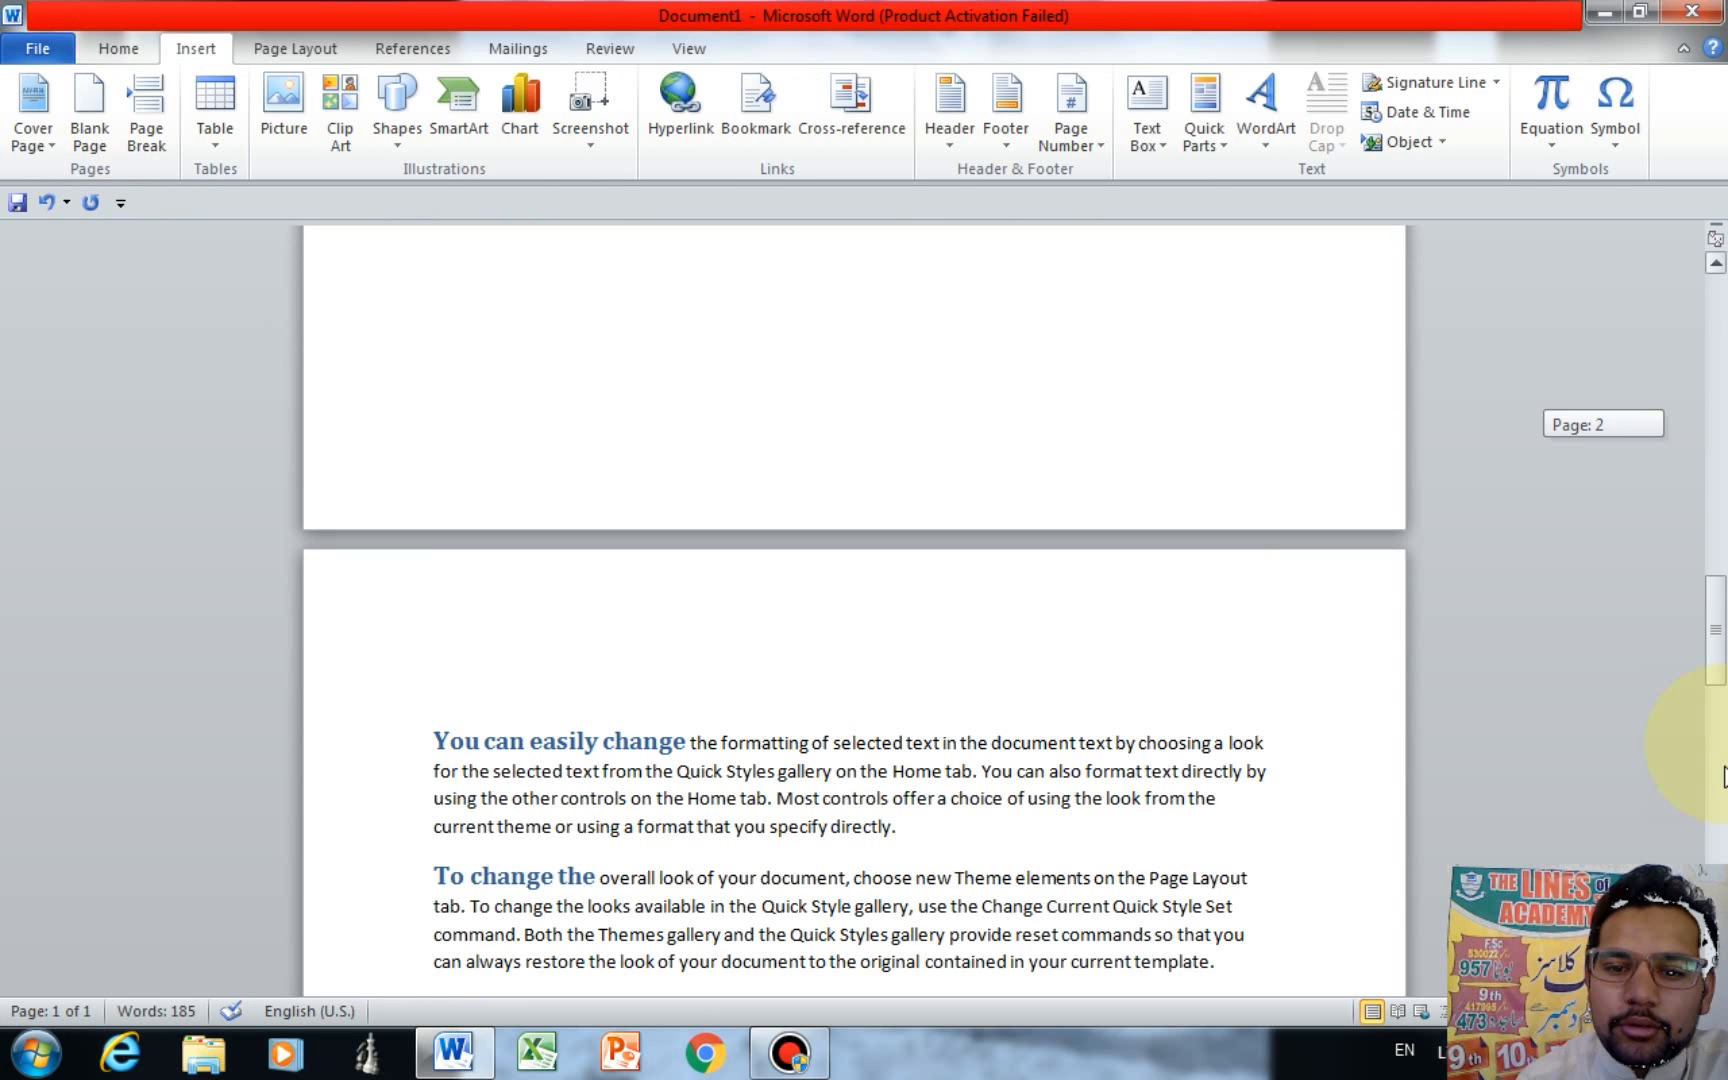
drag(1724, 775, 1722, 335)
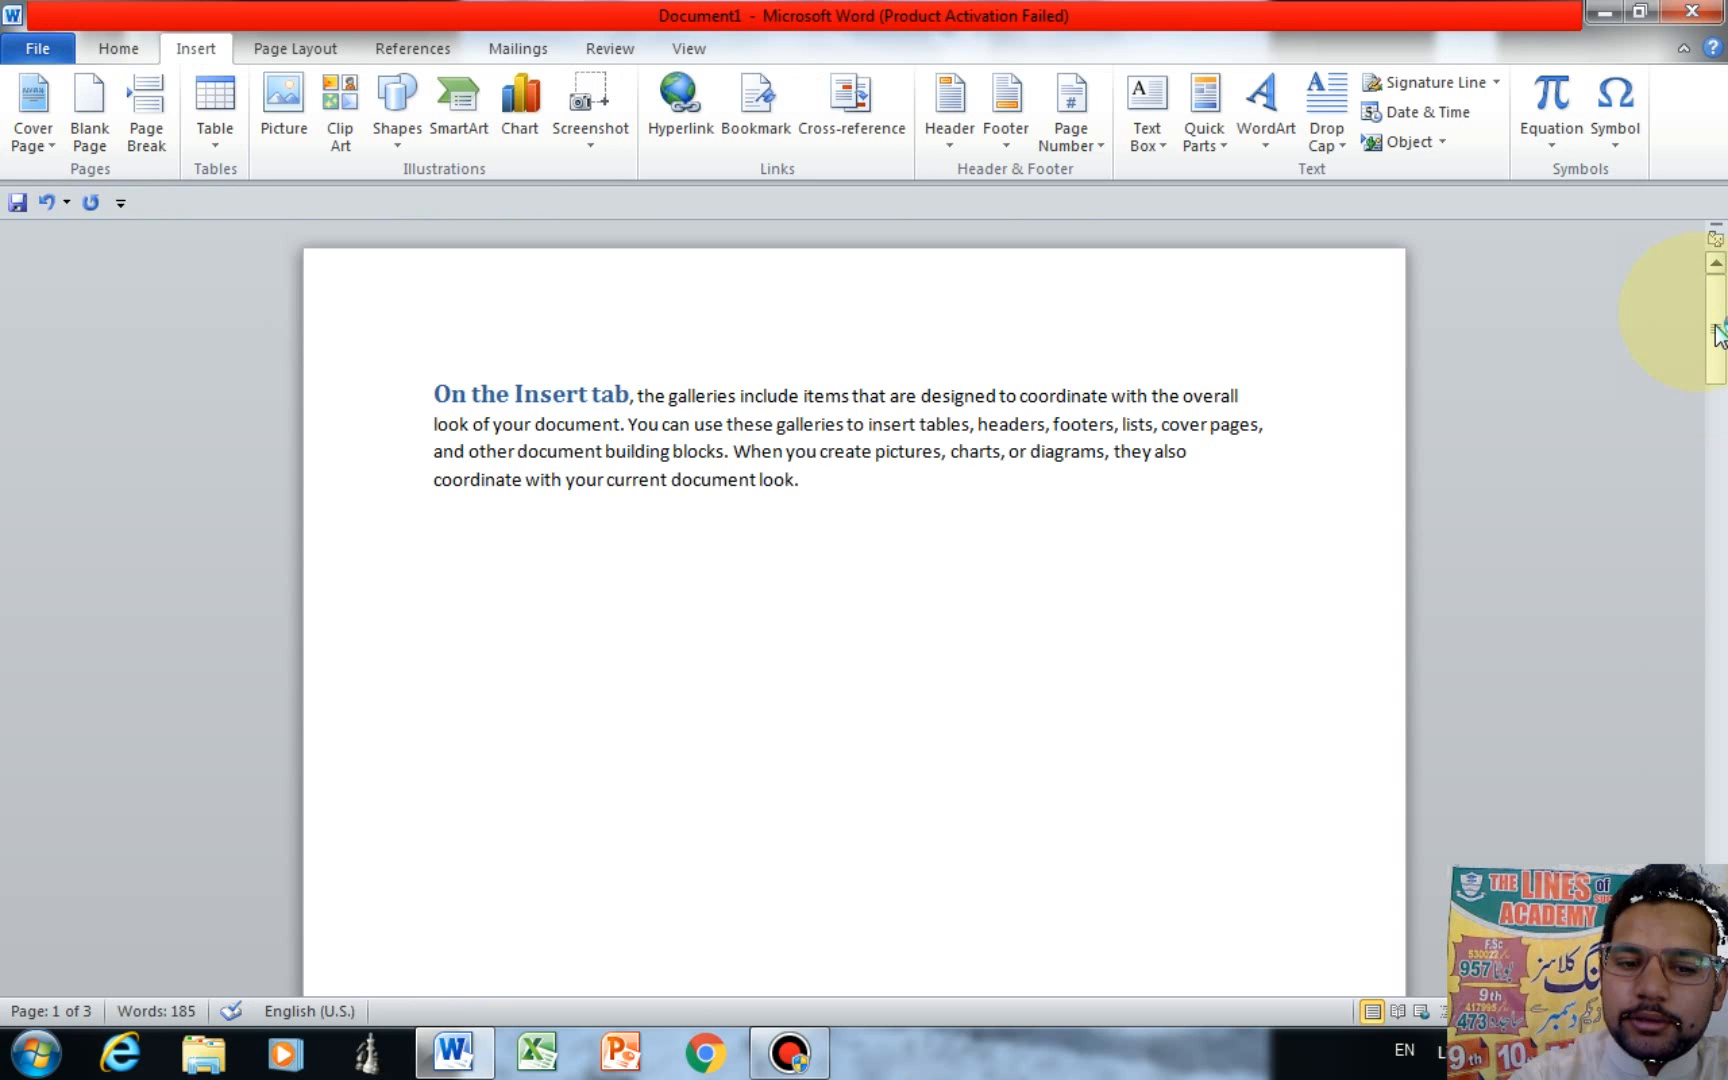
drag(1724, 330, 1724, 652)
click(930, 598)
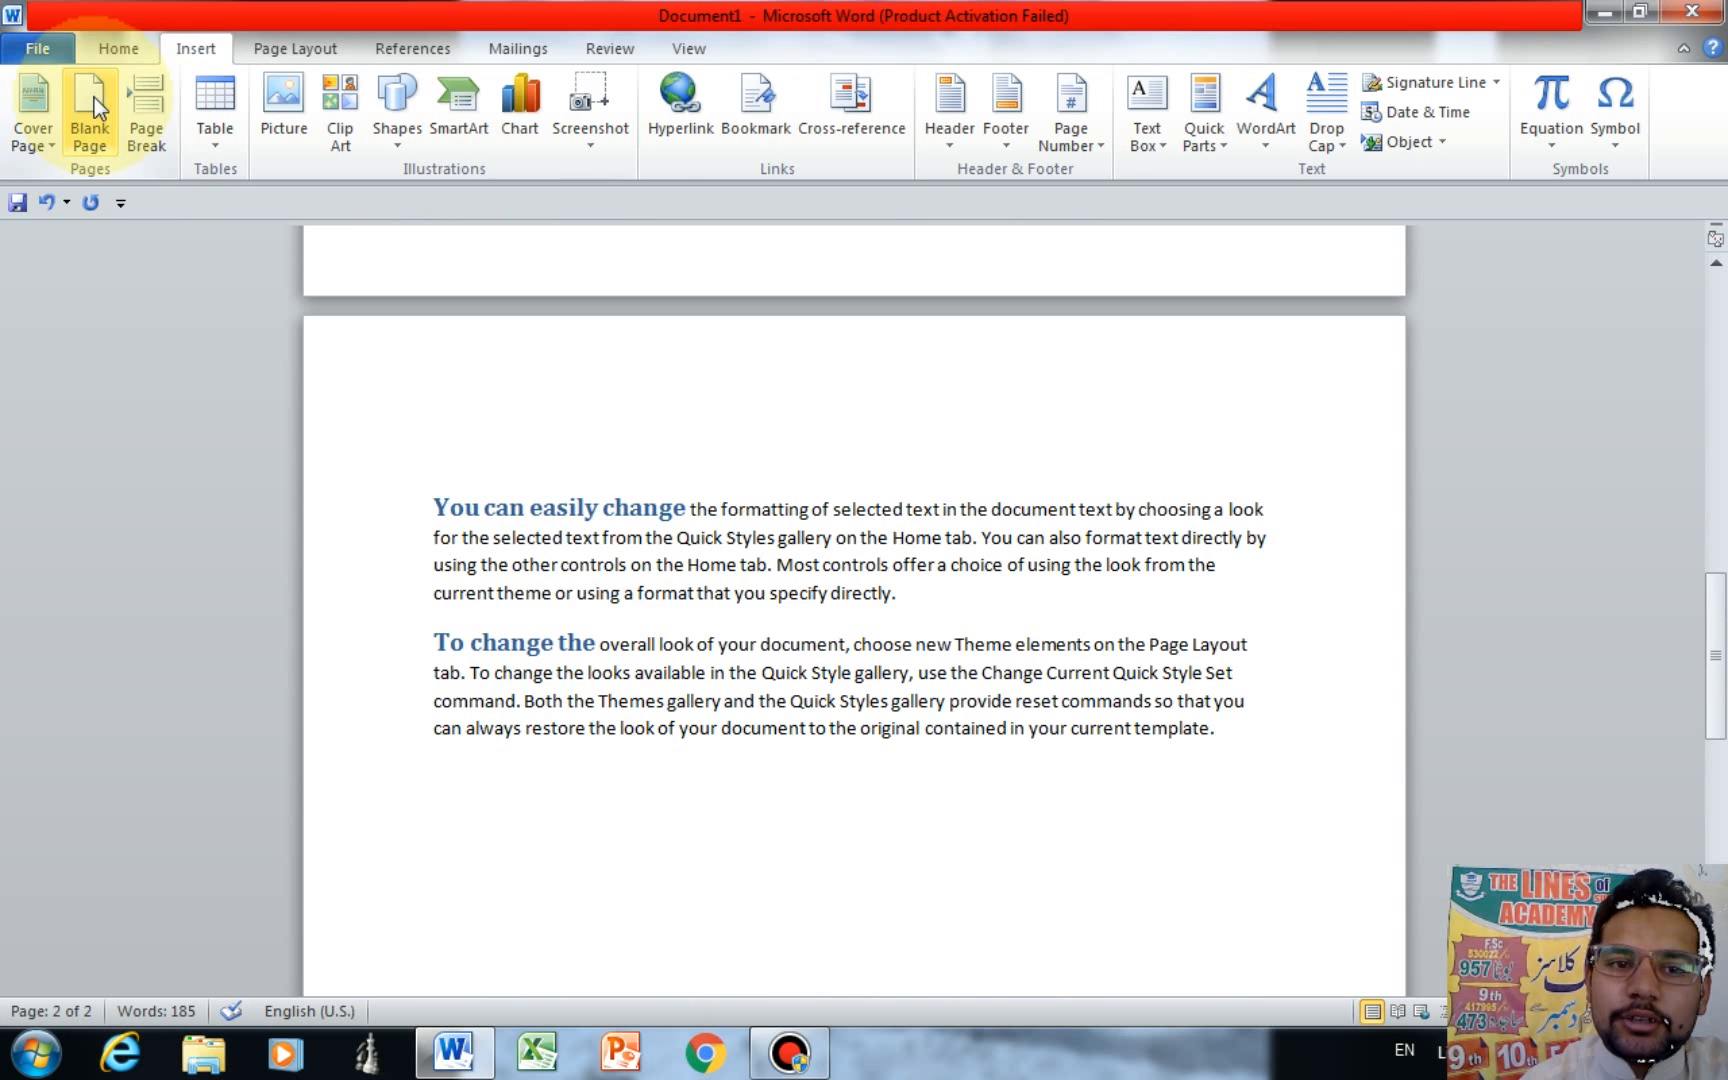
click(169, 86)
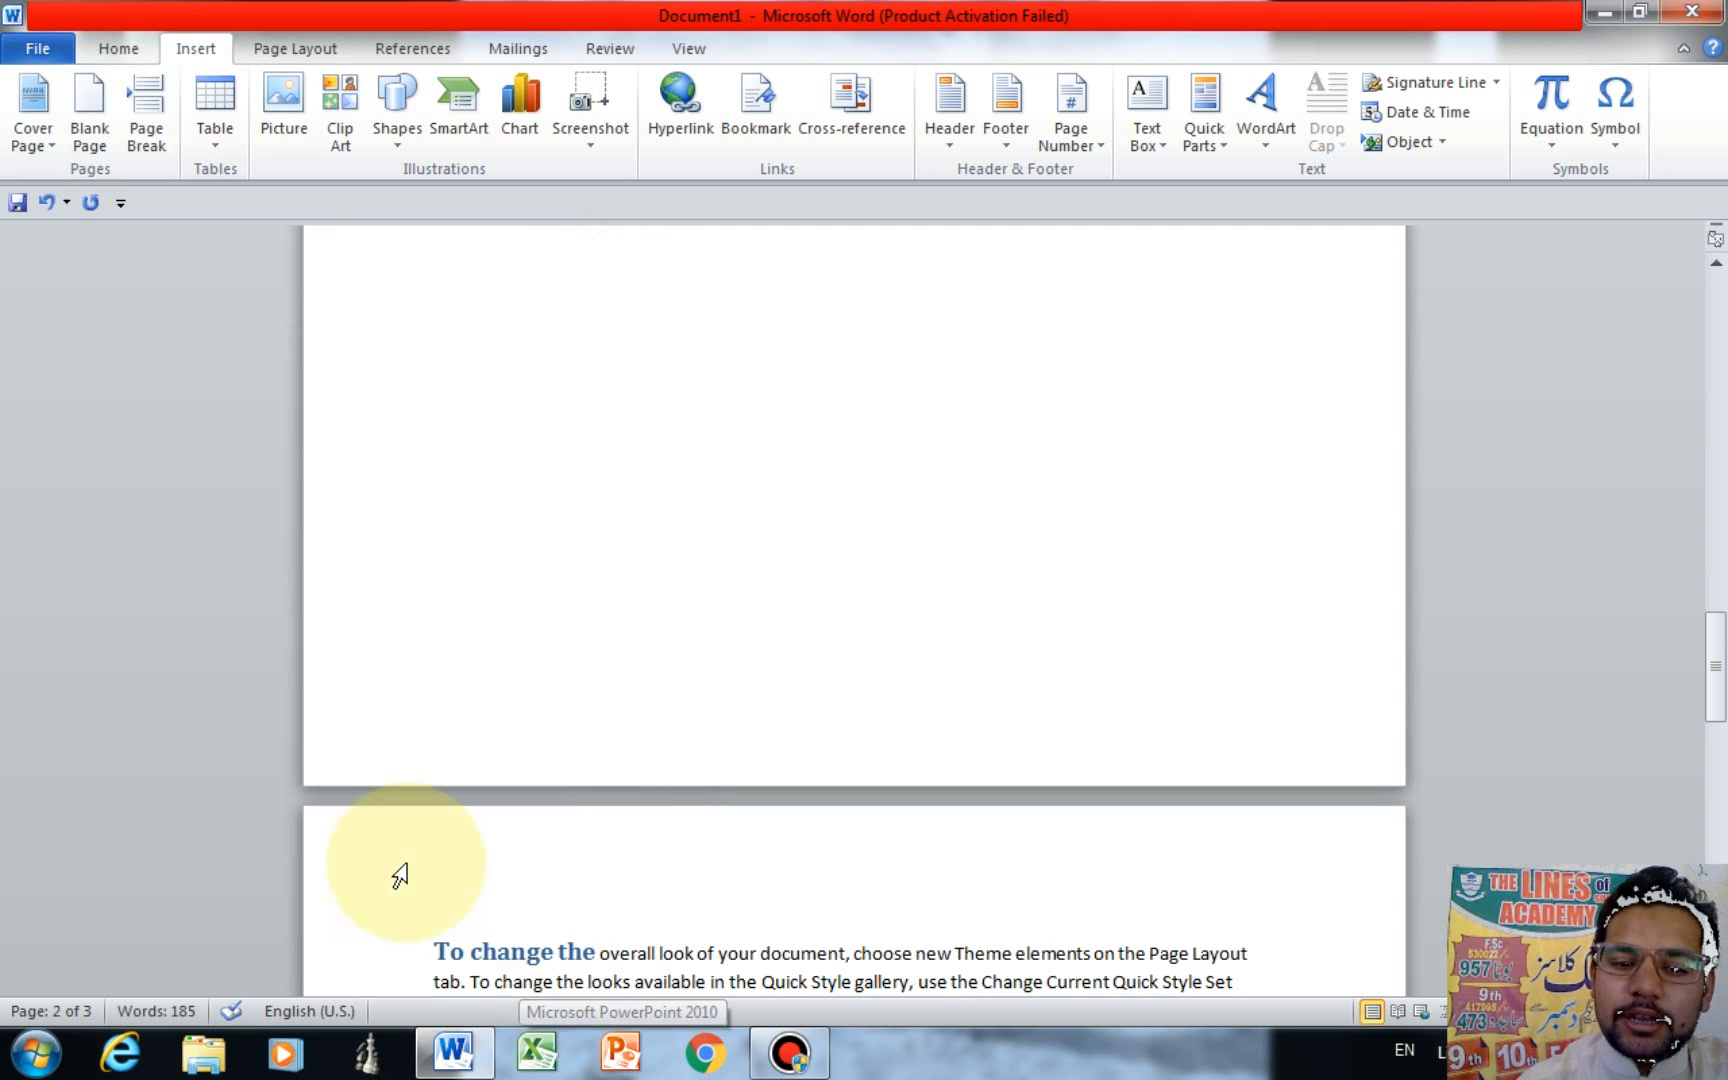
click(684, 873)
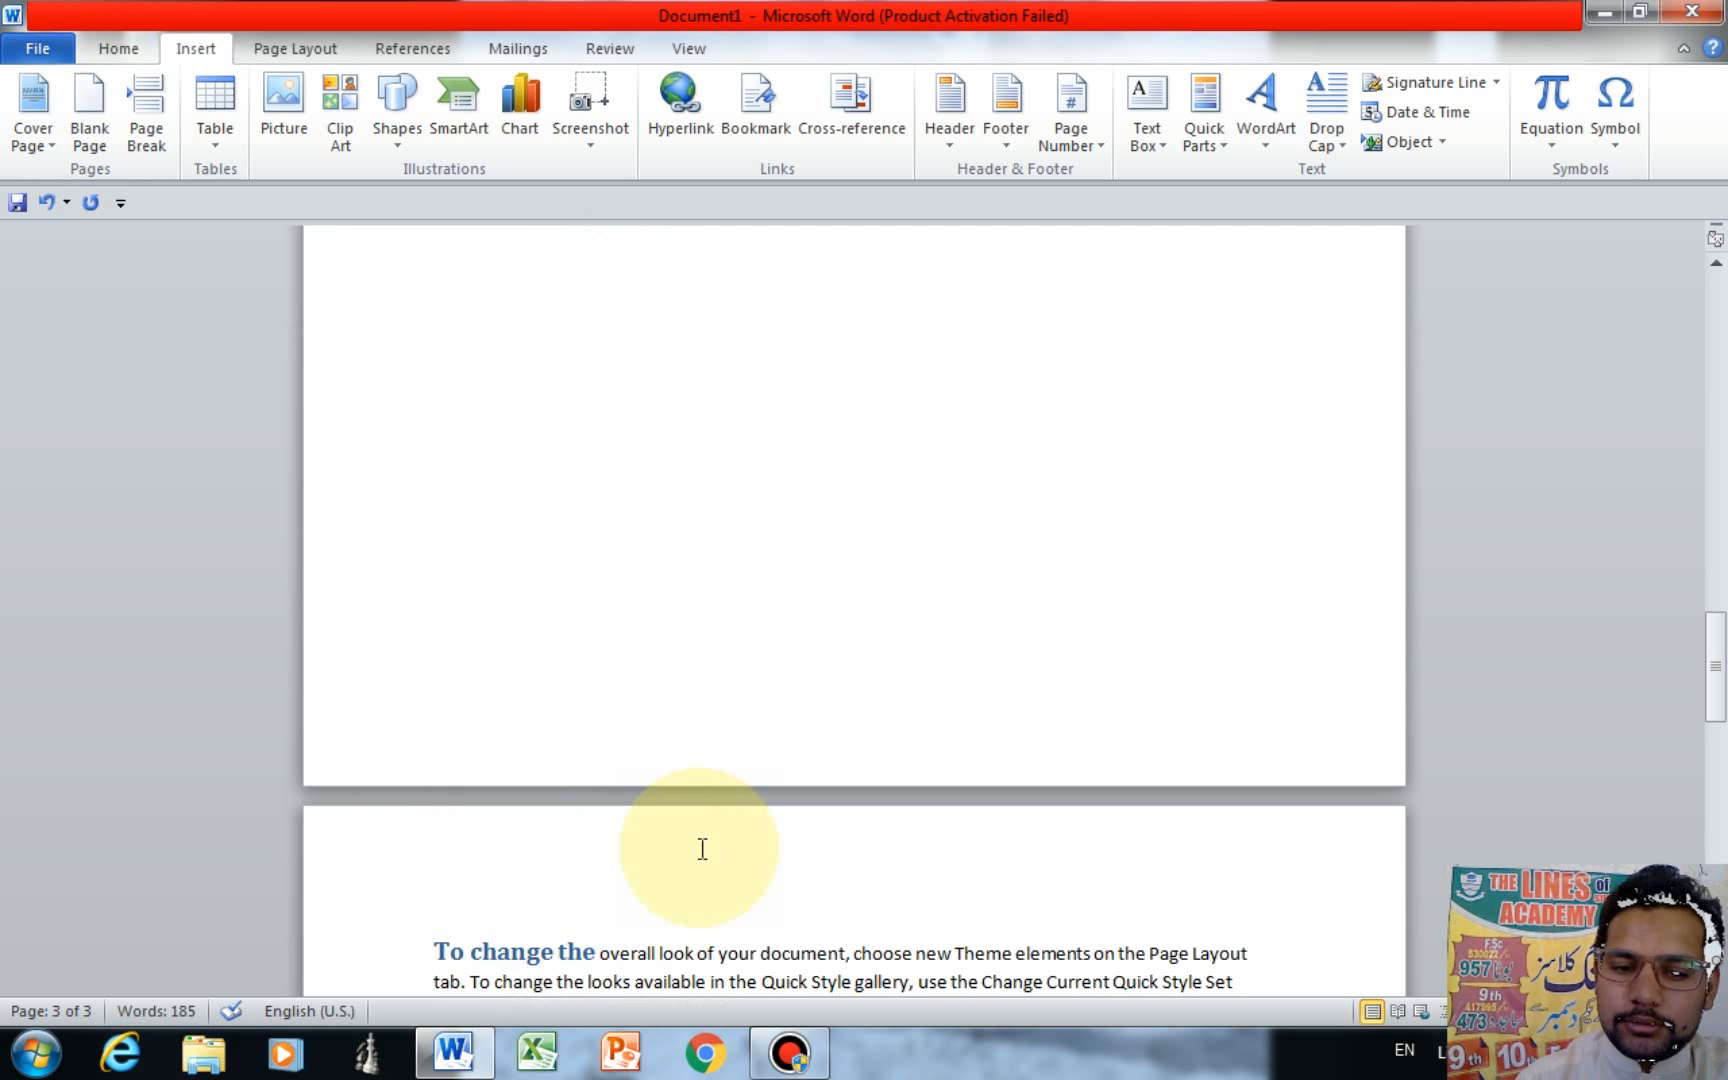
Split the text after "On the Insert tab,", "You can easily change" and "To change the" so each heading stands on its own line.
drag(1714, 673, 1711, 337)
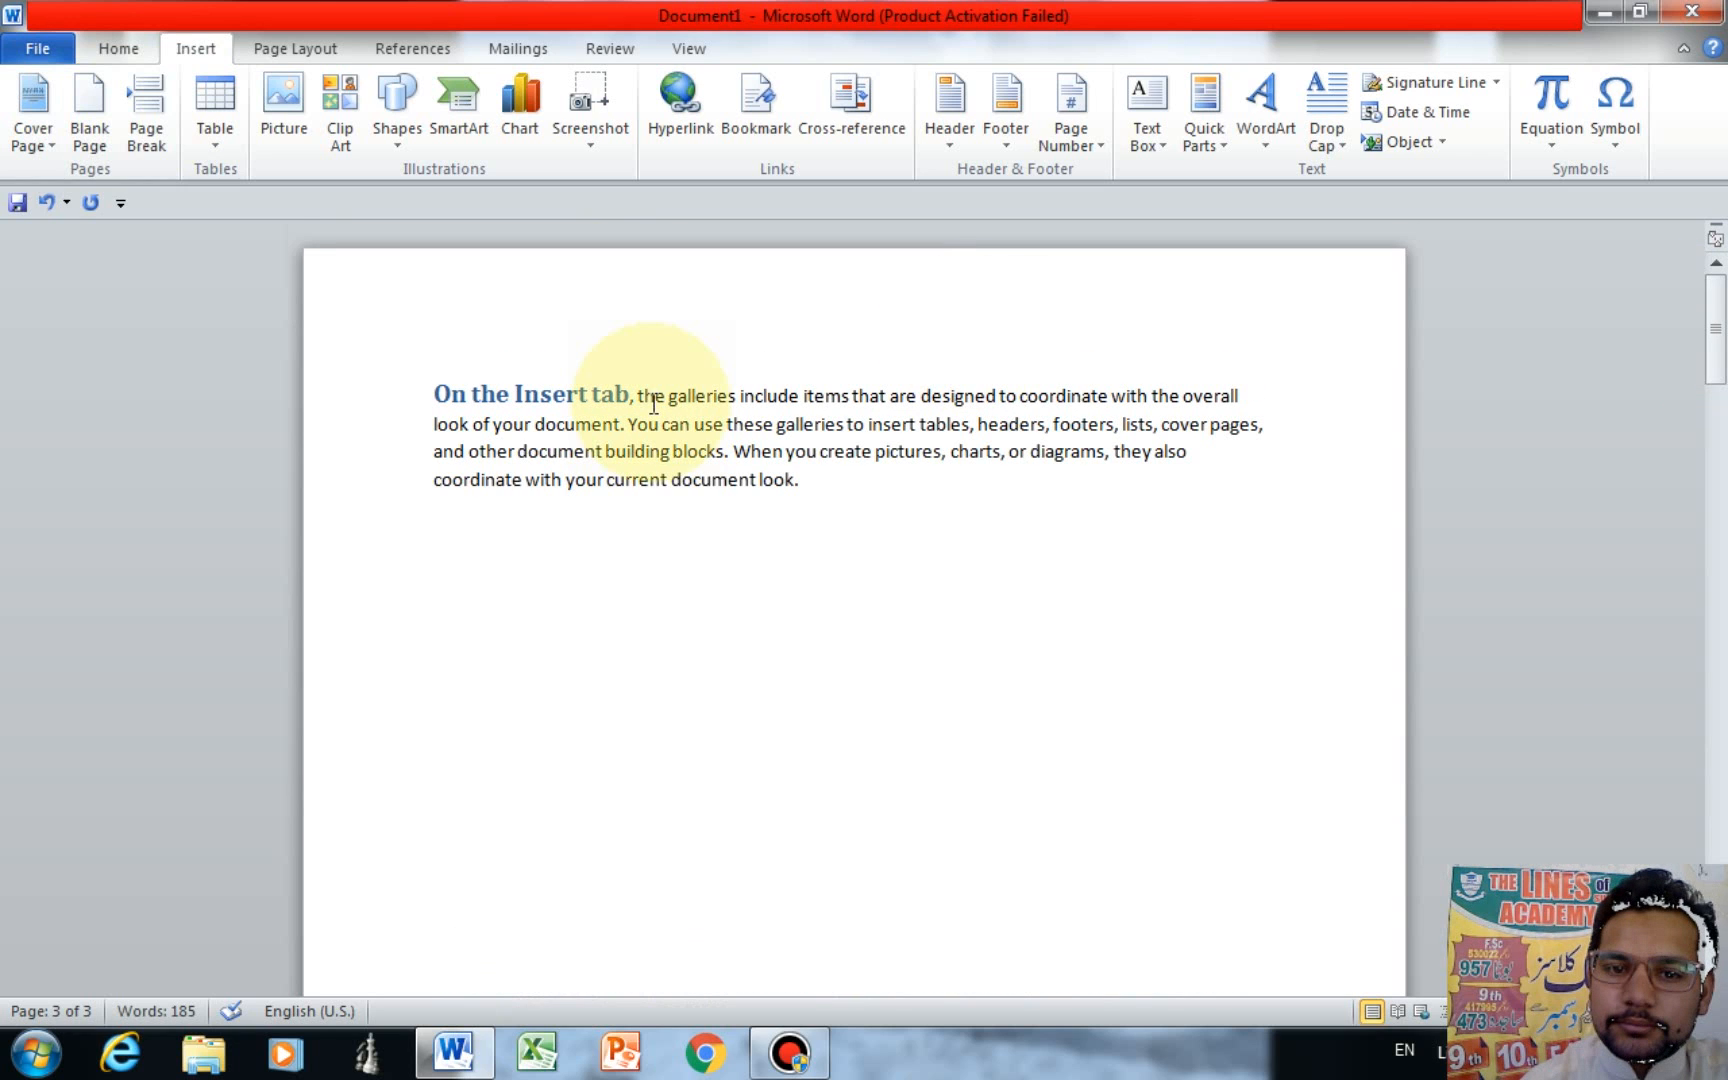
click(548, 399)
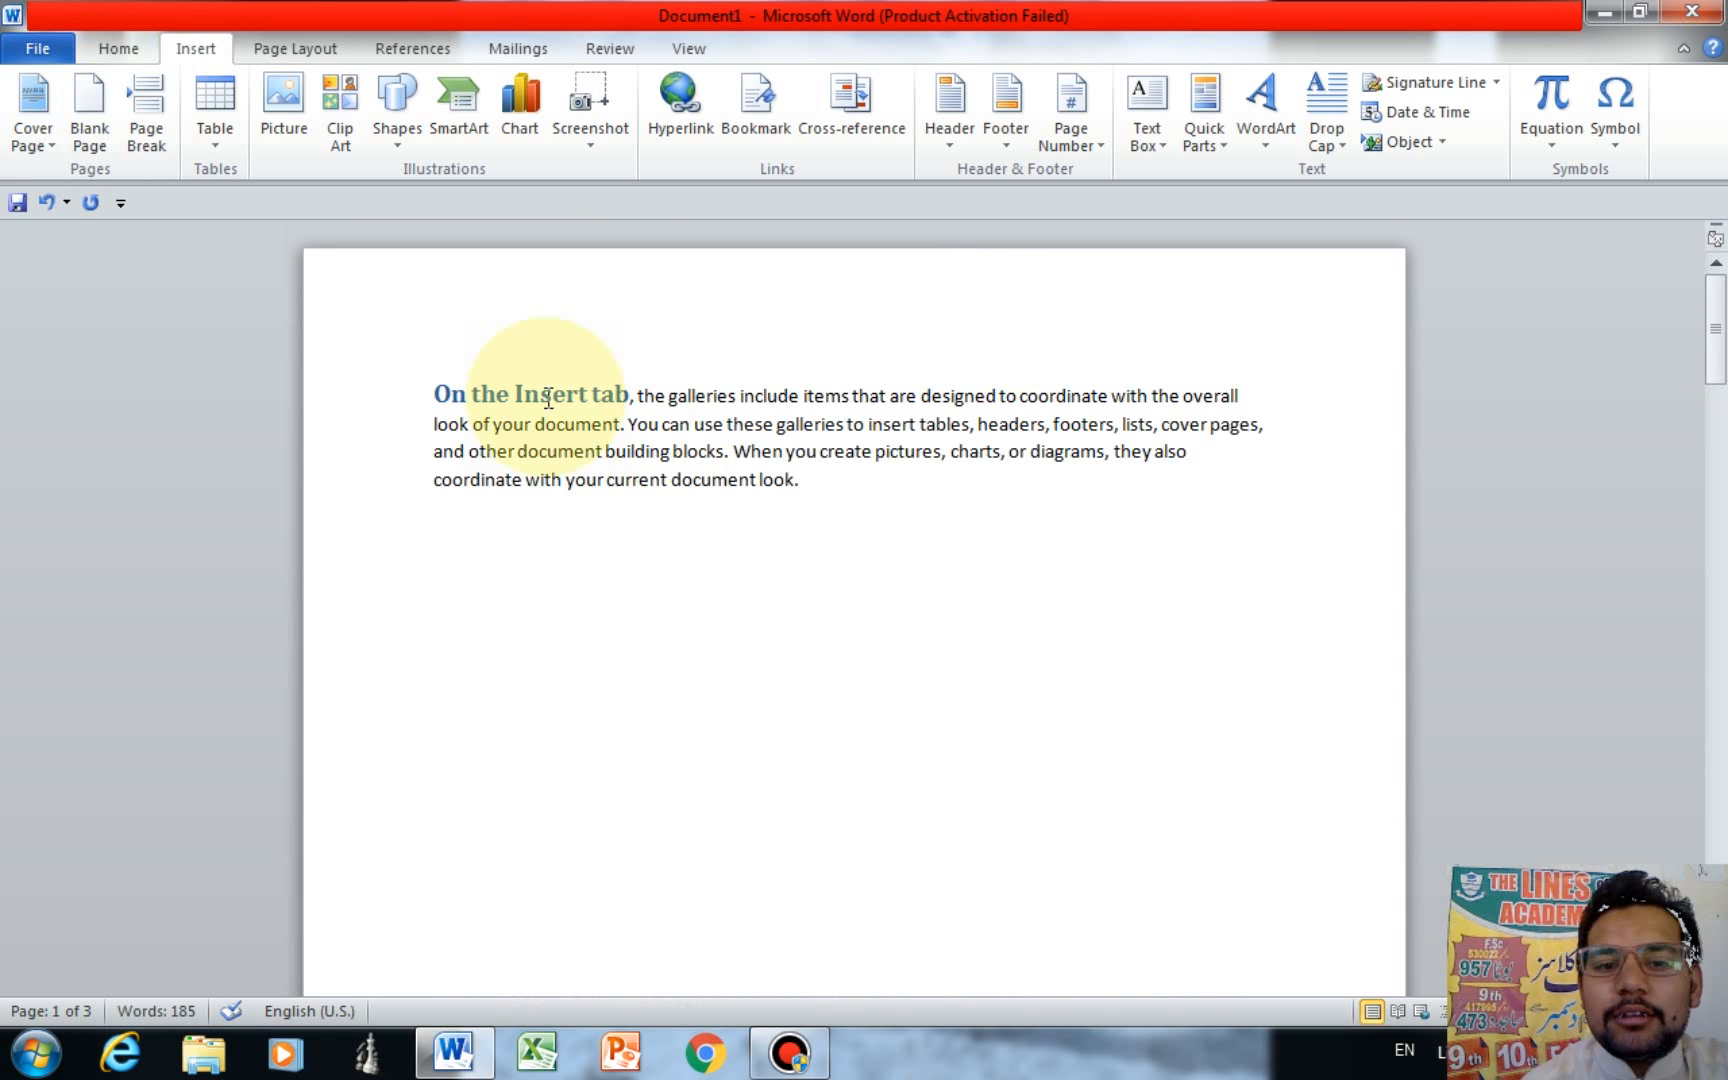
click(637, 394)
key(Return)
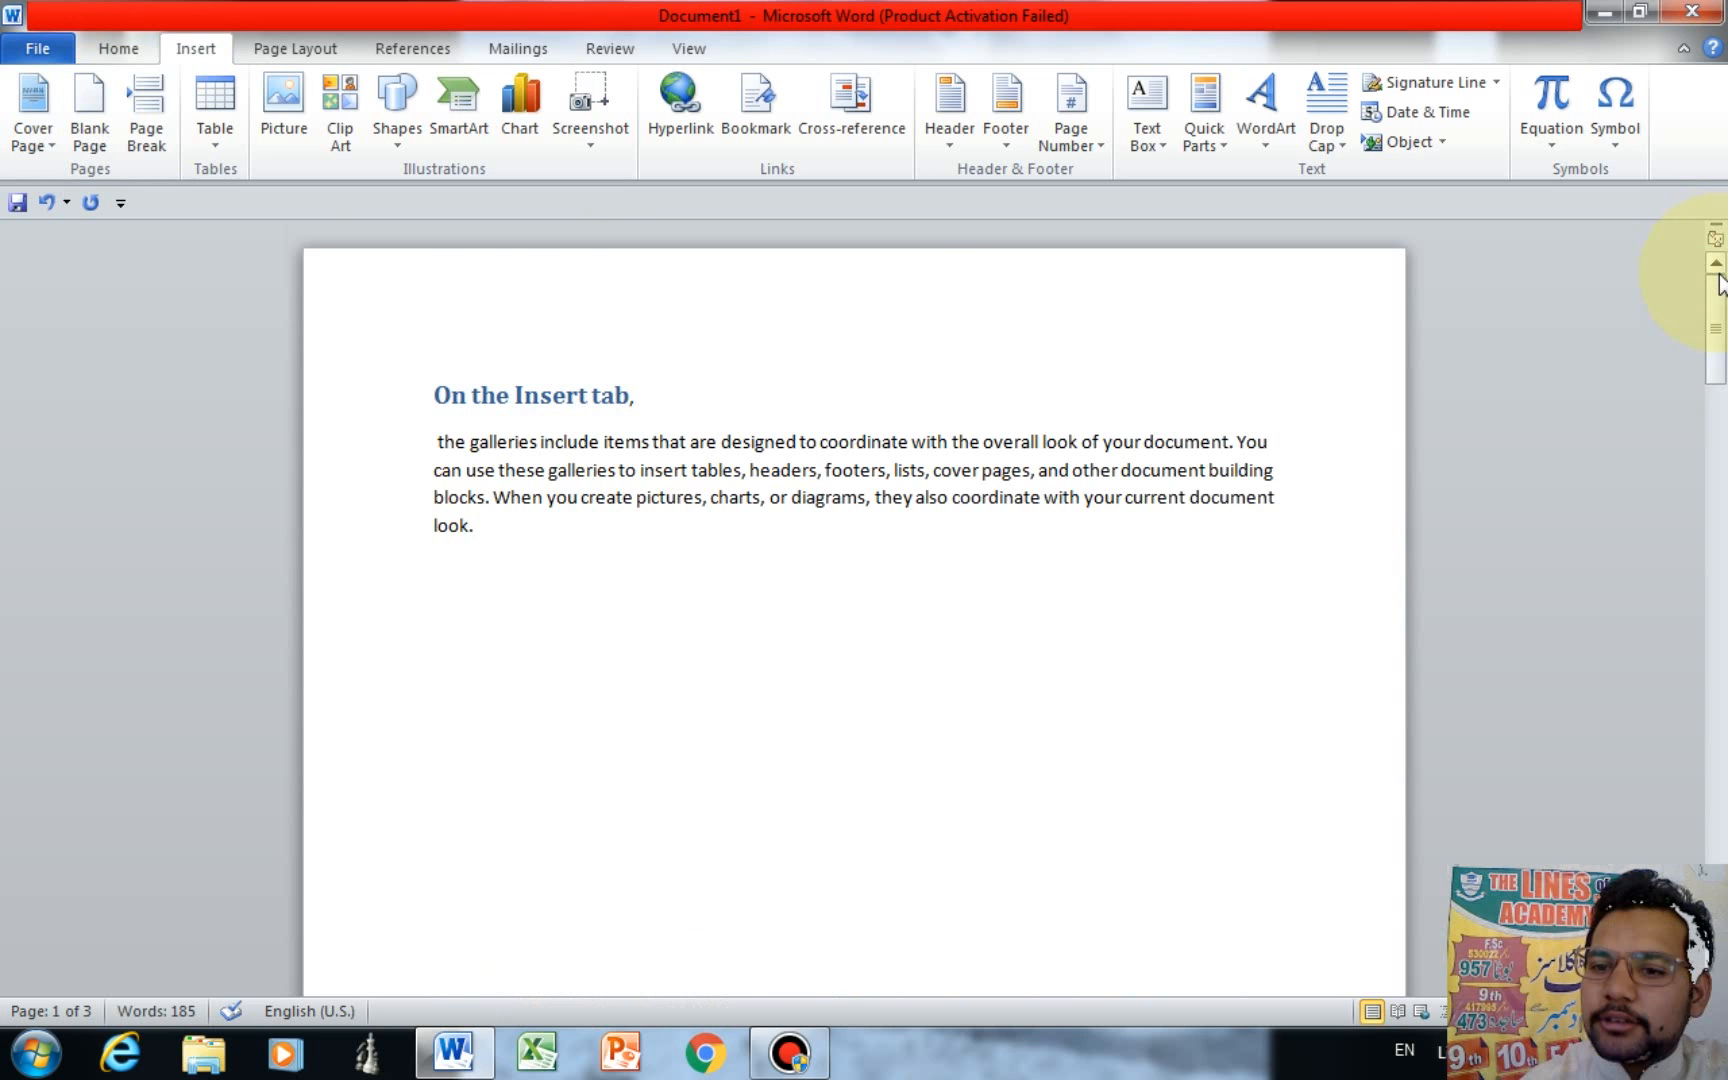
drag(1718, 283, 1716, 496)
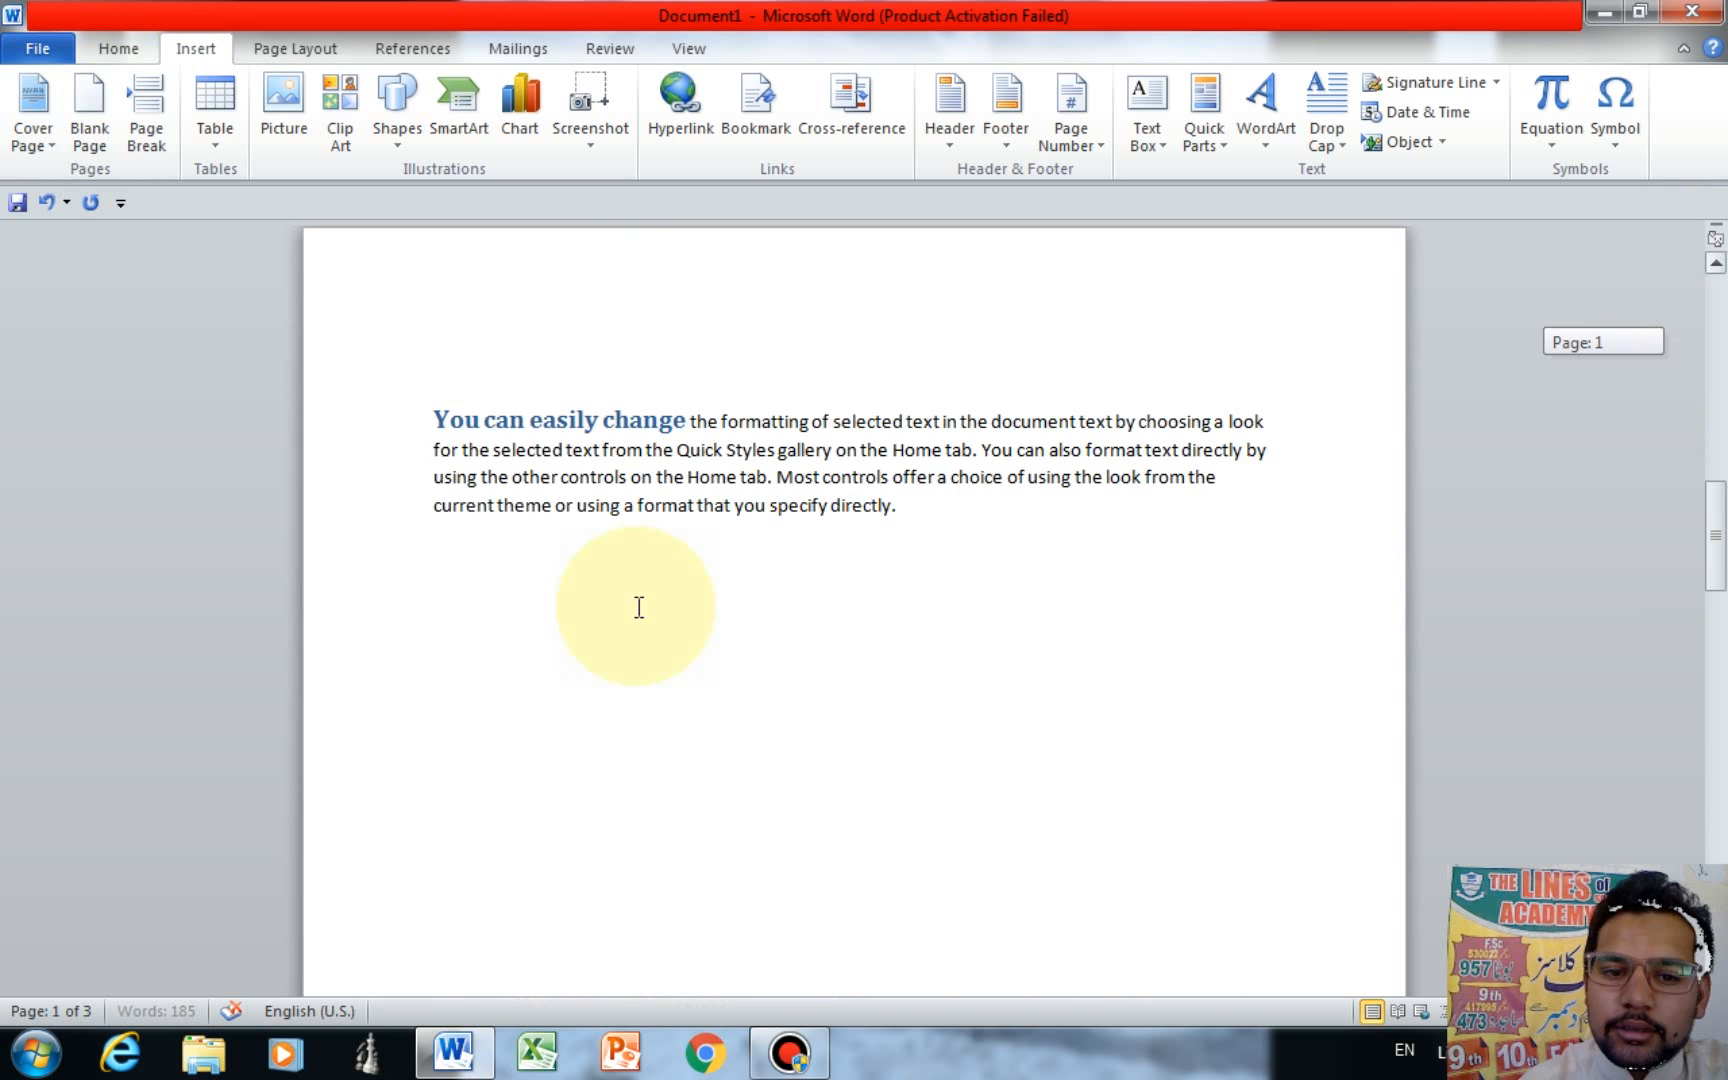
scroll(639, 607, up, 2)
click(688, 572)
key(Return)
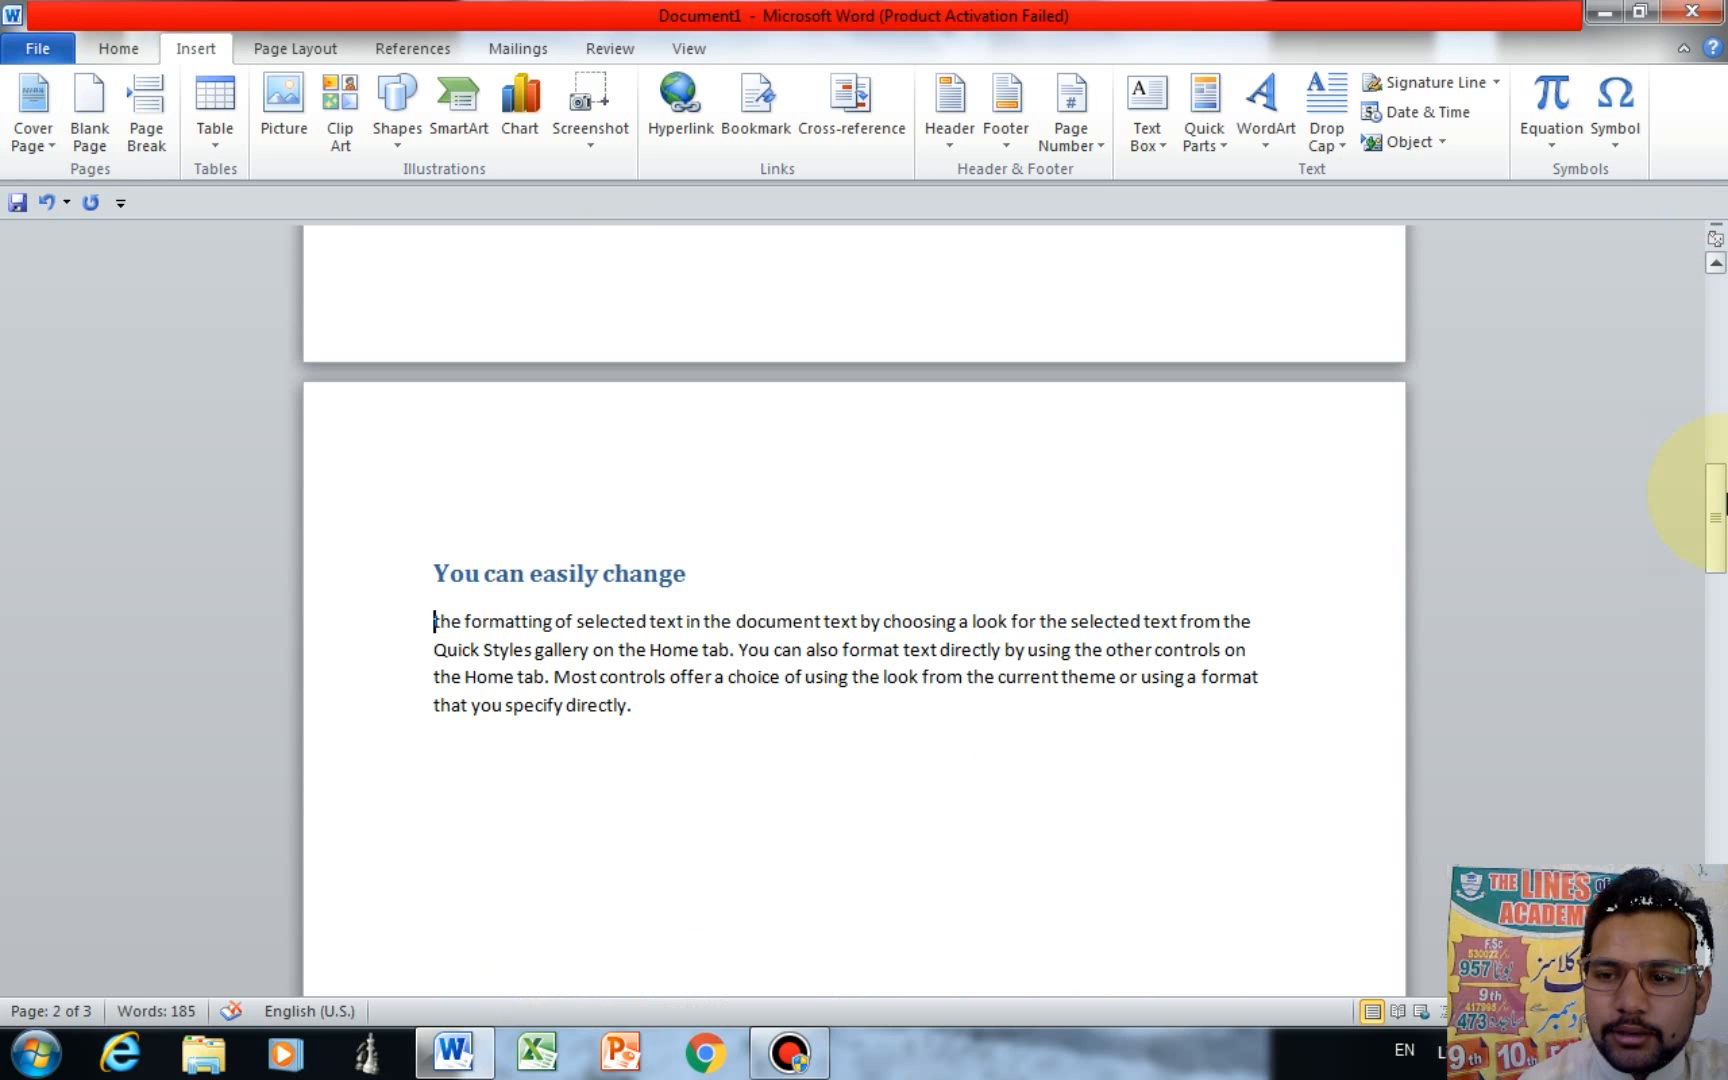
drag(1722, 495, 1716, 675)
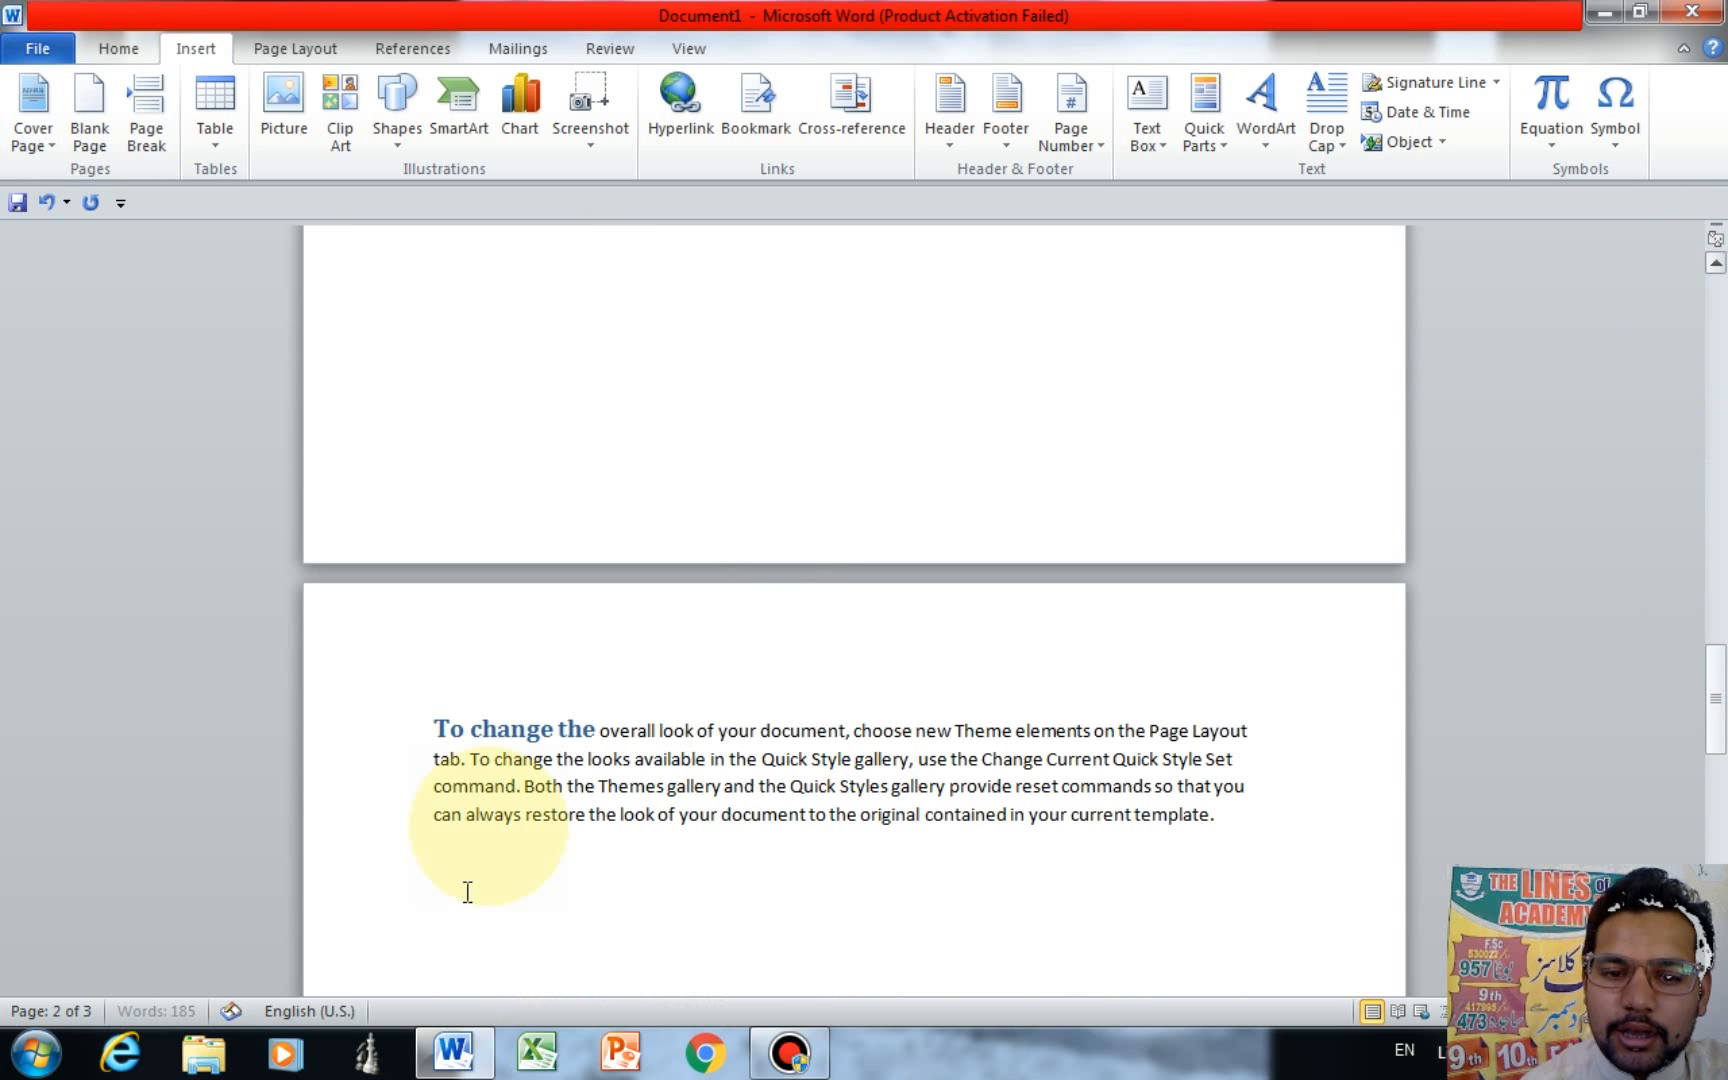
click(597, 730)
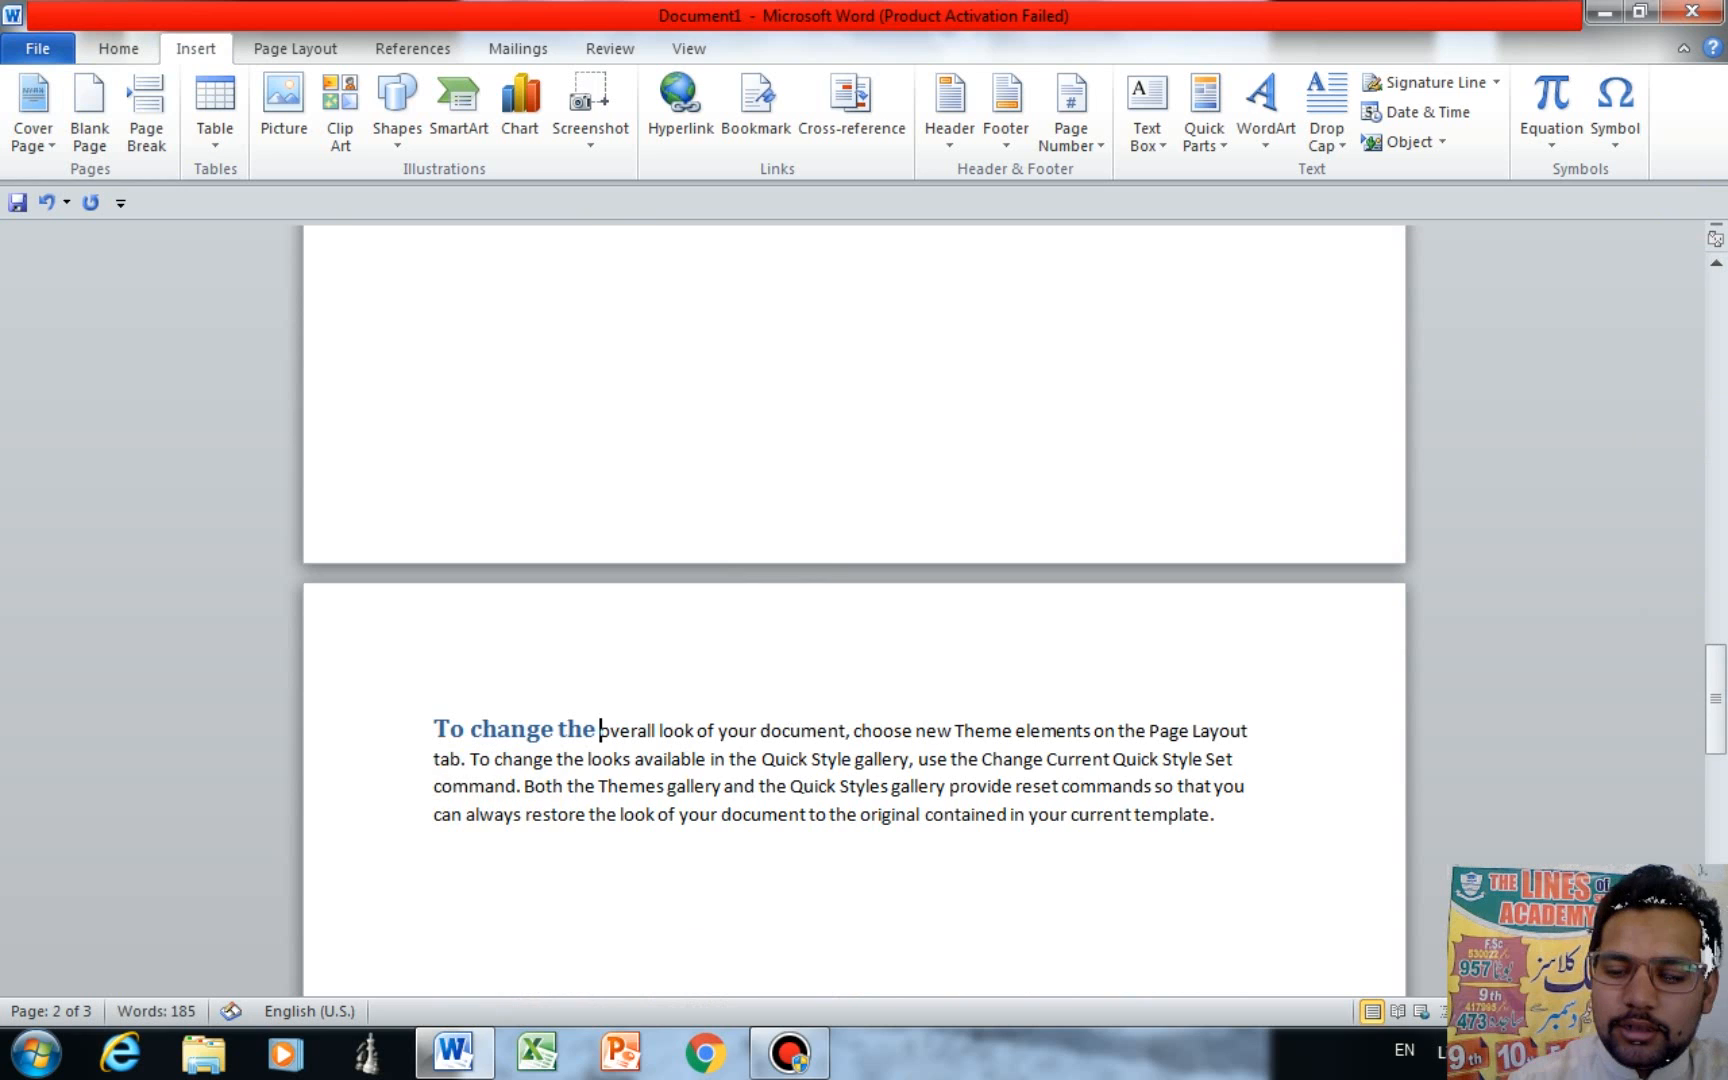
key(Return)
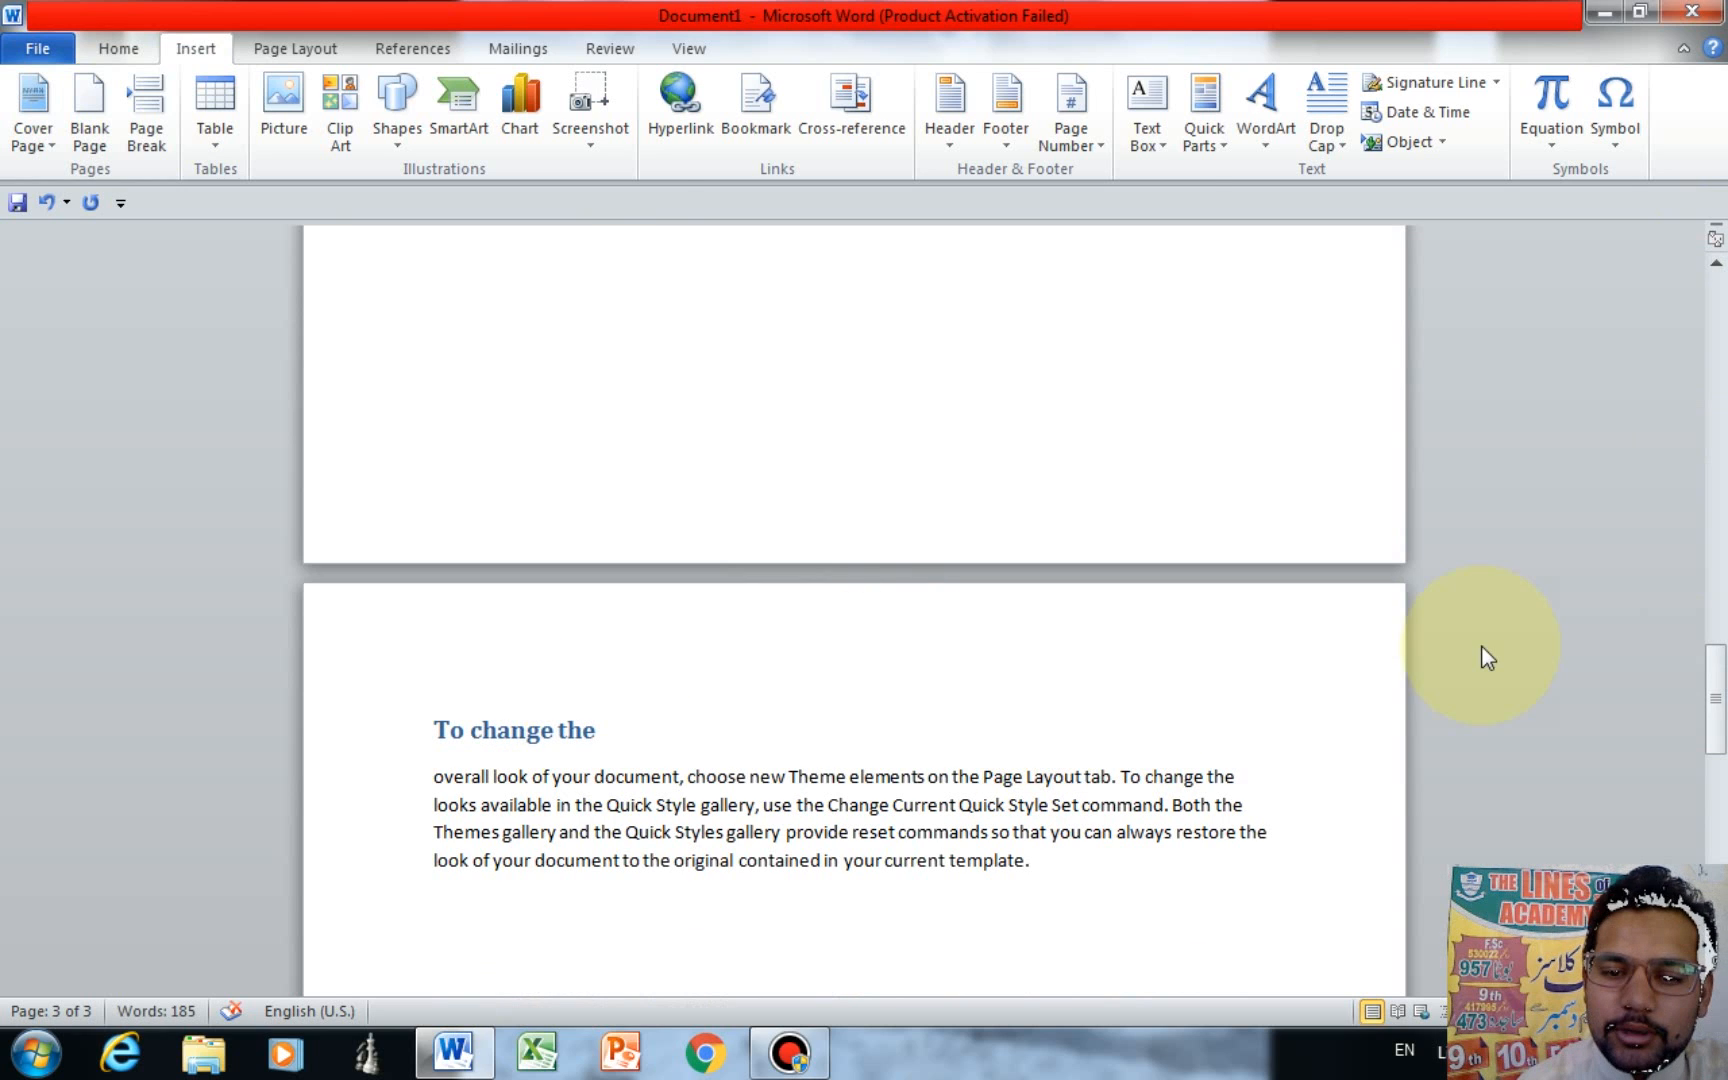
Add an empty line above the "On the Insert tab," heading at the start of the document and place the cursor there.
drag(1722, 718, 1724, 290)
click(436, 350)
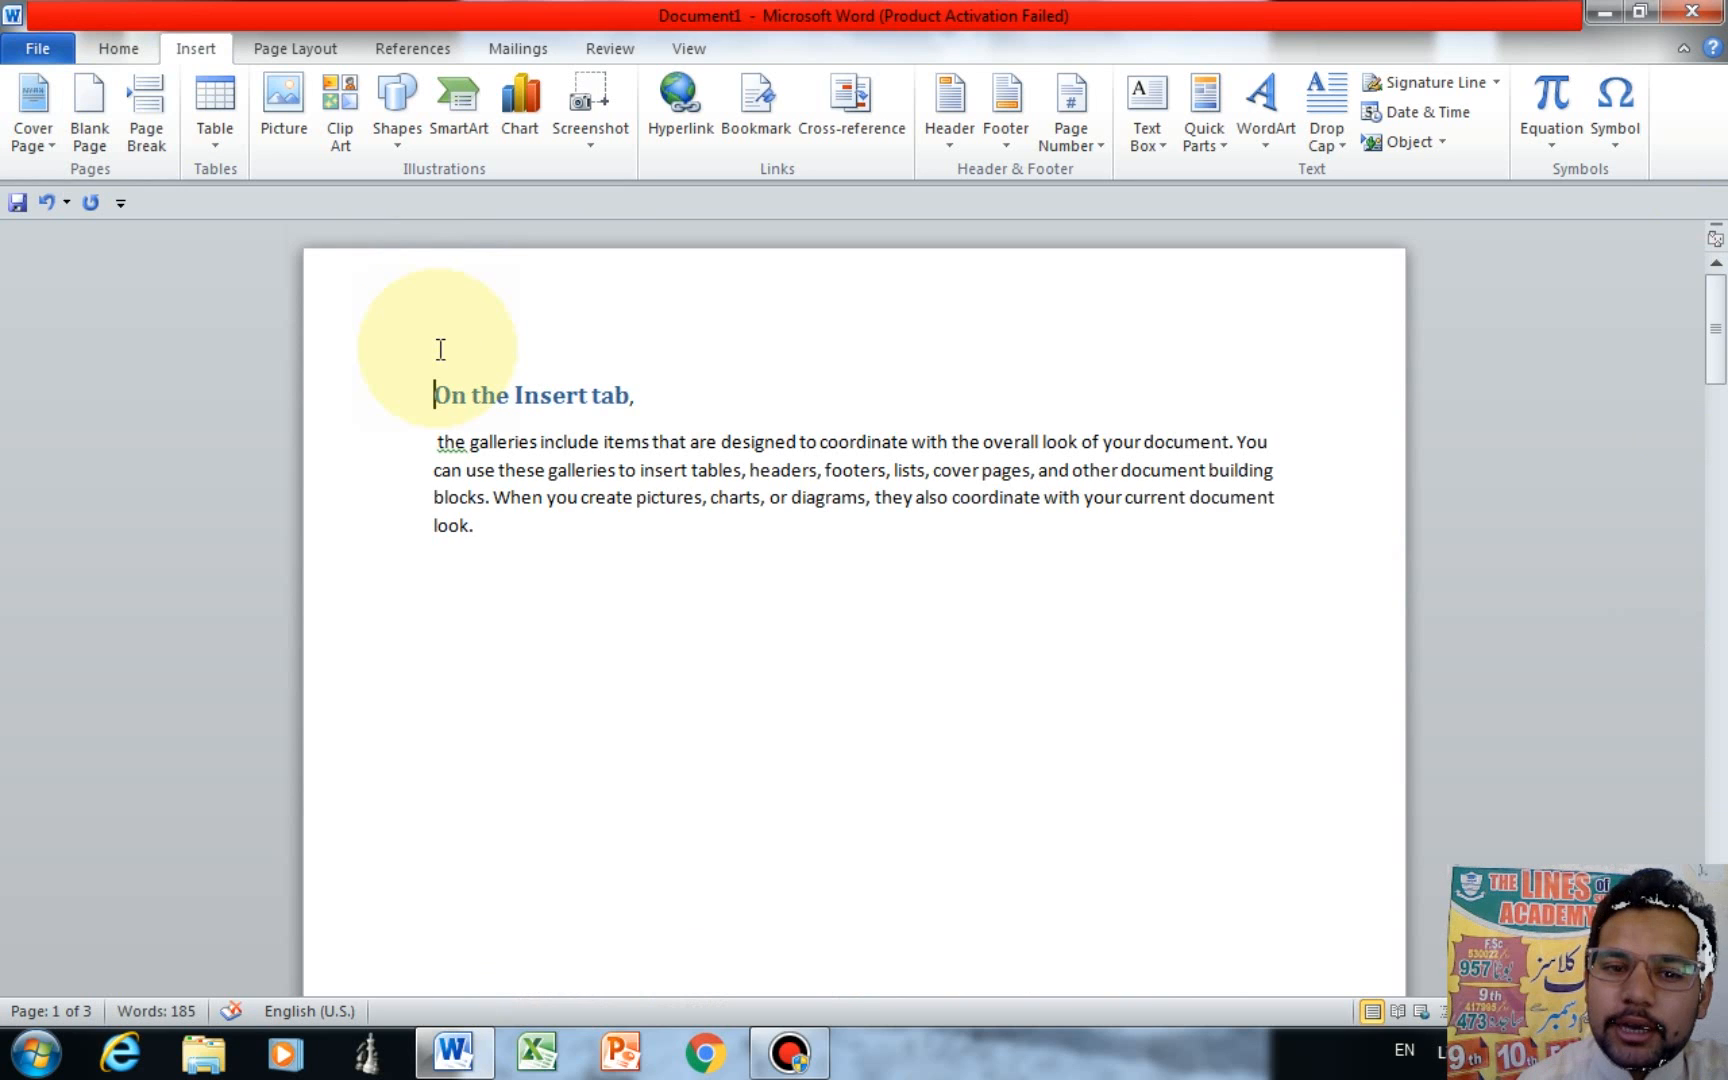
key(Return)
key(Up)
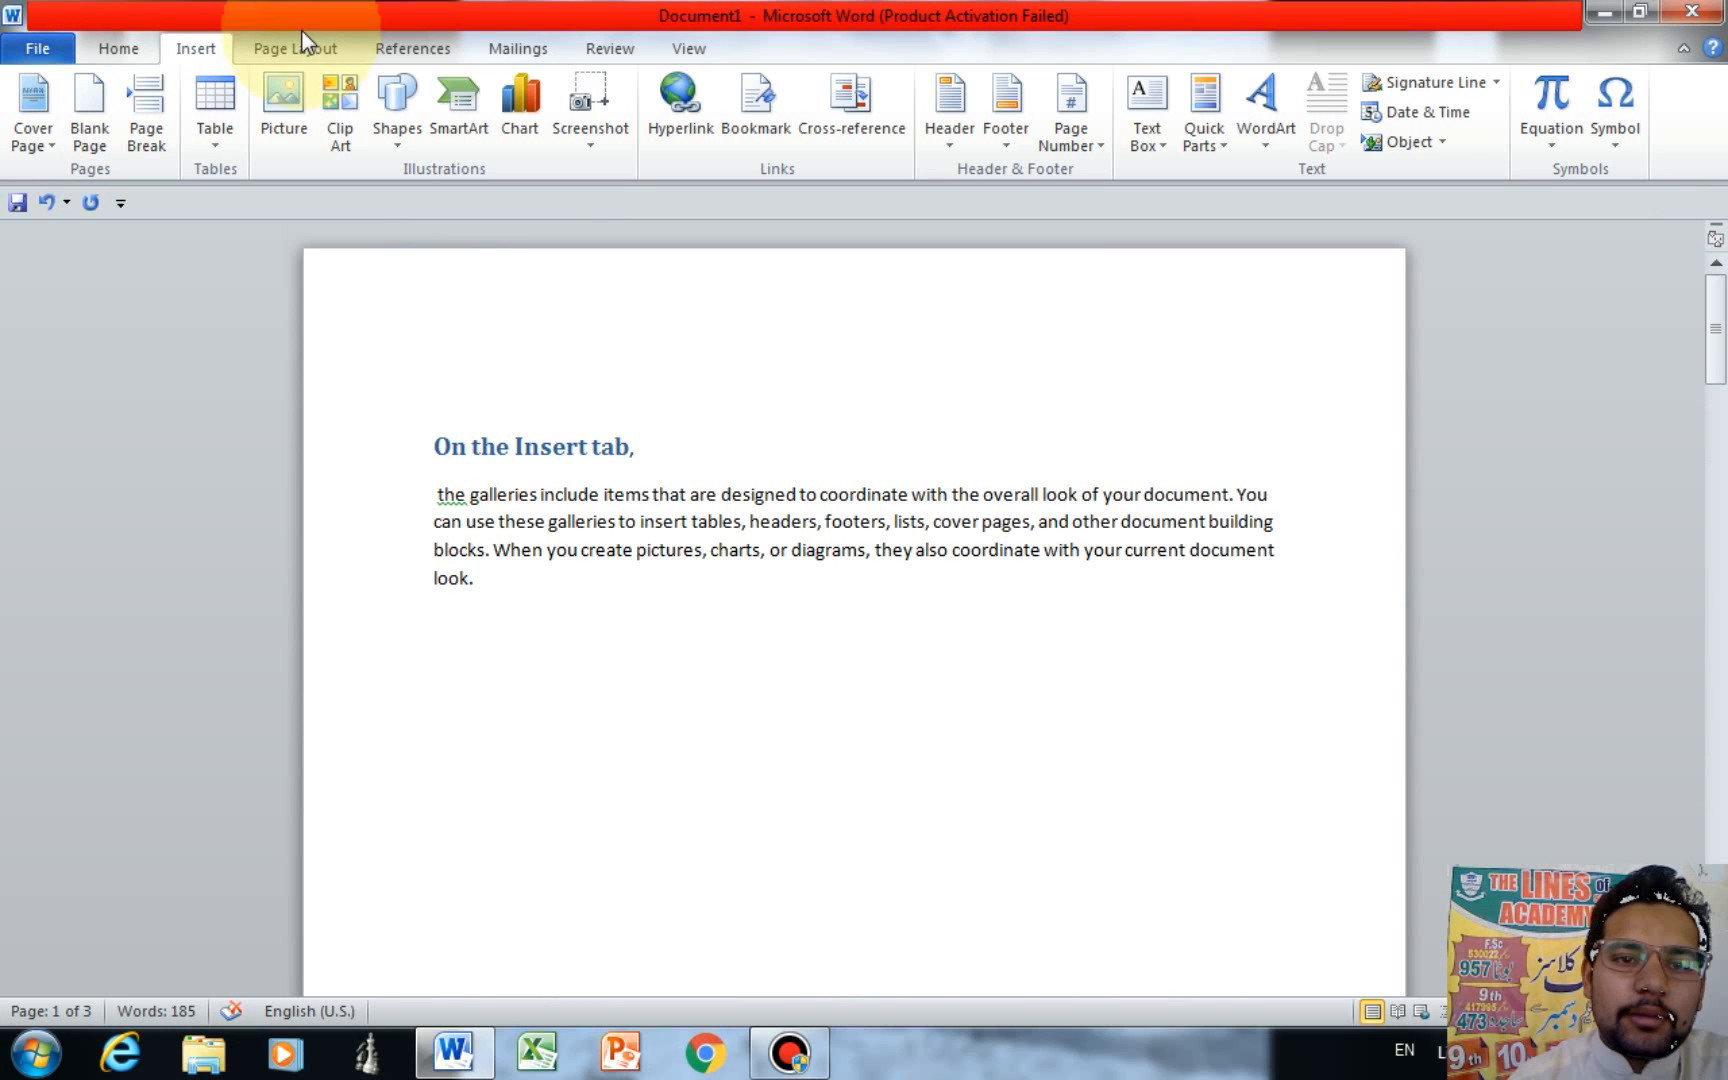
click(398, 48)
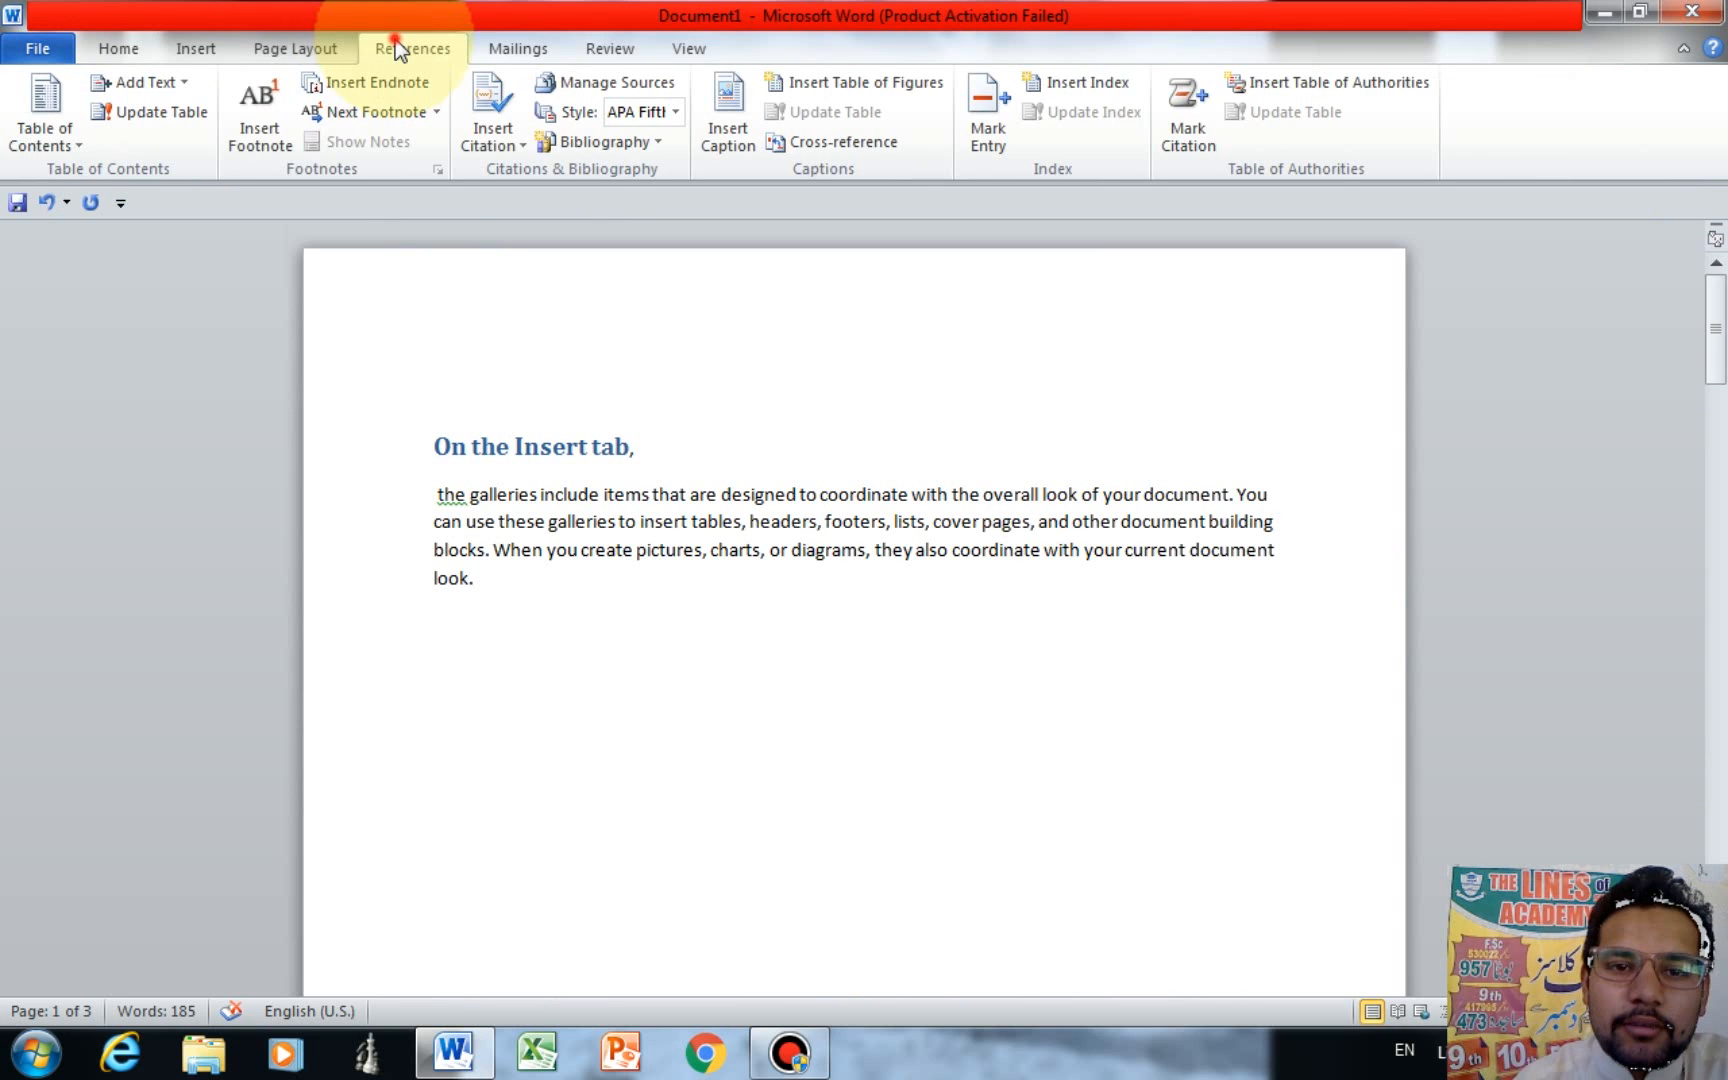
click(59, 99)
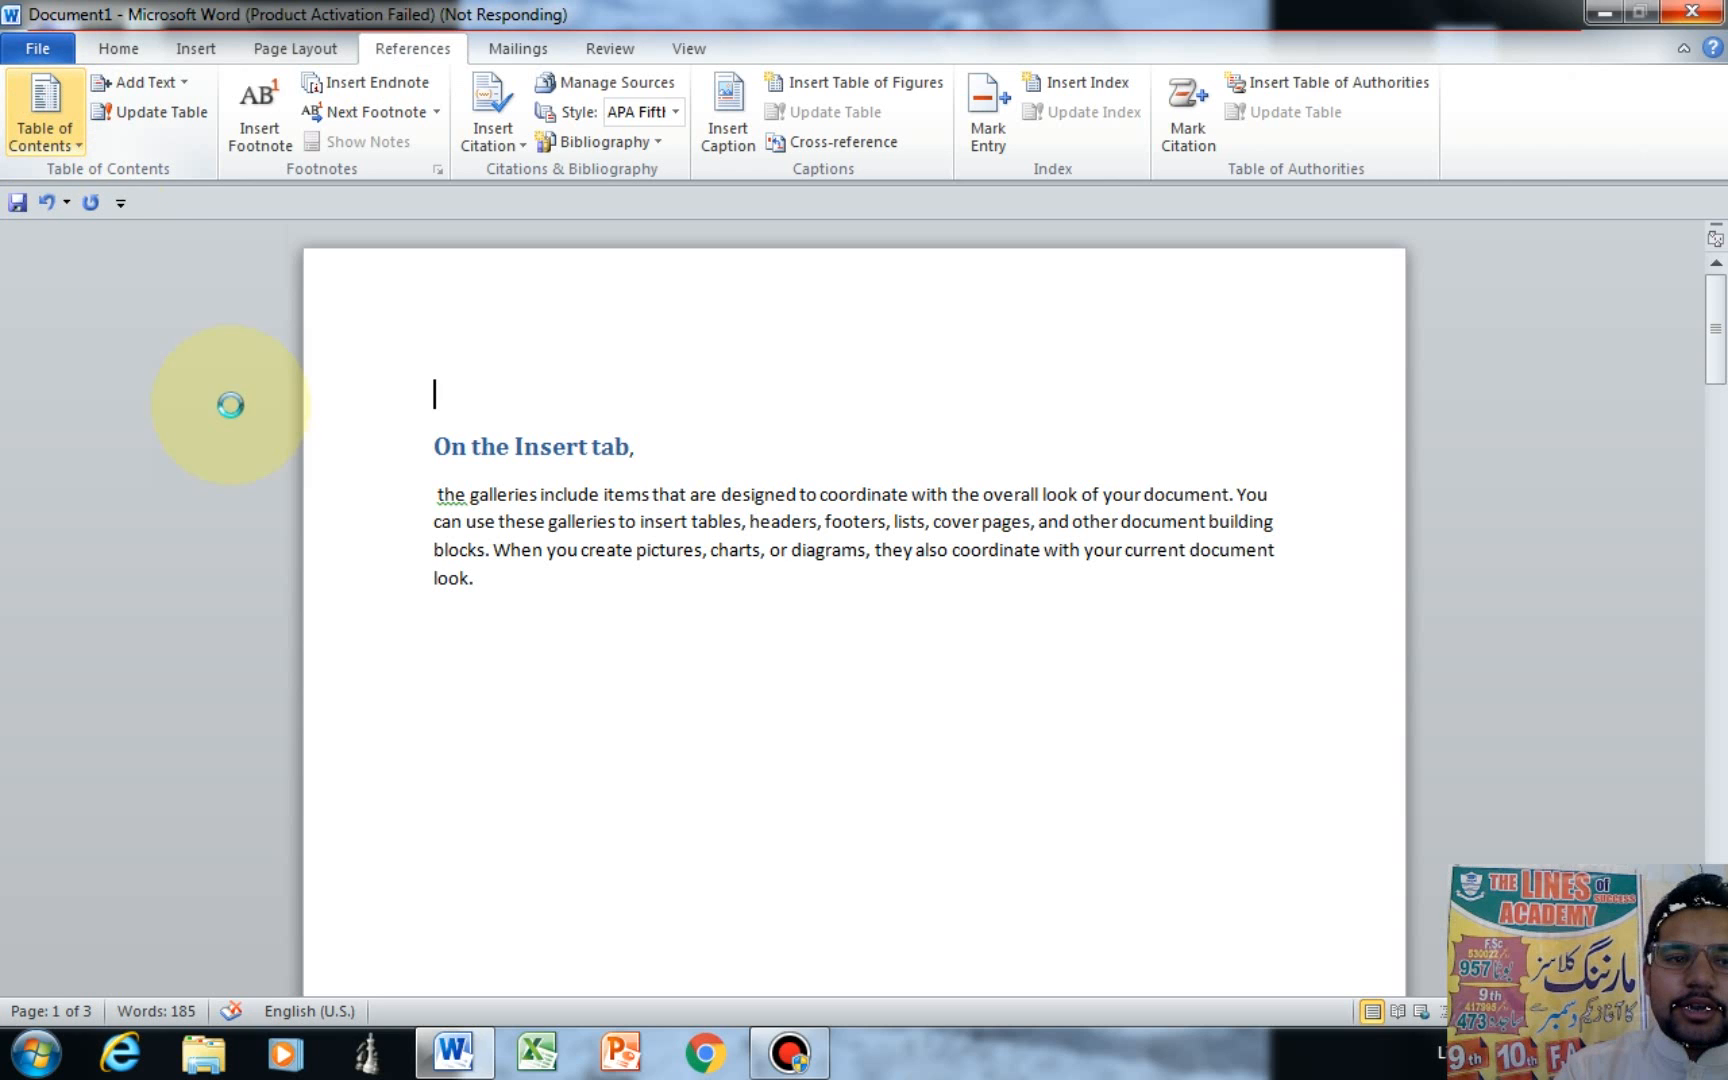
click(793, 1062)
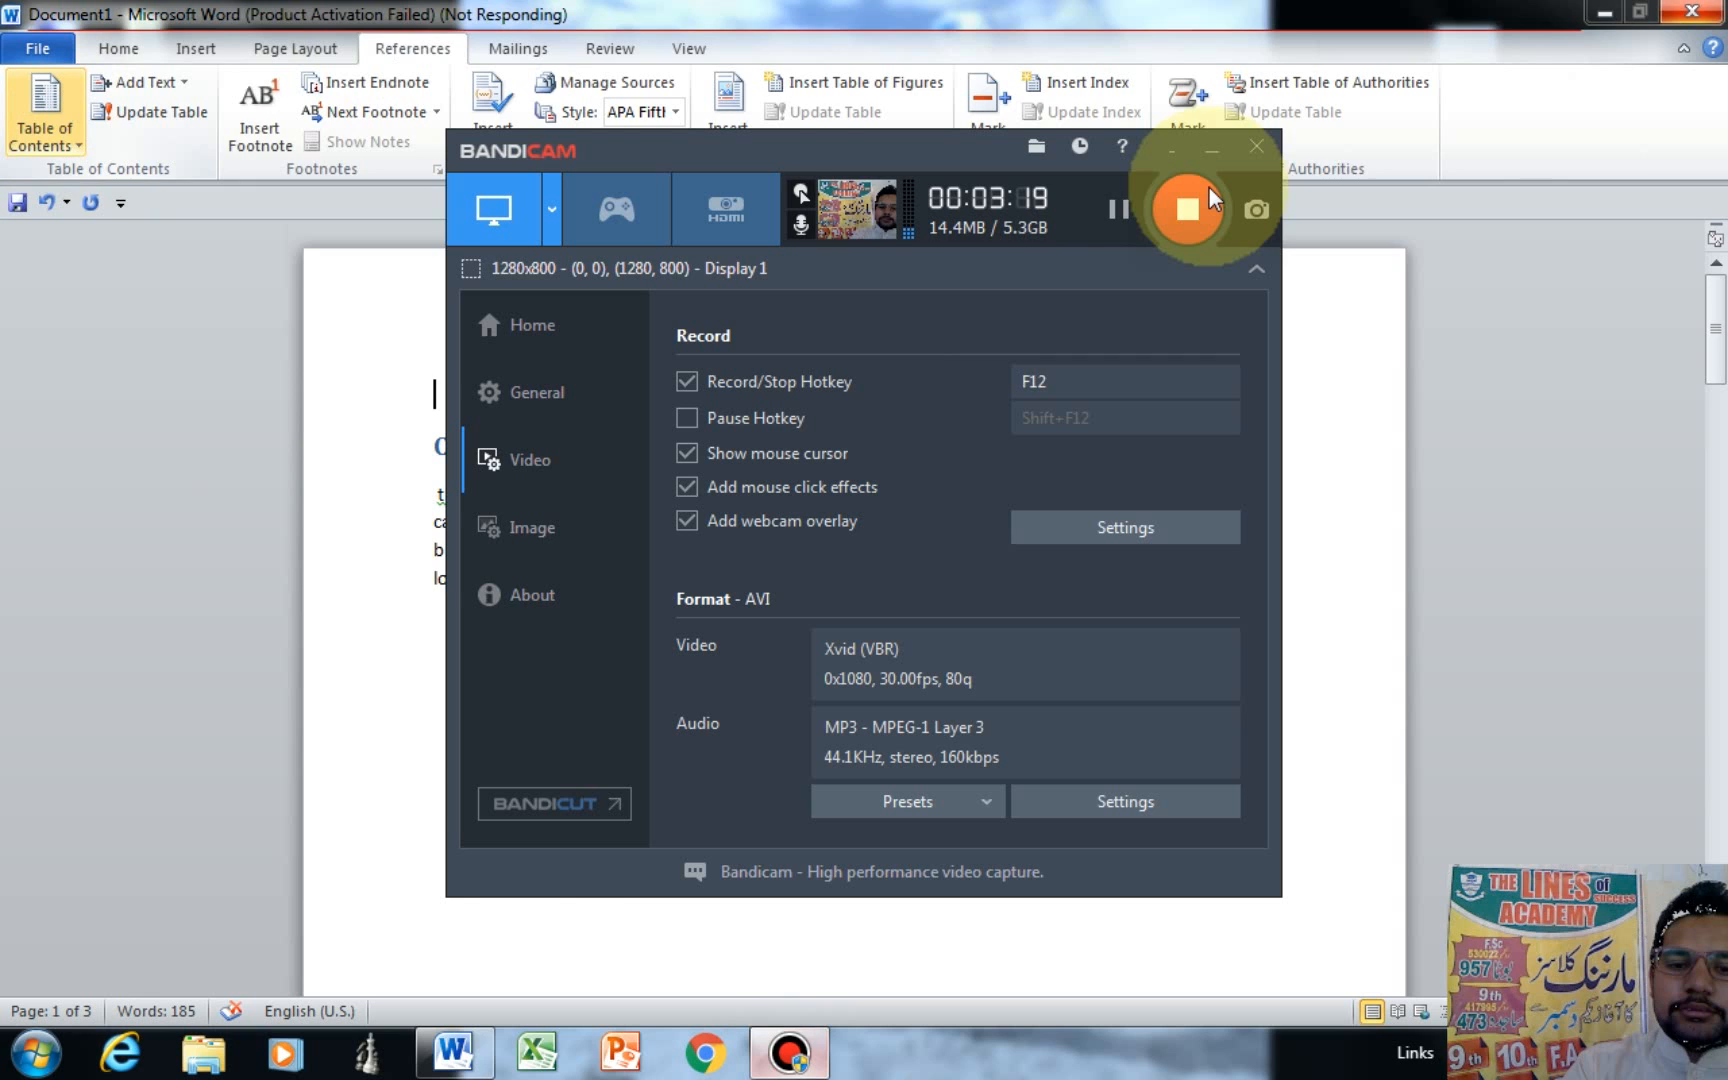
click(1211, 147)
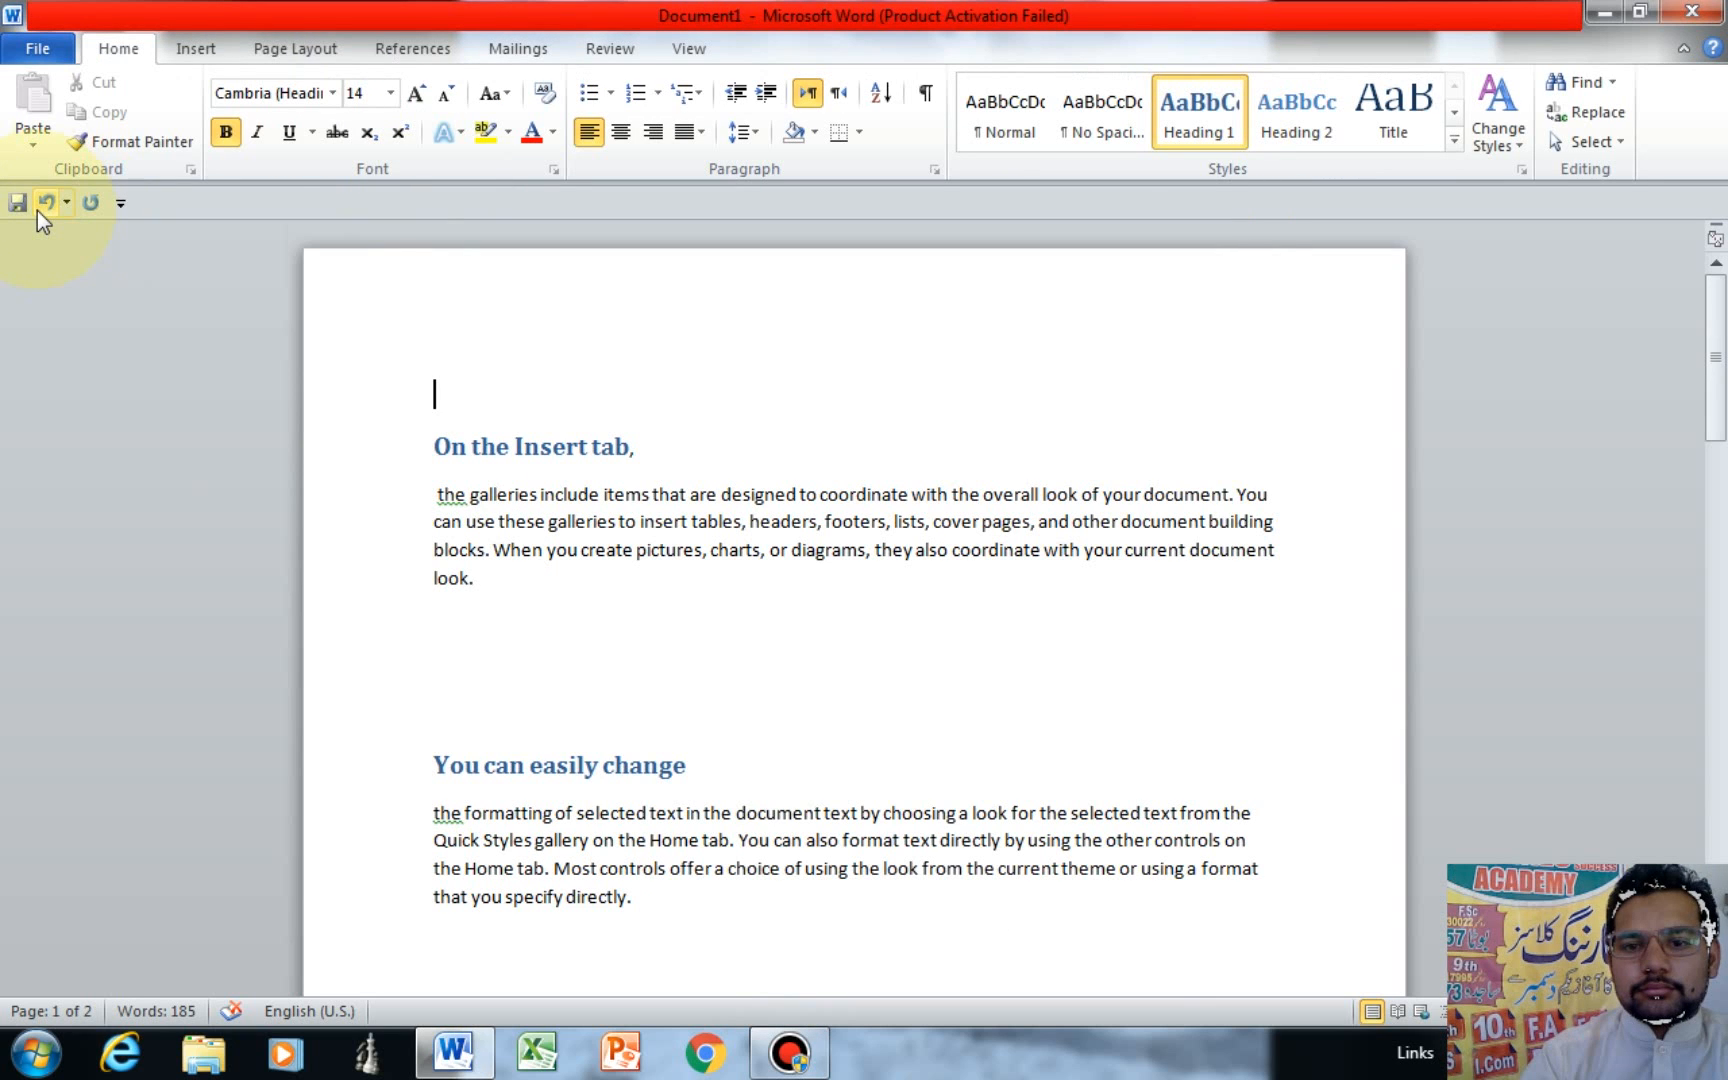
Insert the built-in Automatic Table 2 table of contents above the first heading.
click(400, 48)
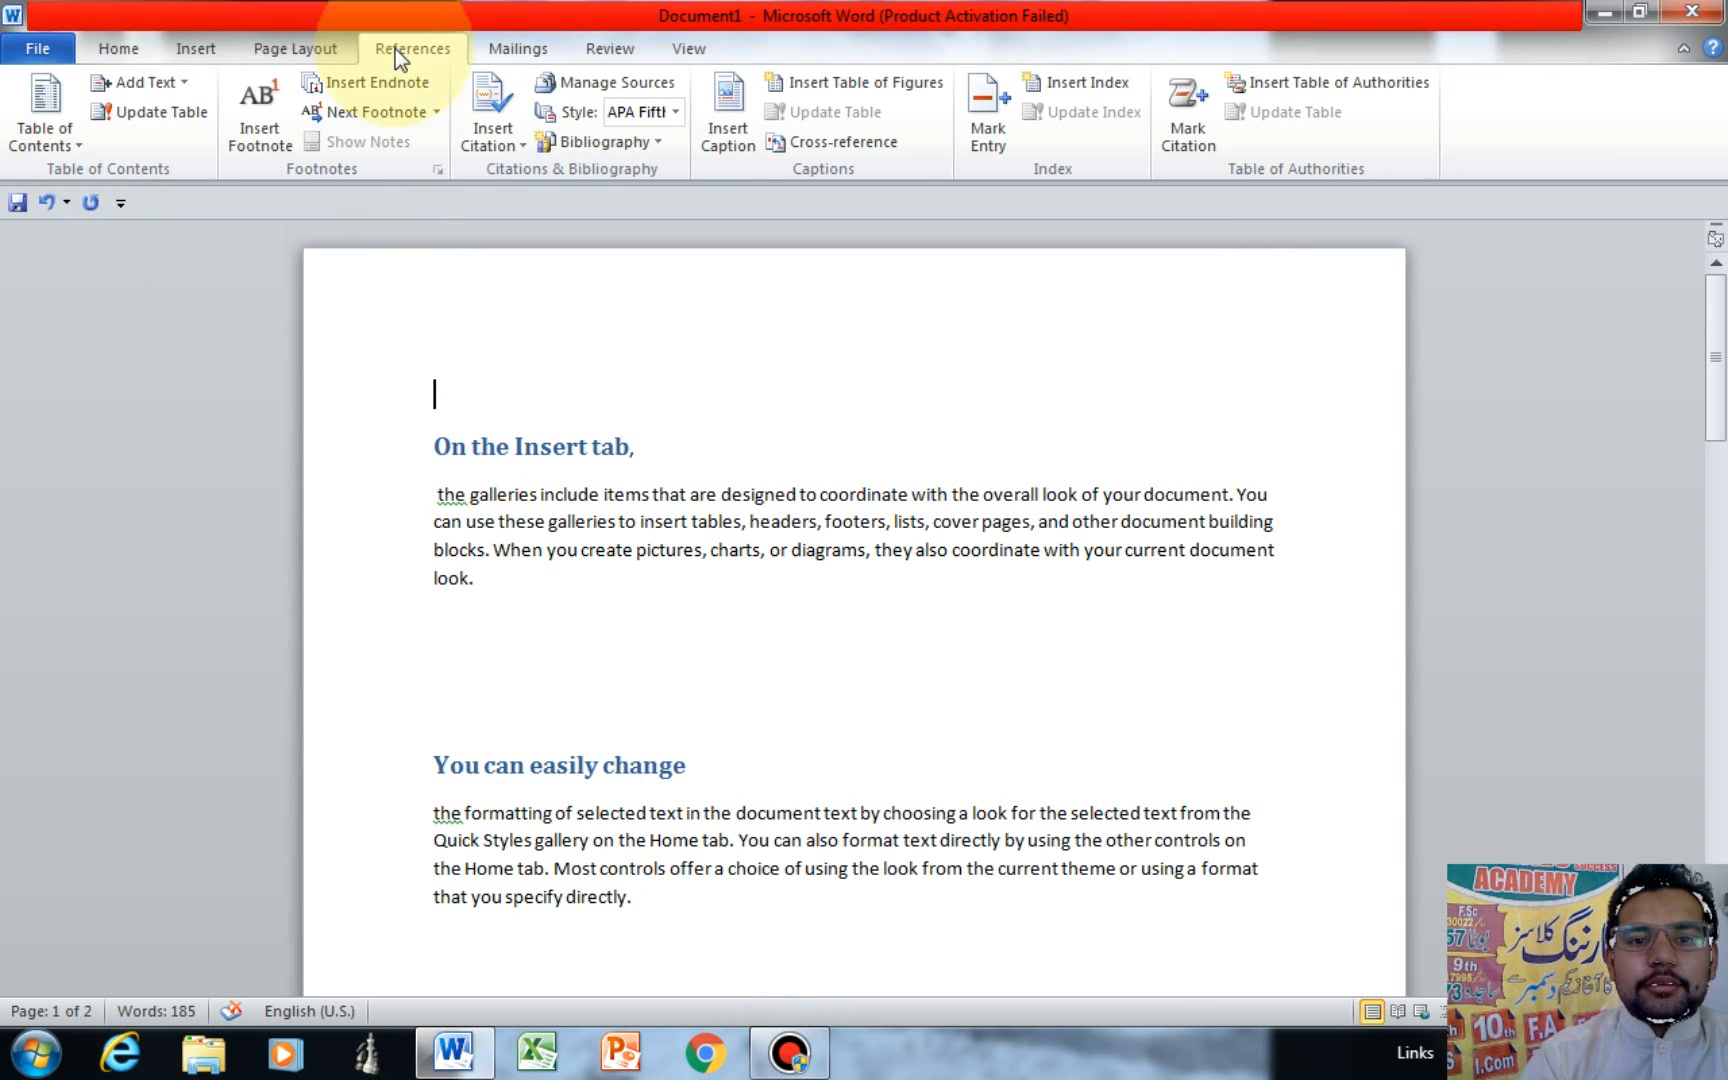
click(68, 132)
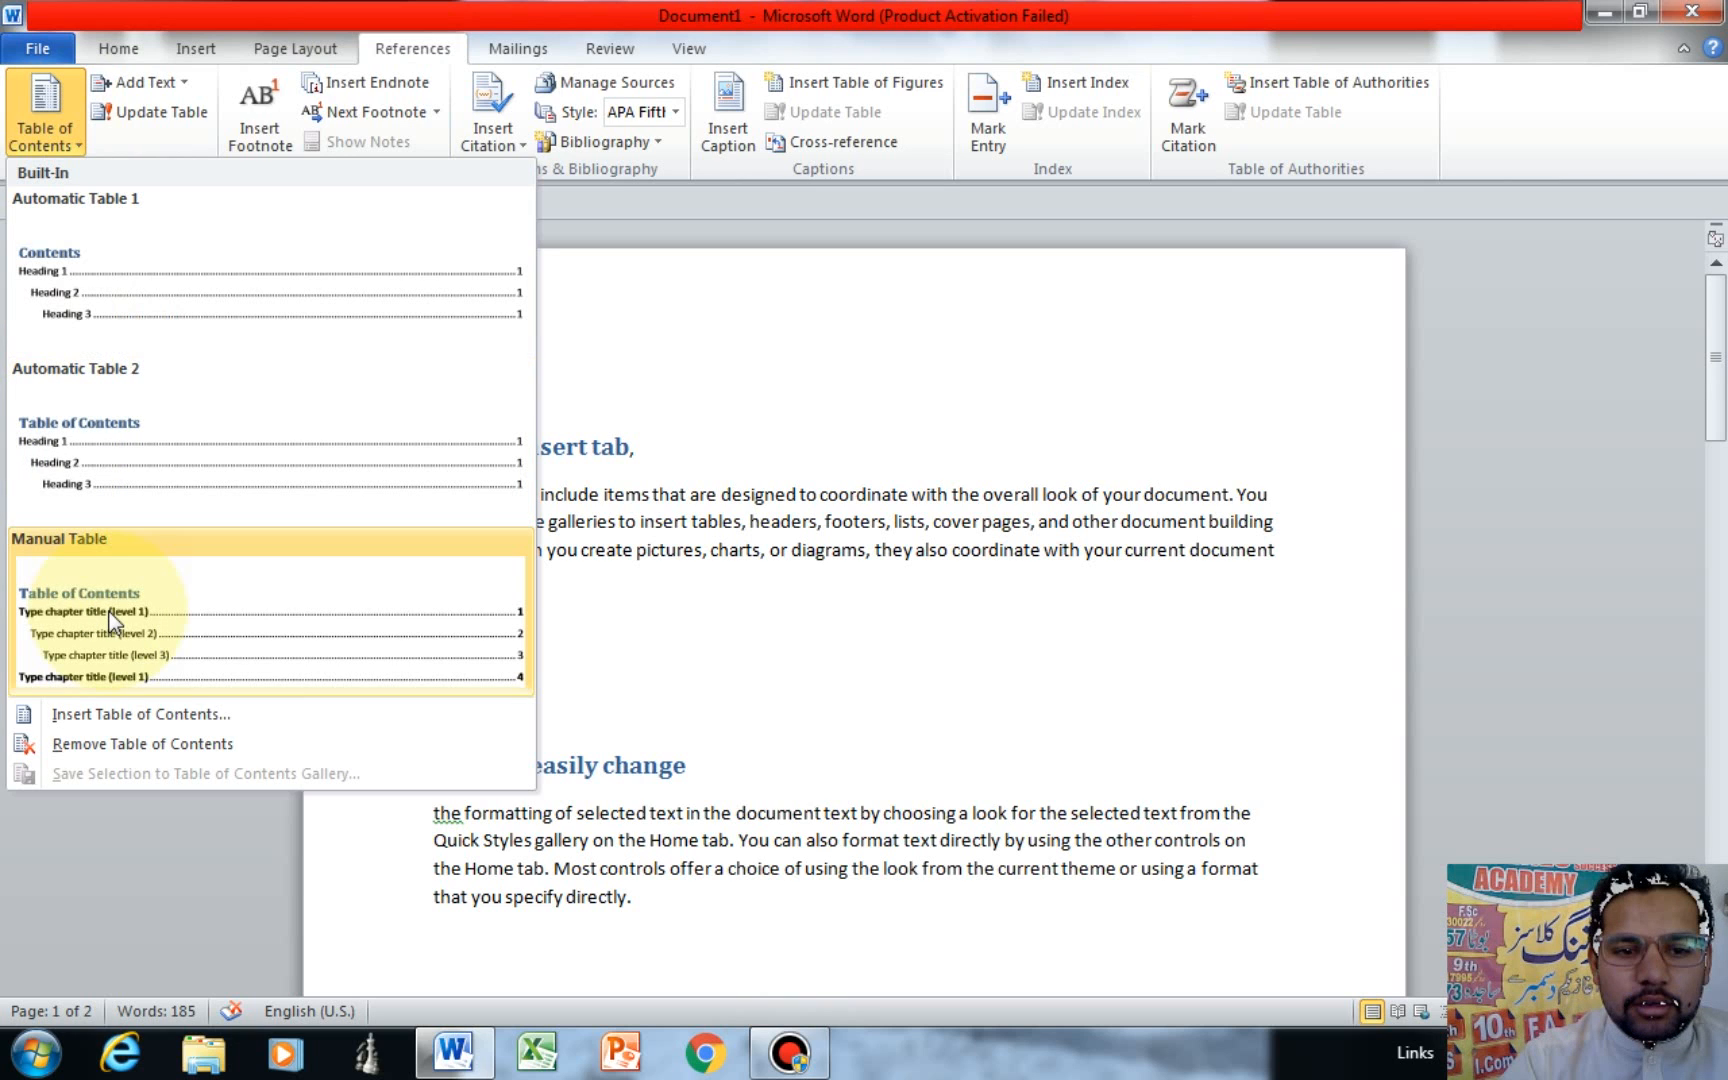
click(207, 486)
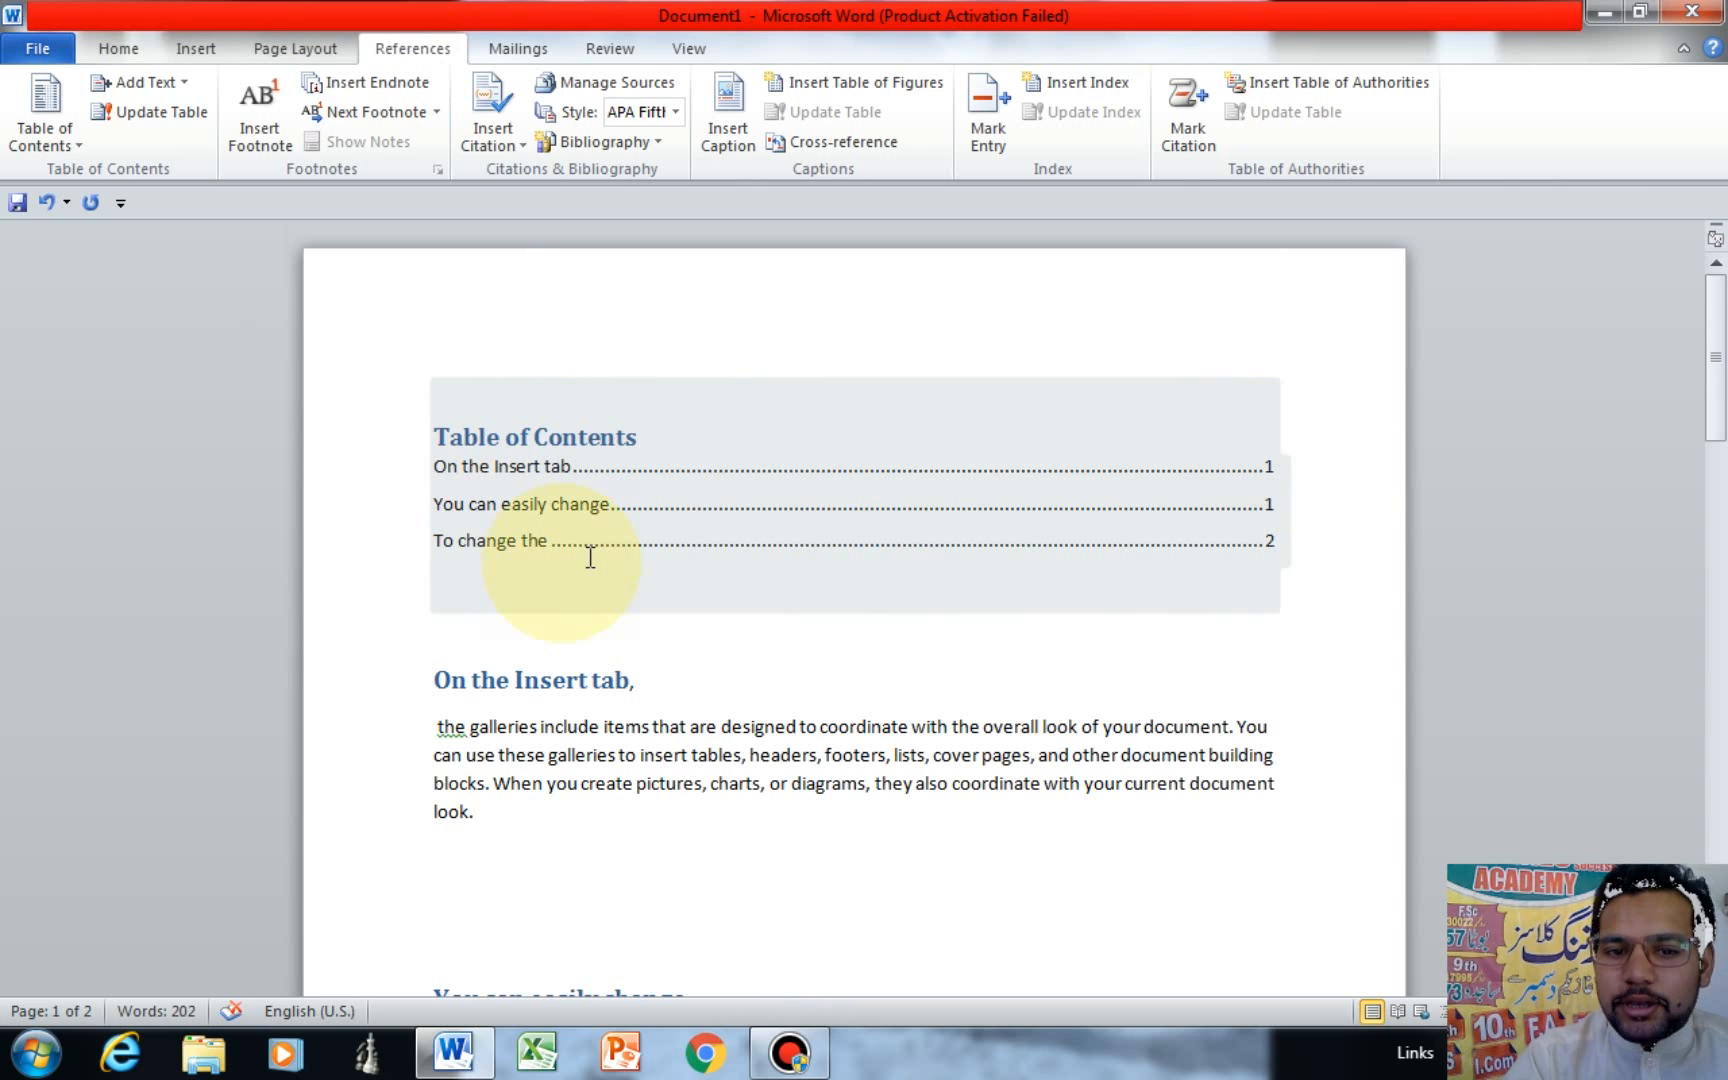
click(1222, 579)
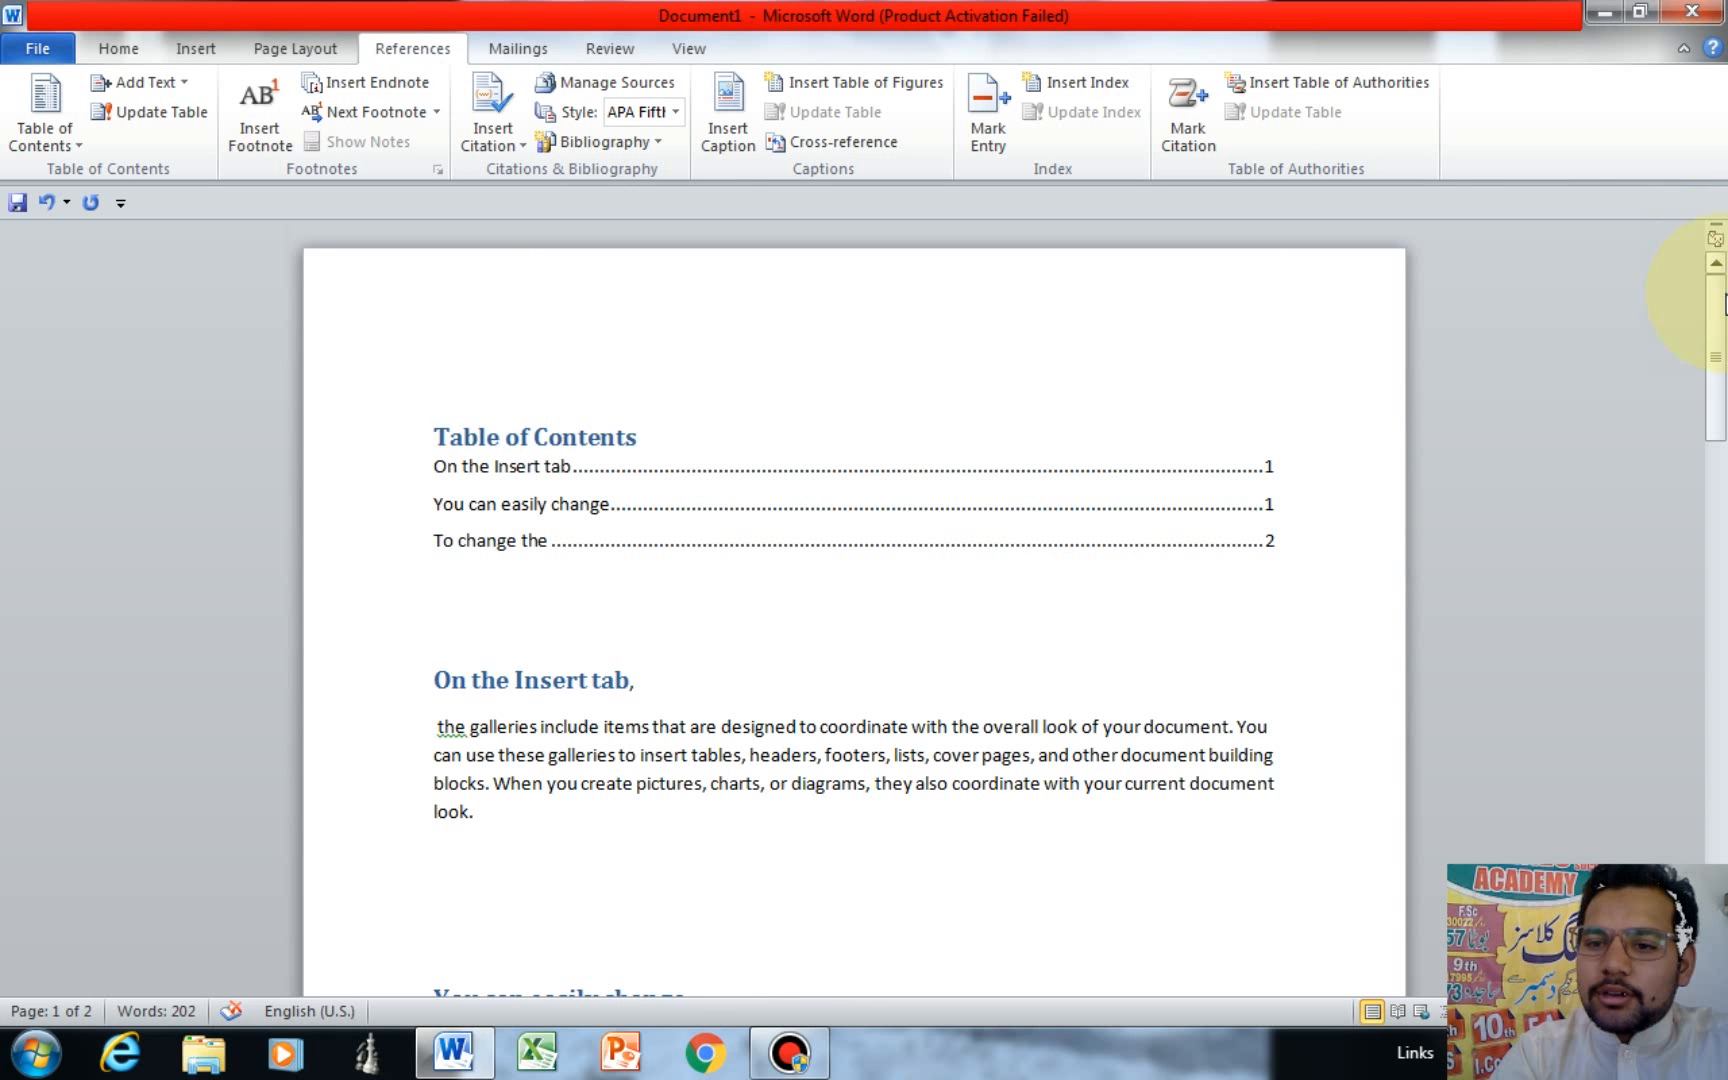
Replace the "To change the" heading and its paragraph on page 2 with one generated sample paragraph using =RAND(1).
scroll(713, 443, down, 3)
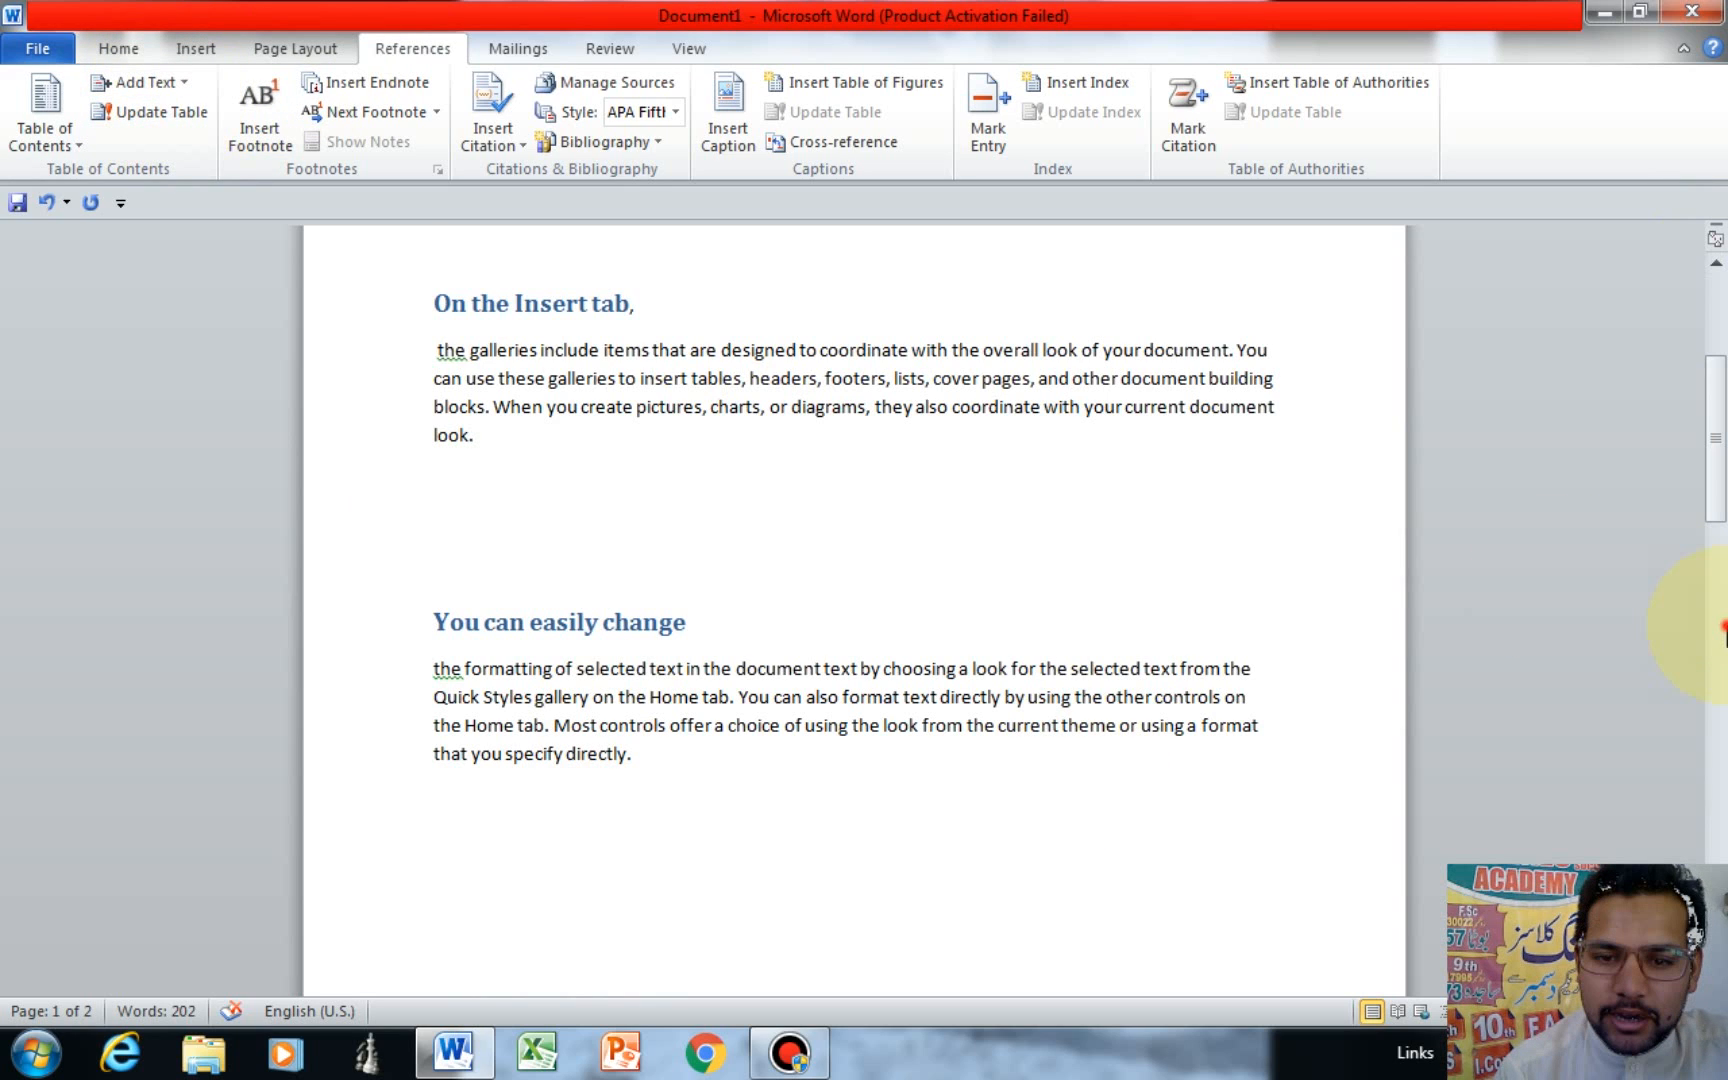
click(1724, 628)
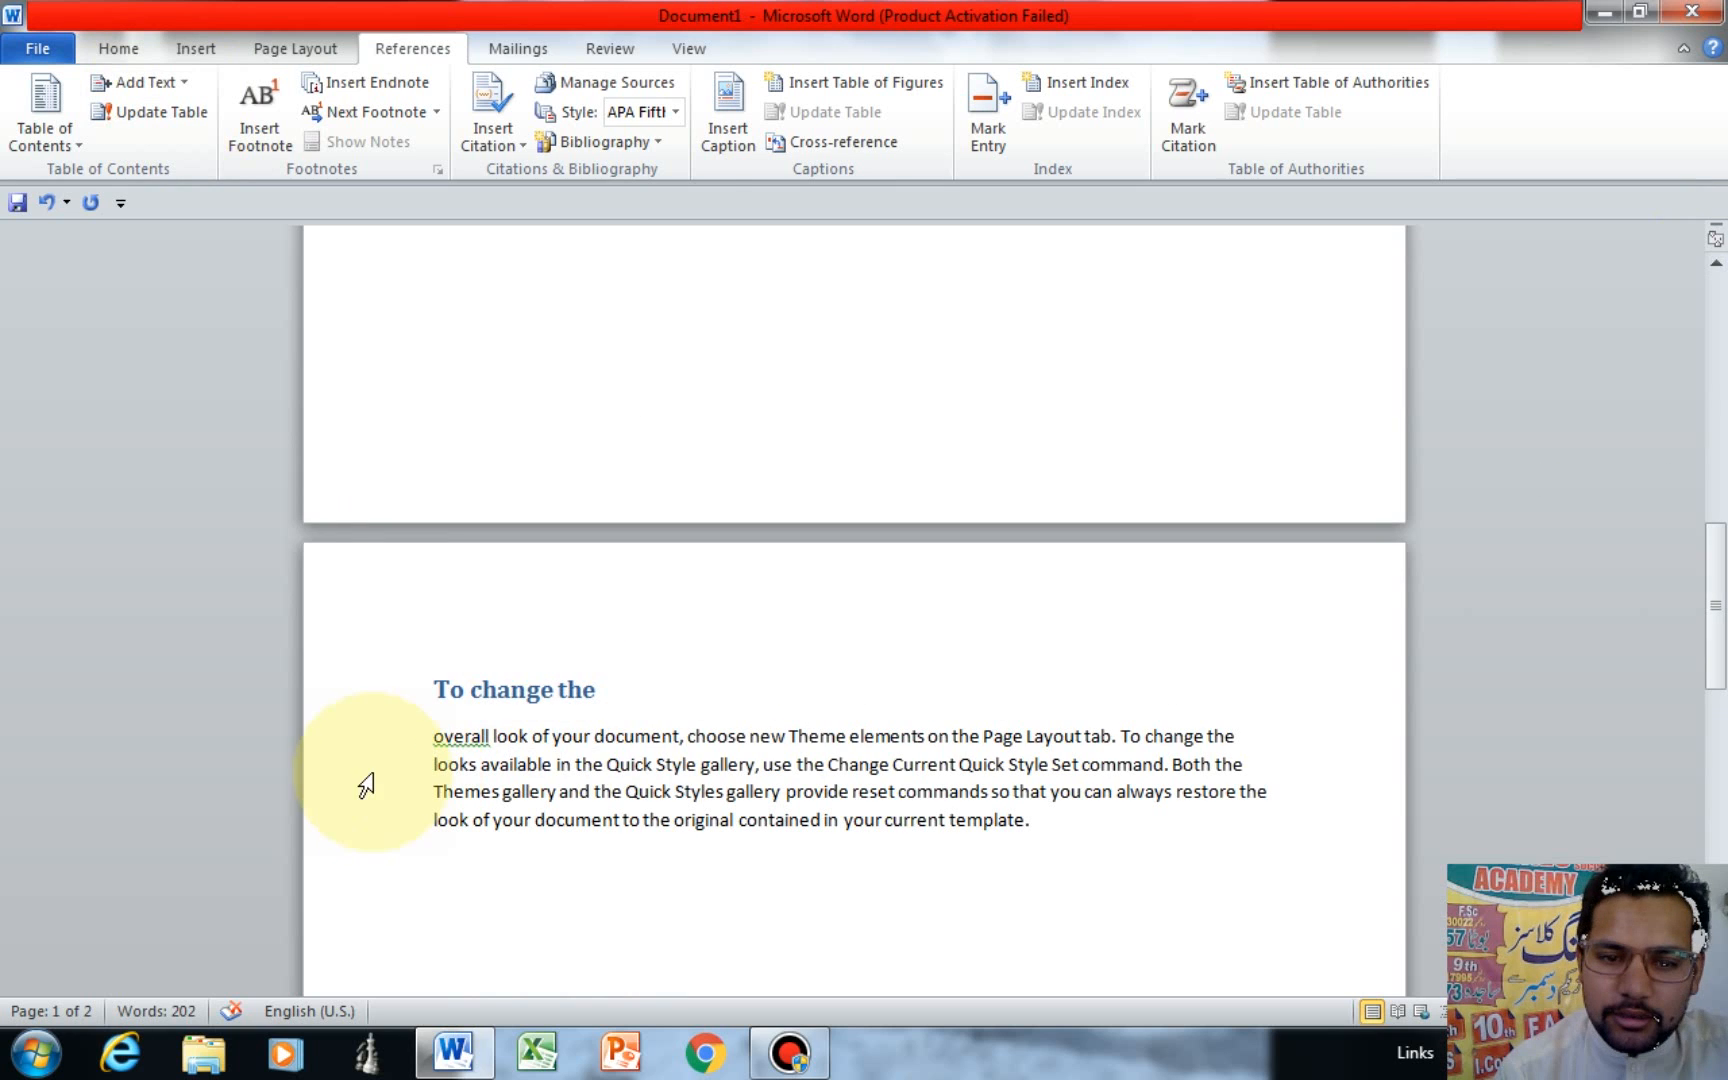
drag(434, 694, 1022, 826)
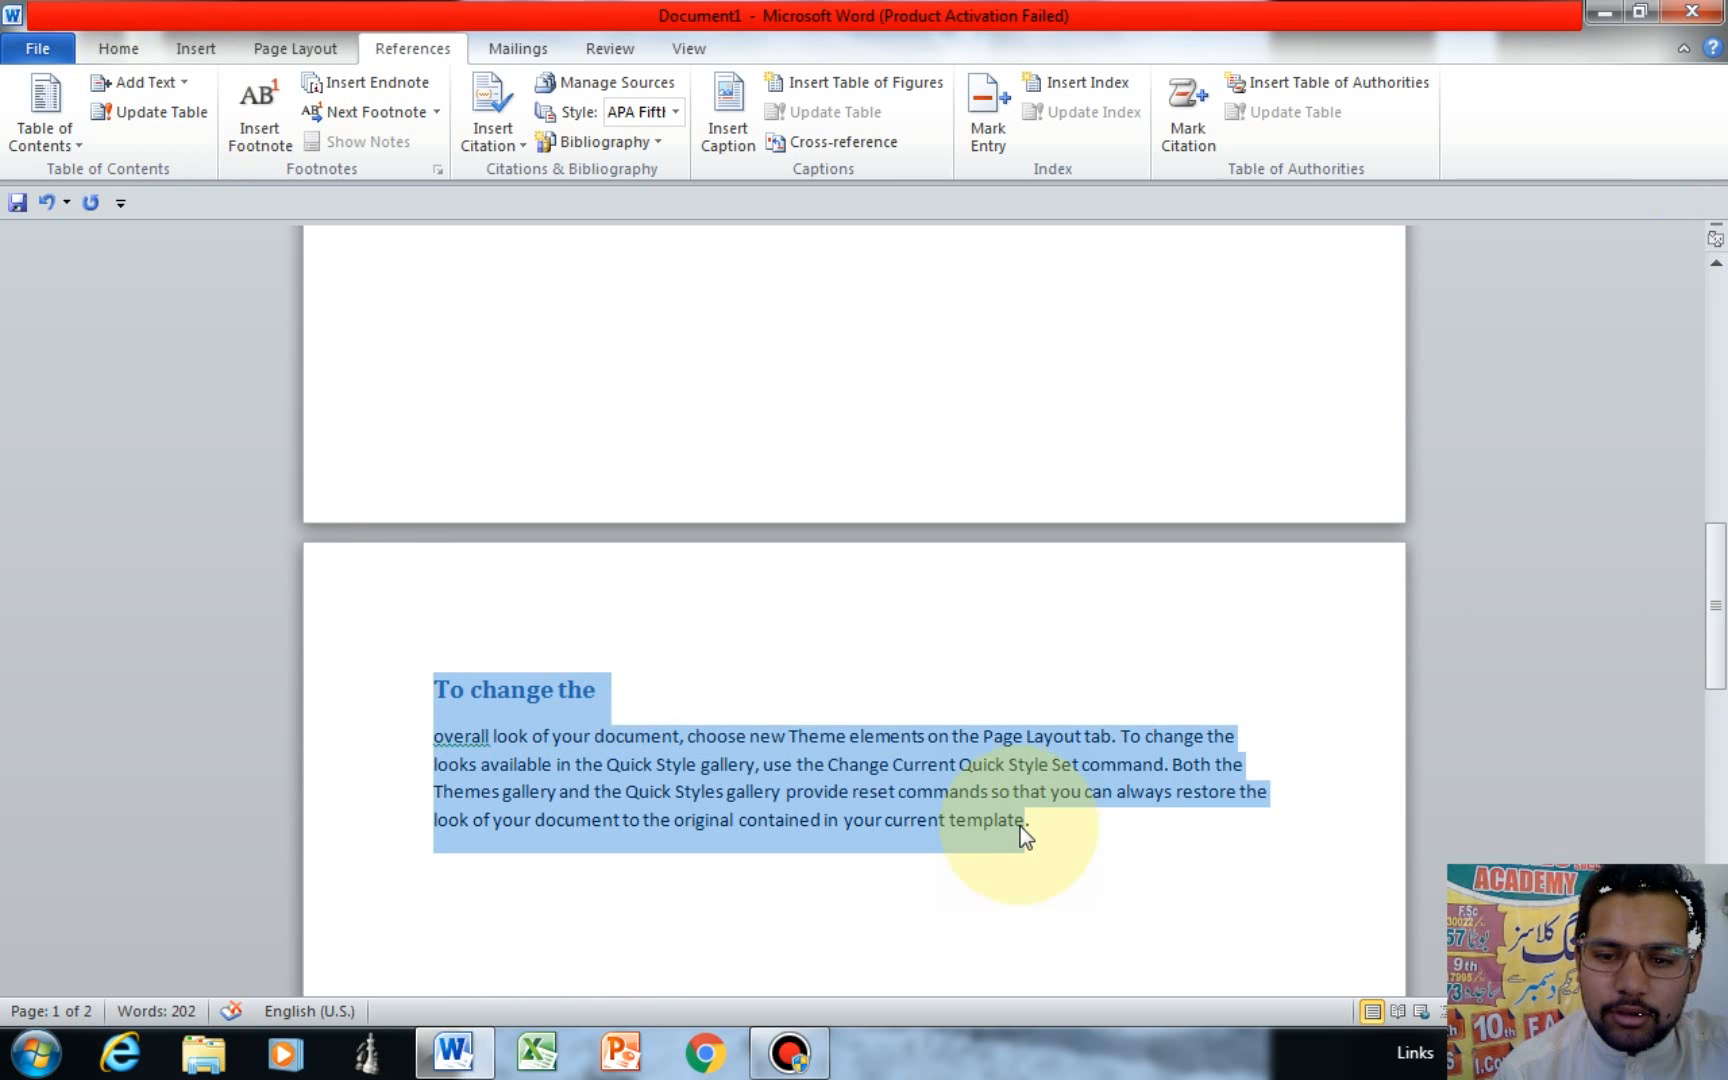
text(C)
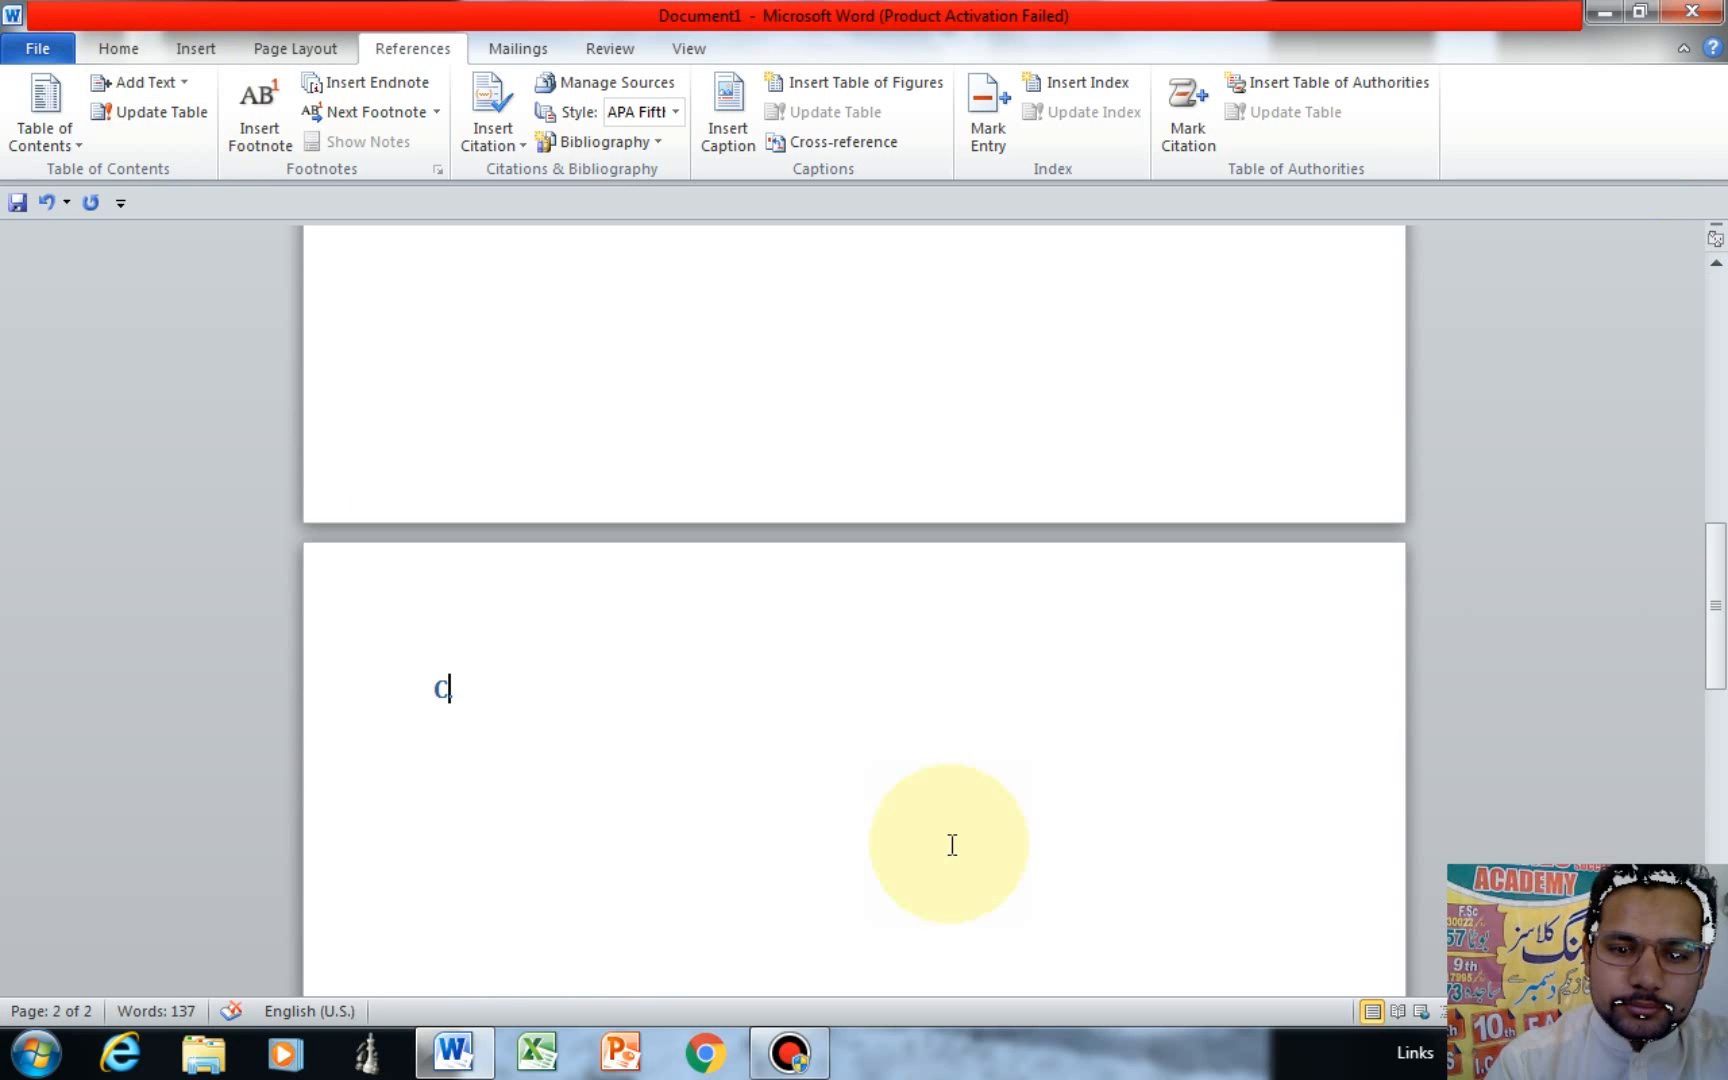
key(BackSpace)
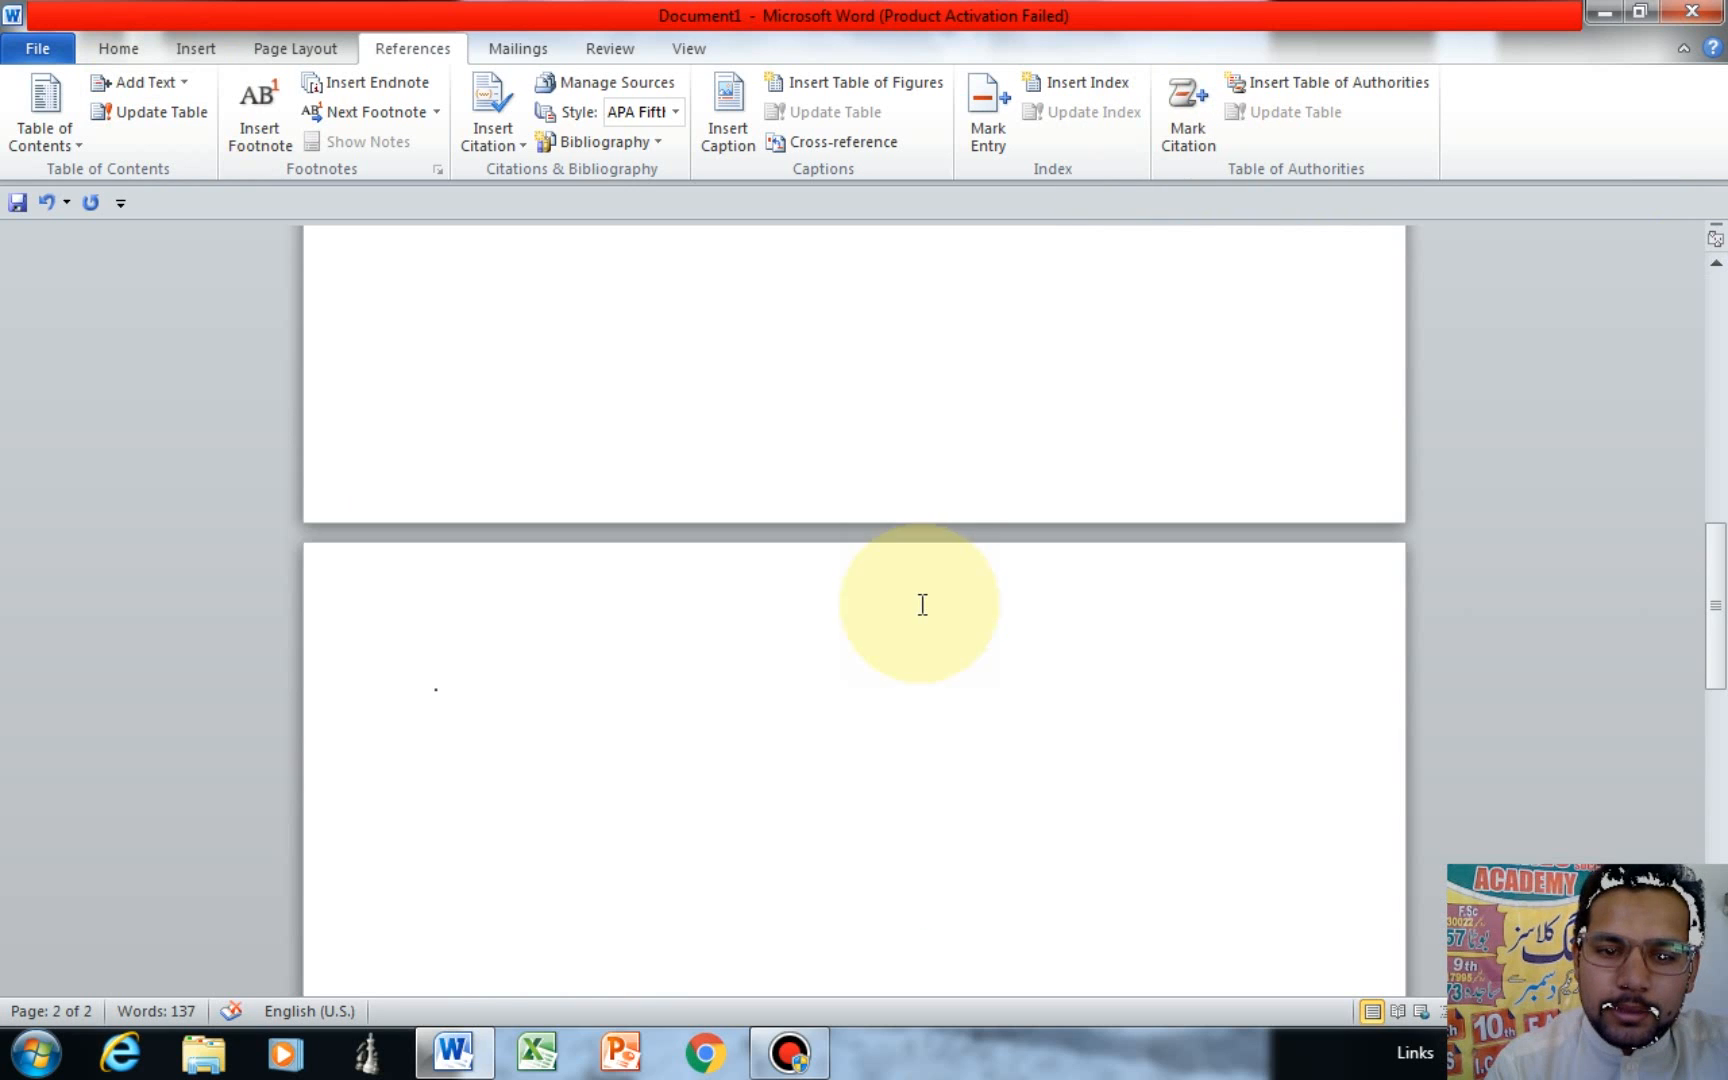
text(=RA)
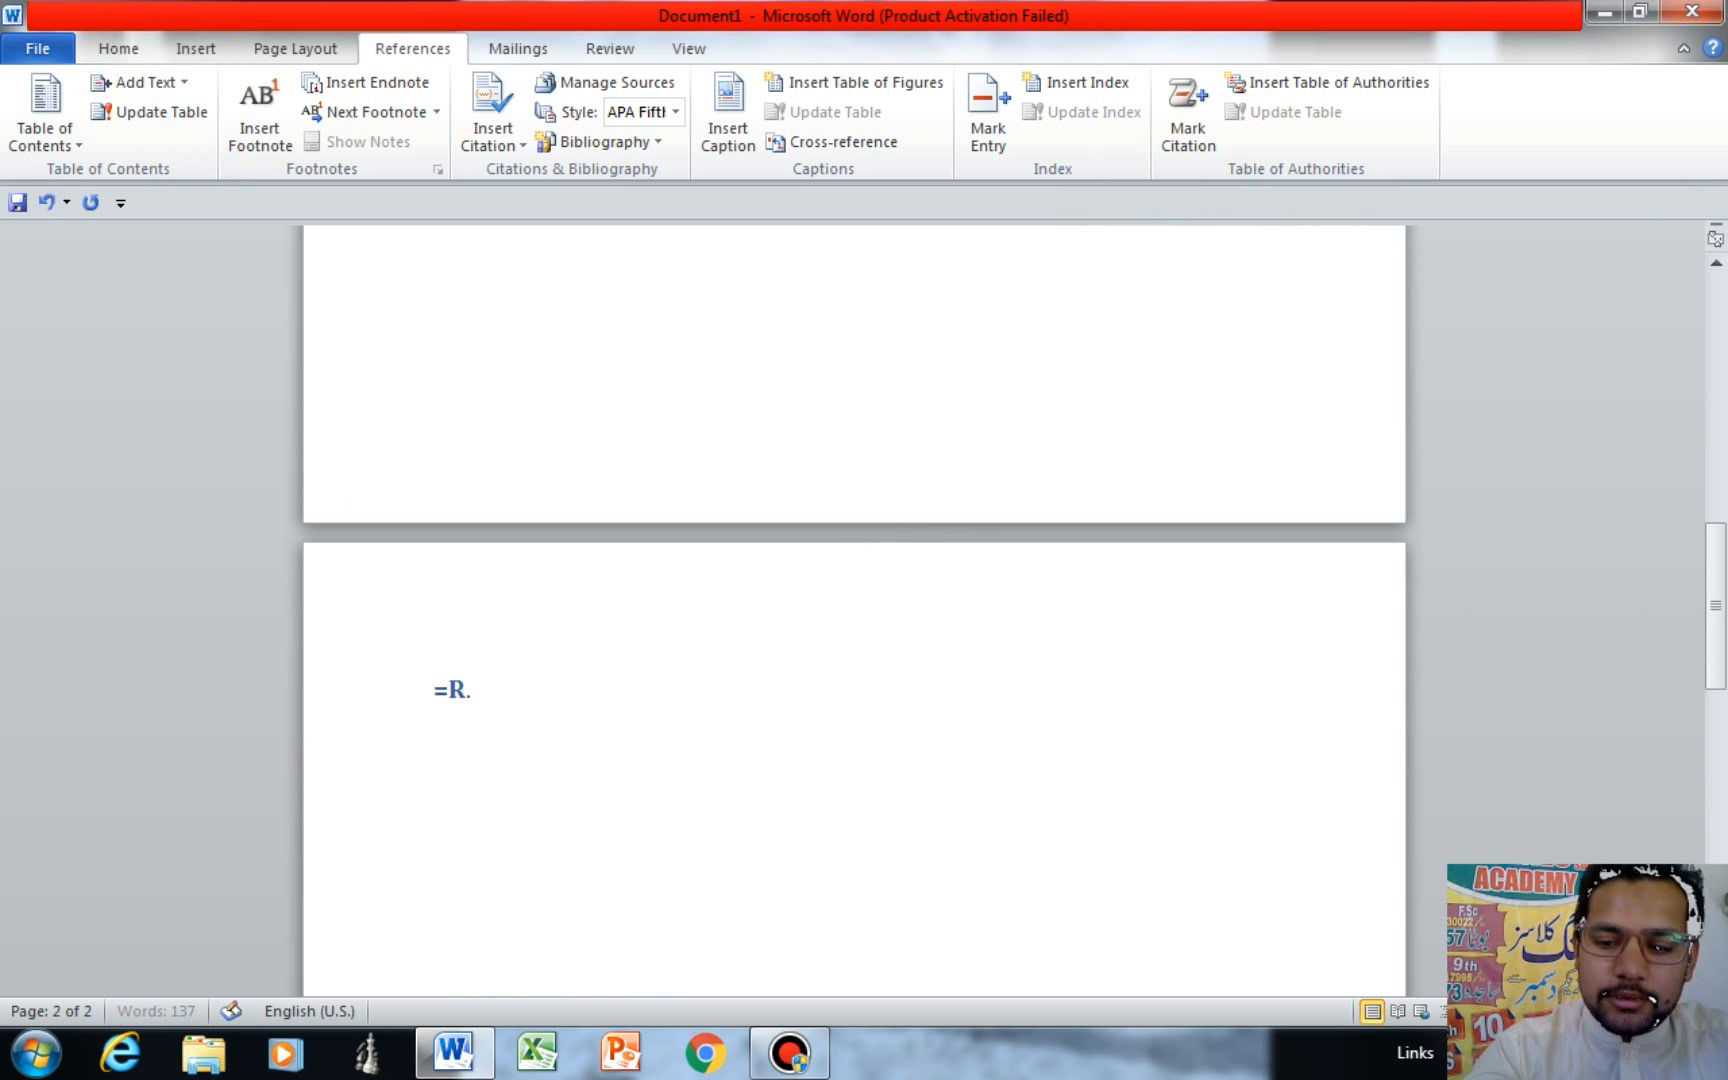
text(ND().)
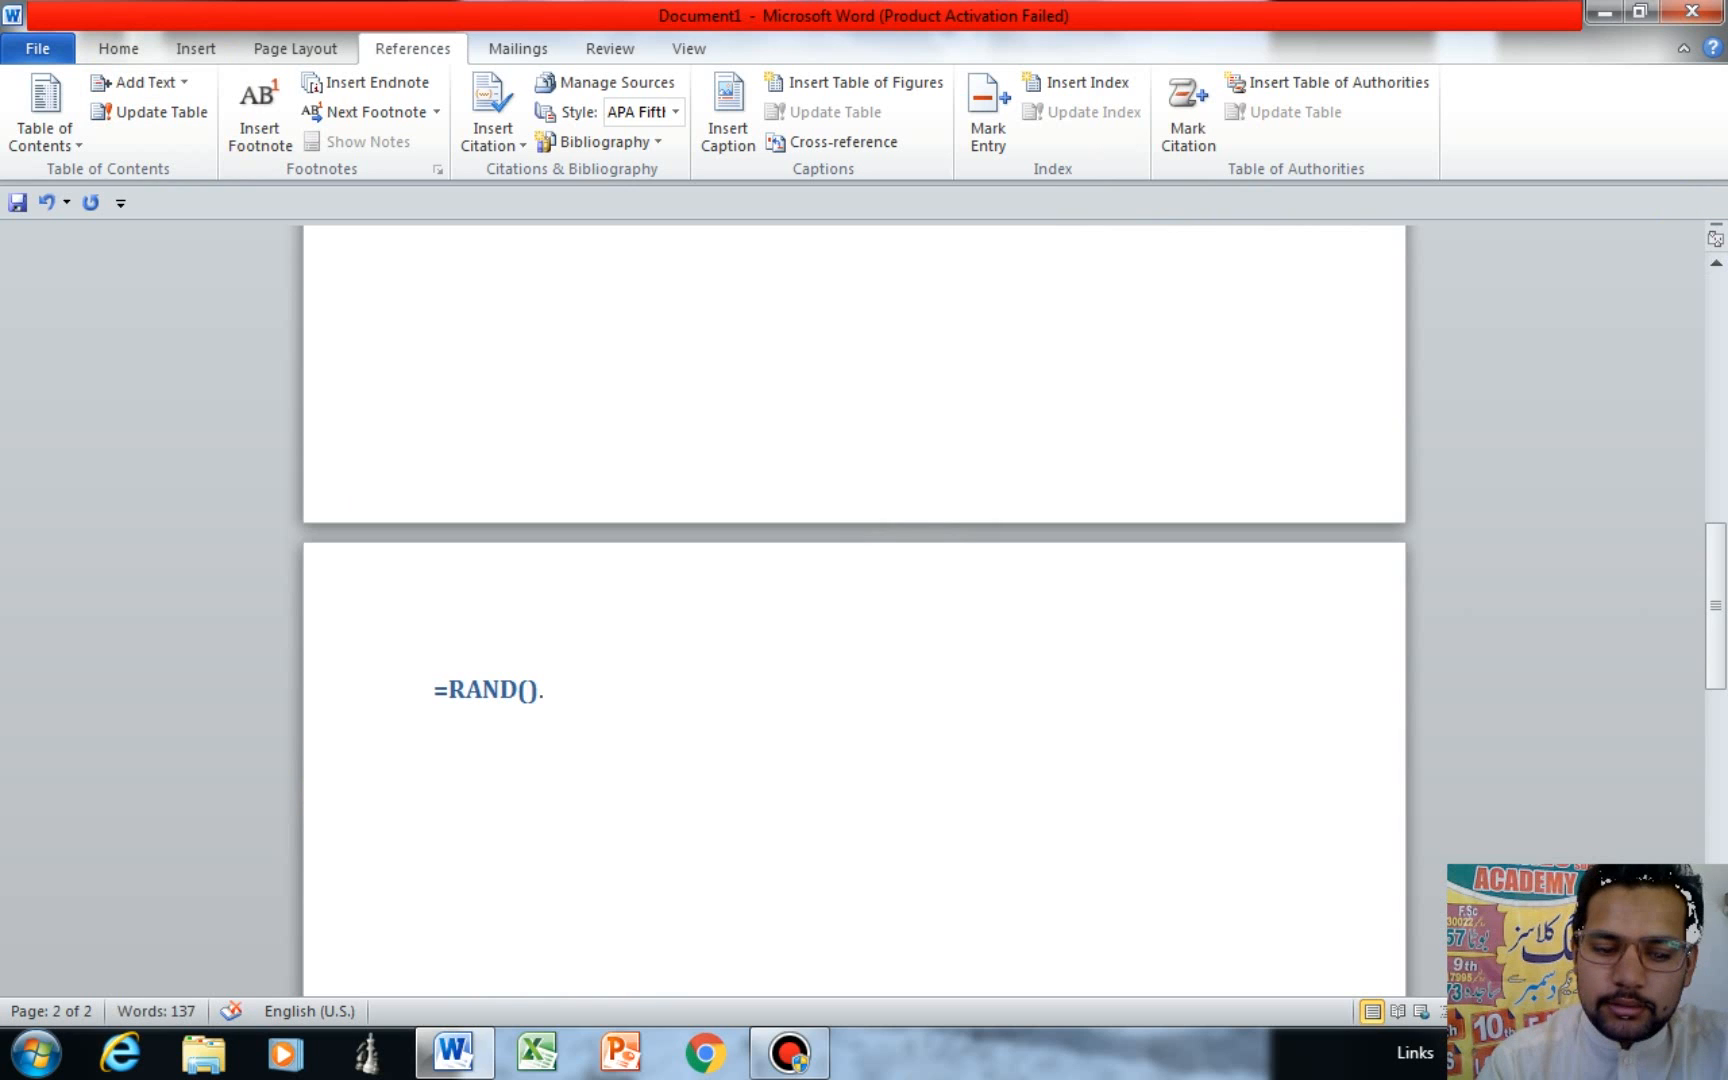
key(Left)
text(1)
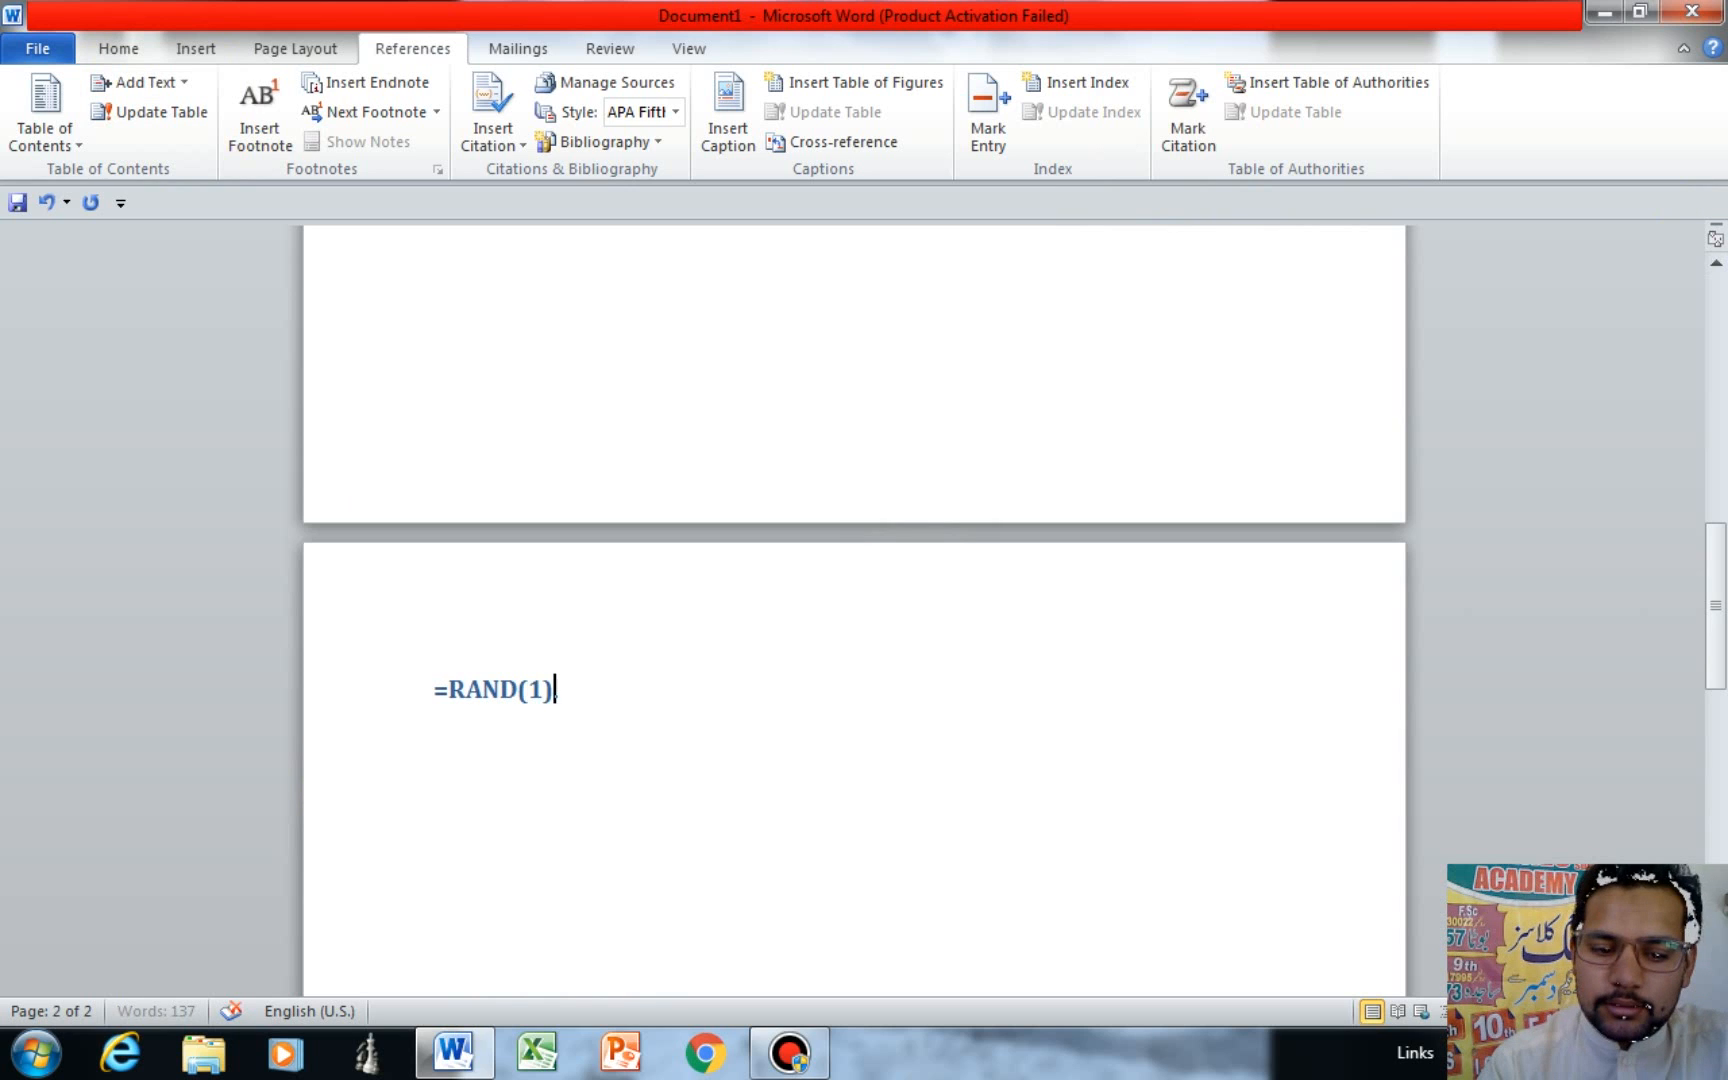
key(Return)
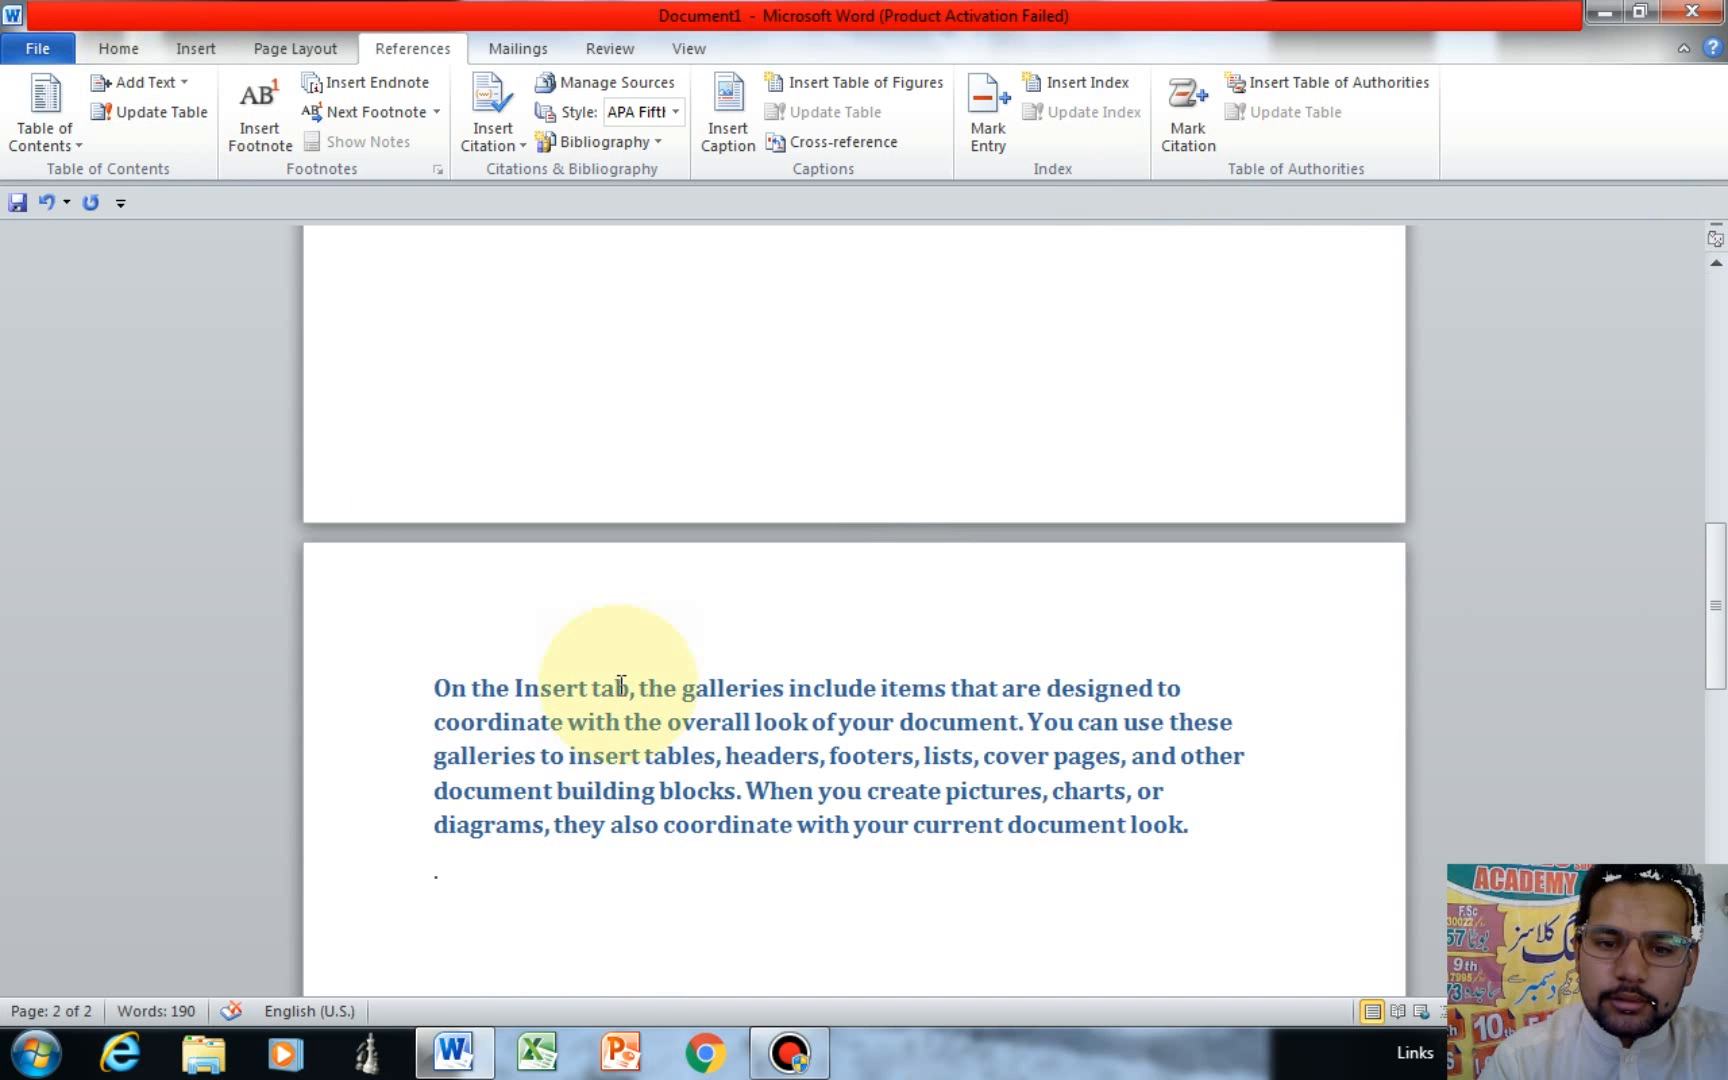
Clear the heading formatting from the new page 2 text after "On the Insert" and split it off onto its own line.
drag(594, 689, 1195, 826)
click(142, 46)
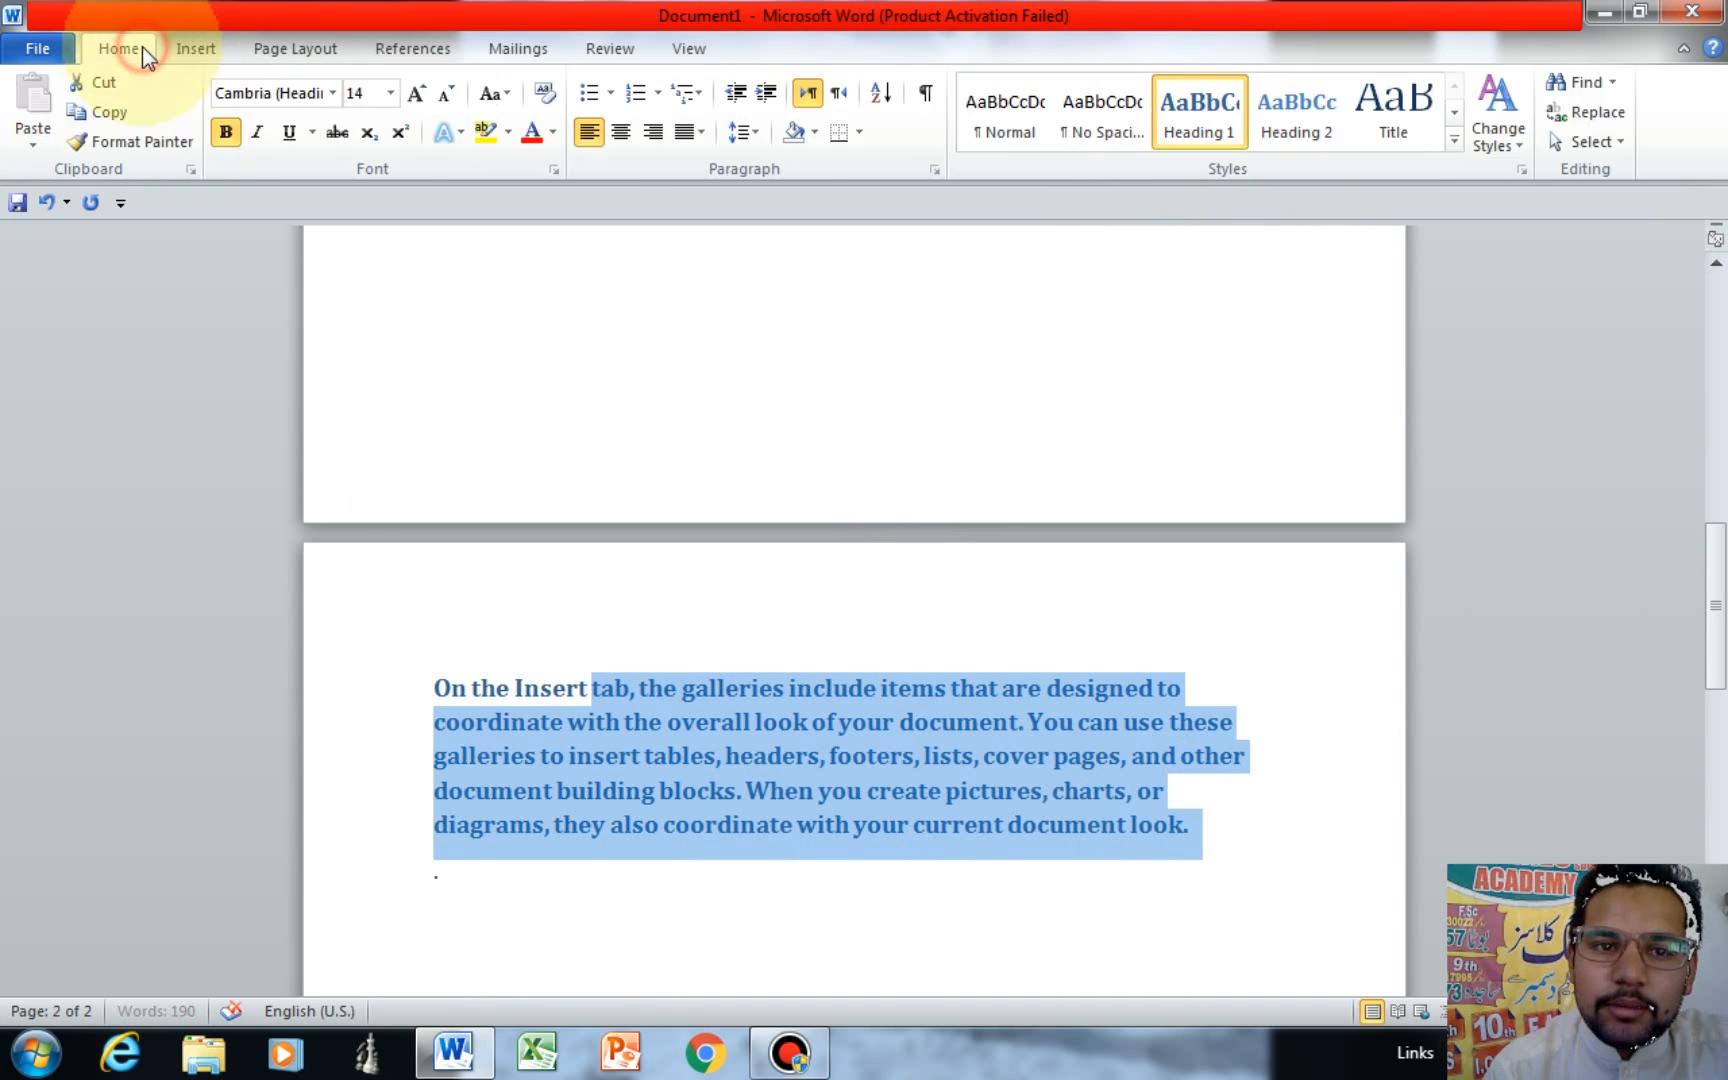
click(541, 97)
click(590, 688)
key(Return)
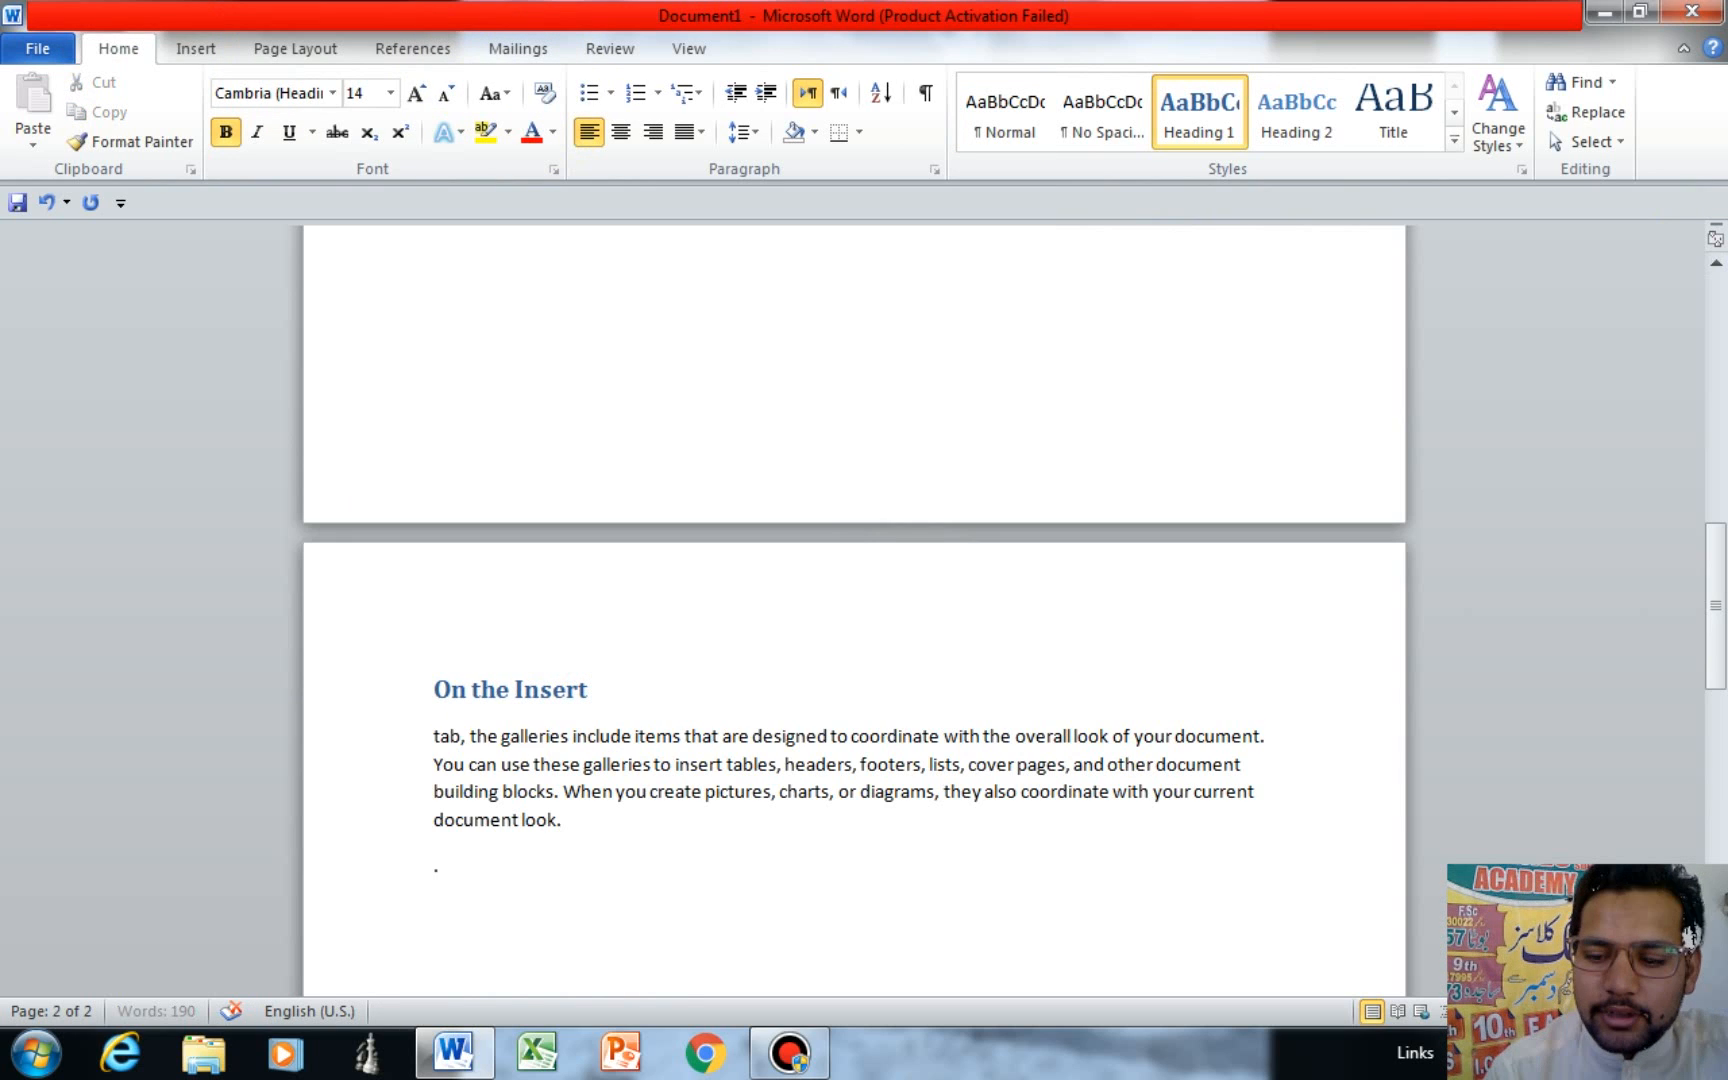
Replace the "On the Insert" heading on page 2 with "ABAC".
drag(440, 693, 577, 682)
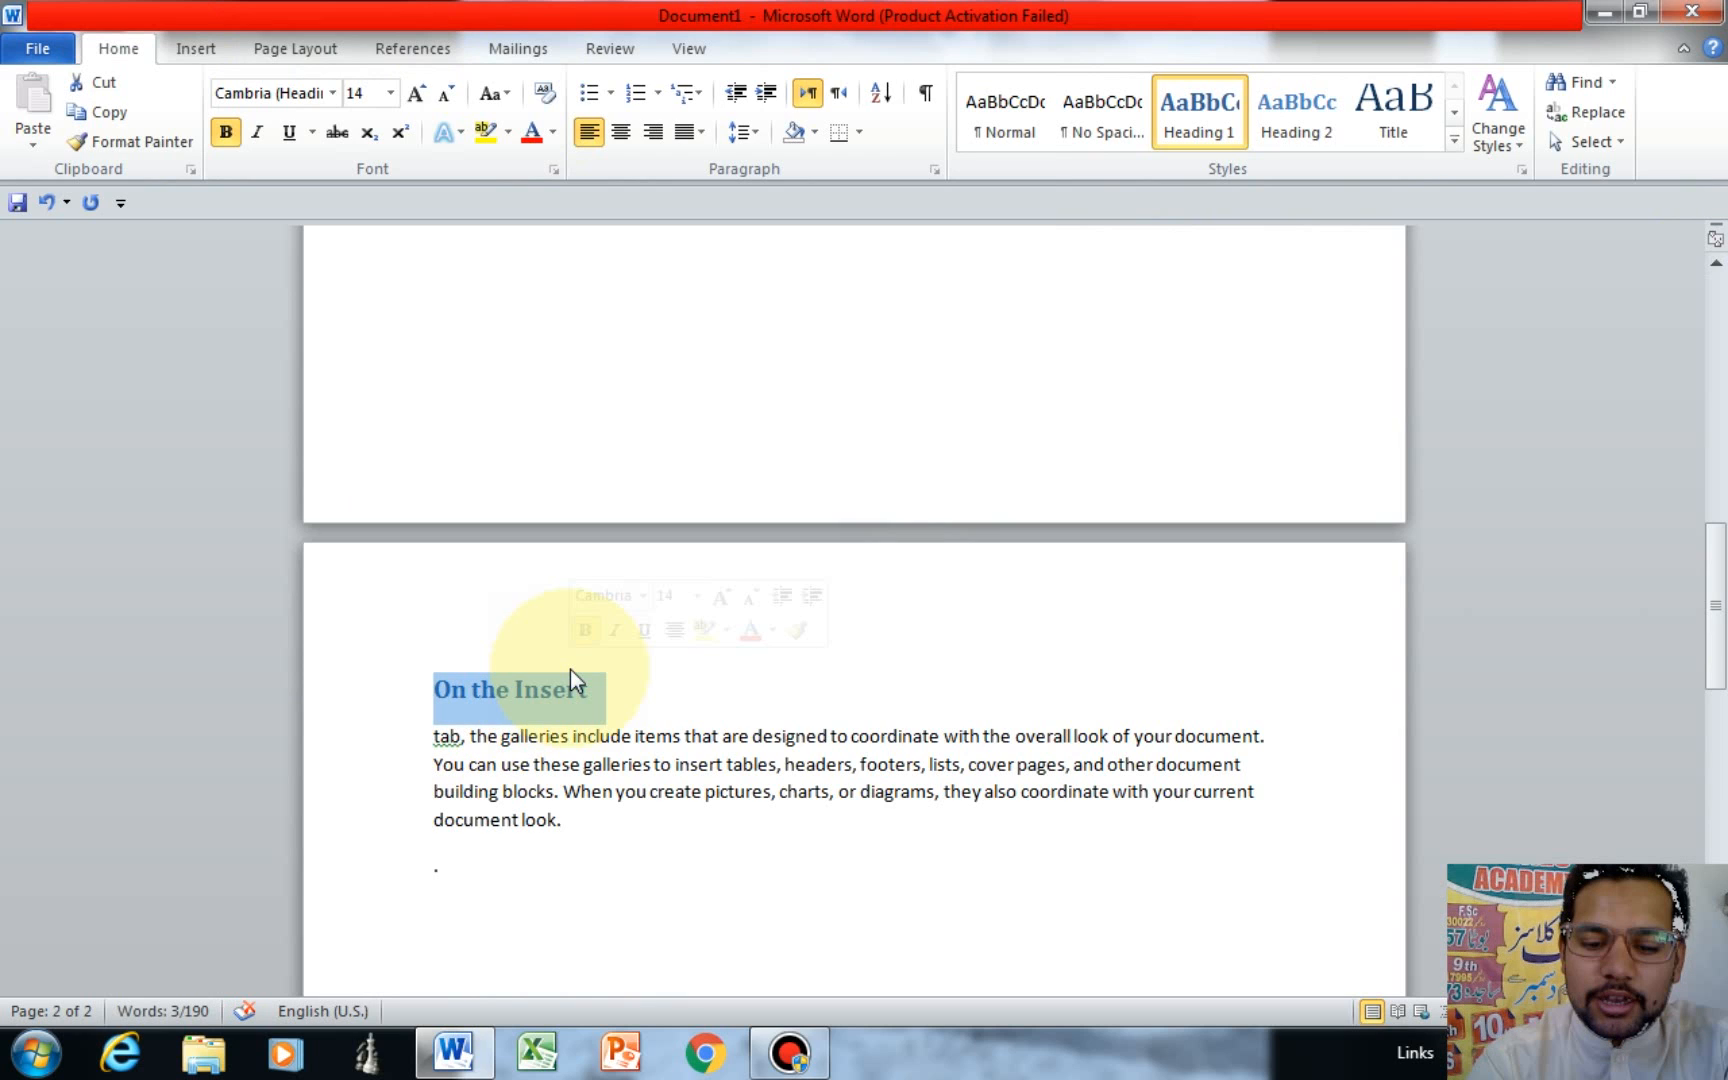
text(ALHO)
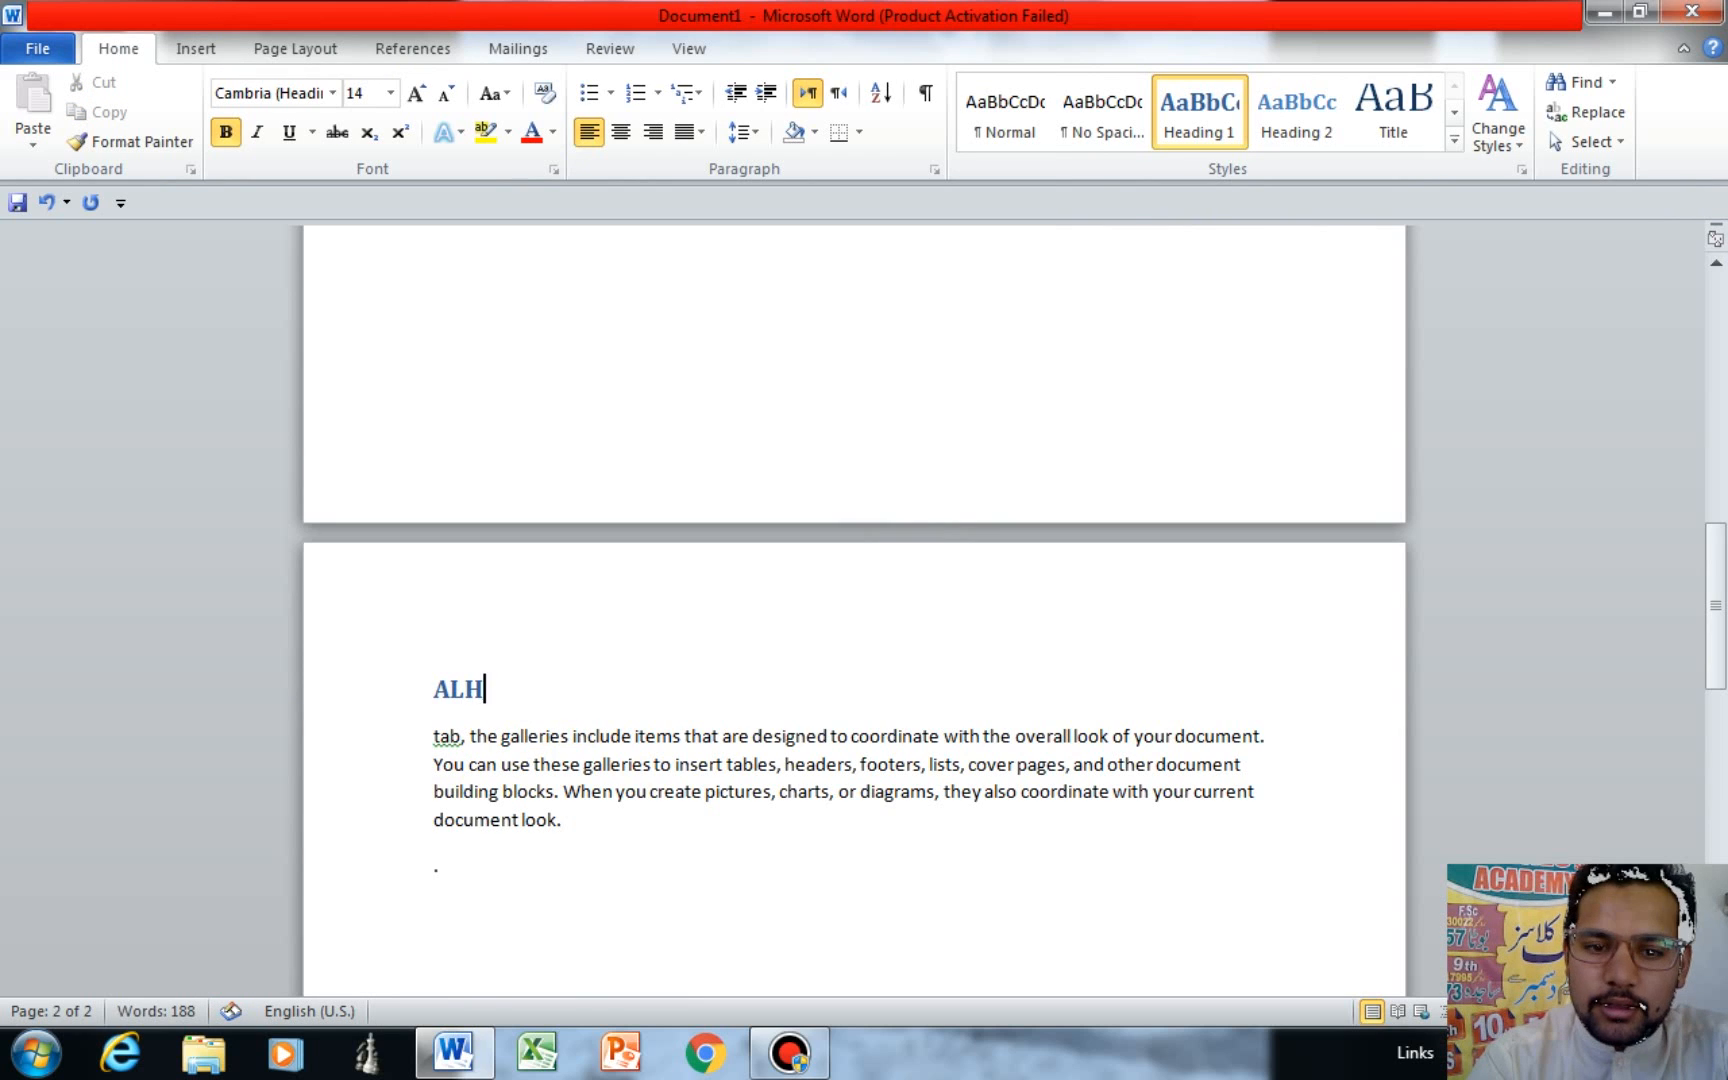
key(BackSpace)
key(BackSpace)
key(BackSpace)
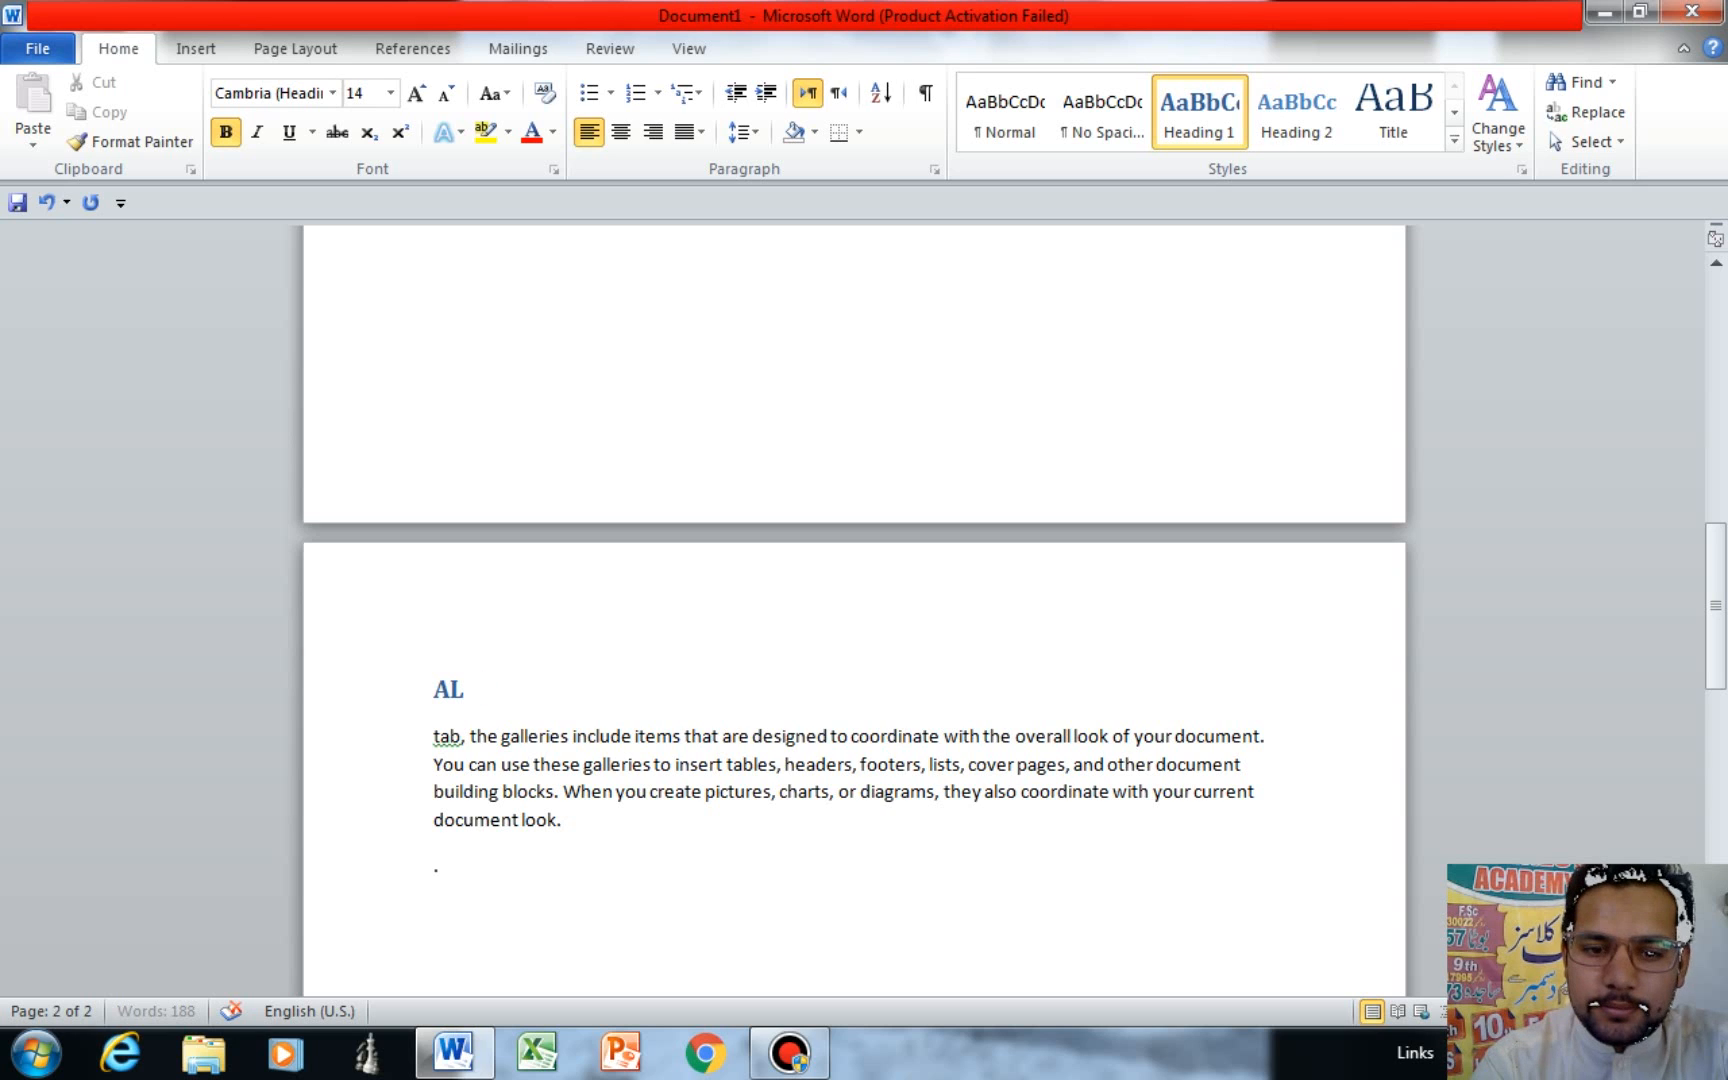
text(BAC)
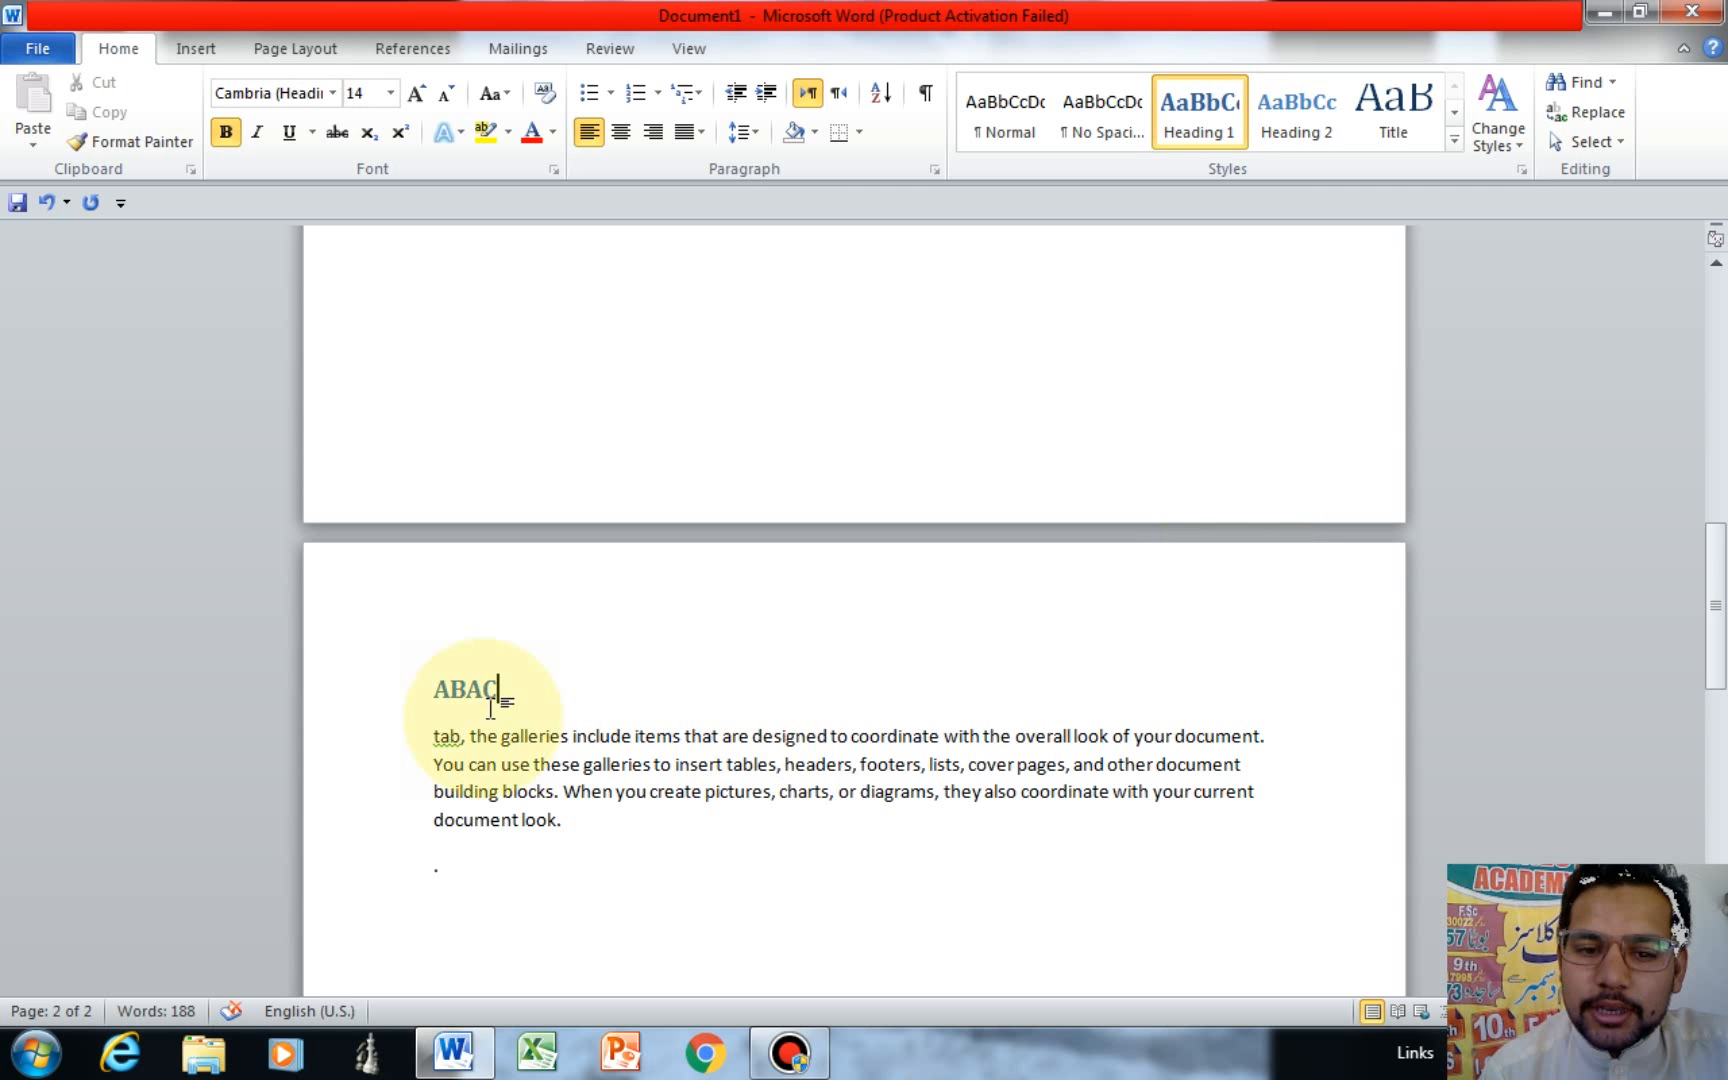
Update the table of contents at the start of the document to reflect the changed page 2 heading.
drag(1716, 548, 1716, 260)
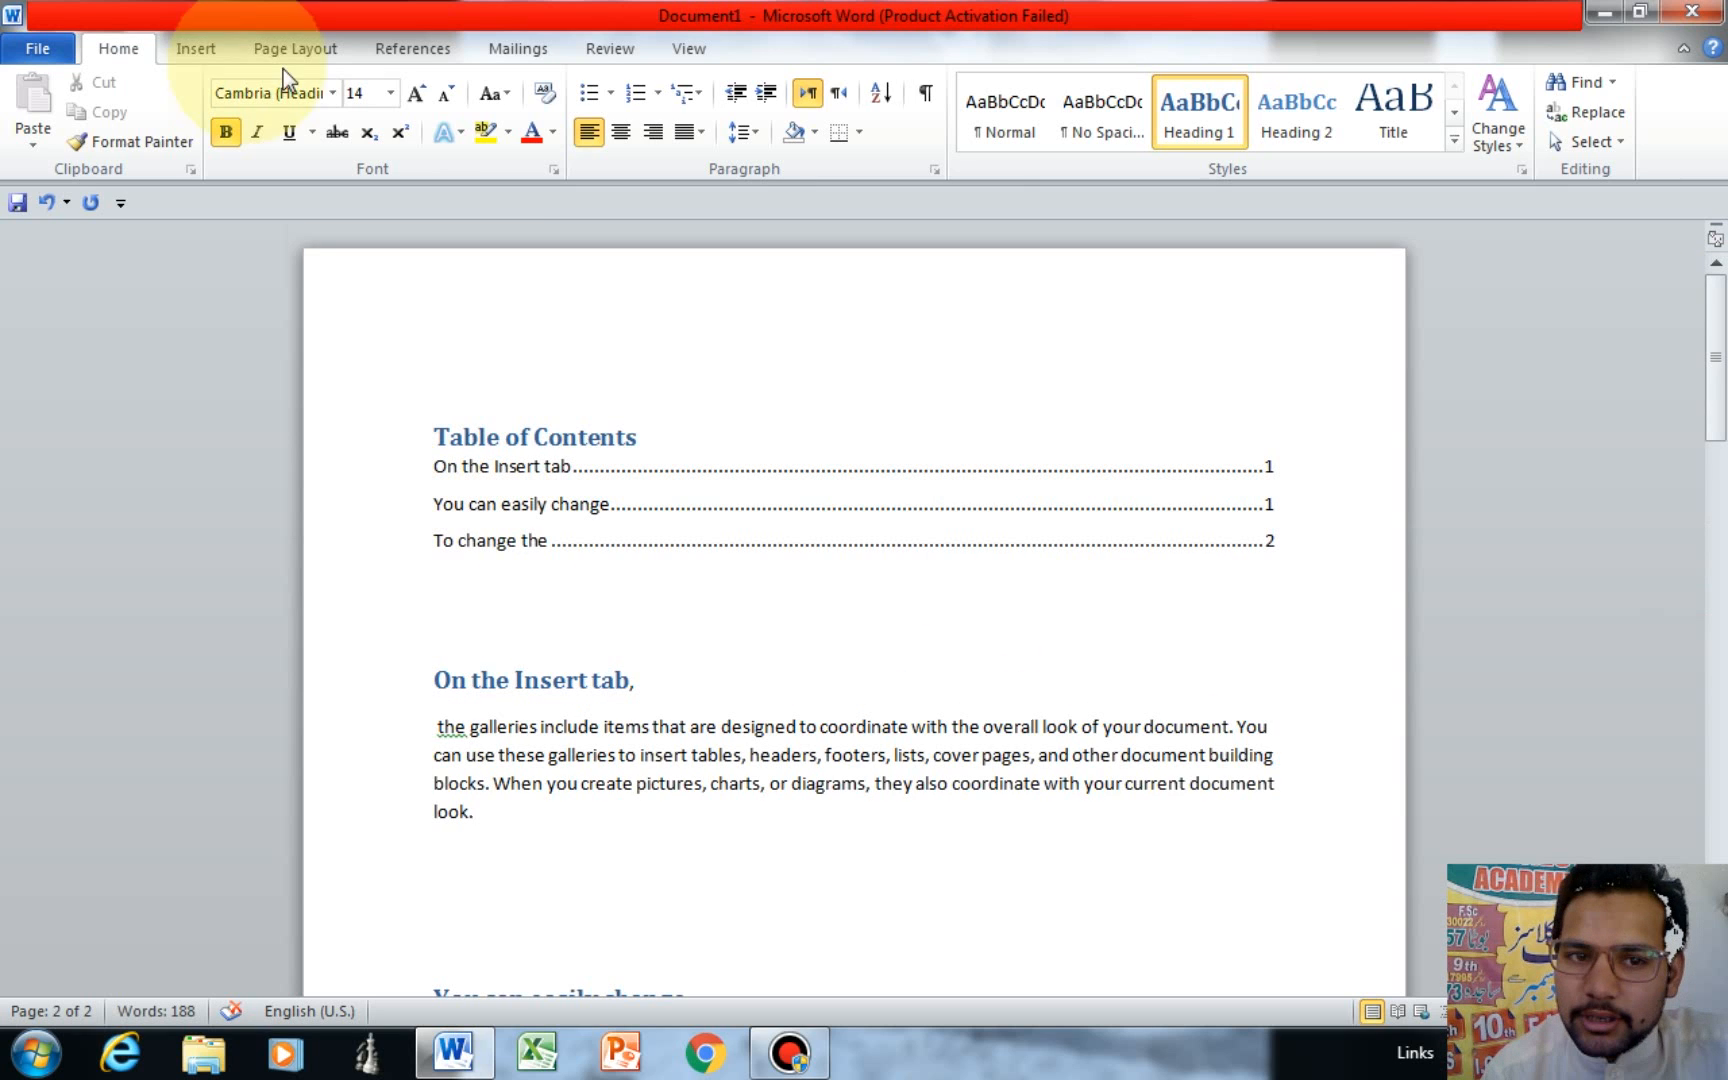
click(408, 46)
click(145, 82)
click(452, 300)
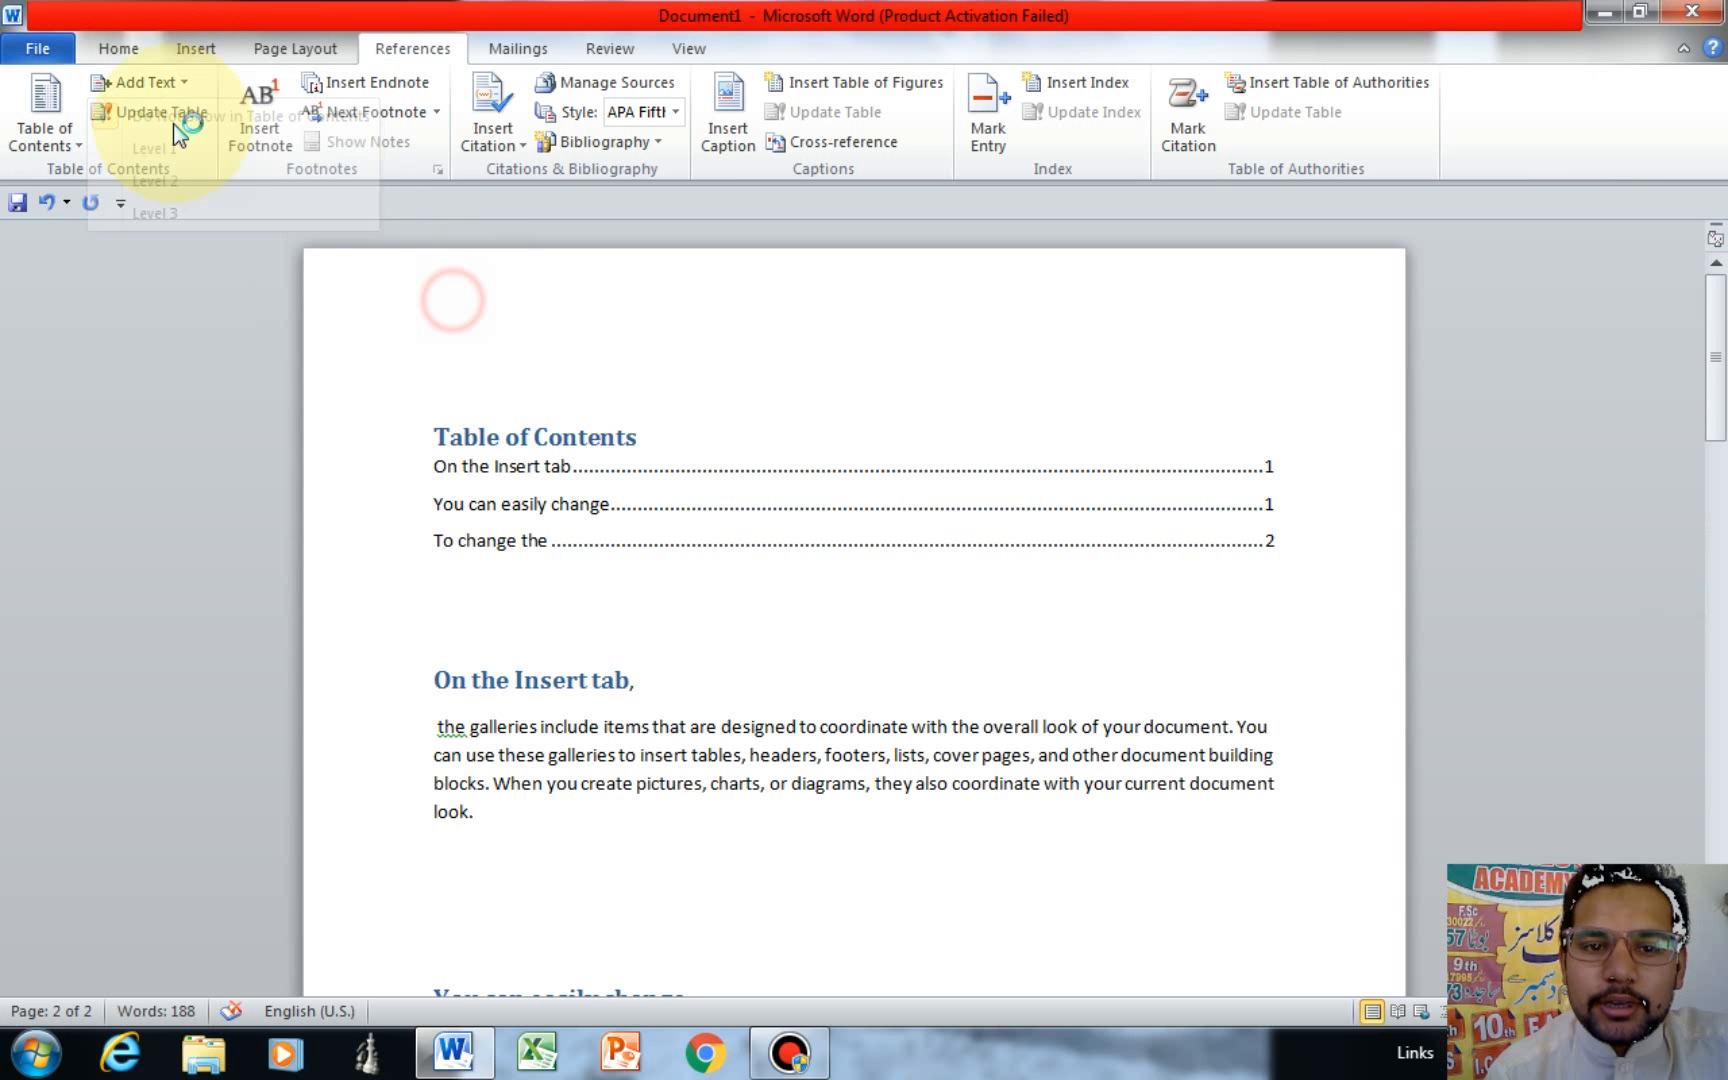
click(171, 126)
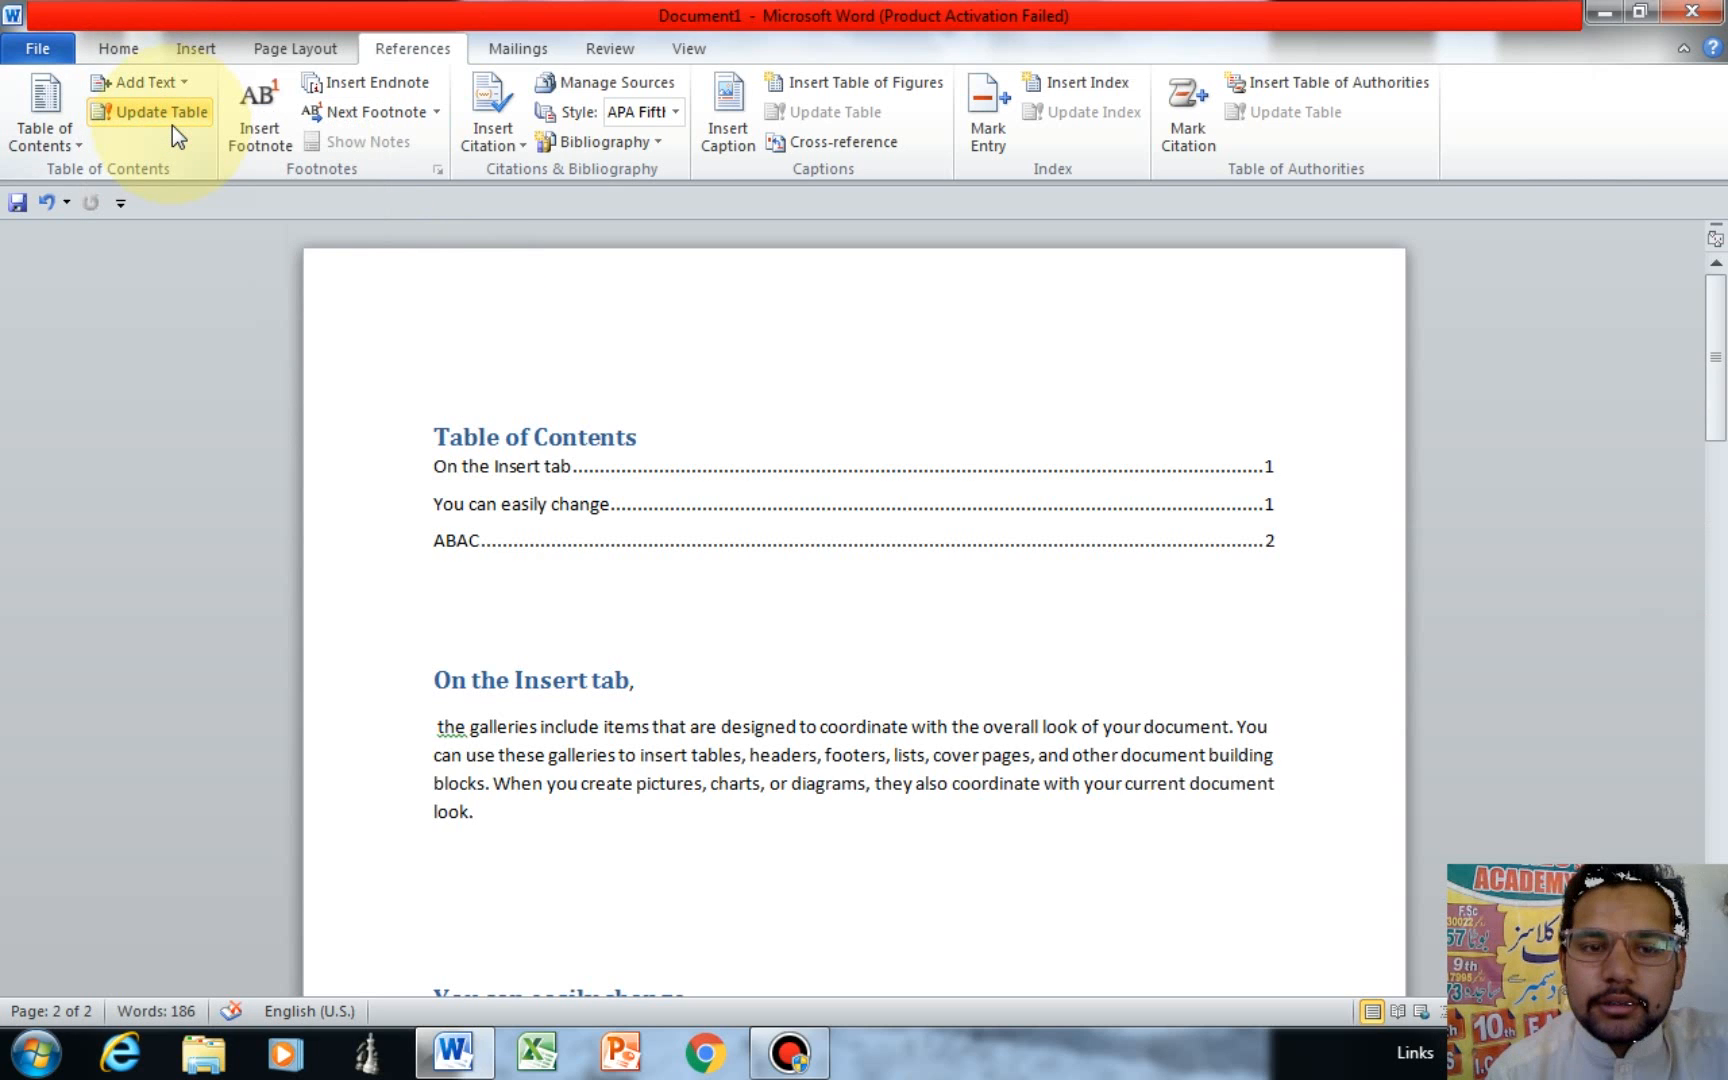
click(449, 537)
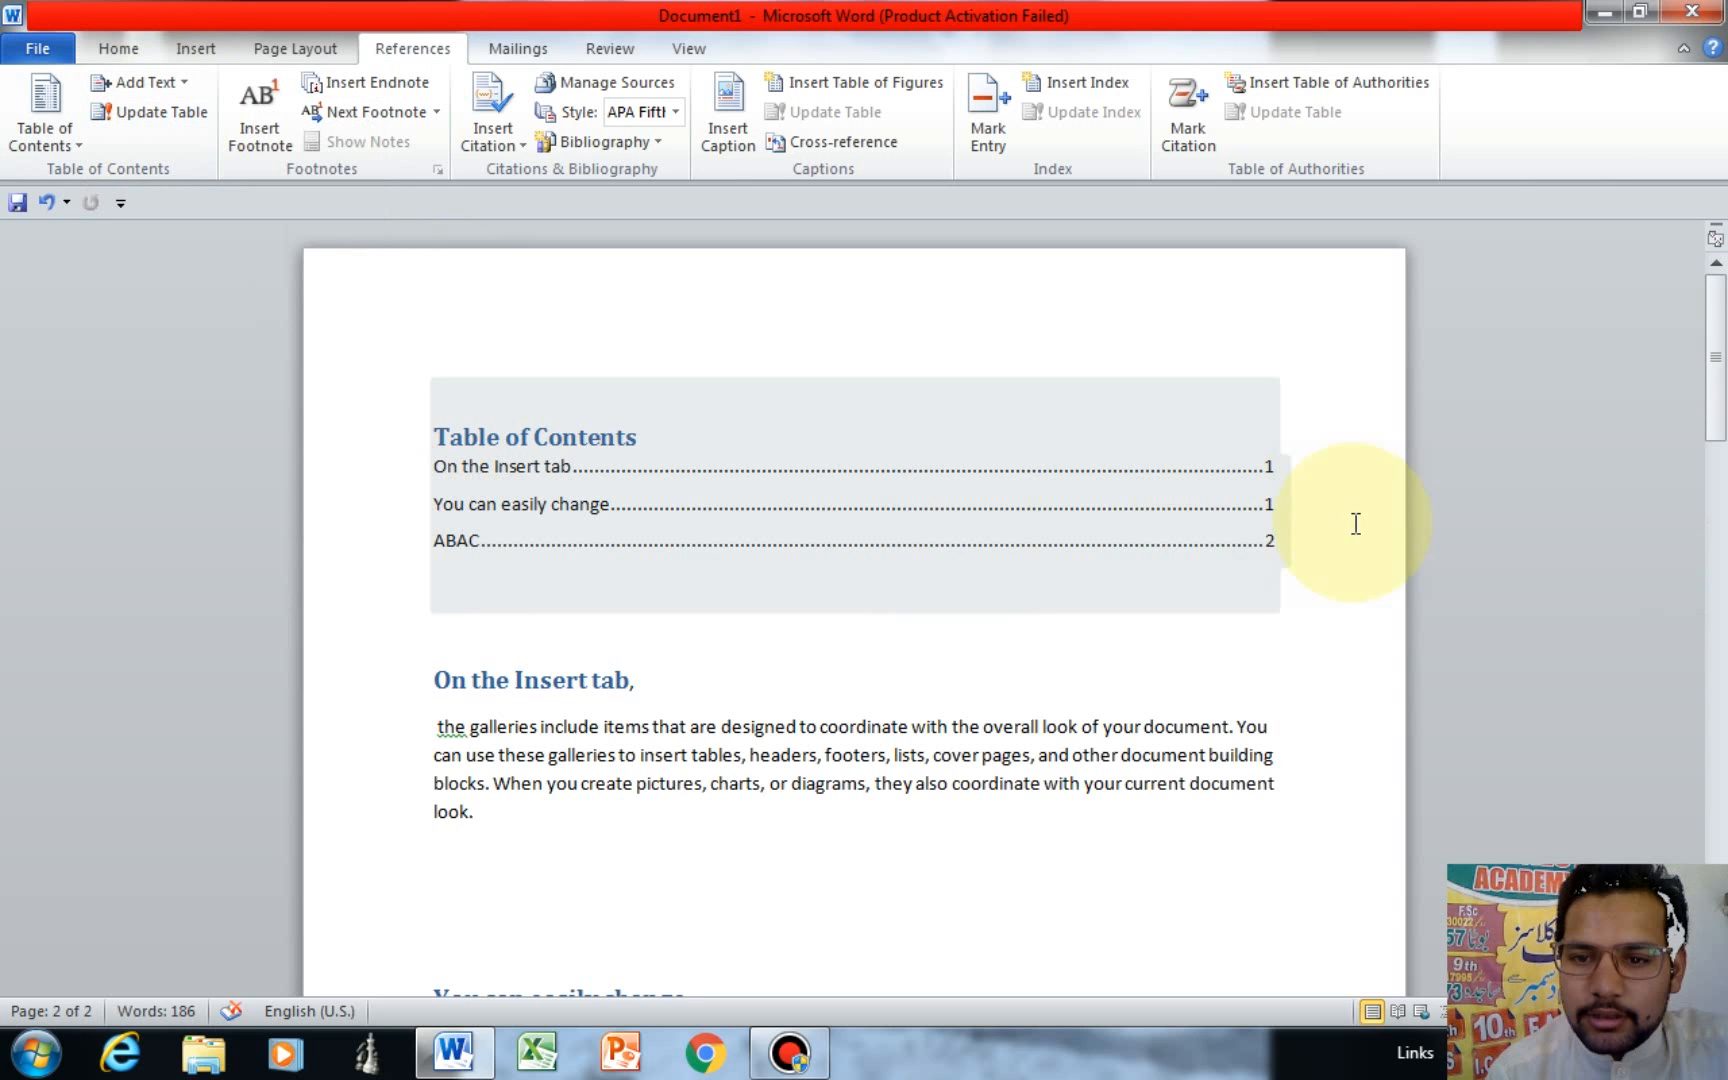
click(1240, 521)
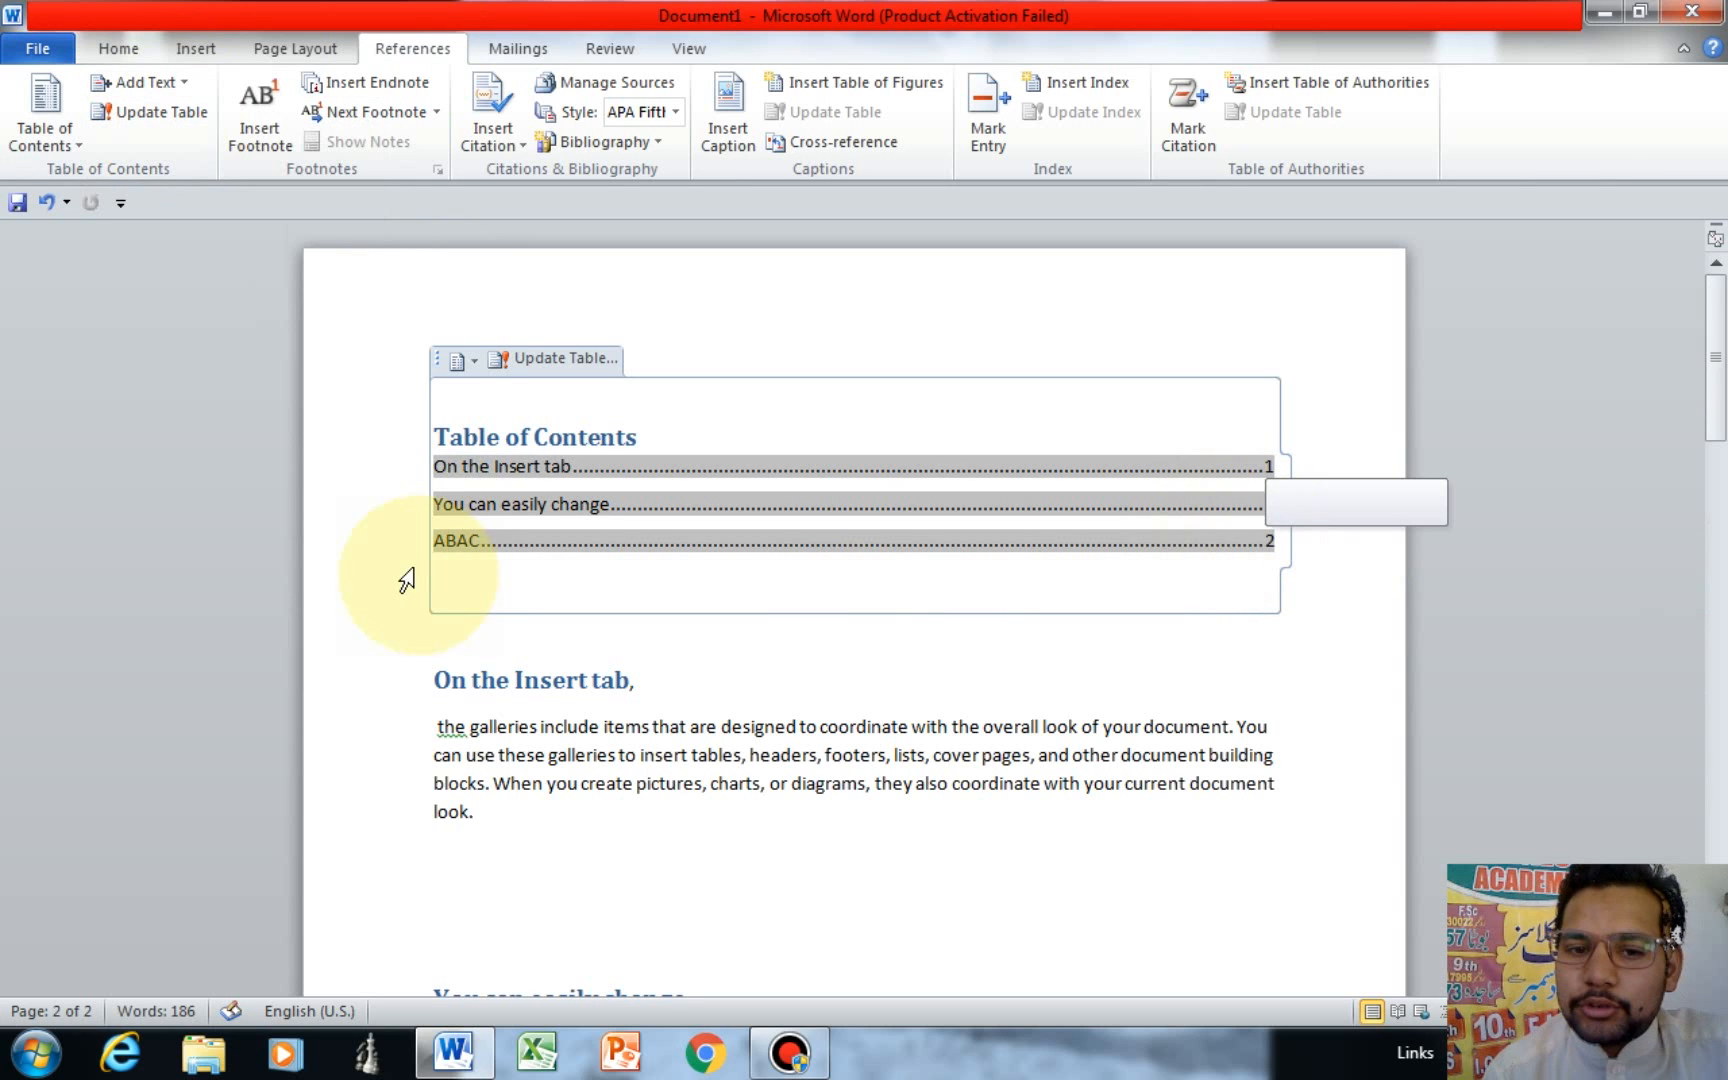
click(1311, 603)
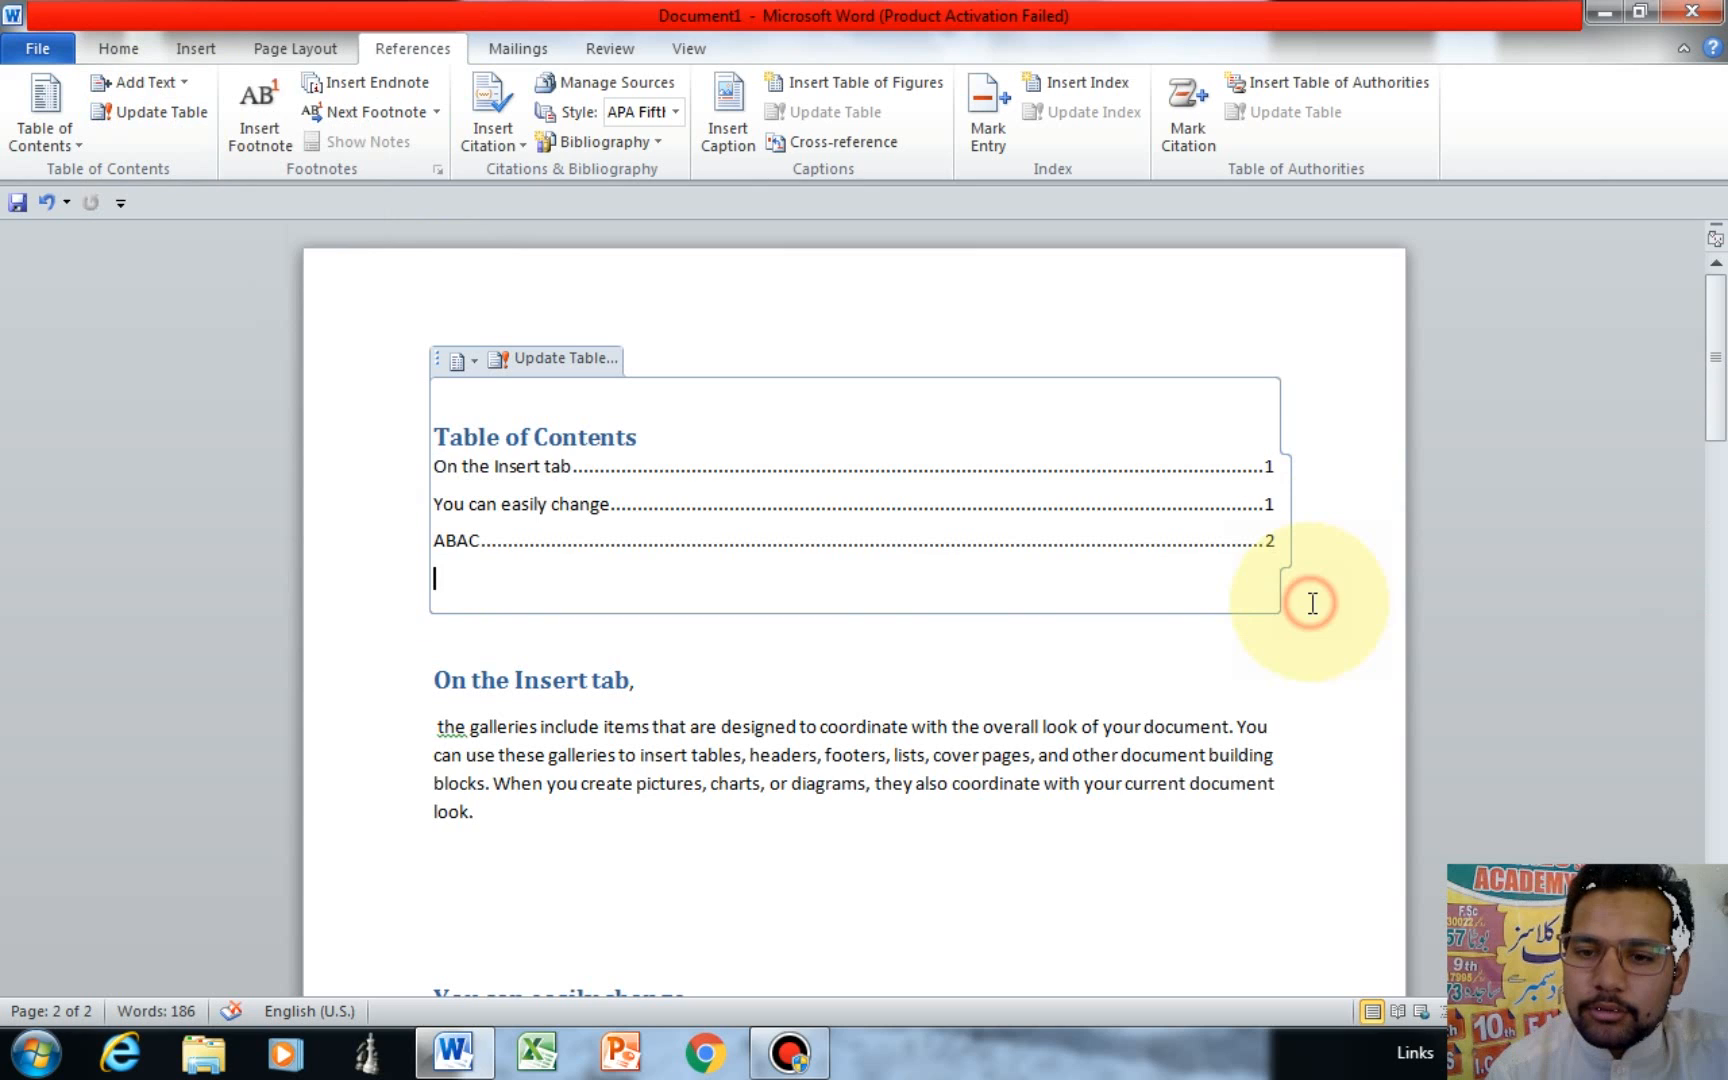
click(1267, 543)
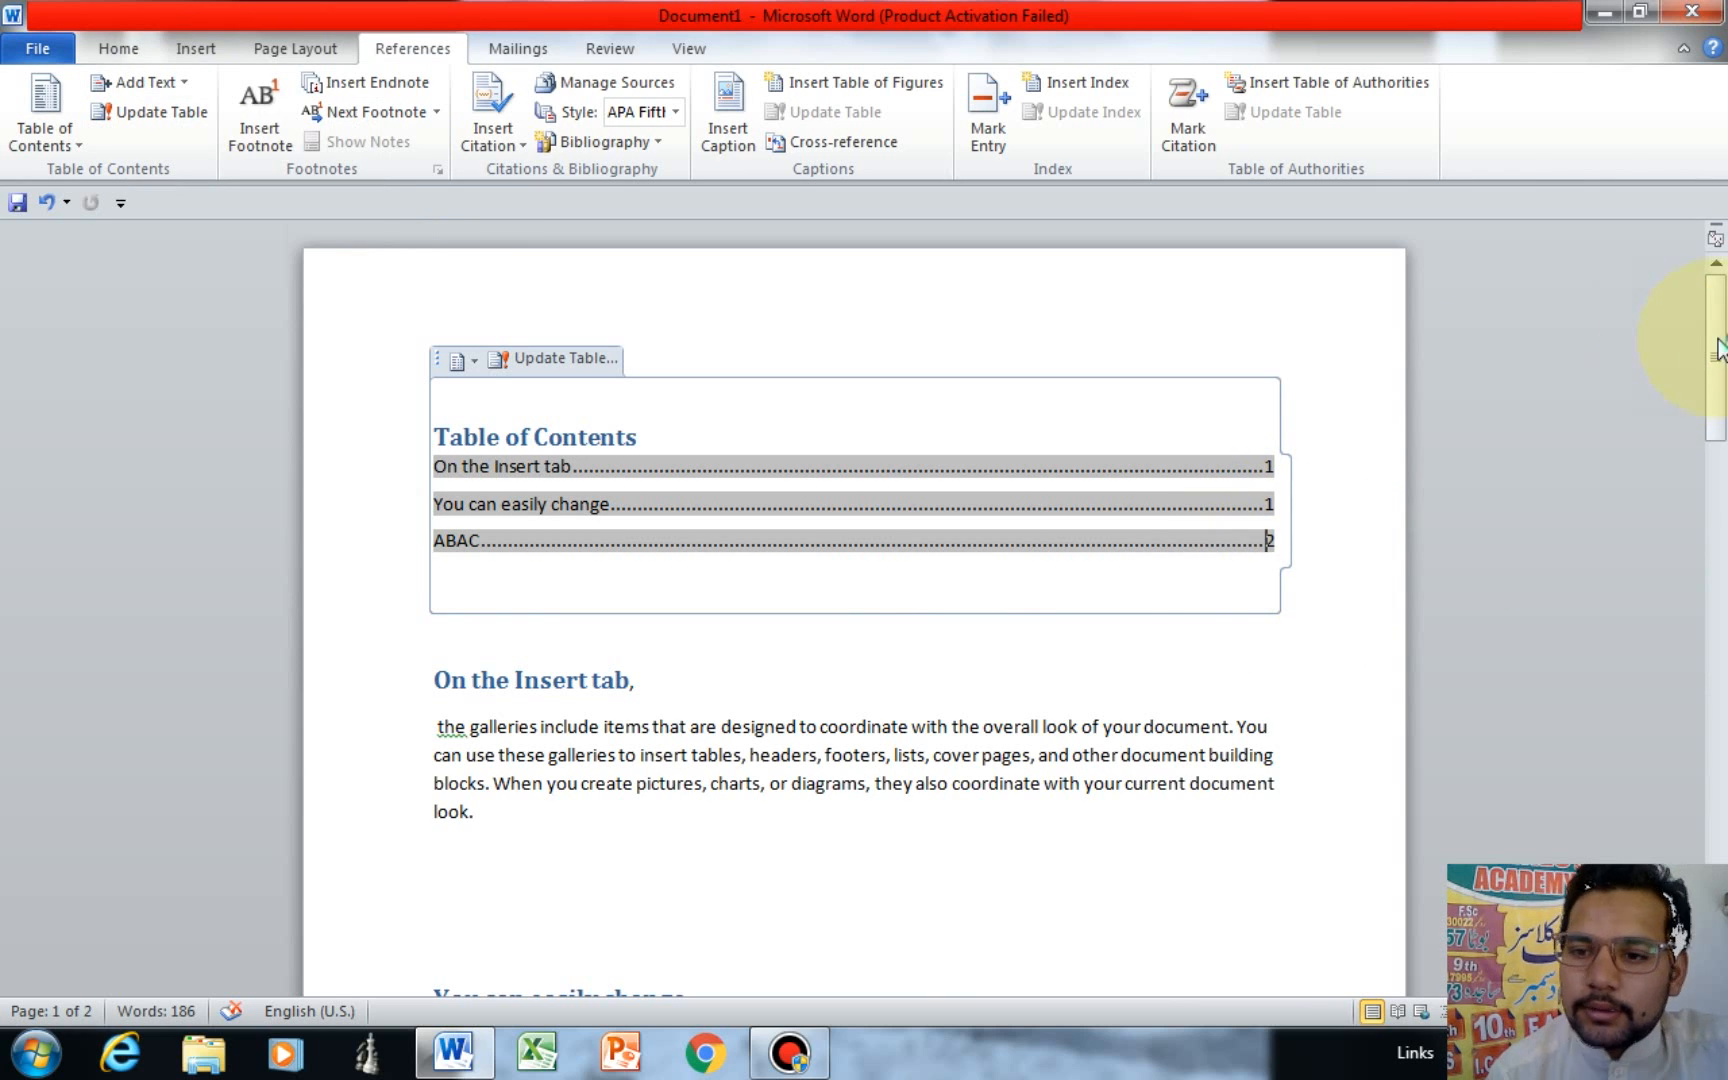
drag(1721, 356, 1716, 292)
Add a person's first name at the end of the "On the Insert tab," paragraph, separated by a space, and insert a footnote there.
click(638, 683)
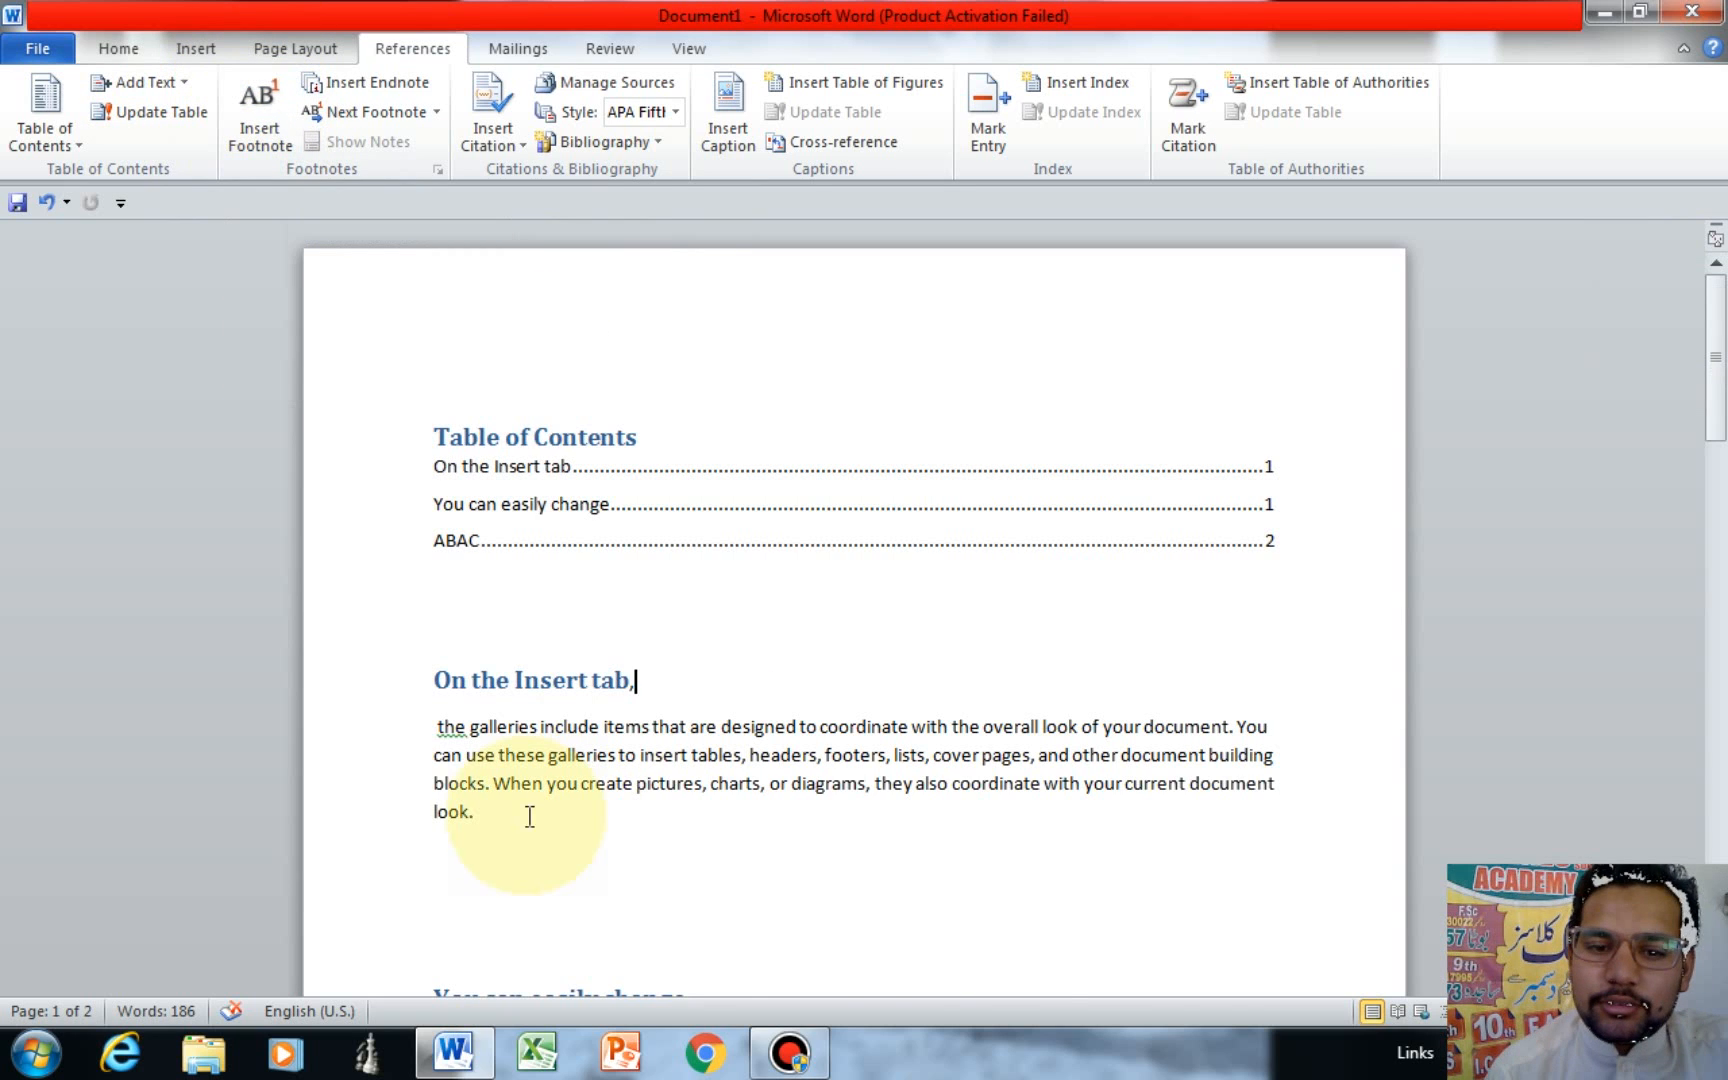
click(527, 821)
text(ALI)
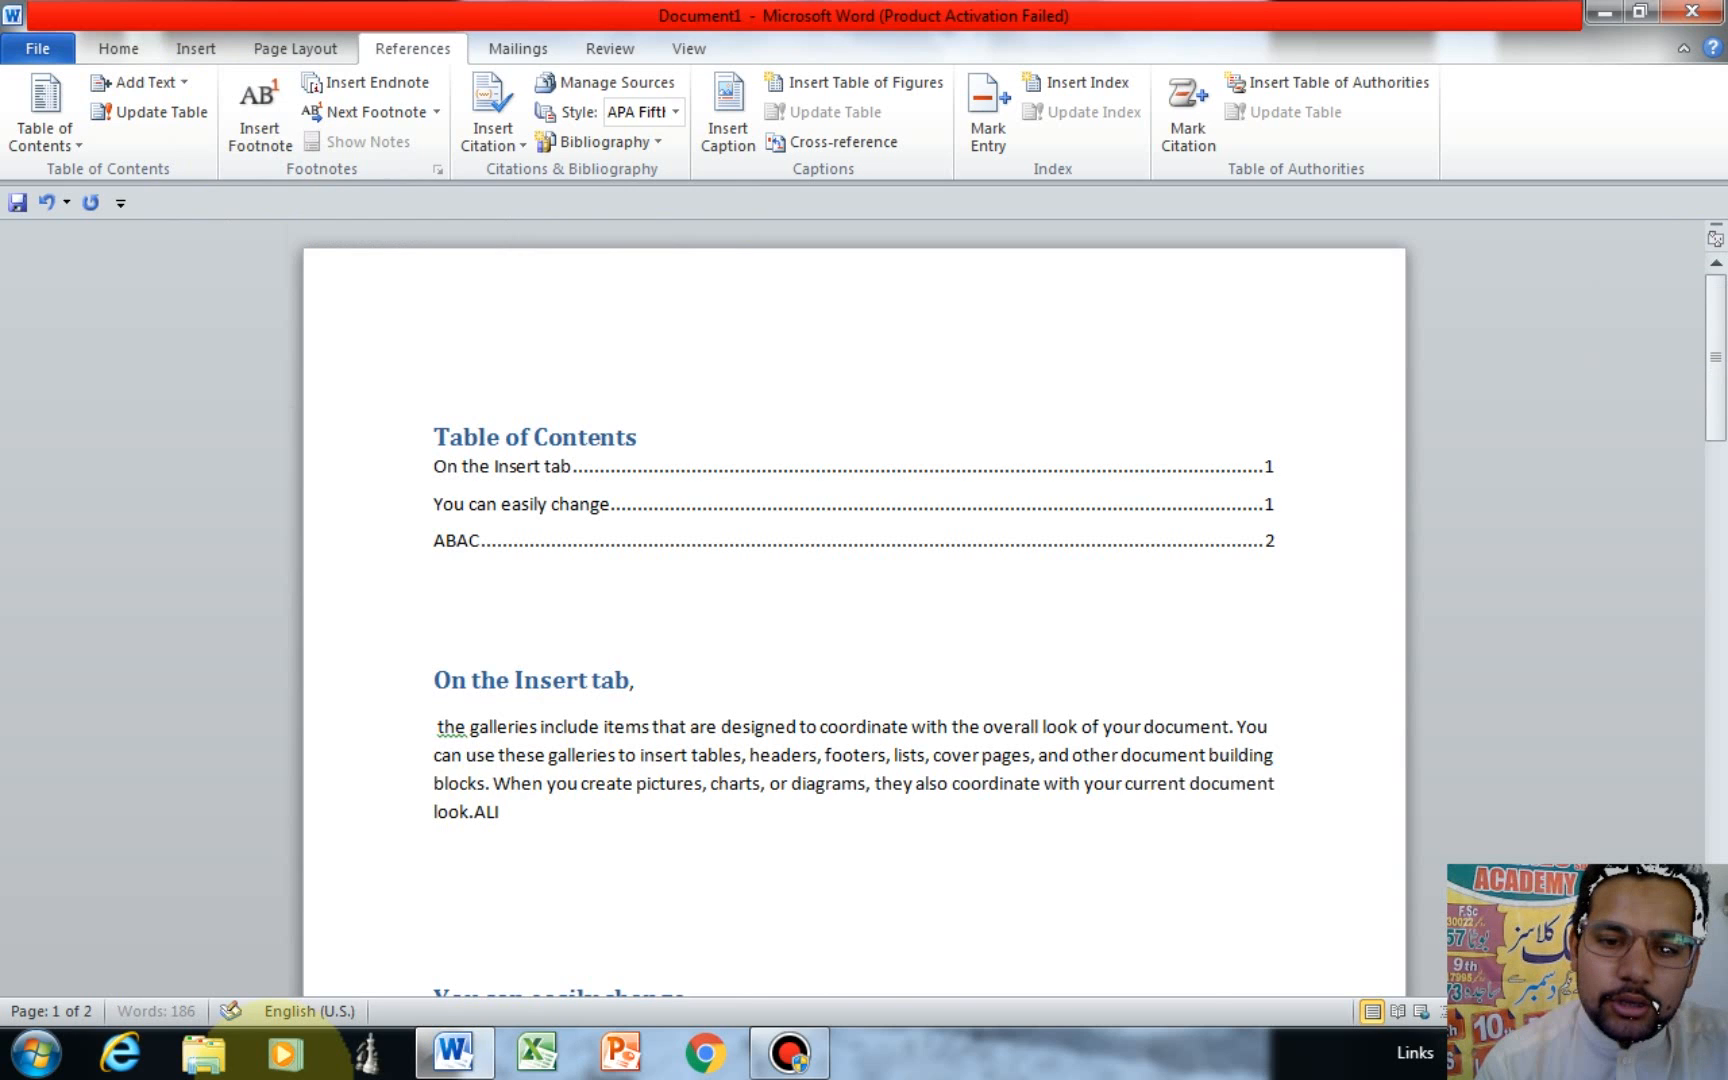
click(475, 811)
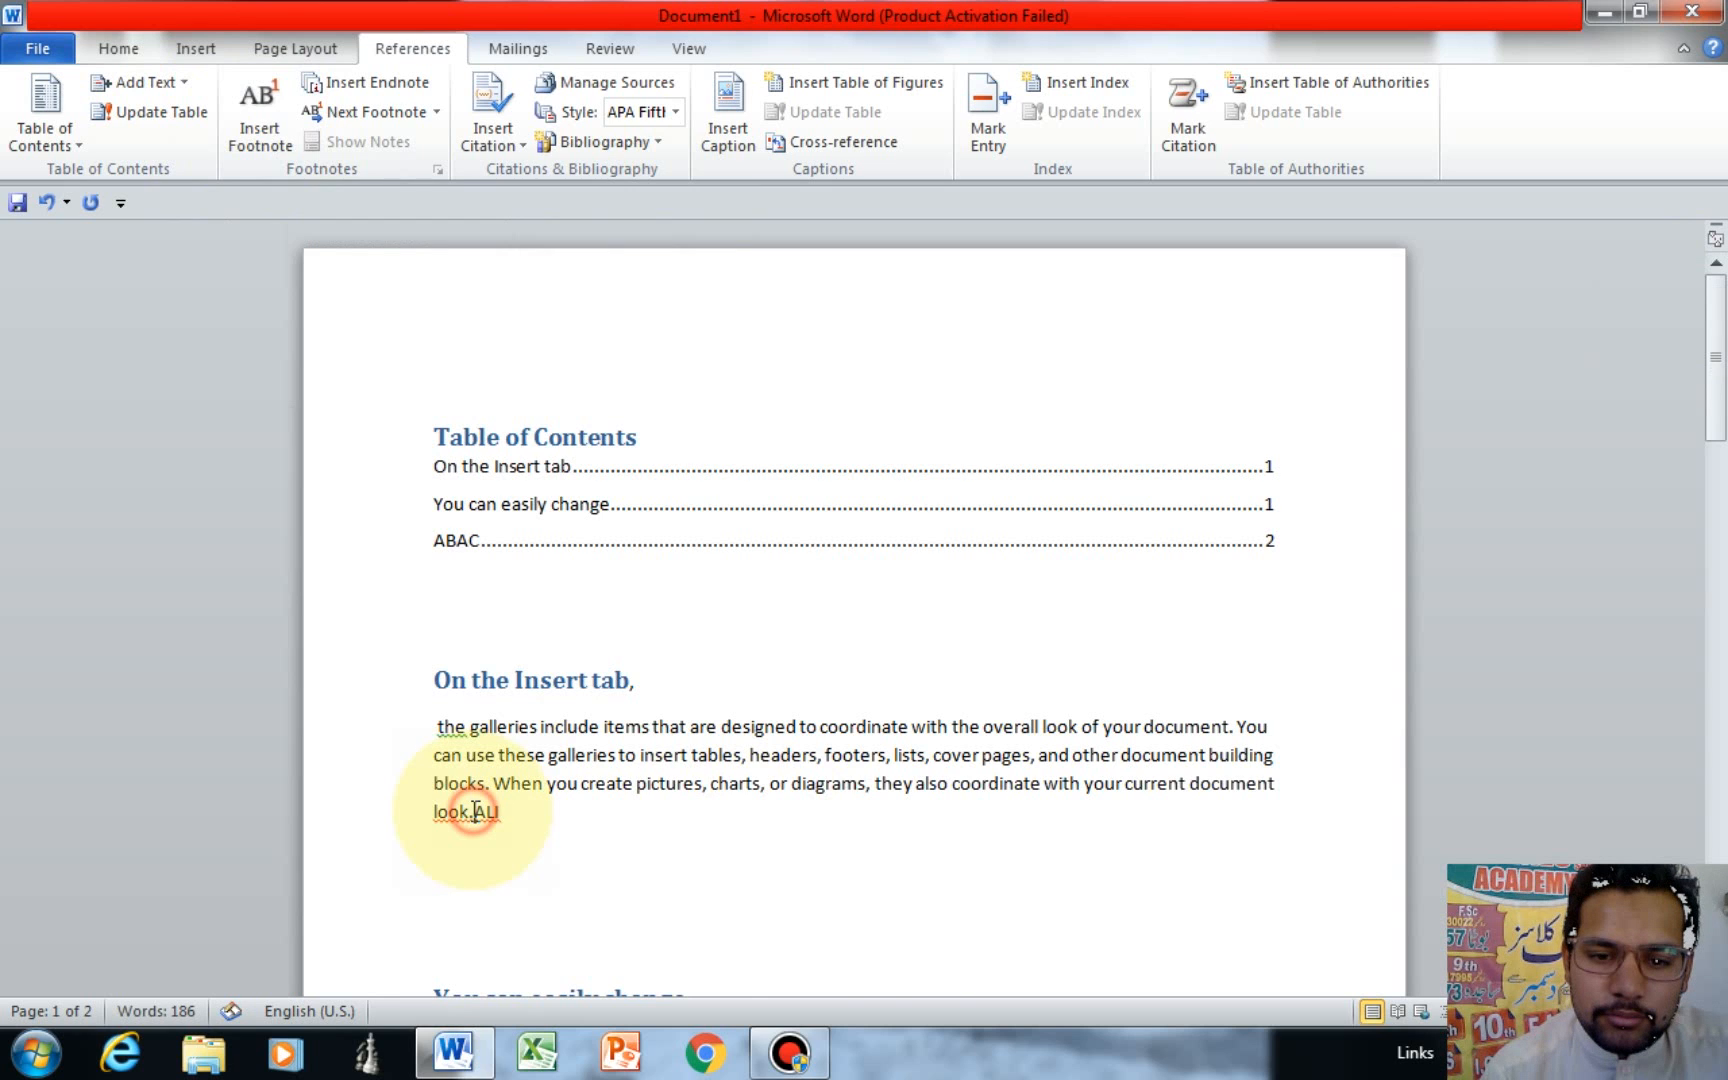
click(265, 94)
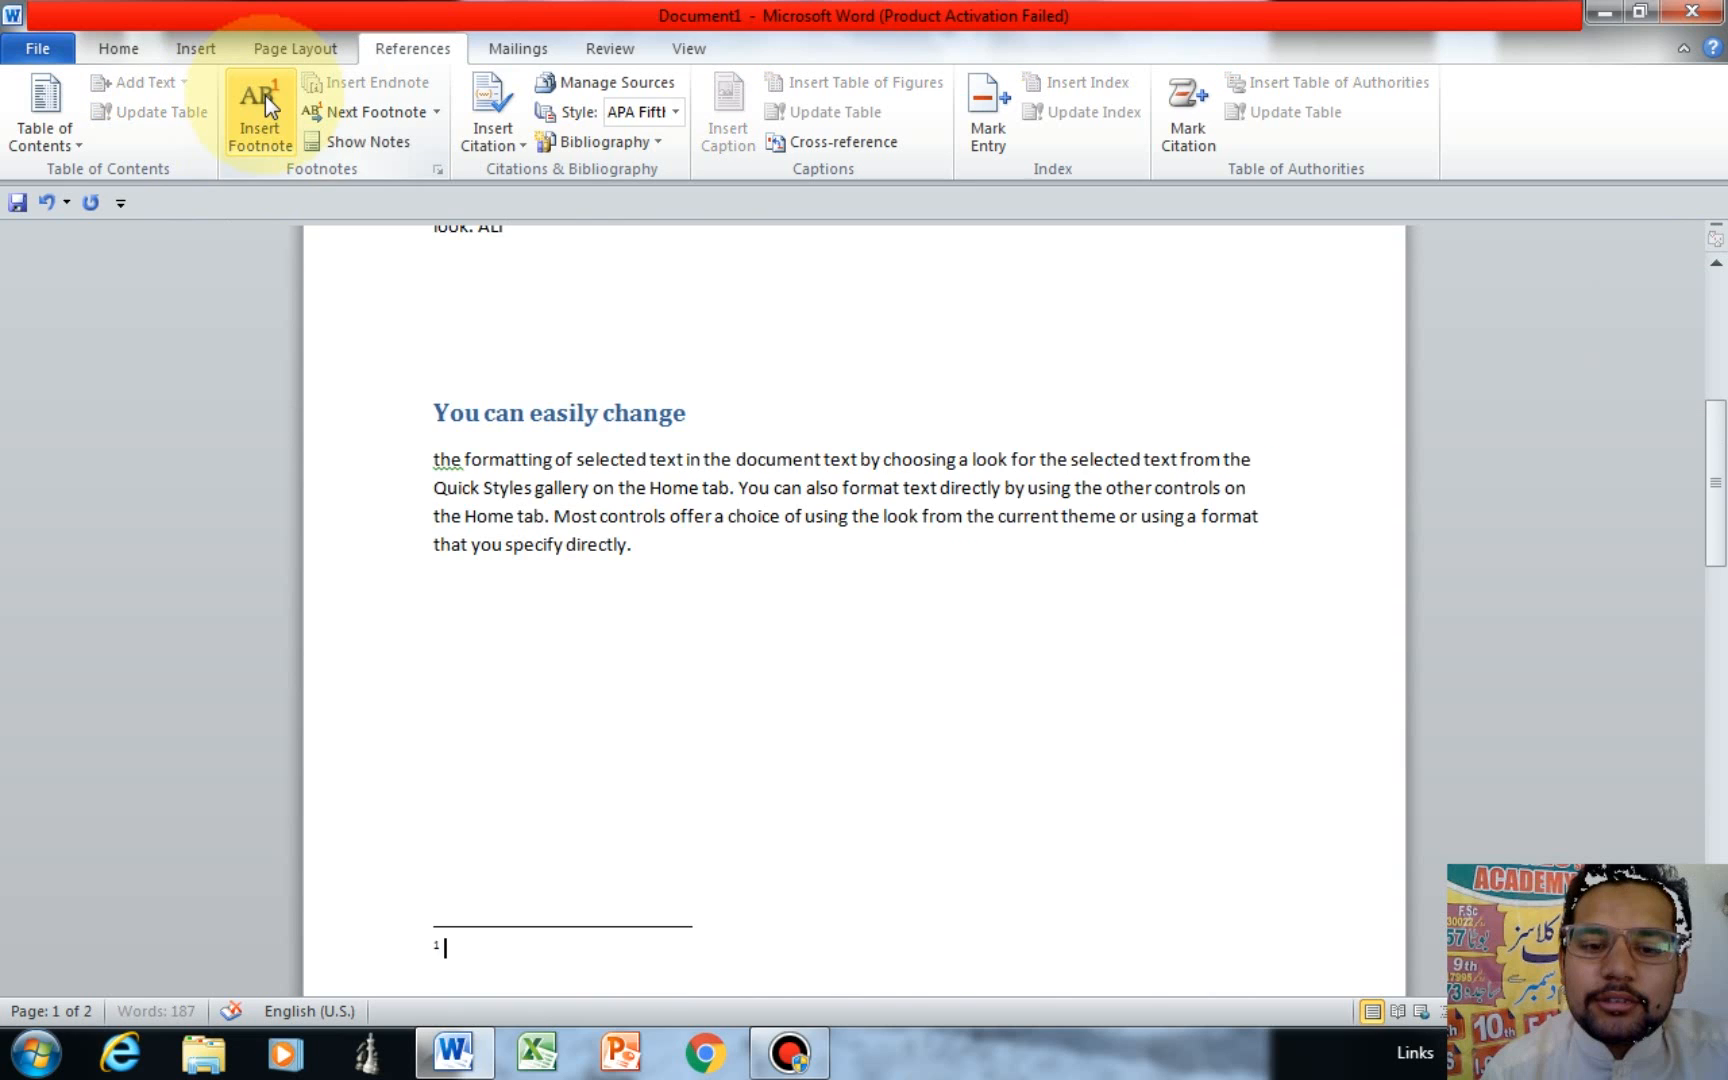
click(475, 944)
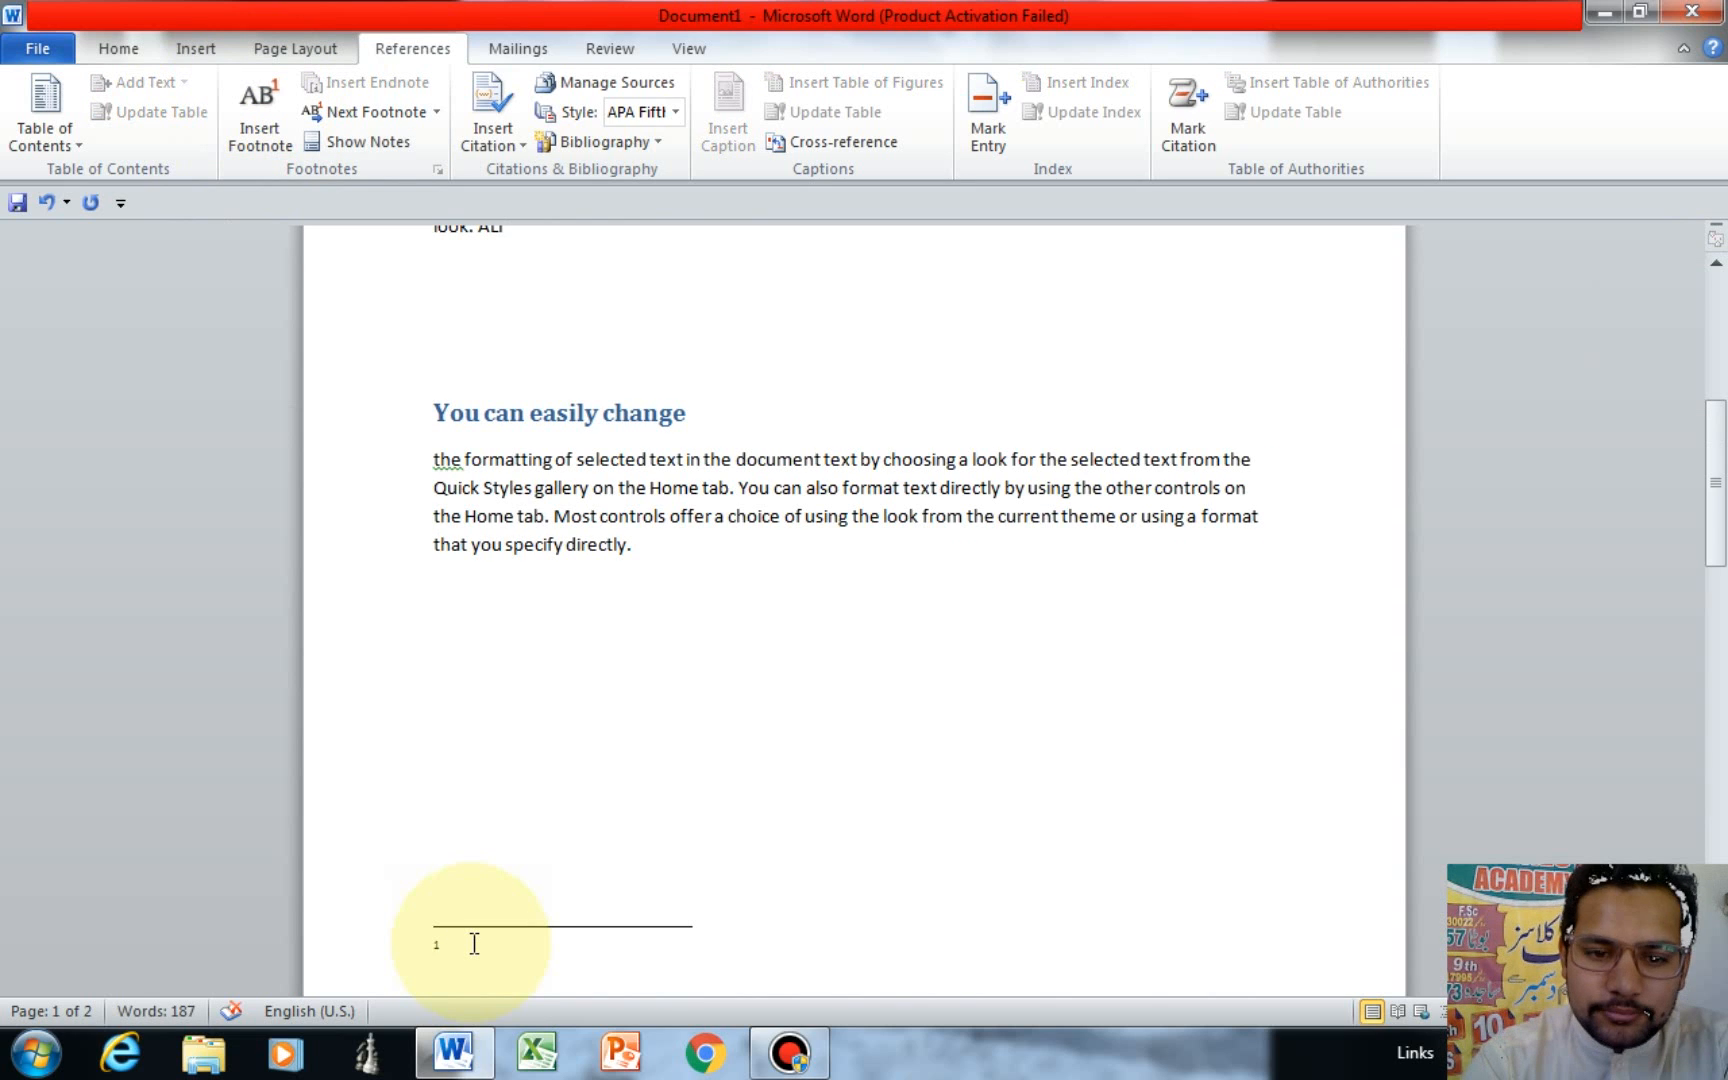
text(SDLFJSDLFJ)
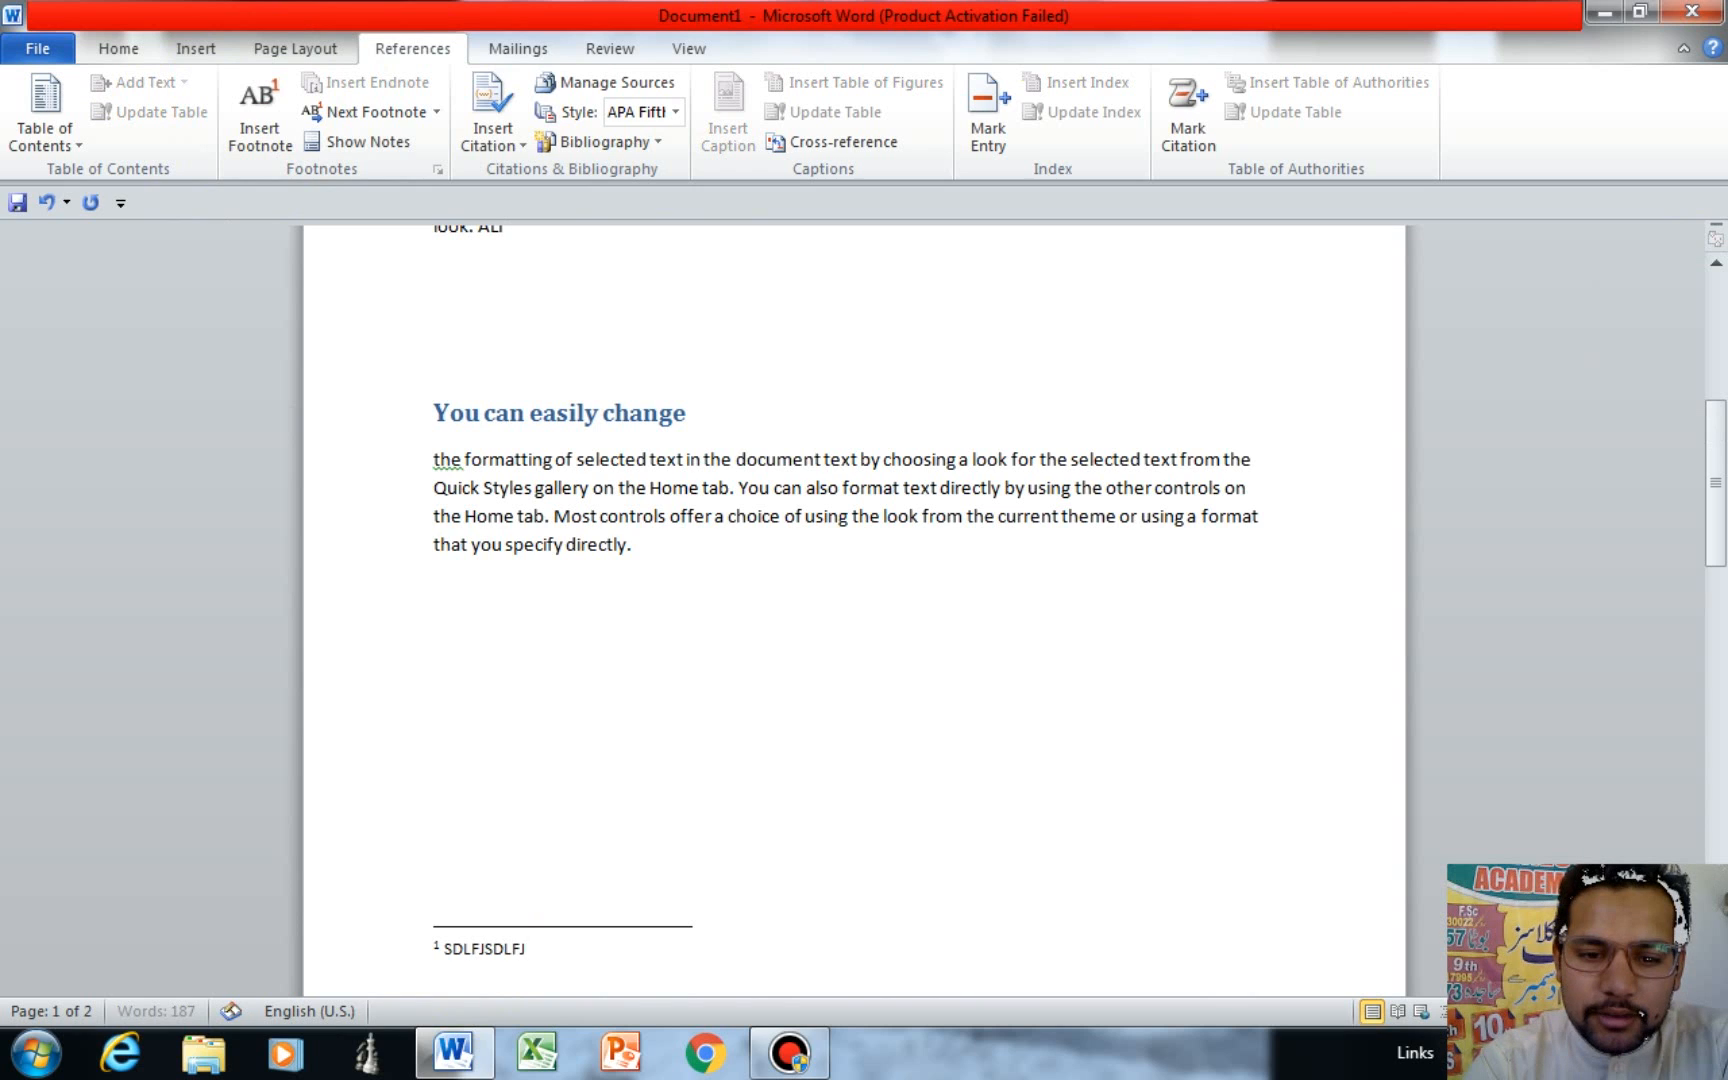
key(BackSpace)
key(BackSpace)
key(BackSpace)
key(BackSpace)
key(BackSpace)
key(BackSpace)
key(BackSpace)
key(BackSpace)
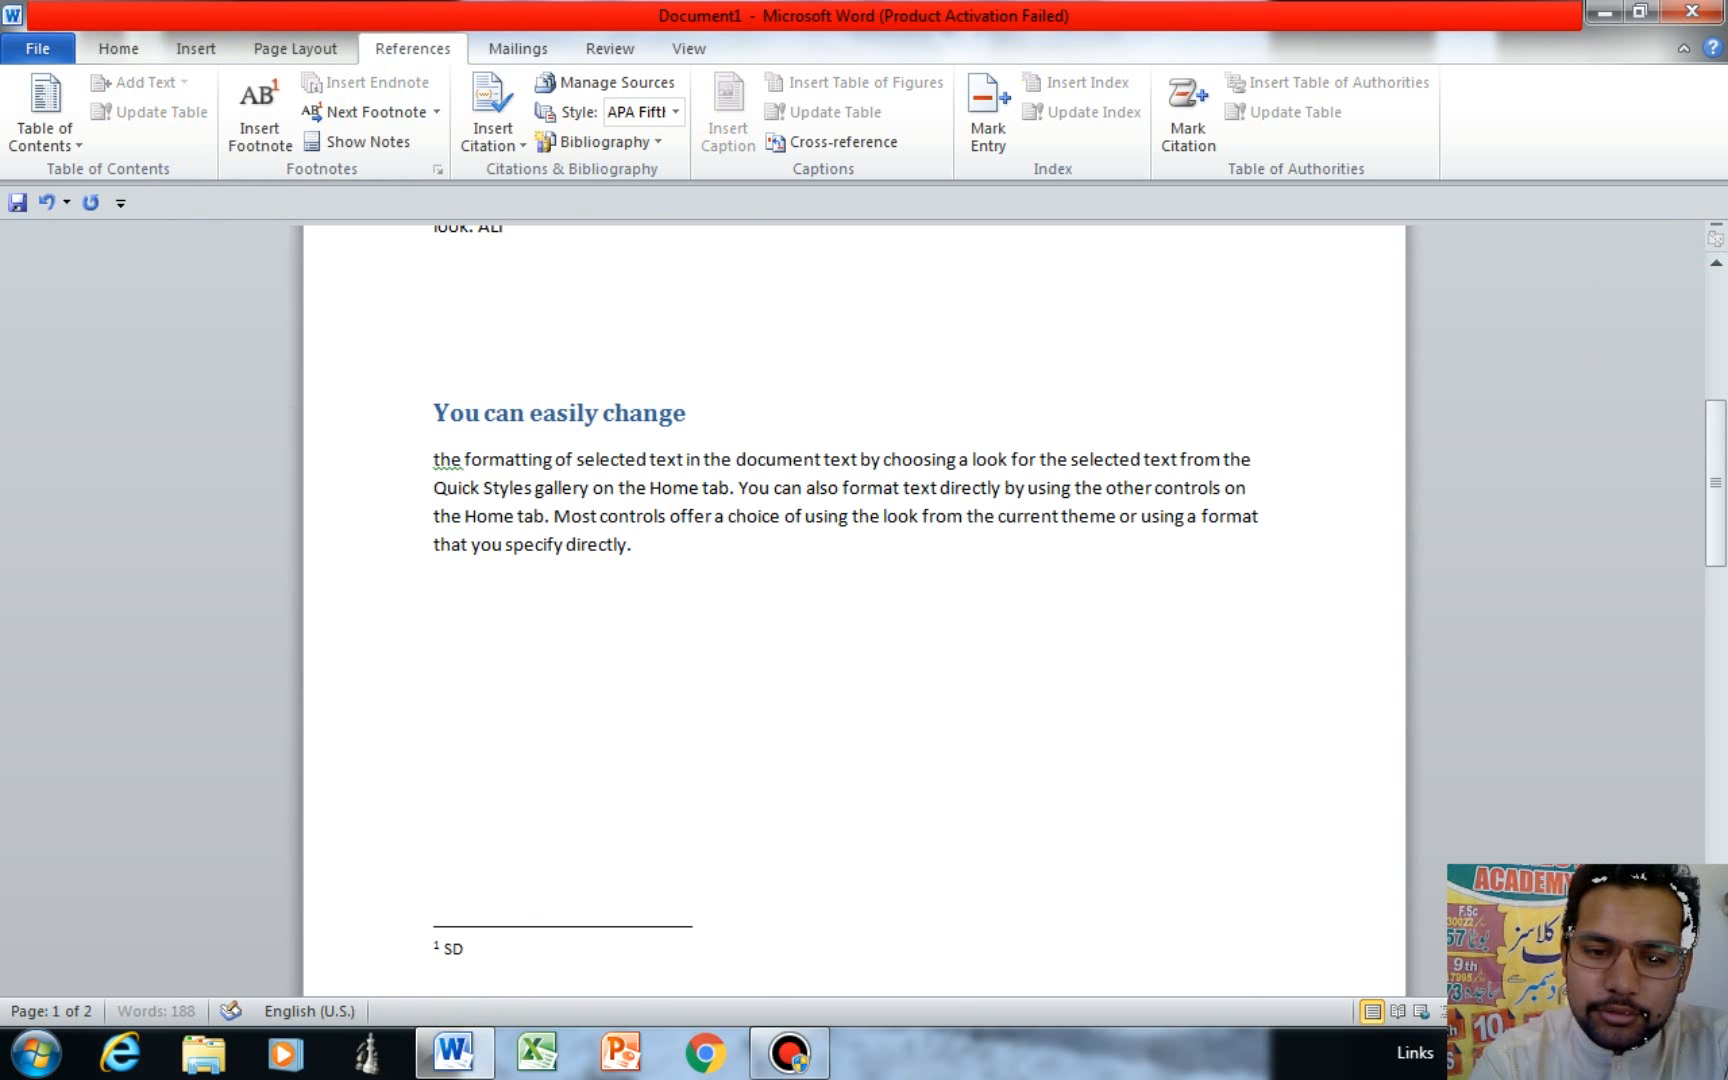
key(BackSpace)
key(BackSpace)
Write the footnote text as "DATE OF BITH" followed by a made-up date-of-birth value.
text(AATE OF BITH)
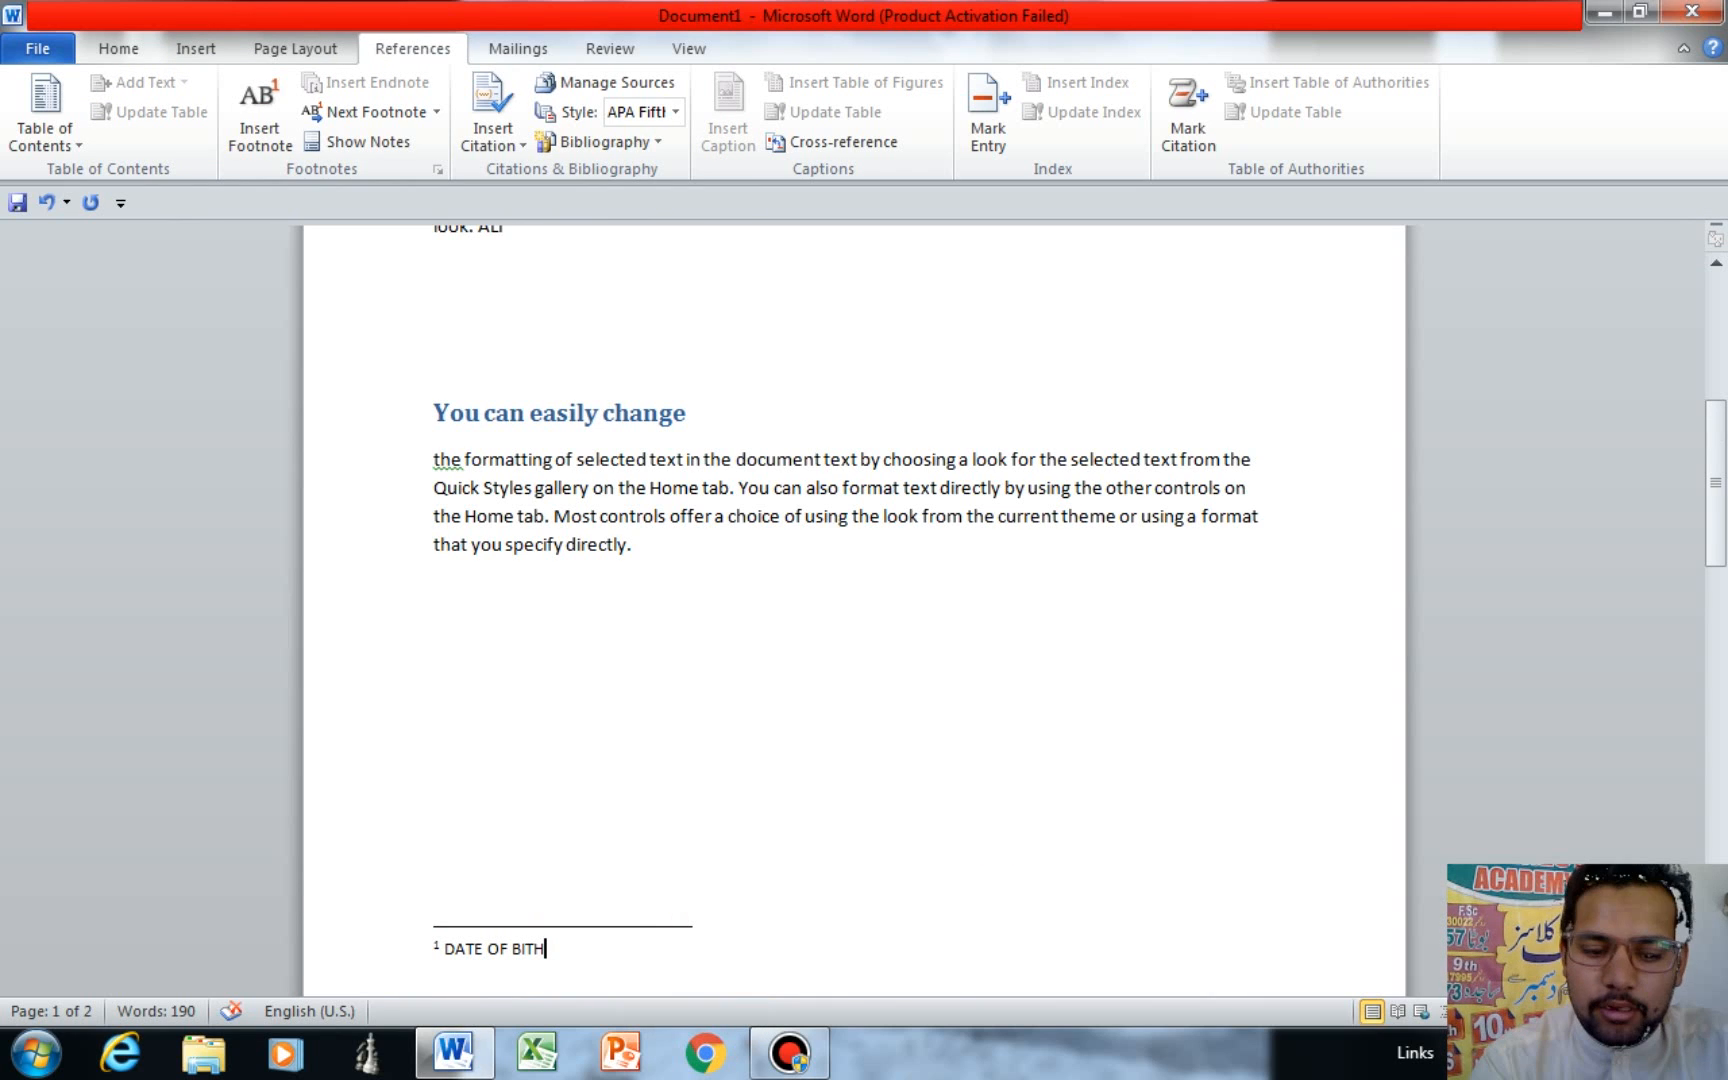
text( -923Y32)
click(756, 916)
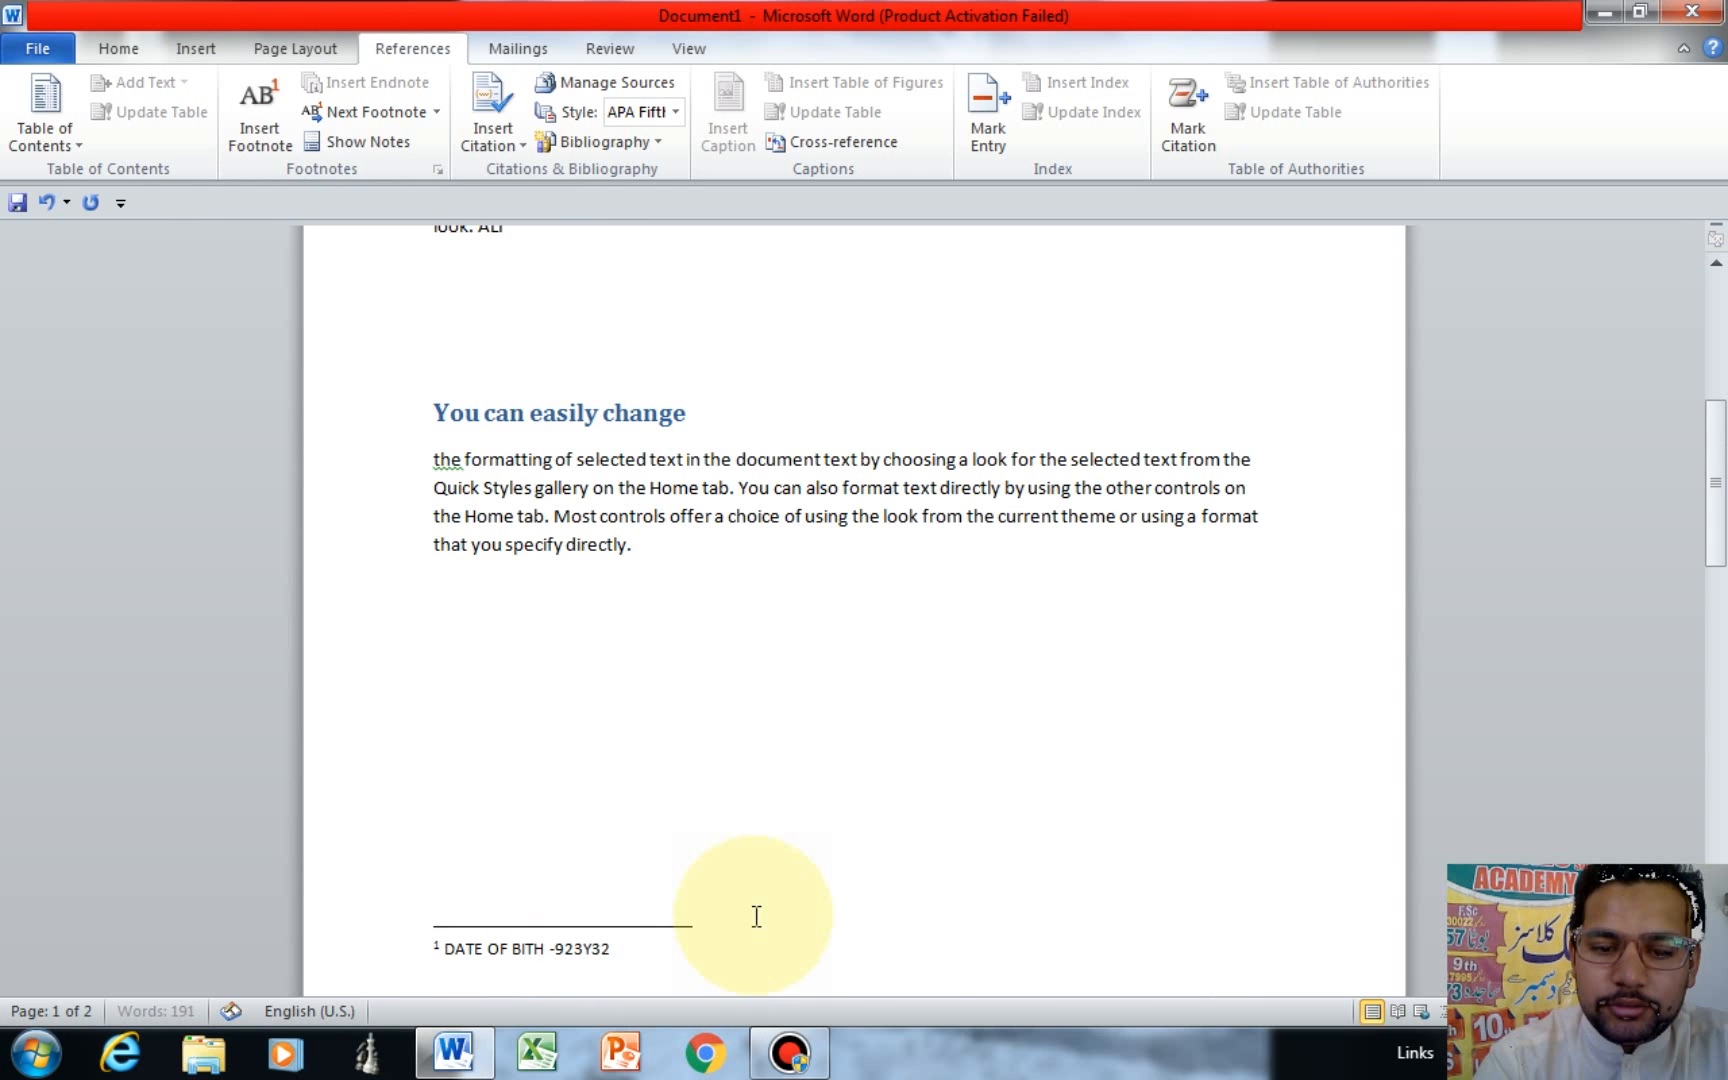
text(329)
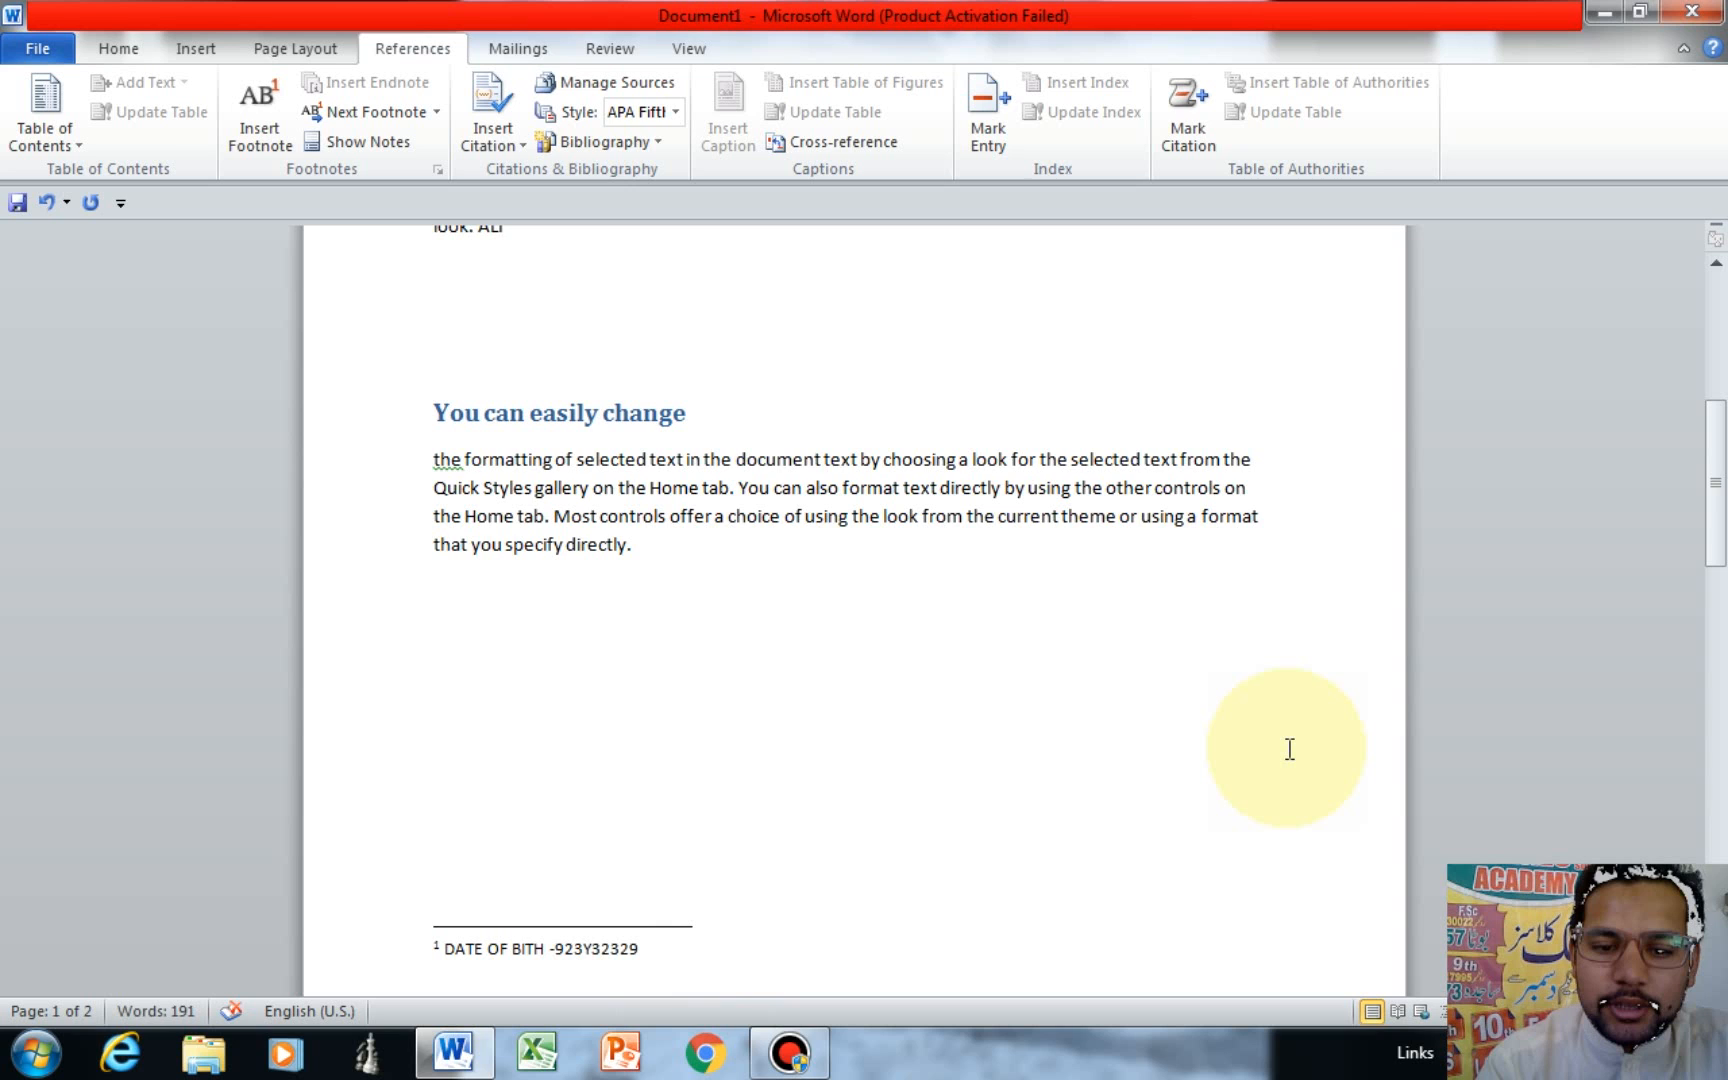
Jump from the "On the Insert tab," paragraph to the next footnote reference, and place the cursor in the "You can easily change" paragraph.
drag(1720, 465, 1721, 360)
click(634, 760)
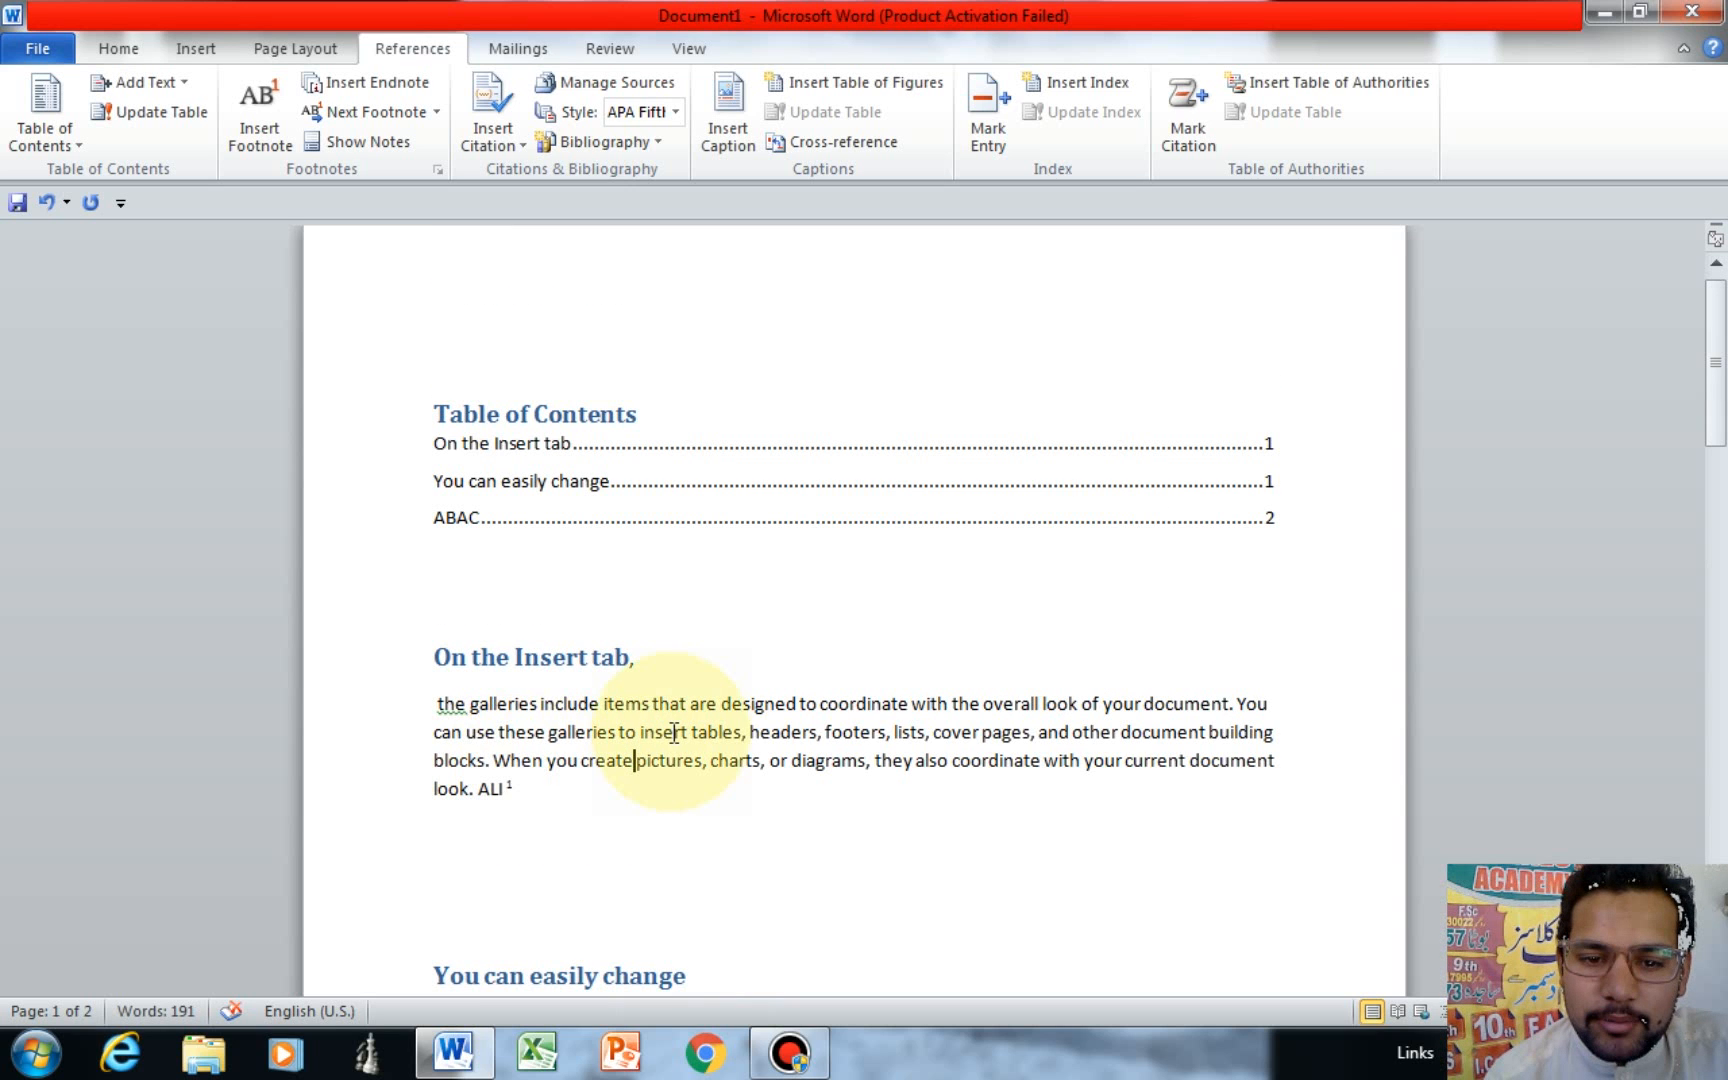
click(373, 113)
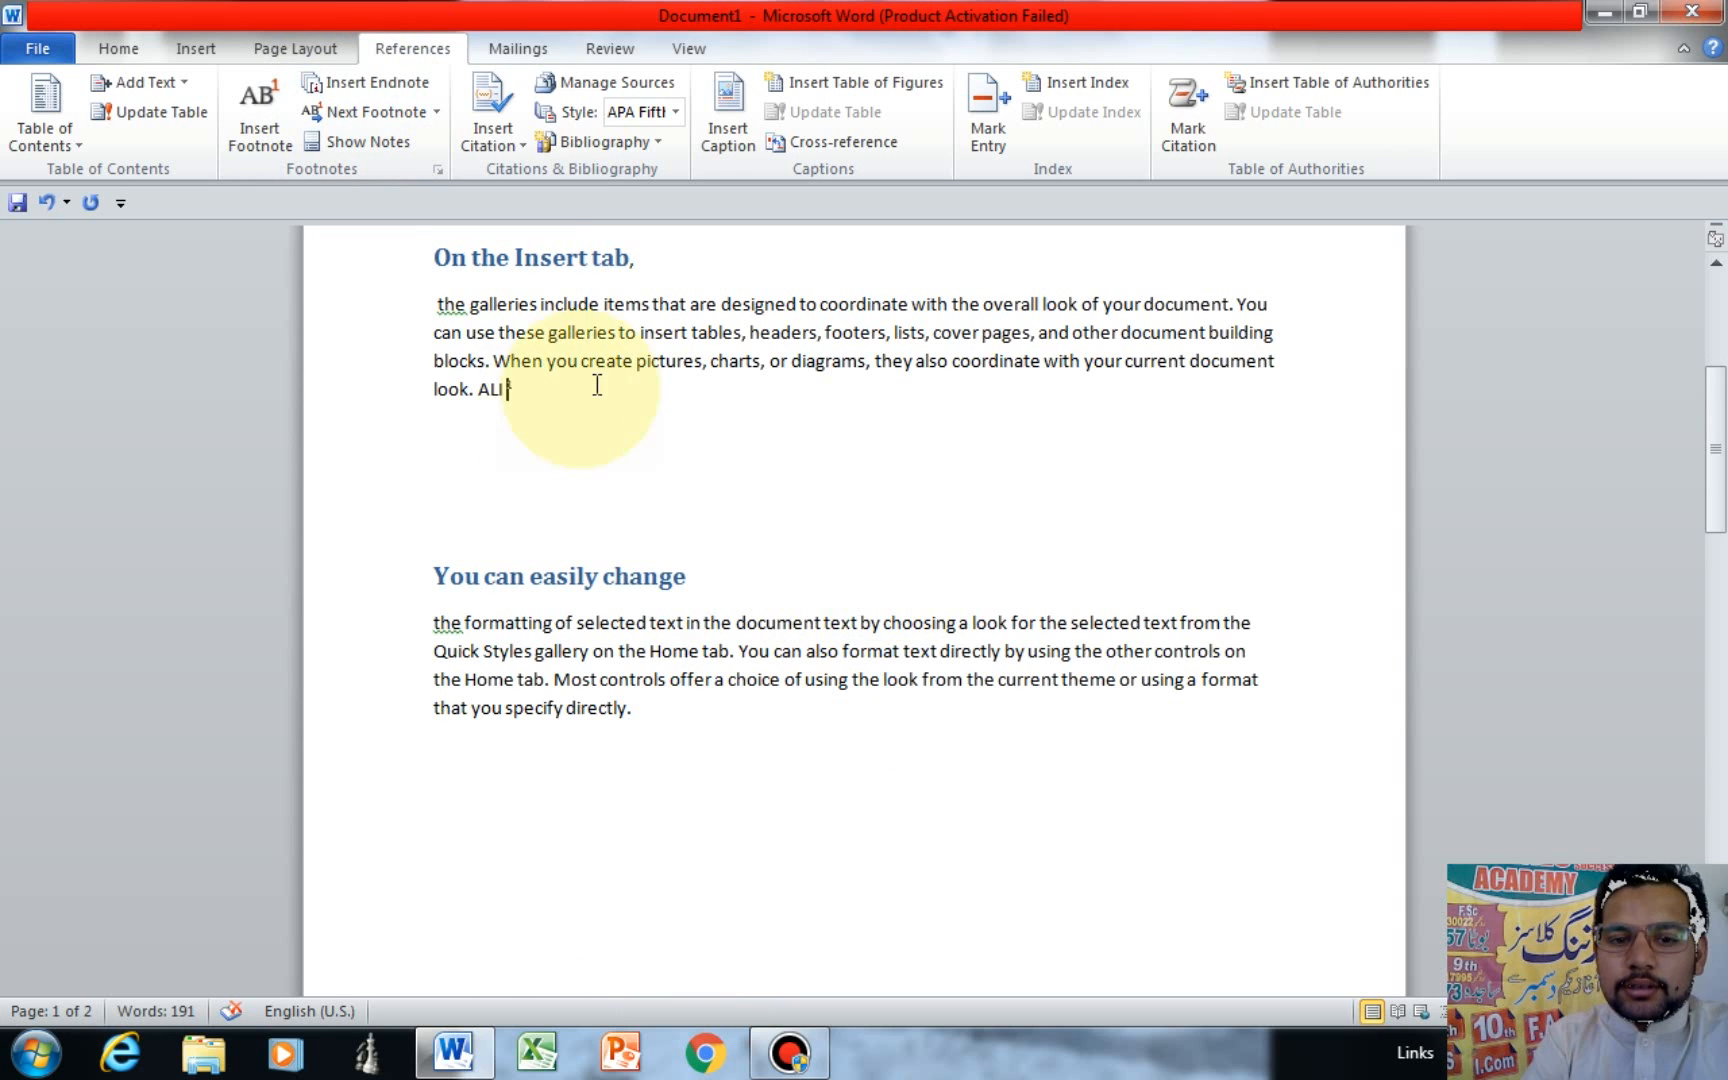
click(708, 623)
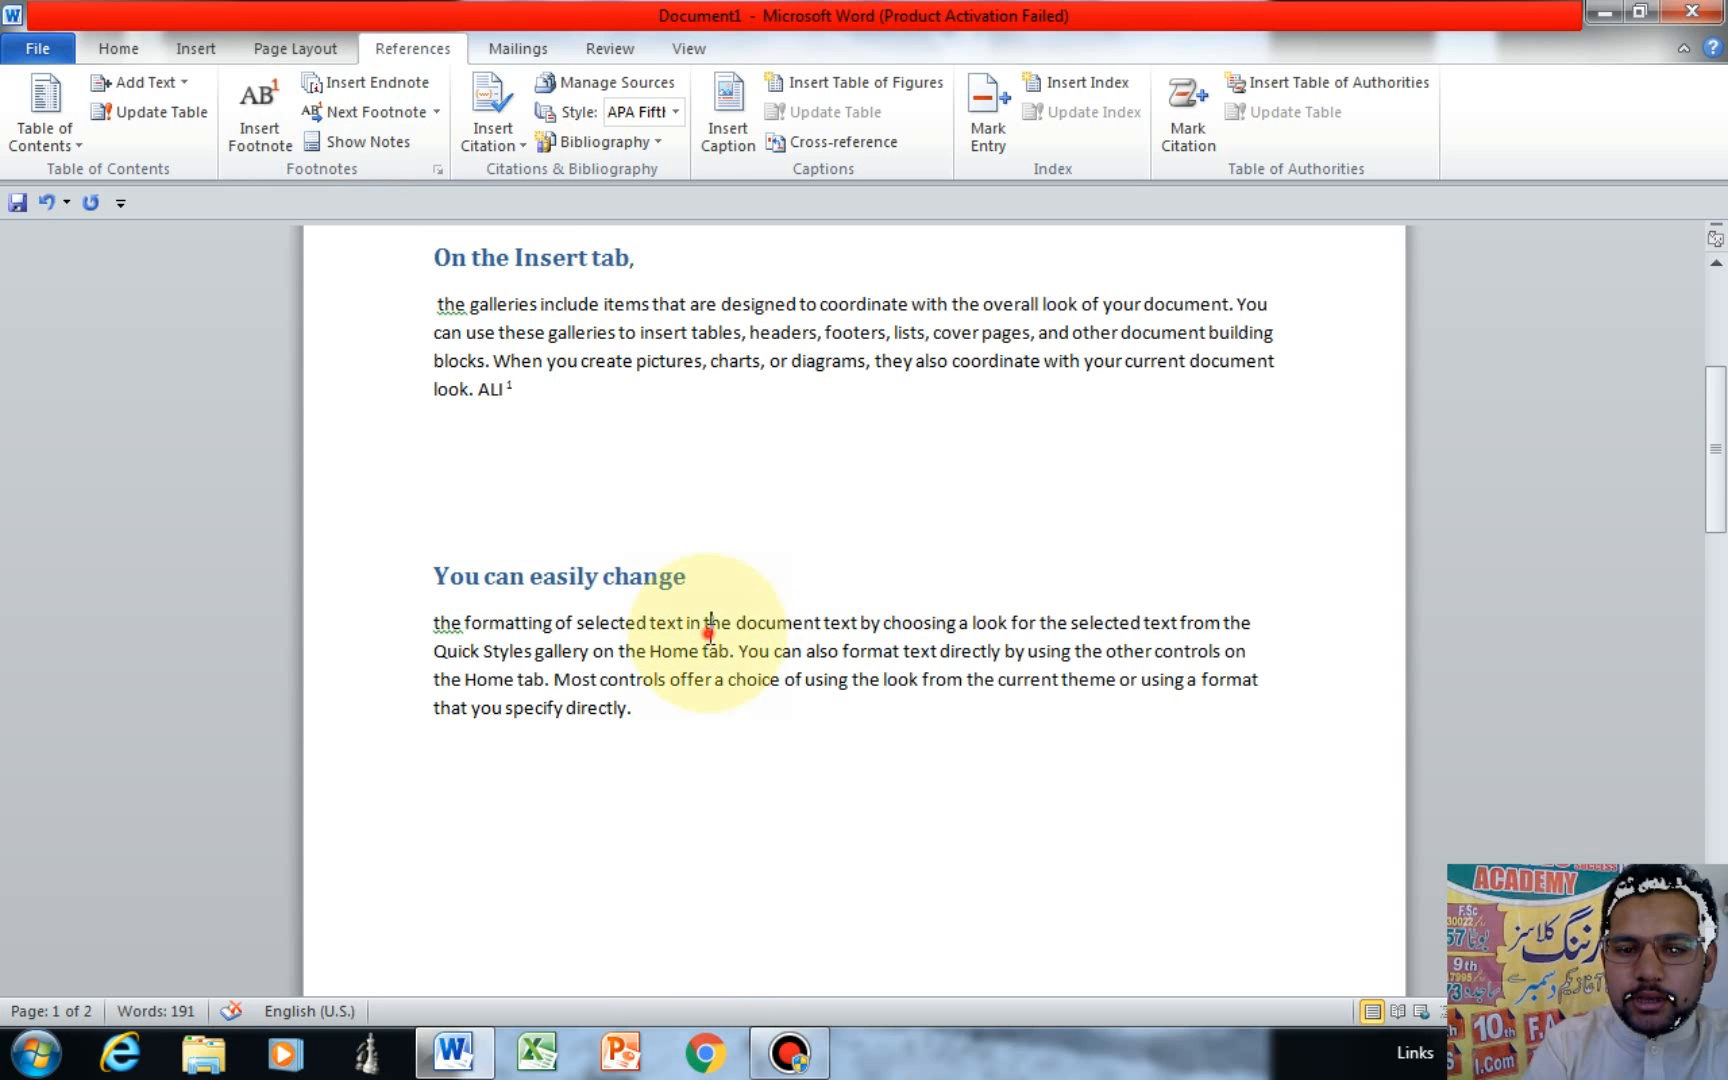
Insert an endnote in the first line of the "You can easily change" paragraph and write "OSFHOSDHFOISHFHSDO" as its text.
click(381, 111)
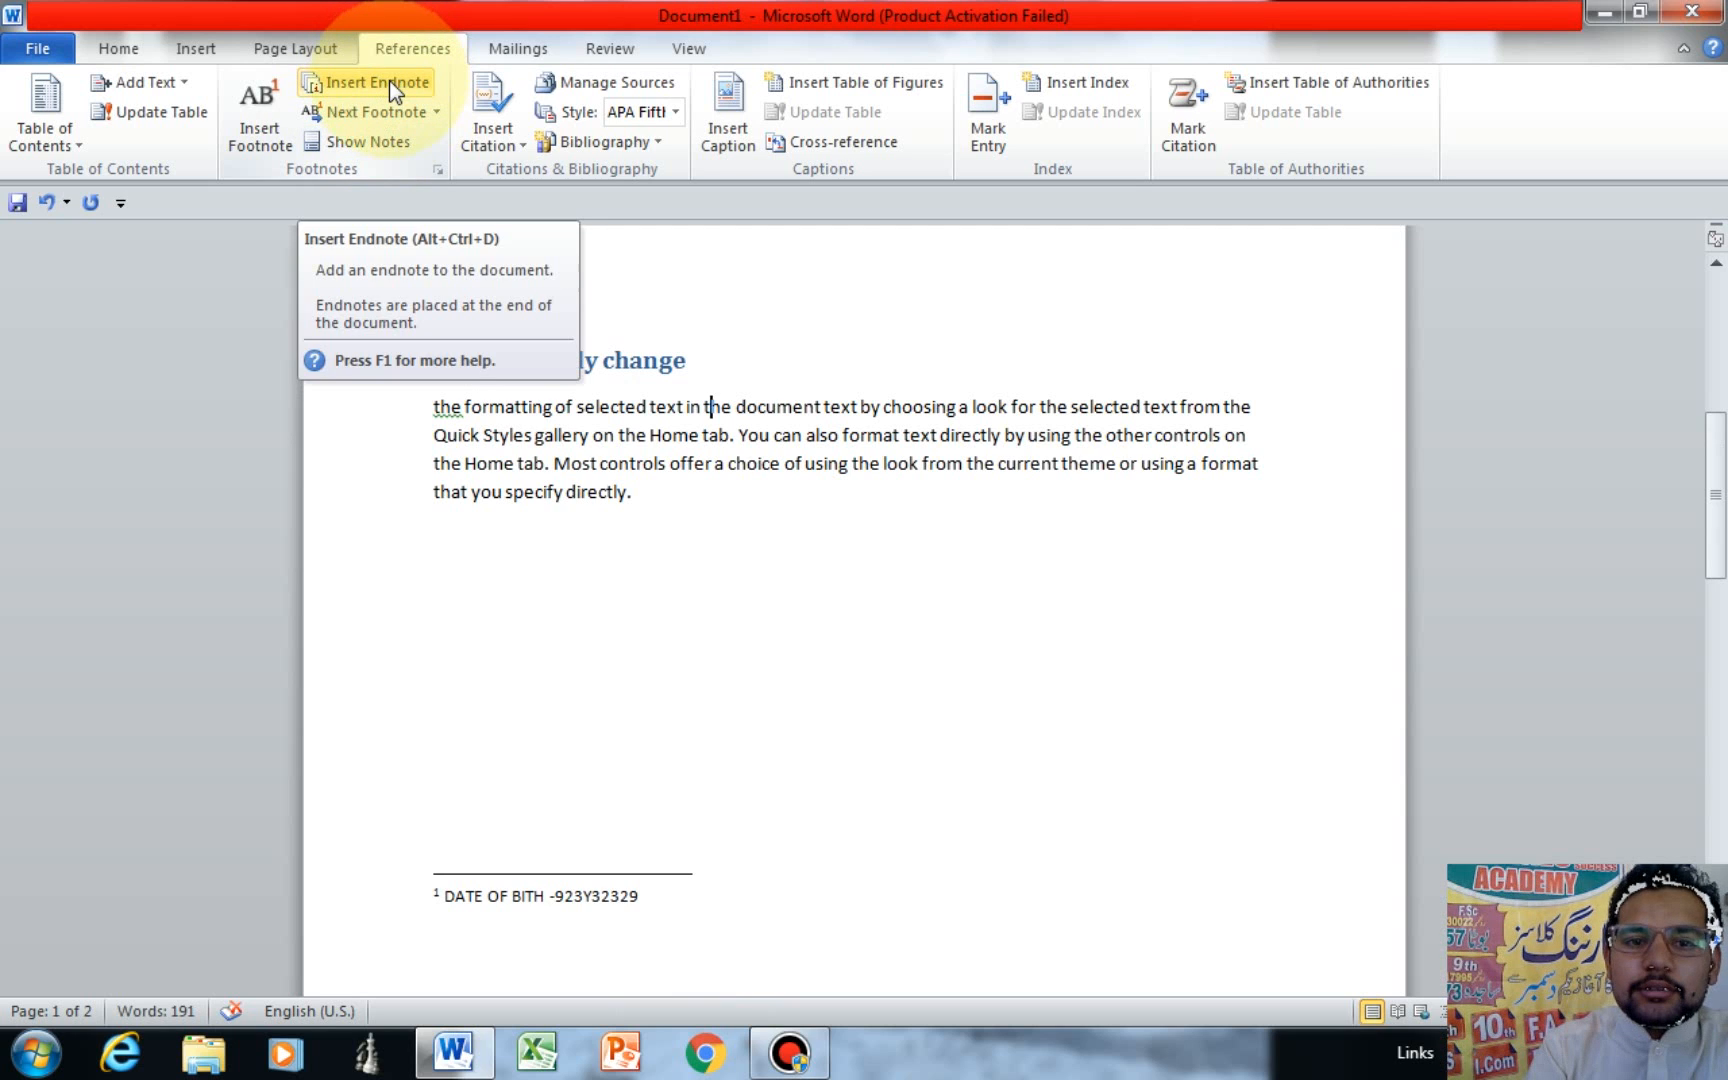
click(380, 82)
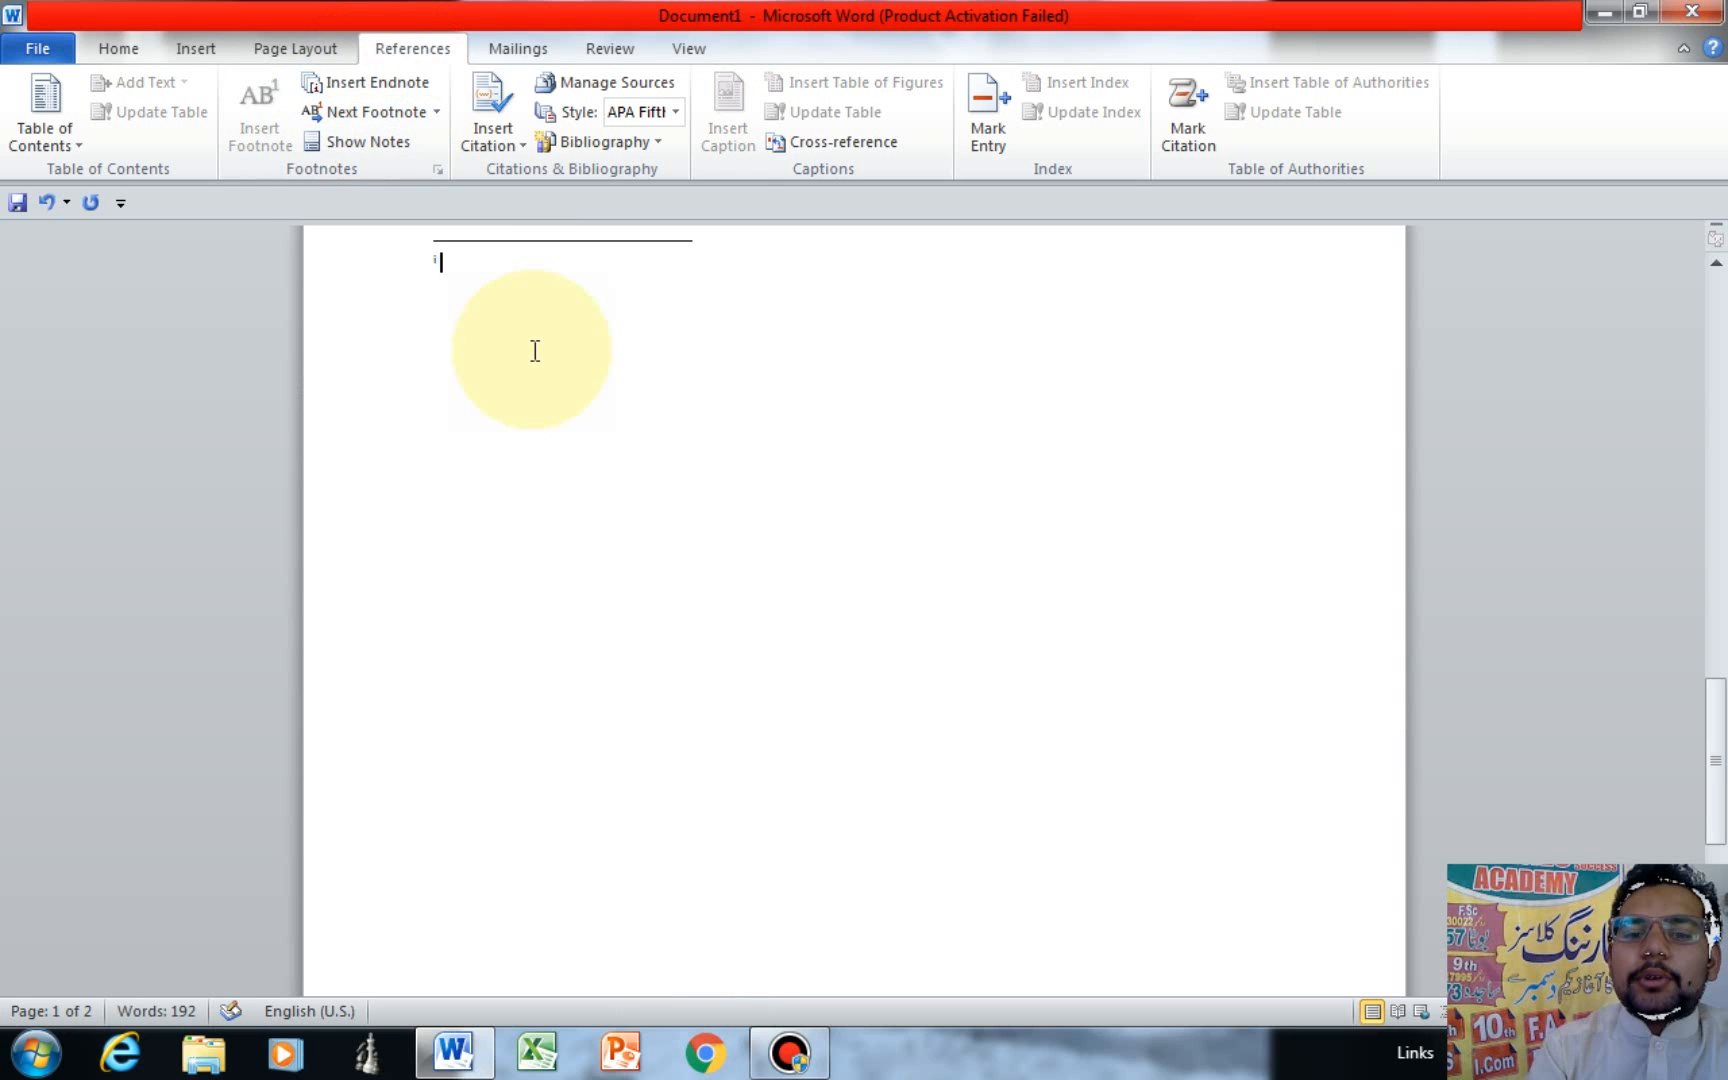
text(OSFHOSDHFOISHFHSDO)
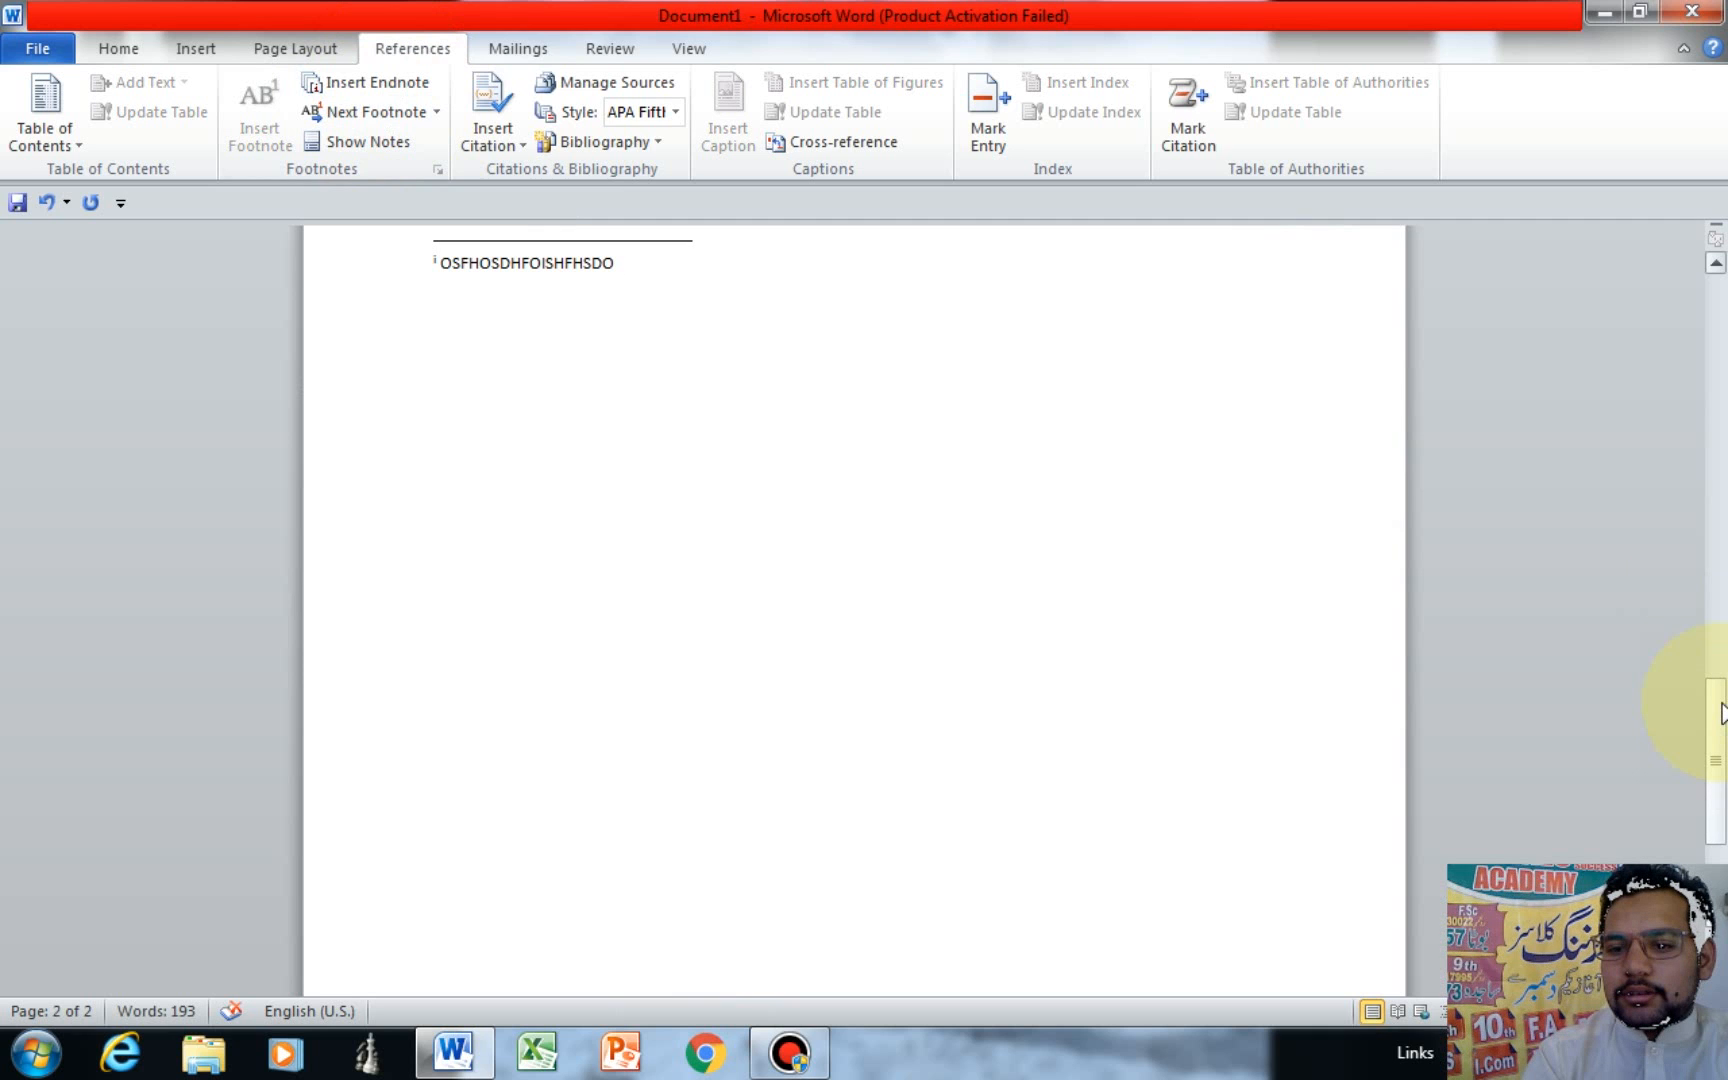
Show the document's notes from the "On the Insert tab," heading and review the footnote and the endnote.
drag(1722, 712, 1680, 376)
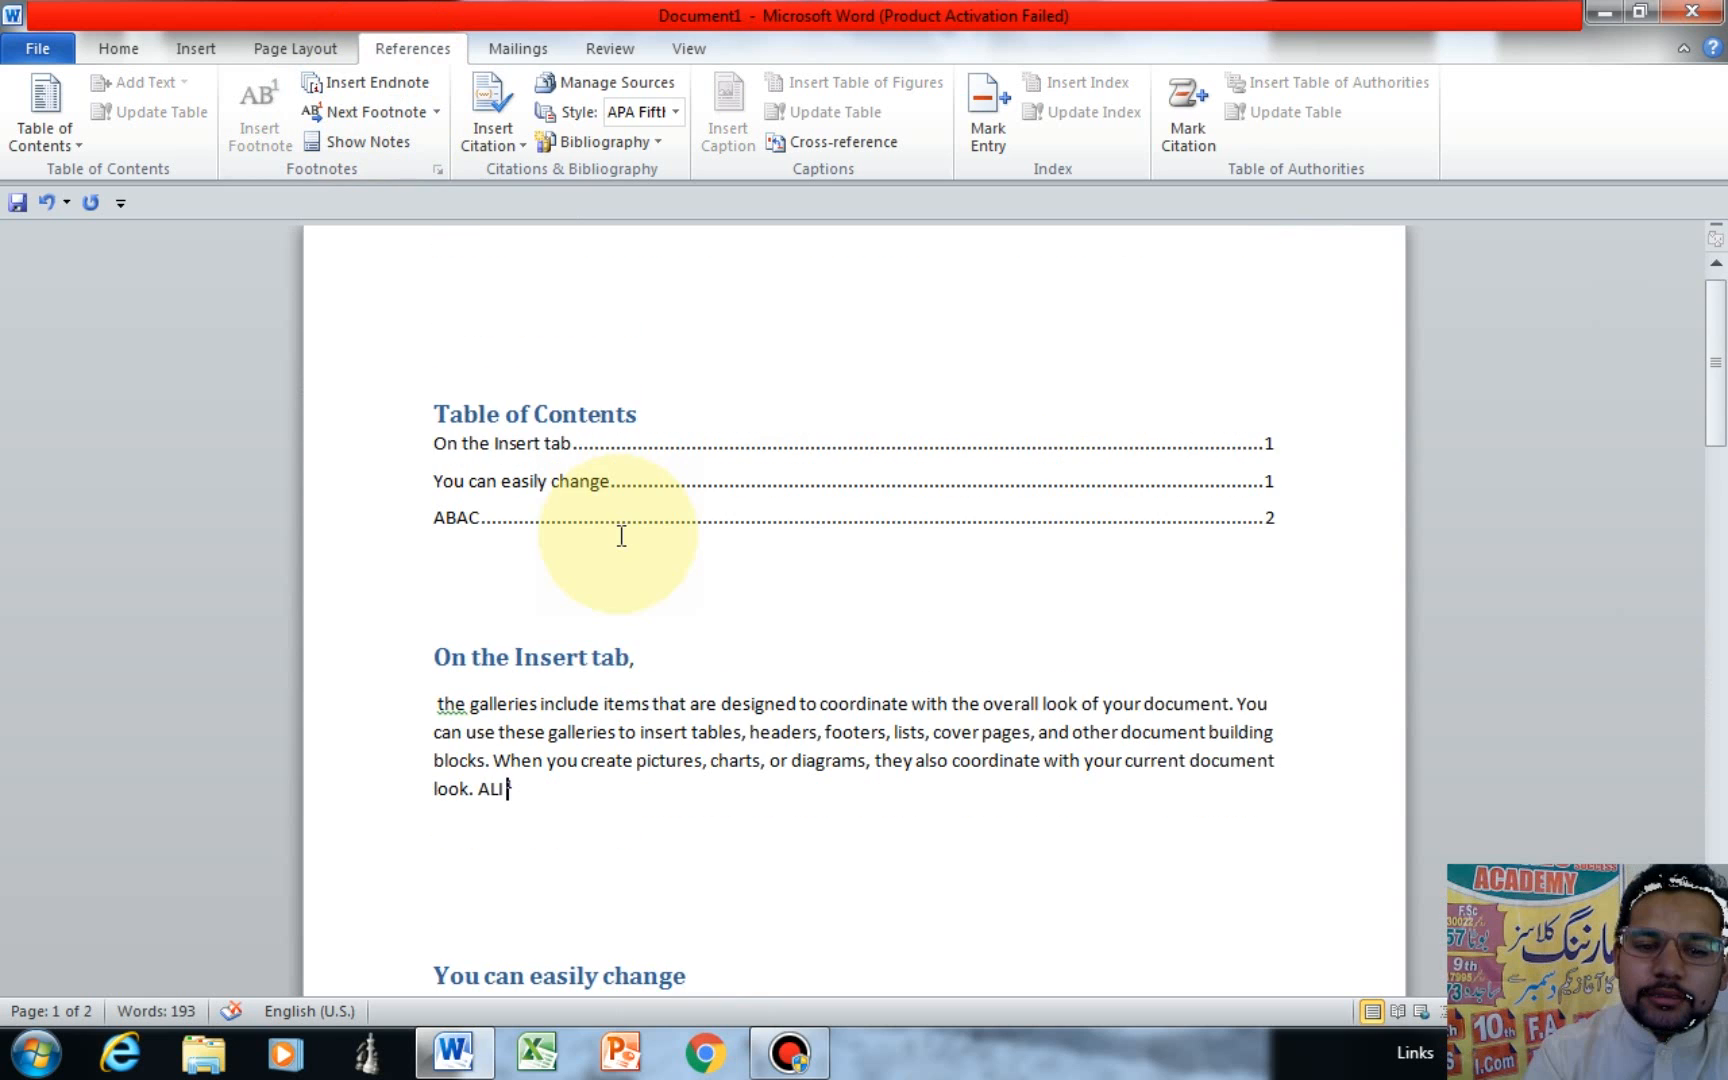
click(621, 536)
click(588, 656)
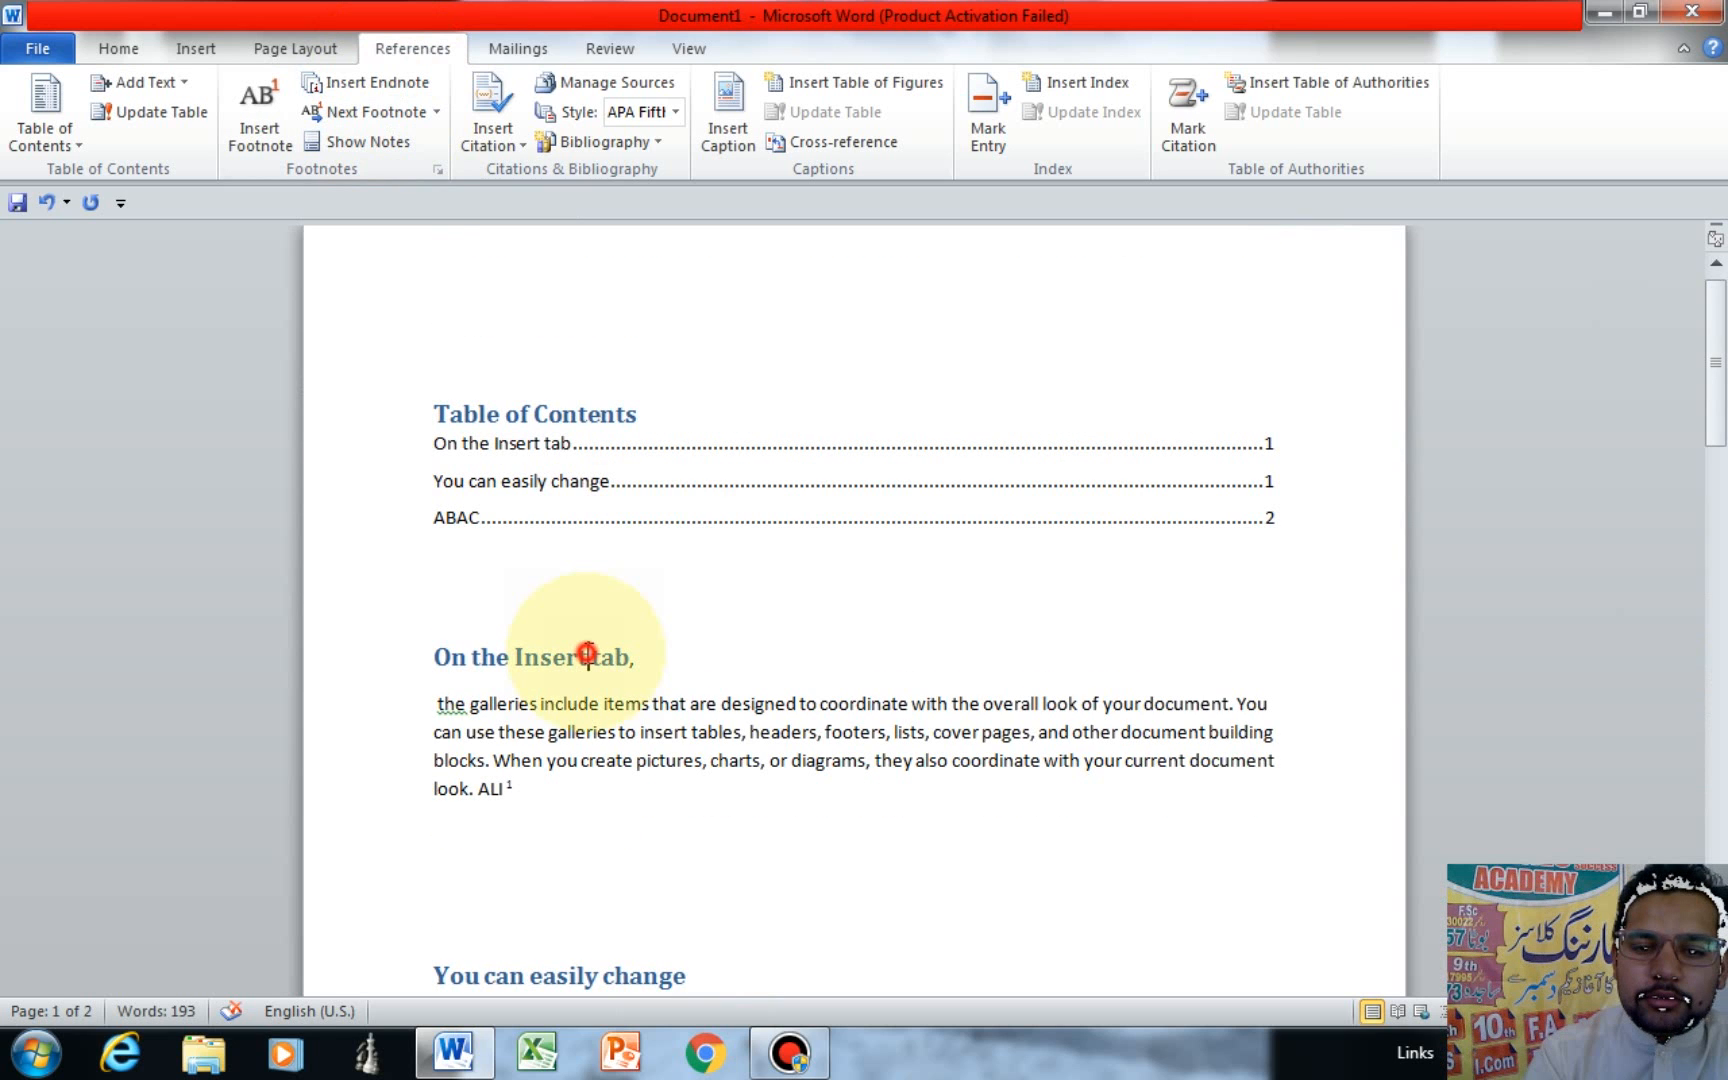
click(352, 140)
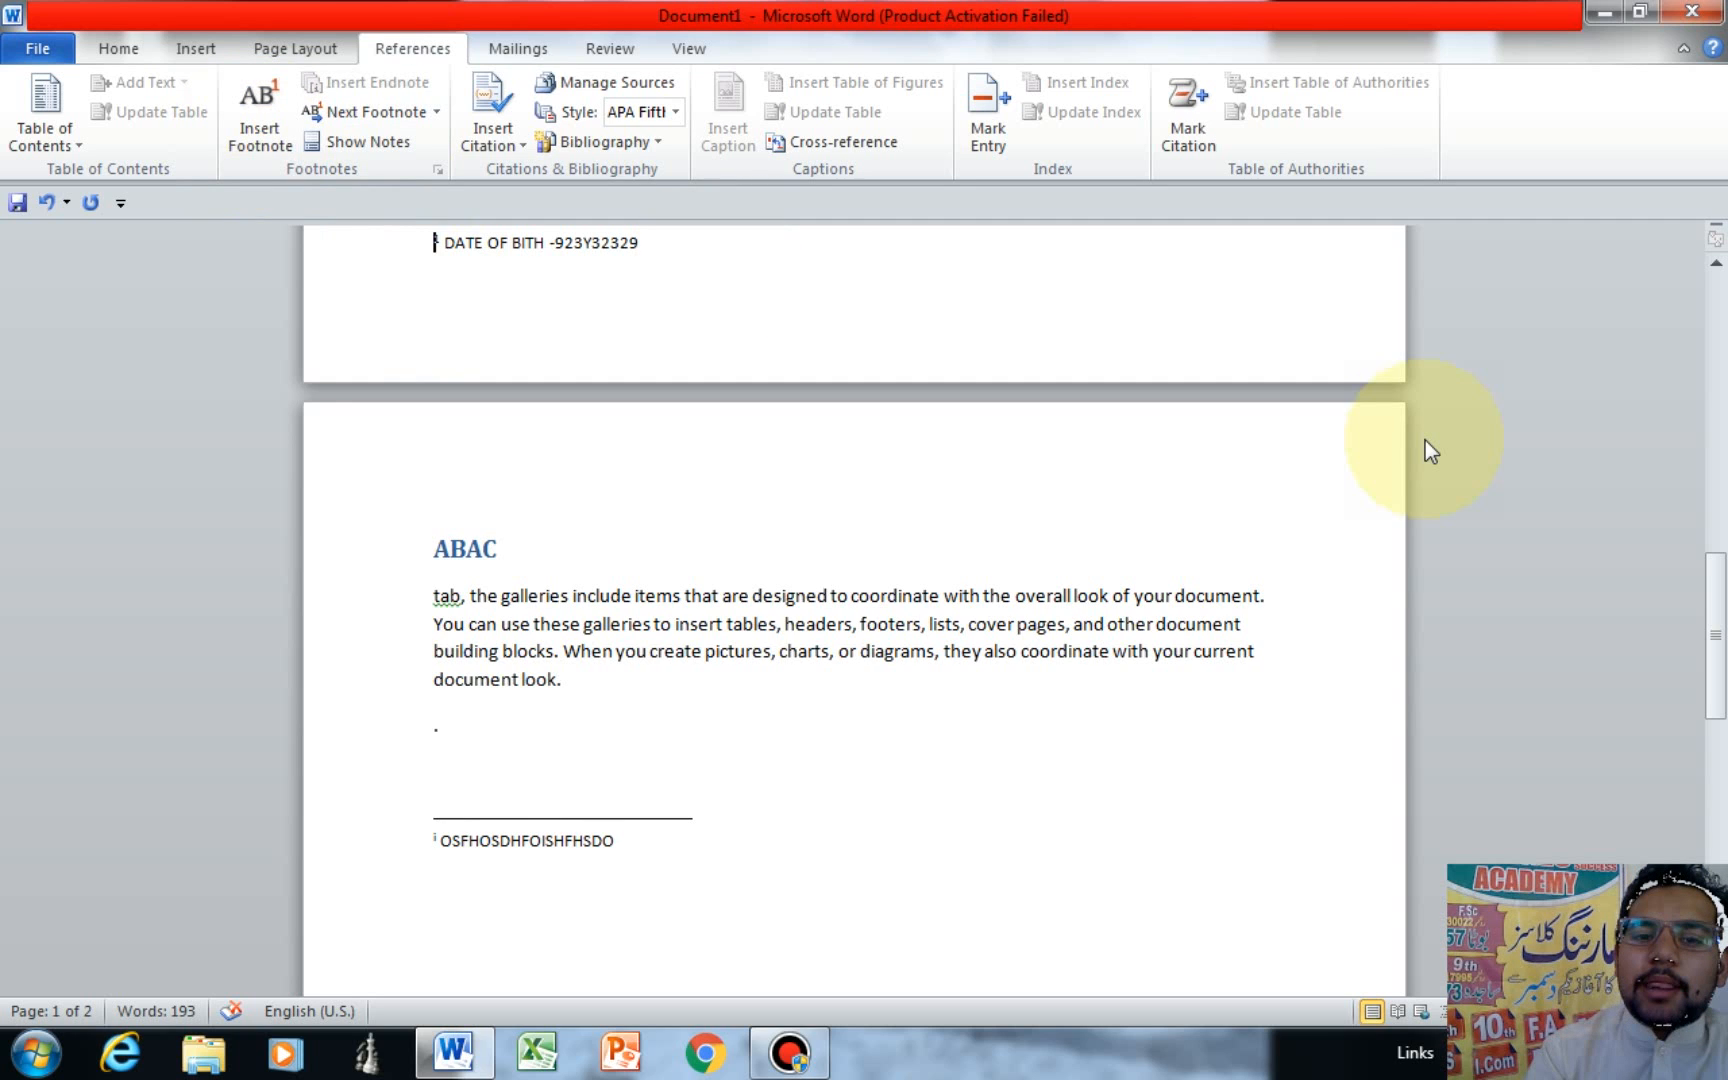
scroll(663, 810, up, 7)
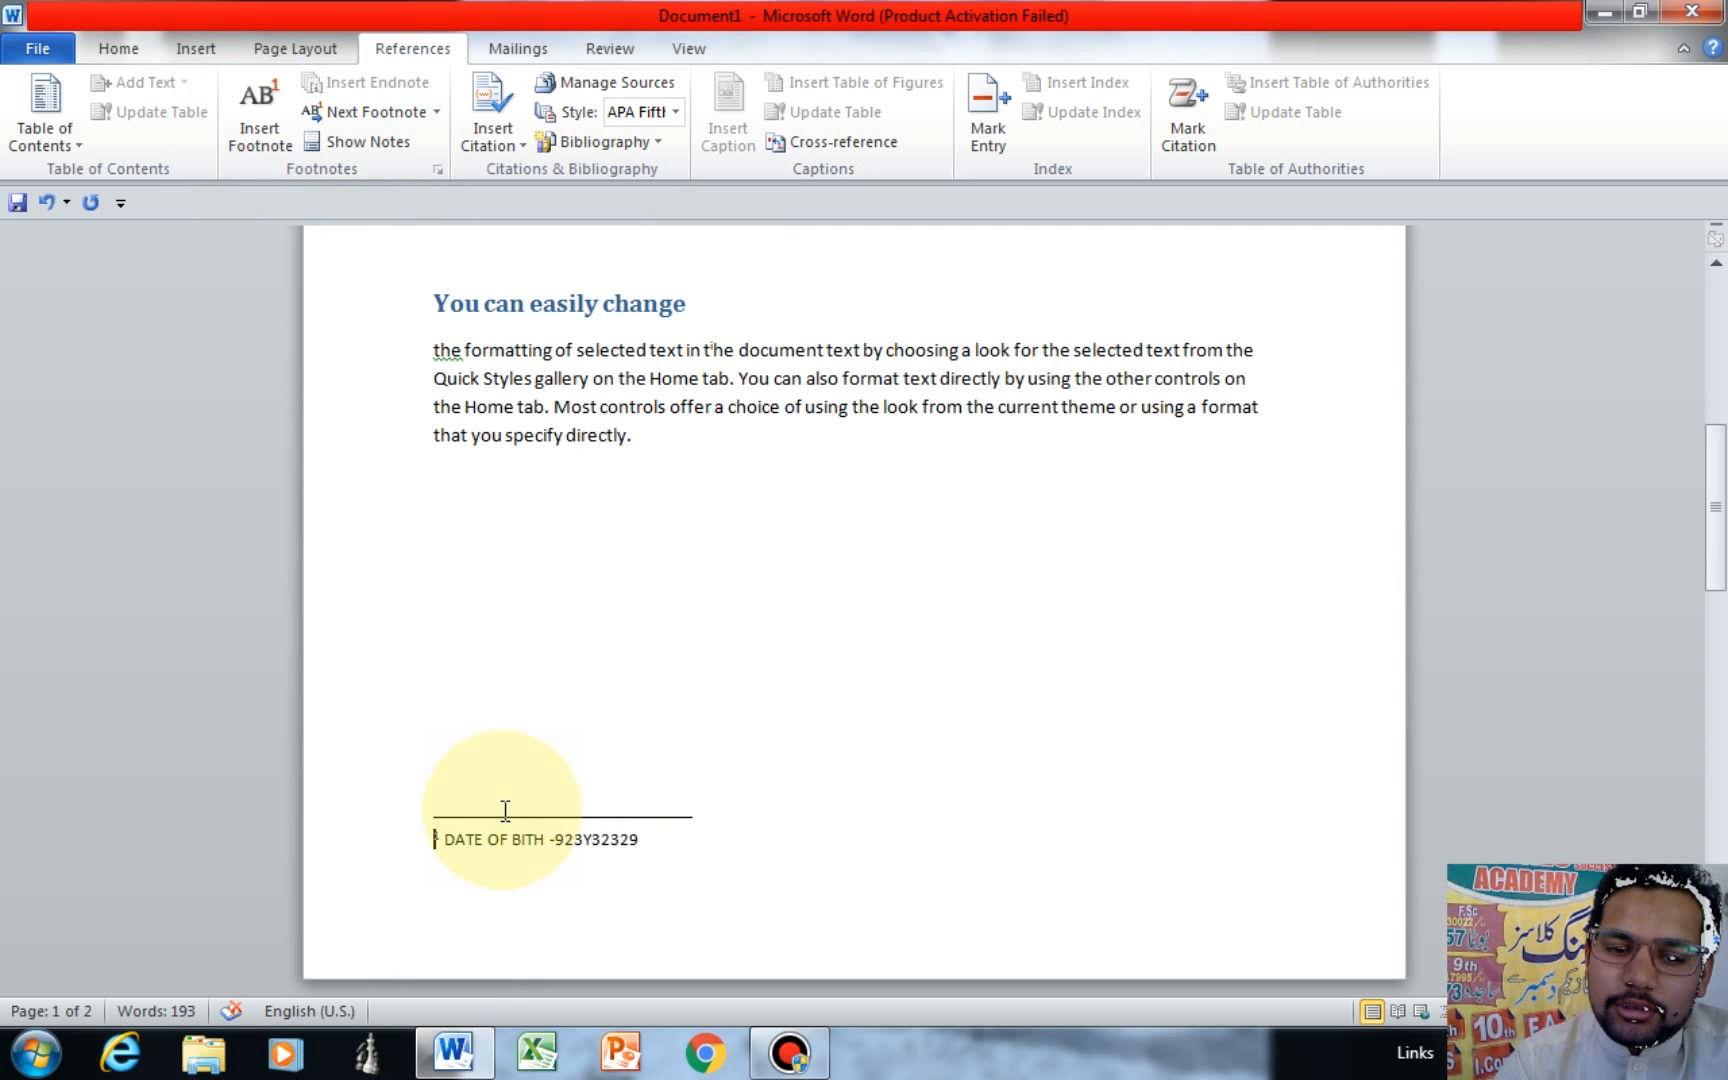
Display both pages side by side and examine the "On the Insert tab," and "You can easily change" paragraphs.
click(688, 50)
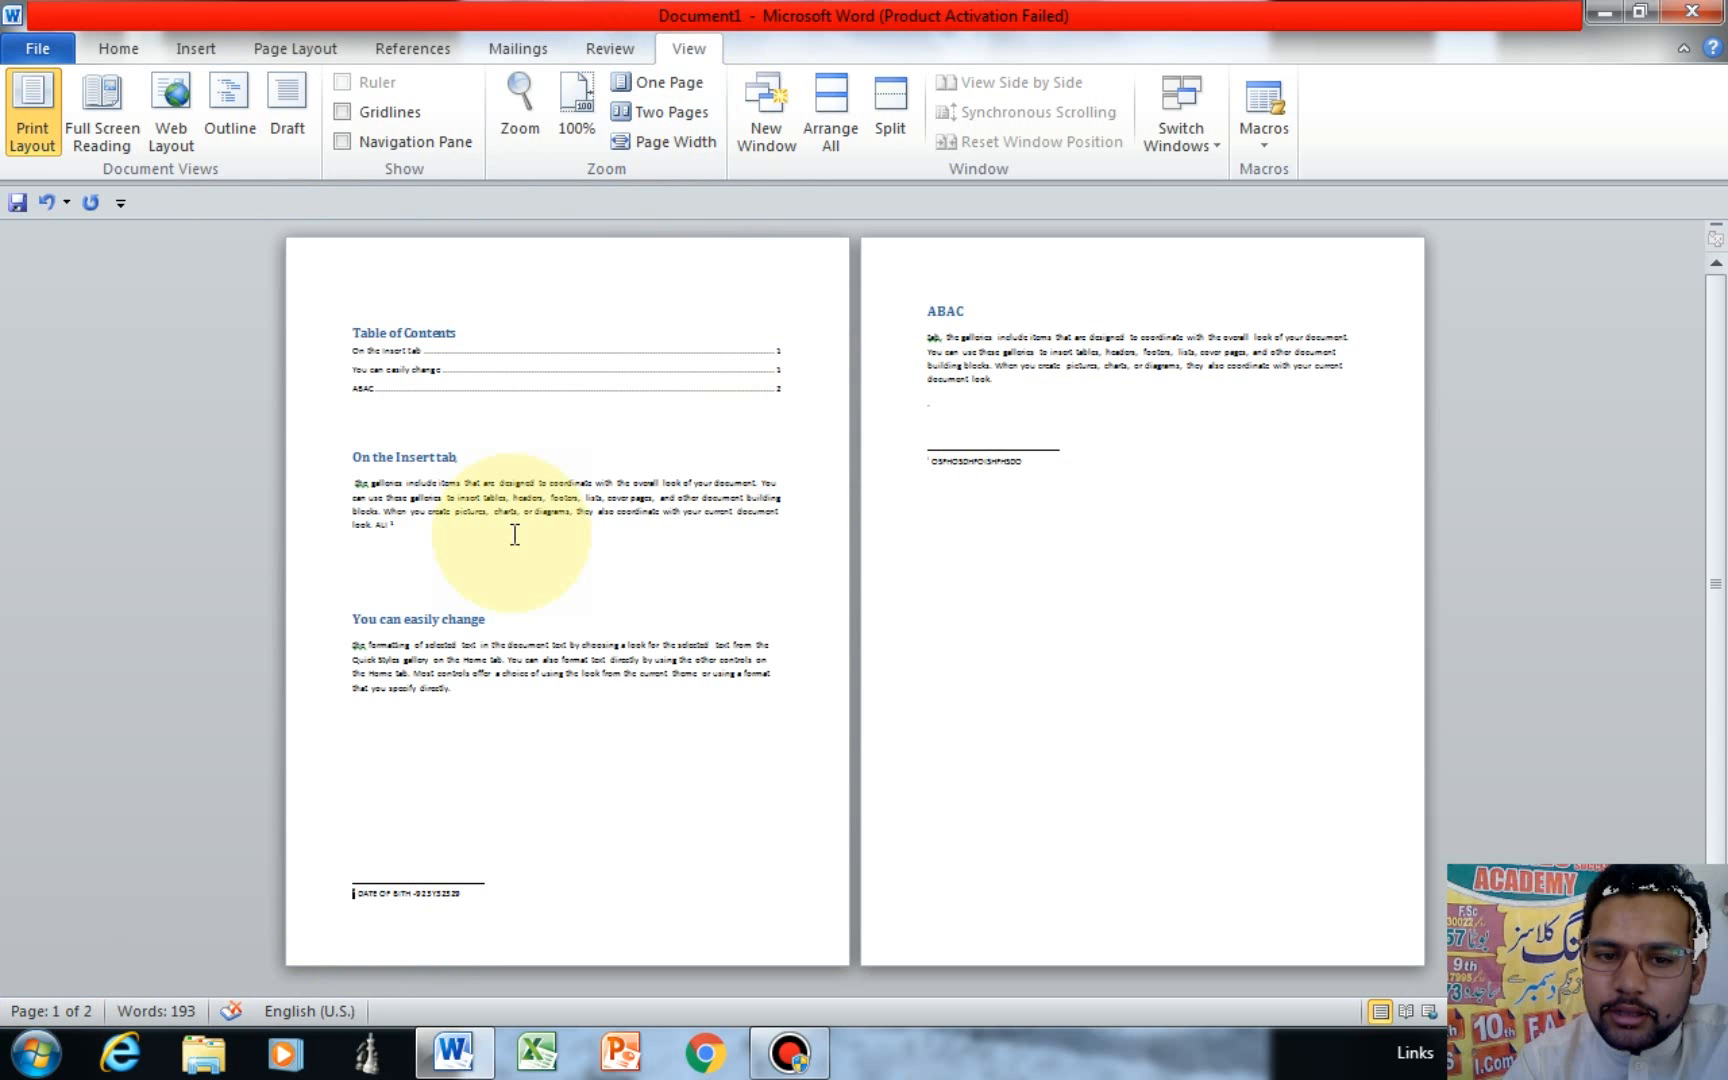
click(413, 48)
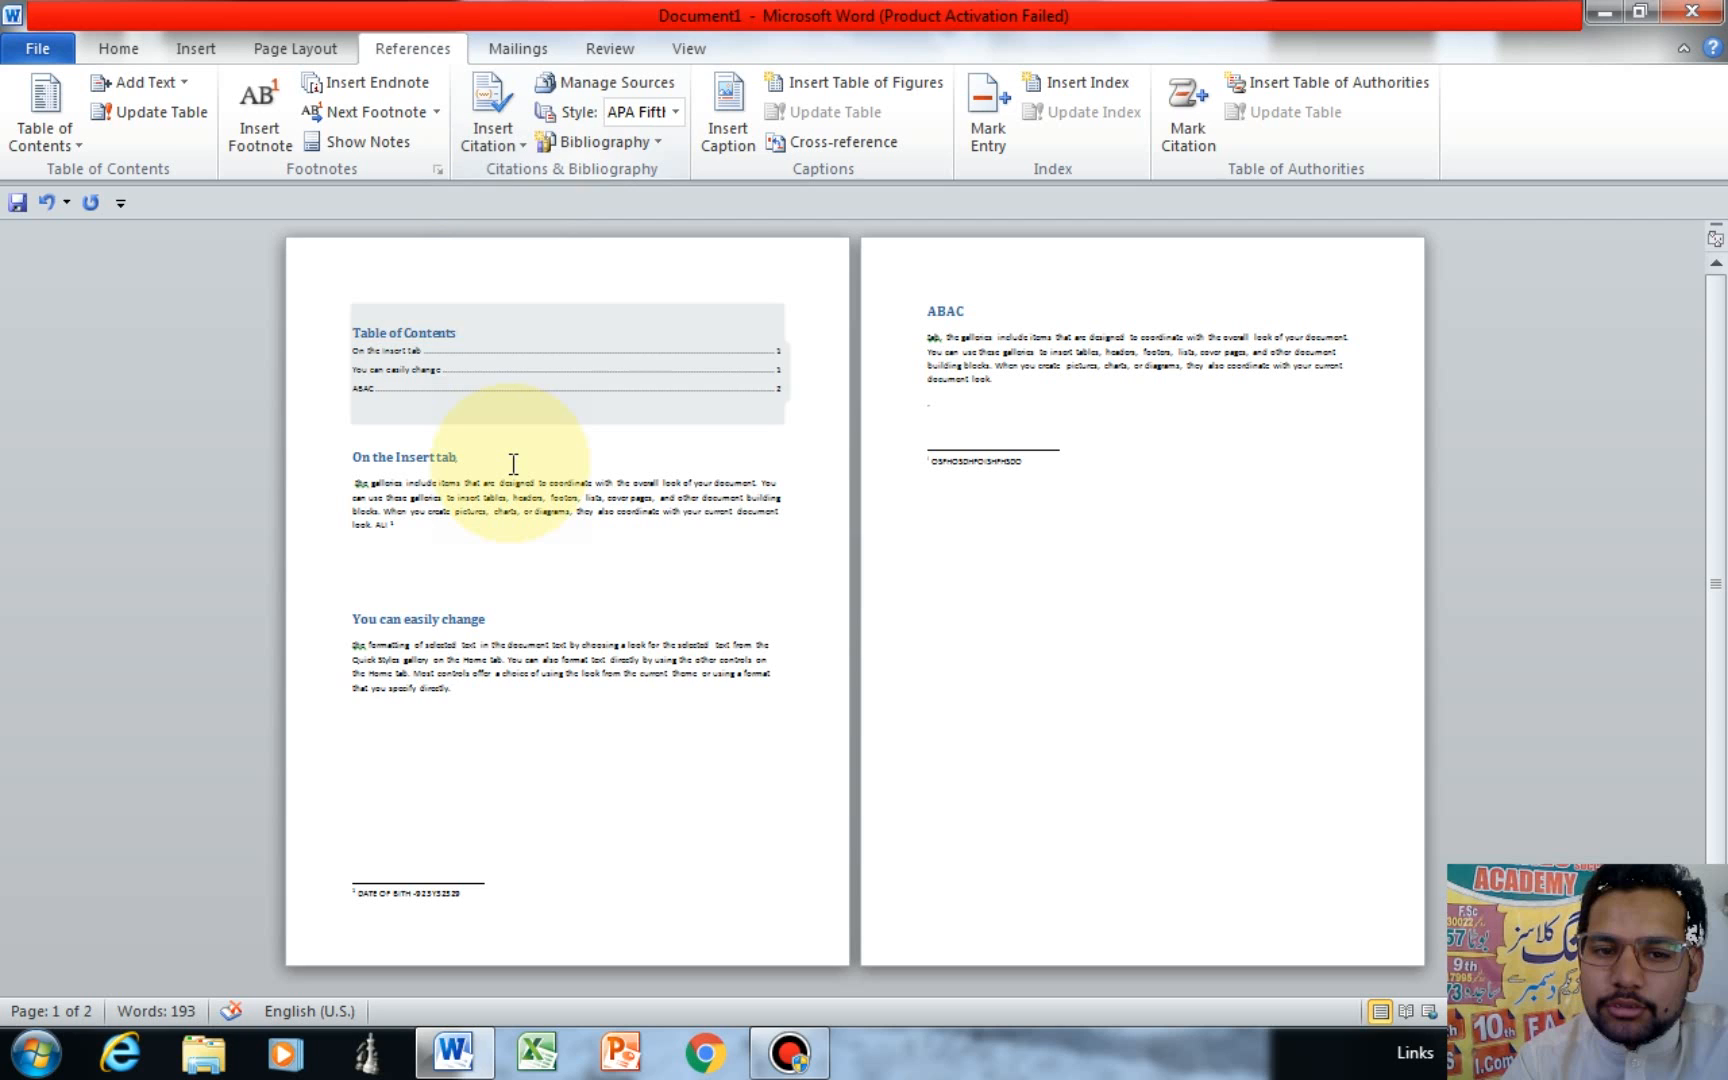
click(395, 527)
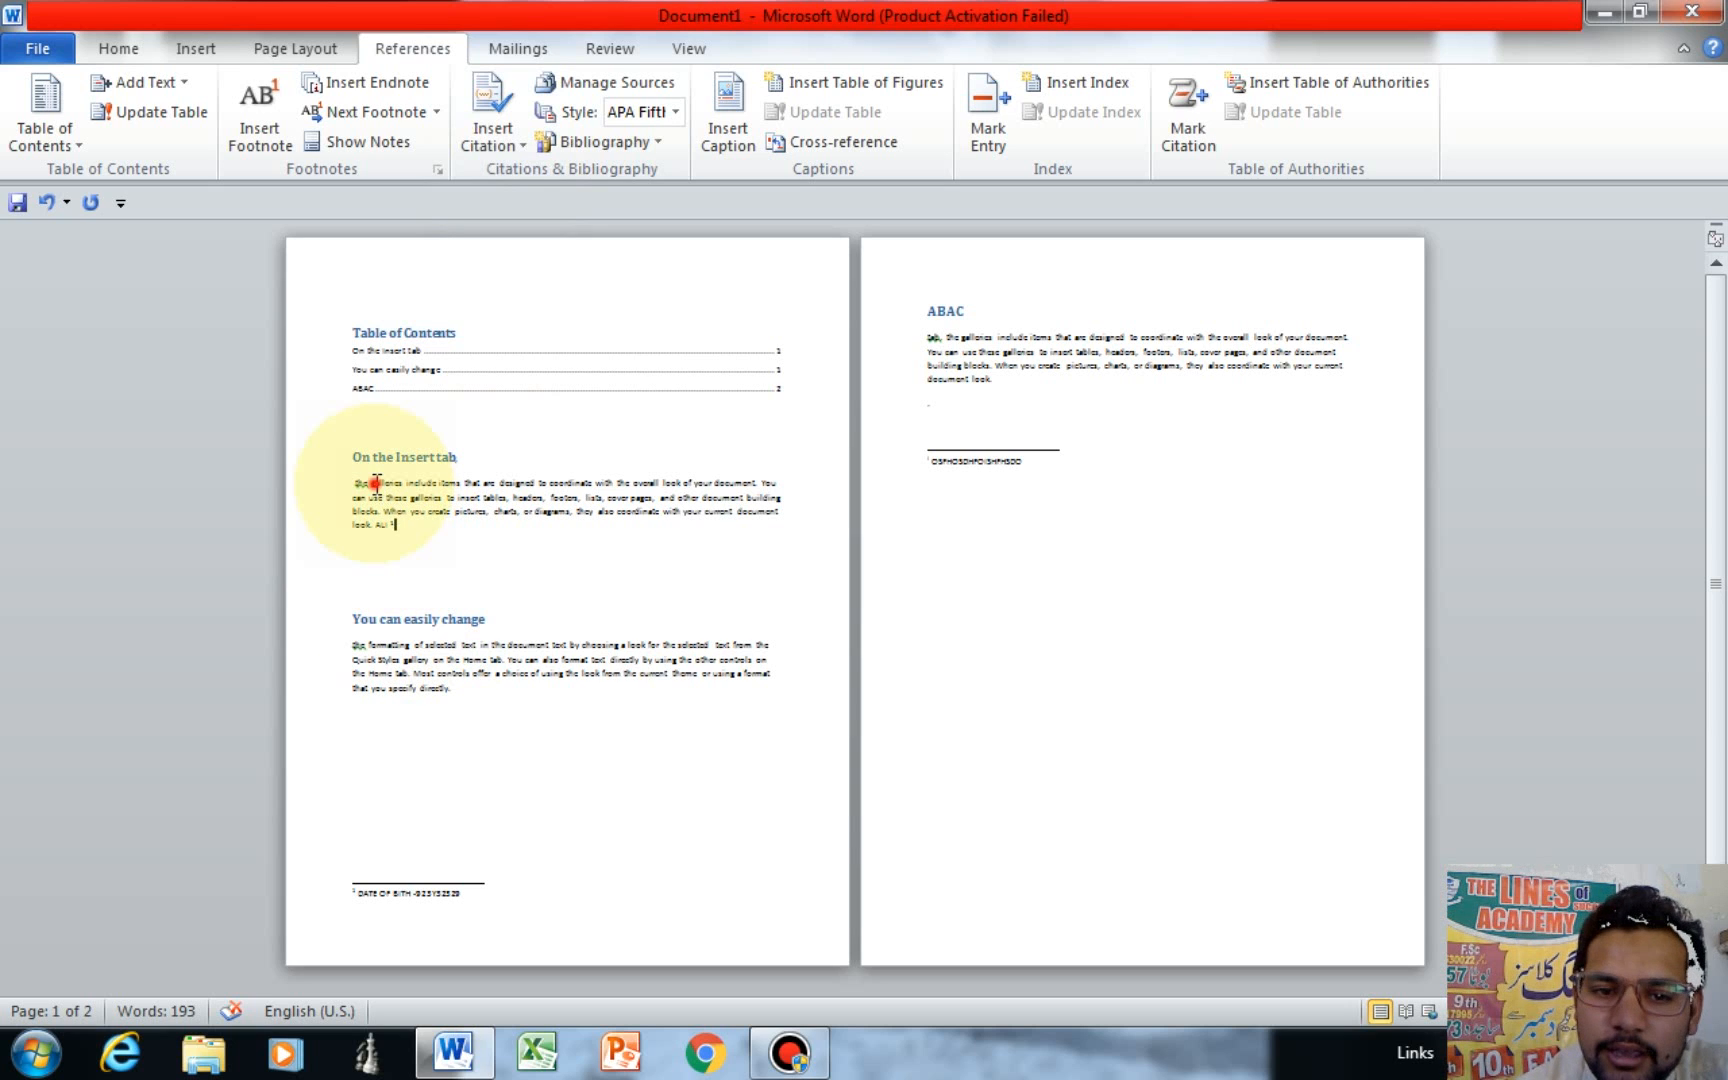
drag(371, 483, 450, 537)
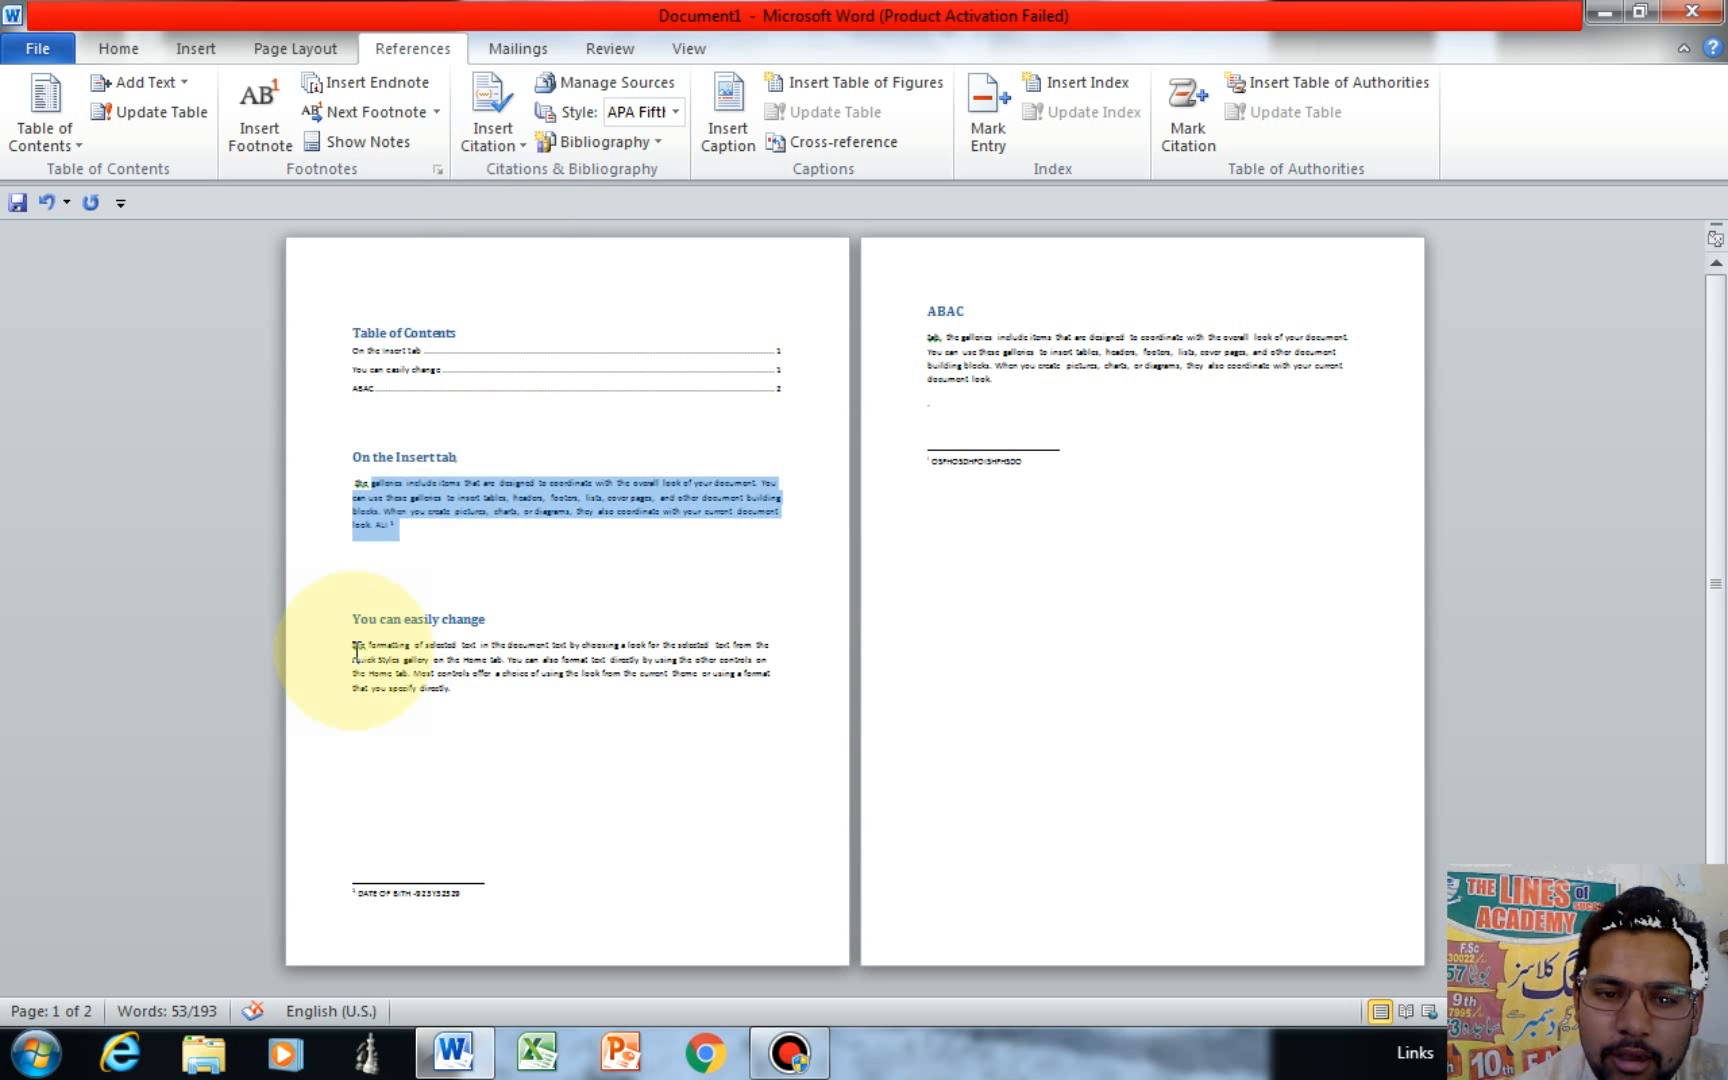
drag(353, 645, 423, 677)
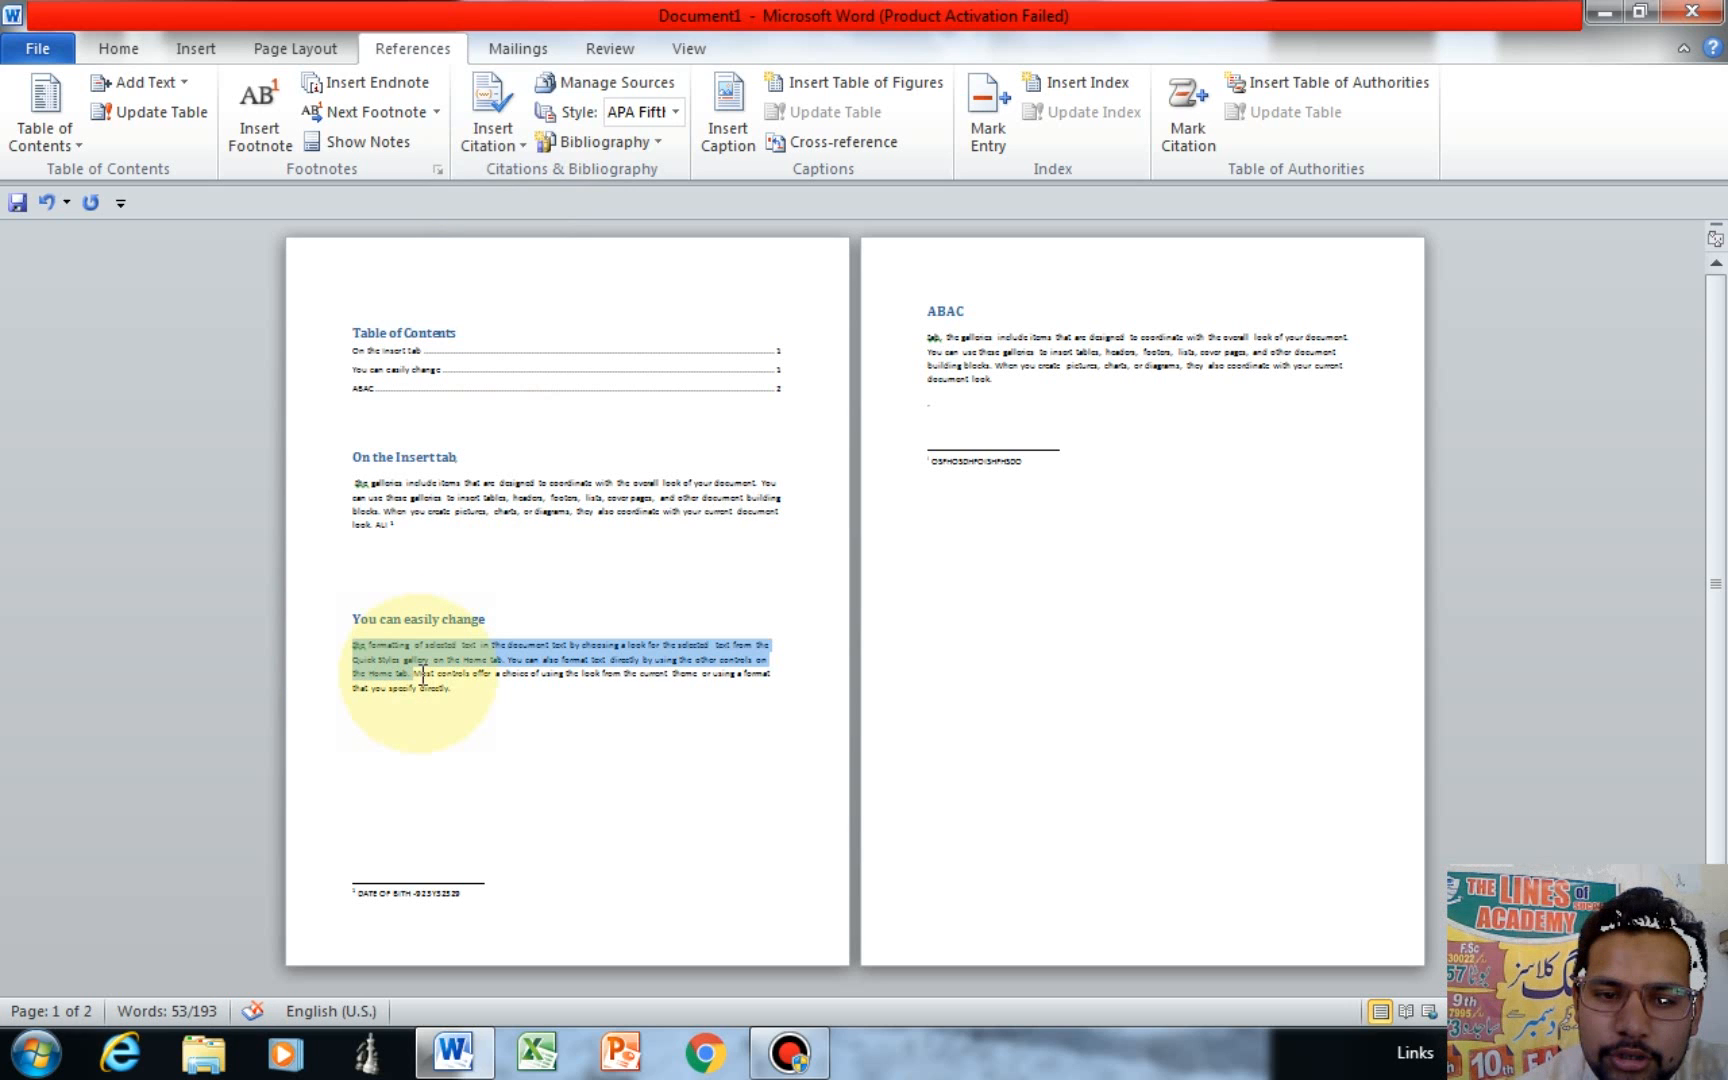
Start a new Book source for a citation at the end of the "You can easily change" paragraph and enter the author's name.
click(452, 688)
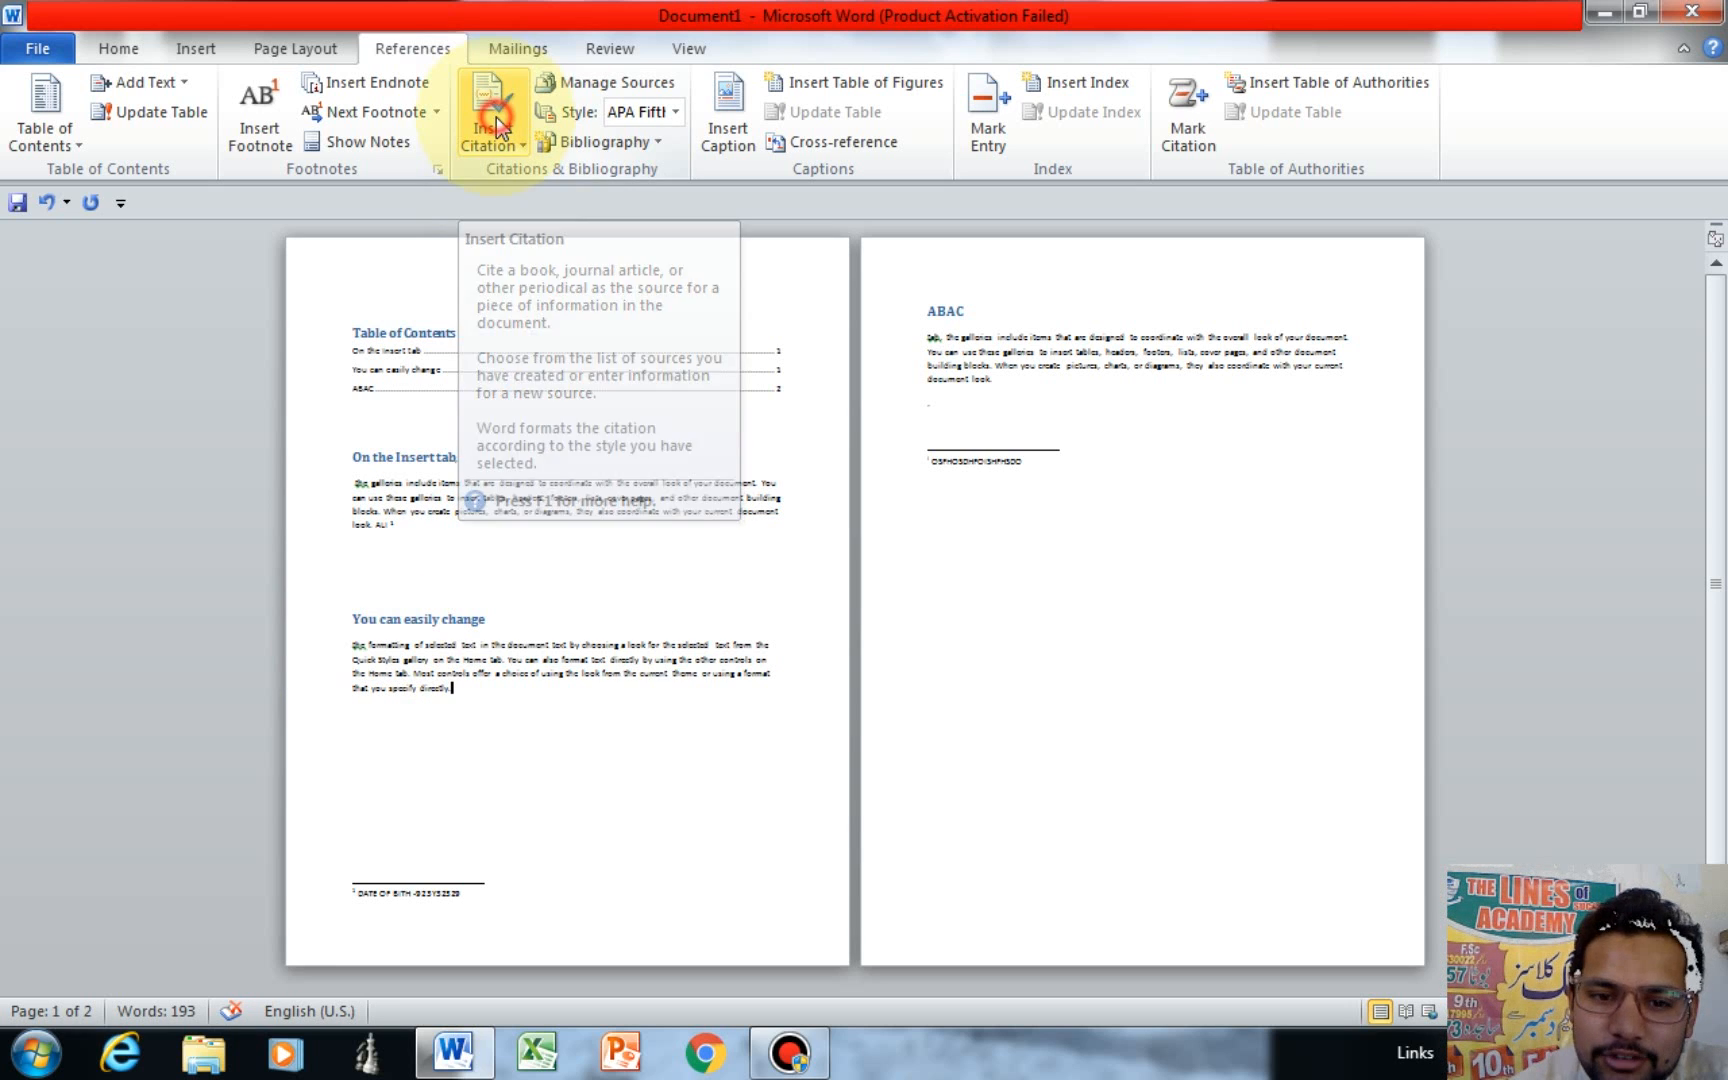
click(495, 117)
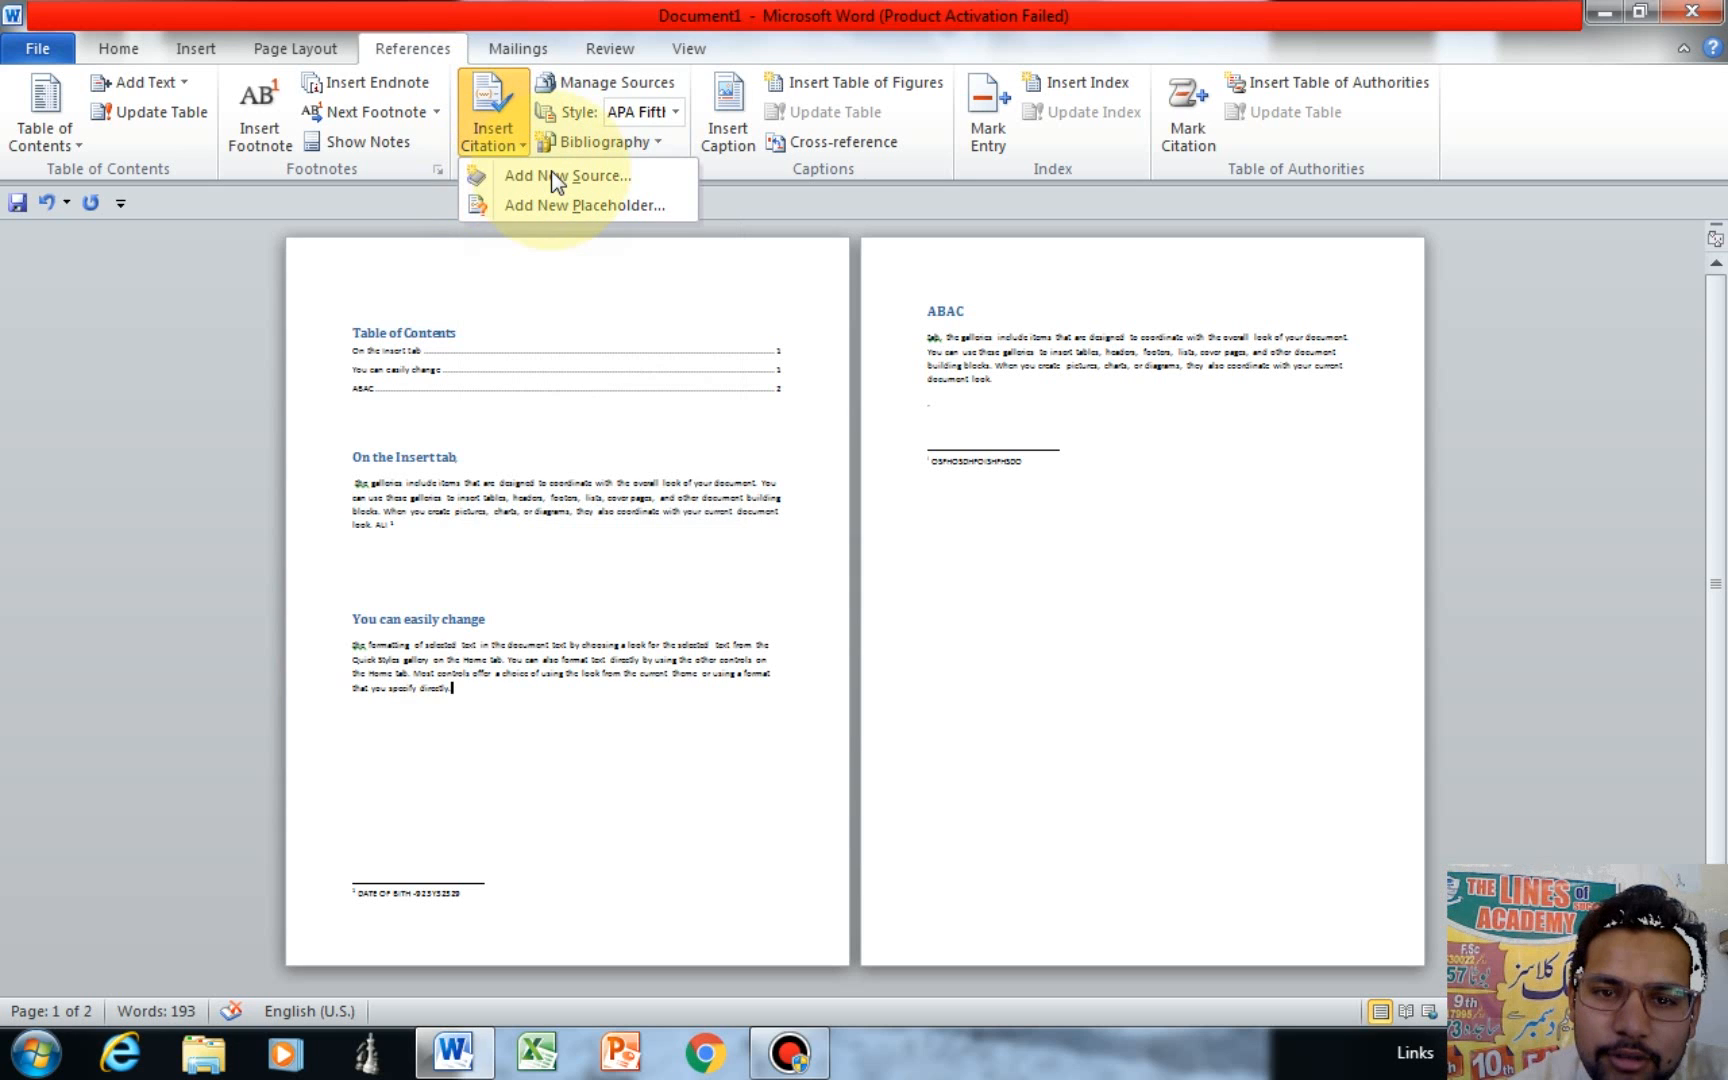
click(555, 178)
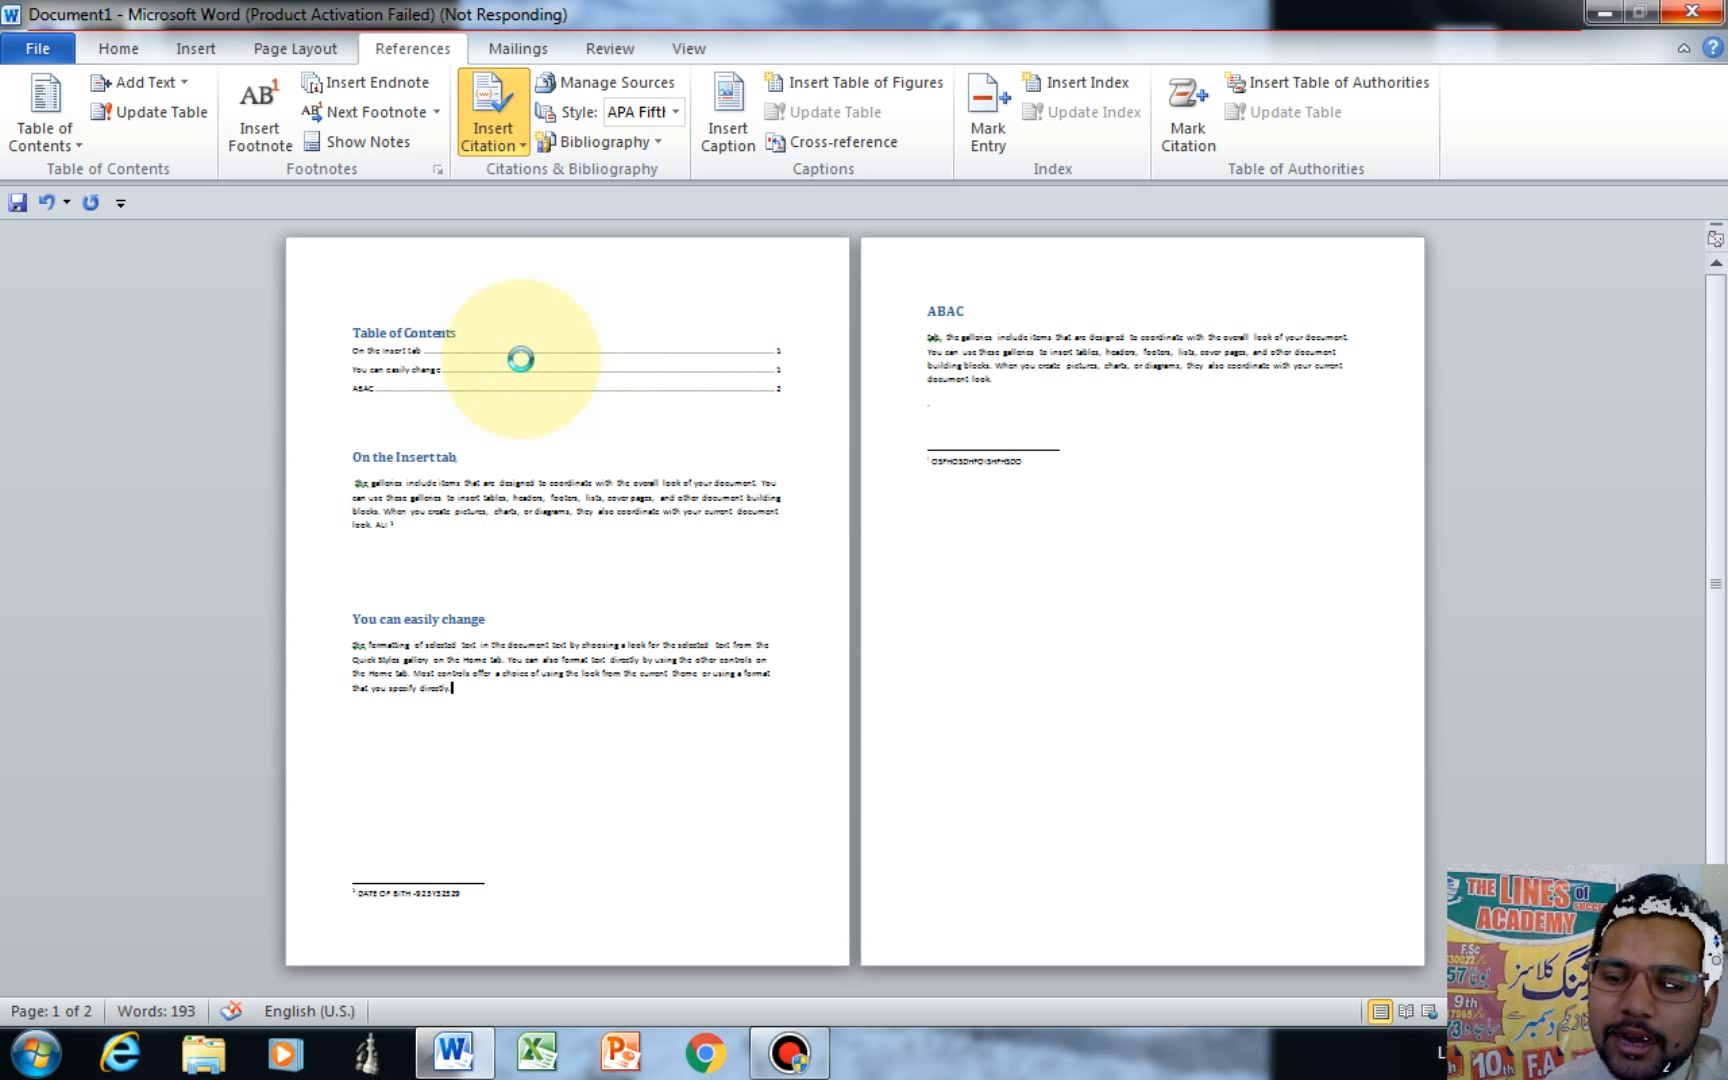
click(806, 1066)
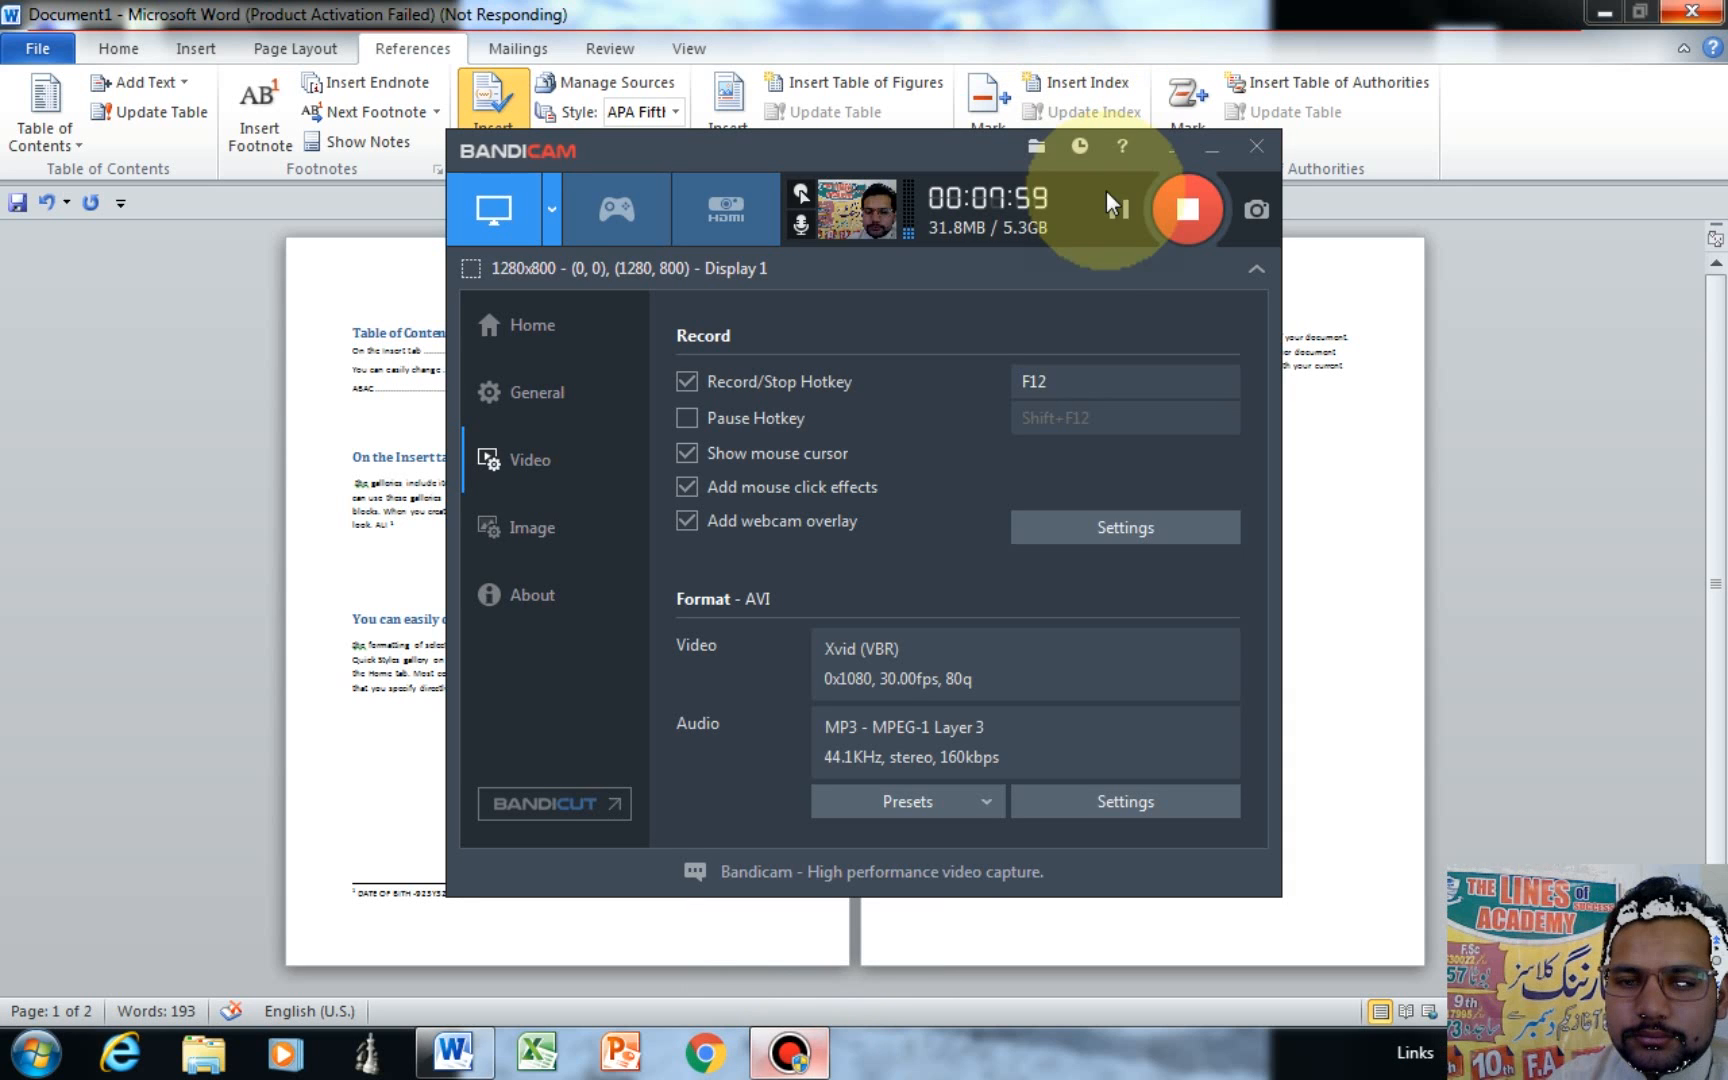
click(1210, 148)
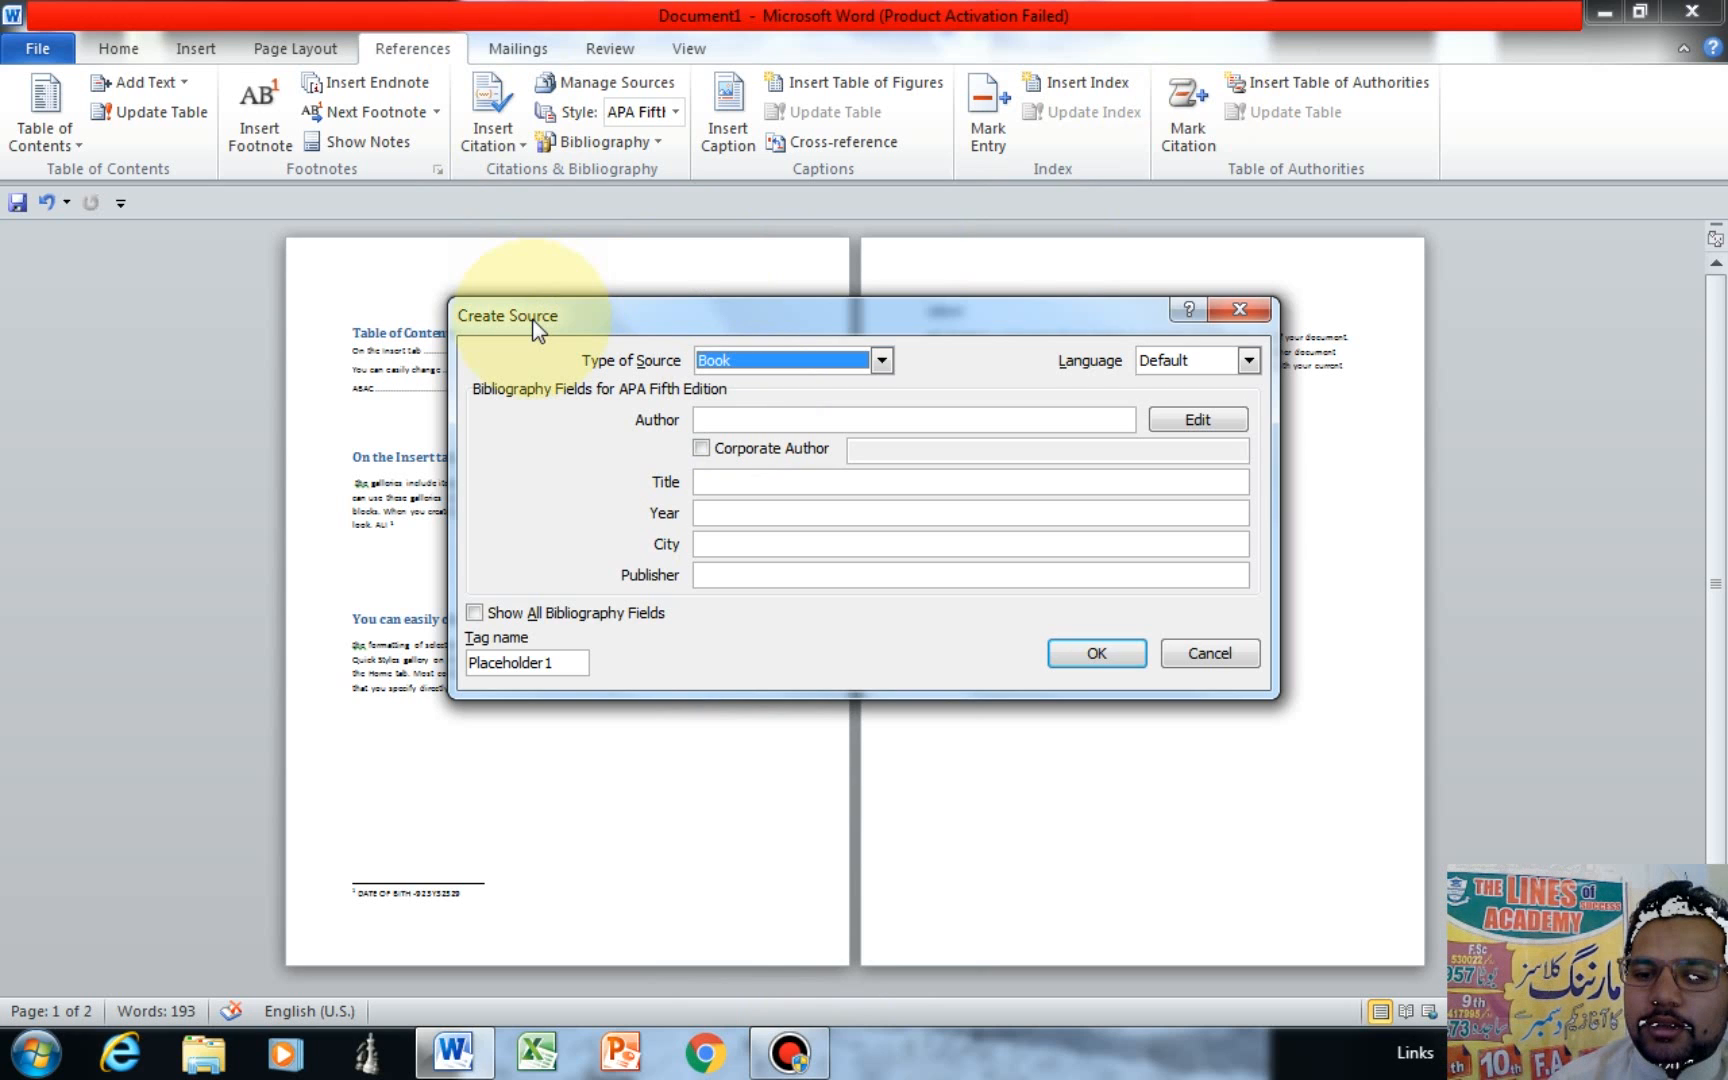
click(752, 420)
text(ALI)
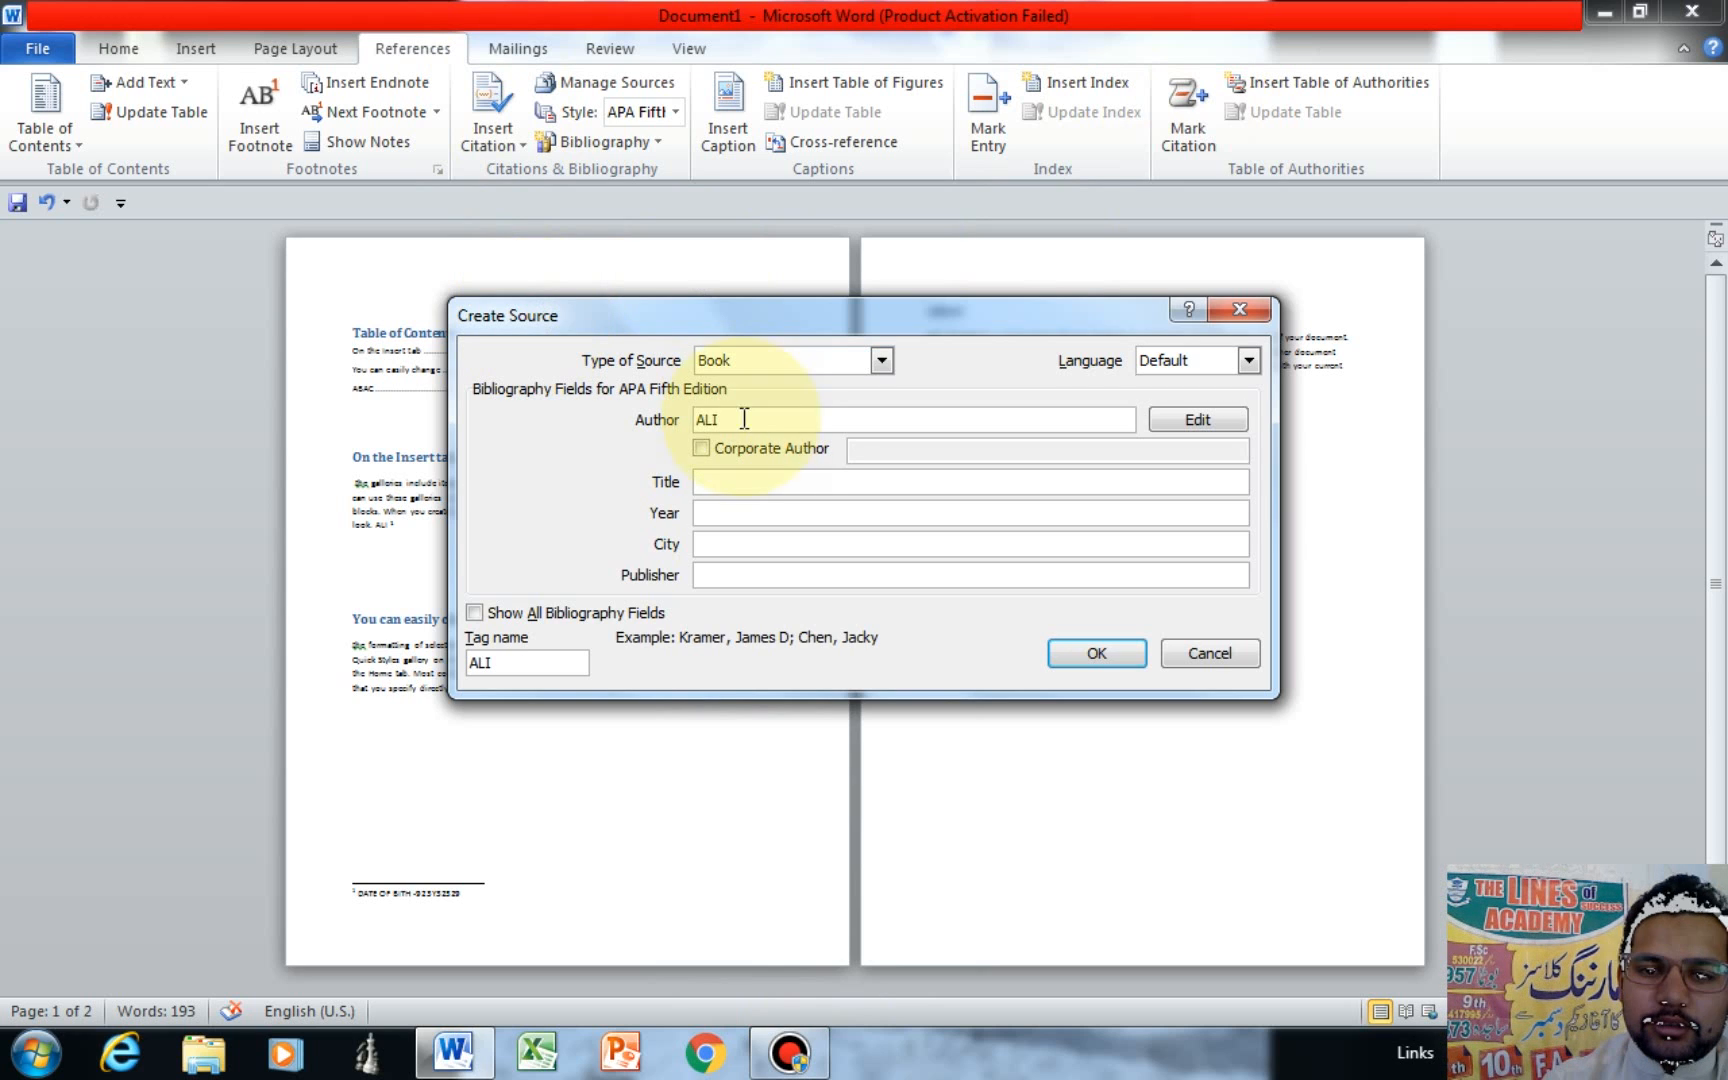
click(773, 360)
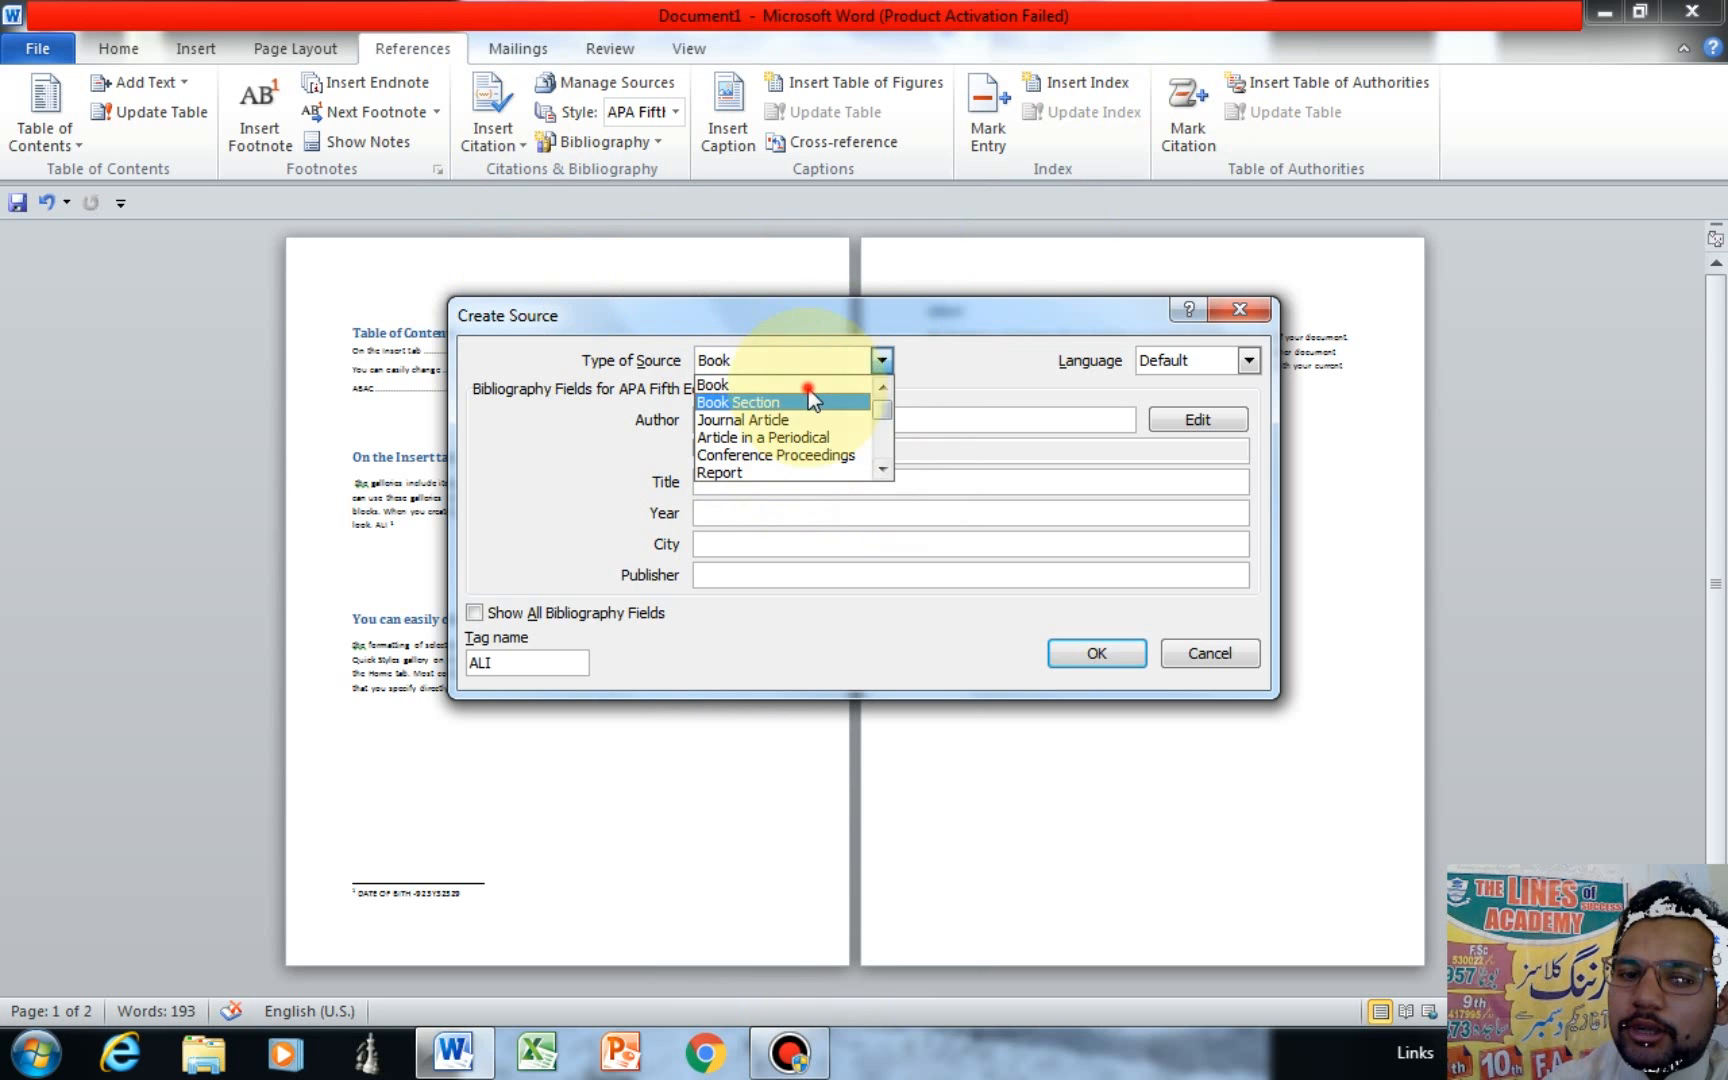
click(845, 384)
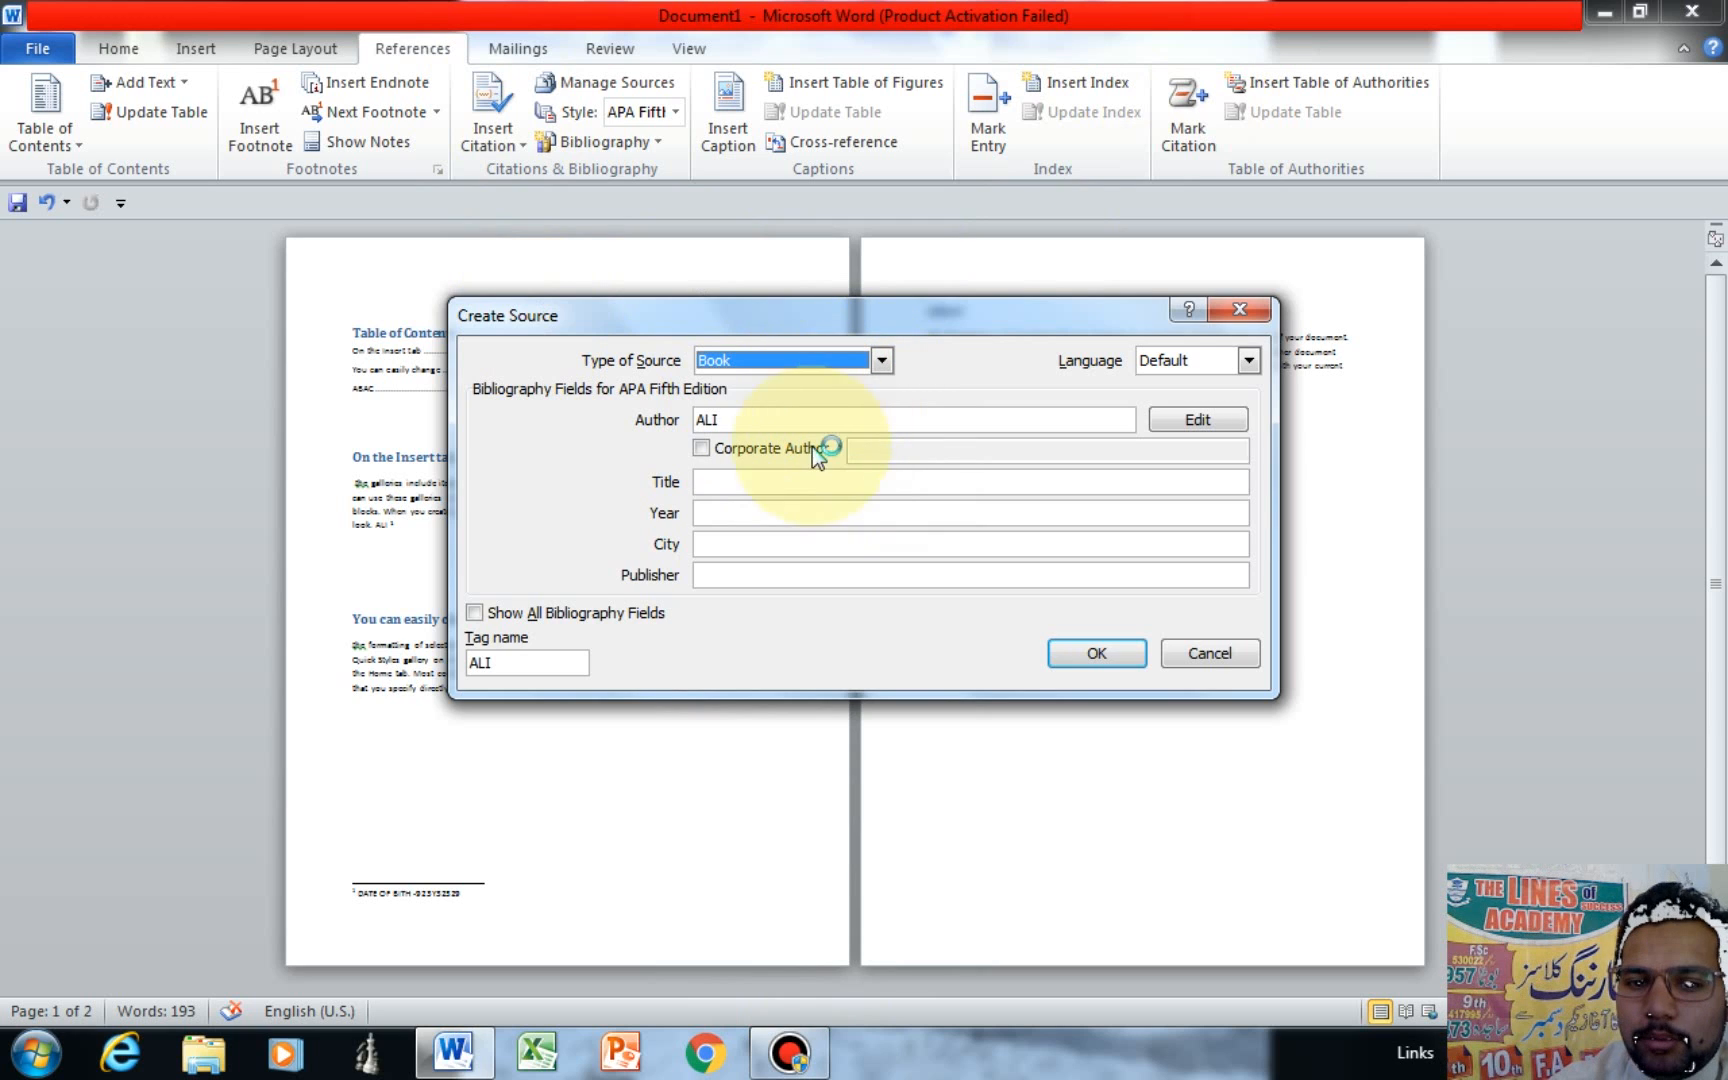
Set the new source's title to "BOOK" and its year to 2345.
click(757, 480)
text(BOOK)
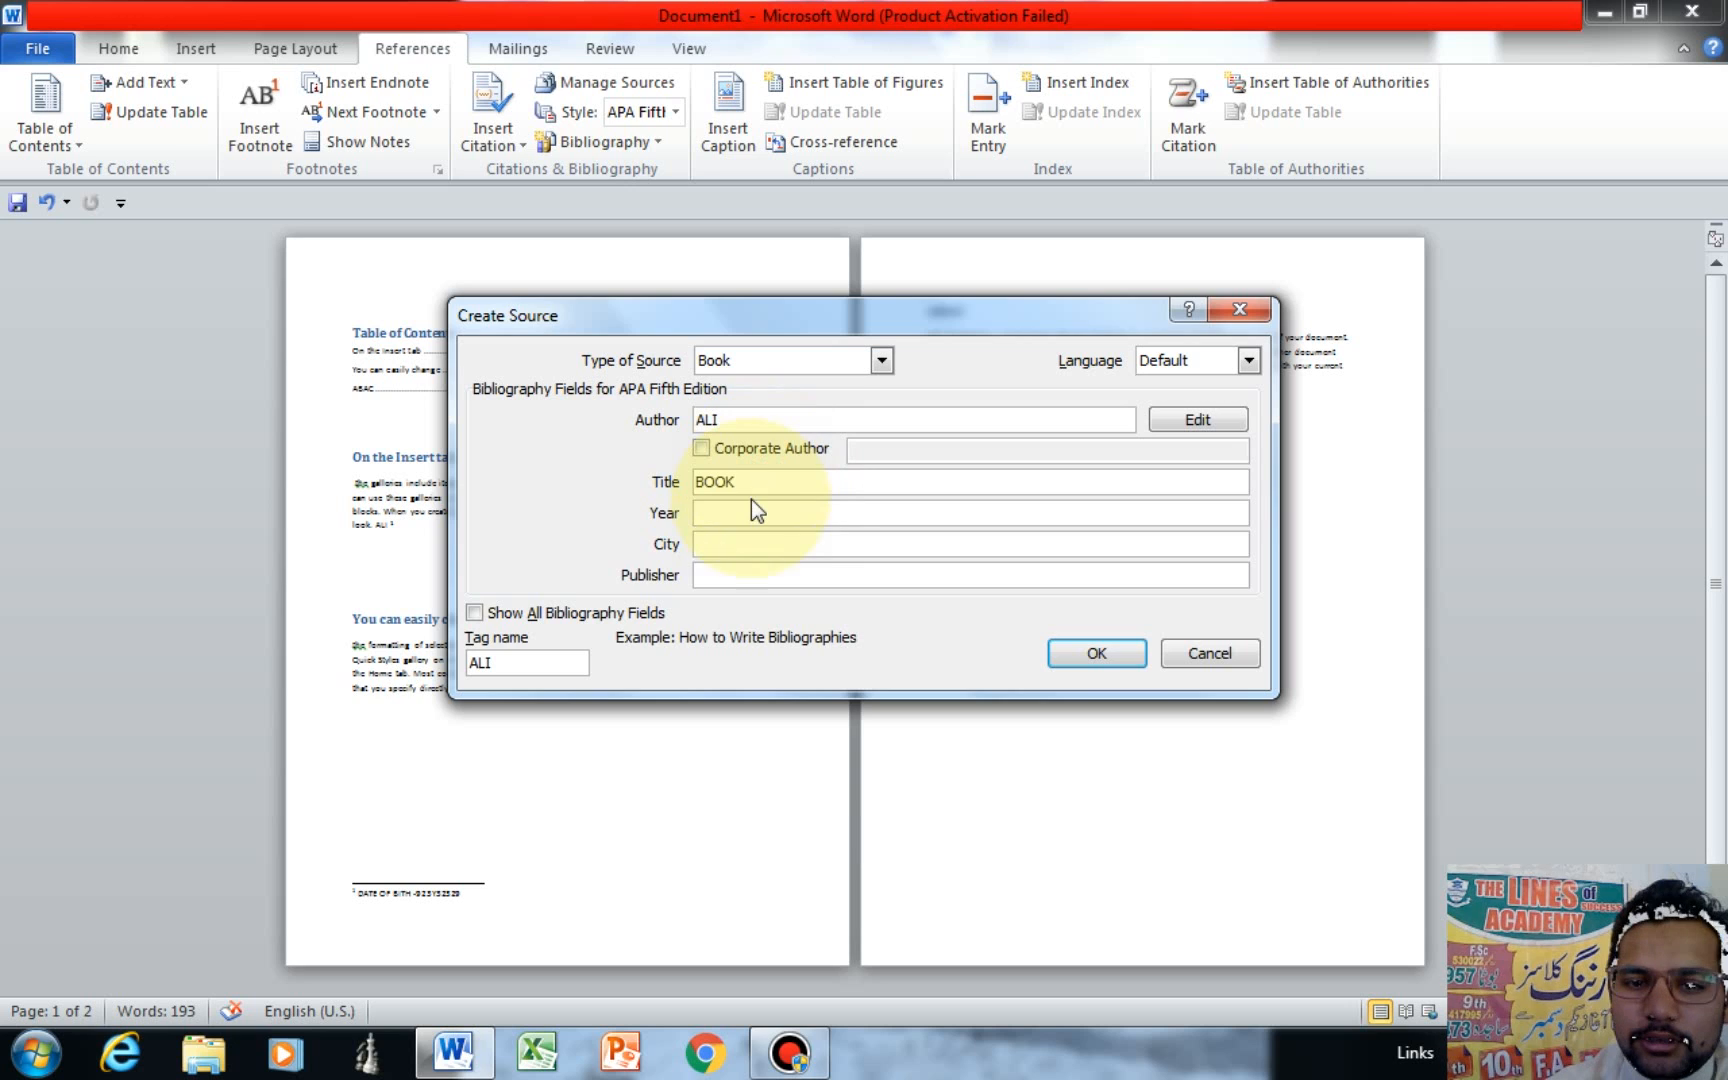
click(751, 508)
text(2345)
Set the source's city to "LAHORE" and publisher to "ABCS", and insert the citation.
click(752, 545)
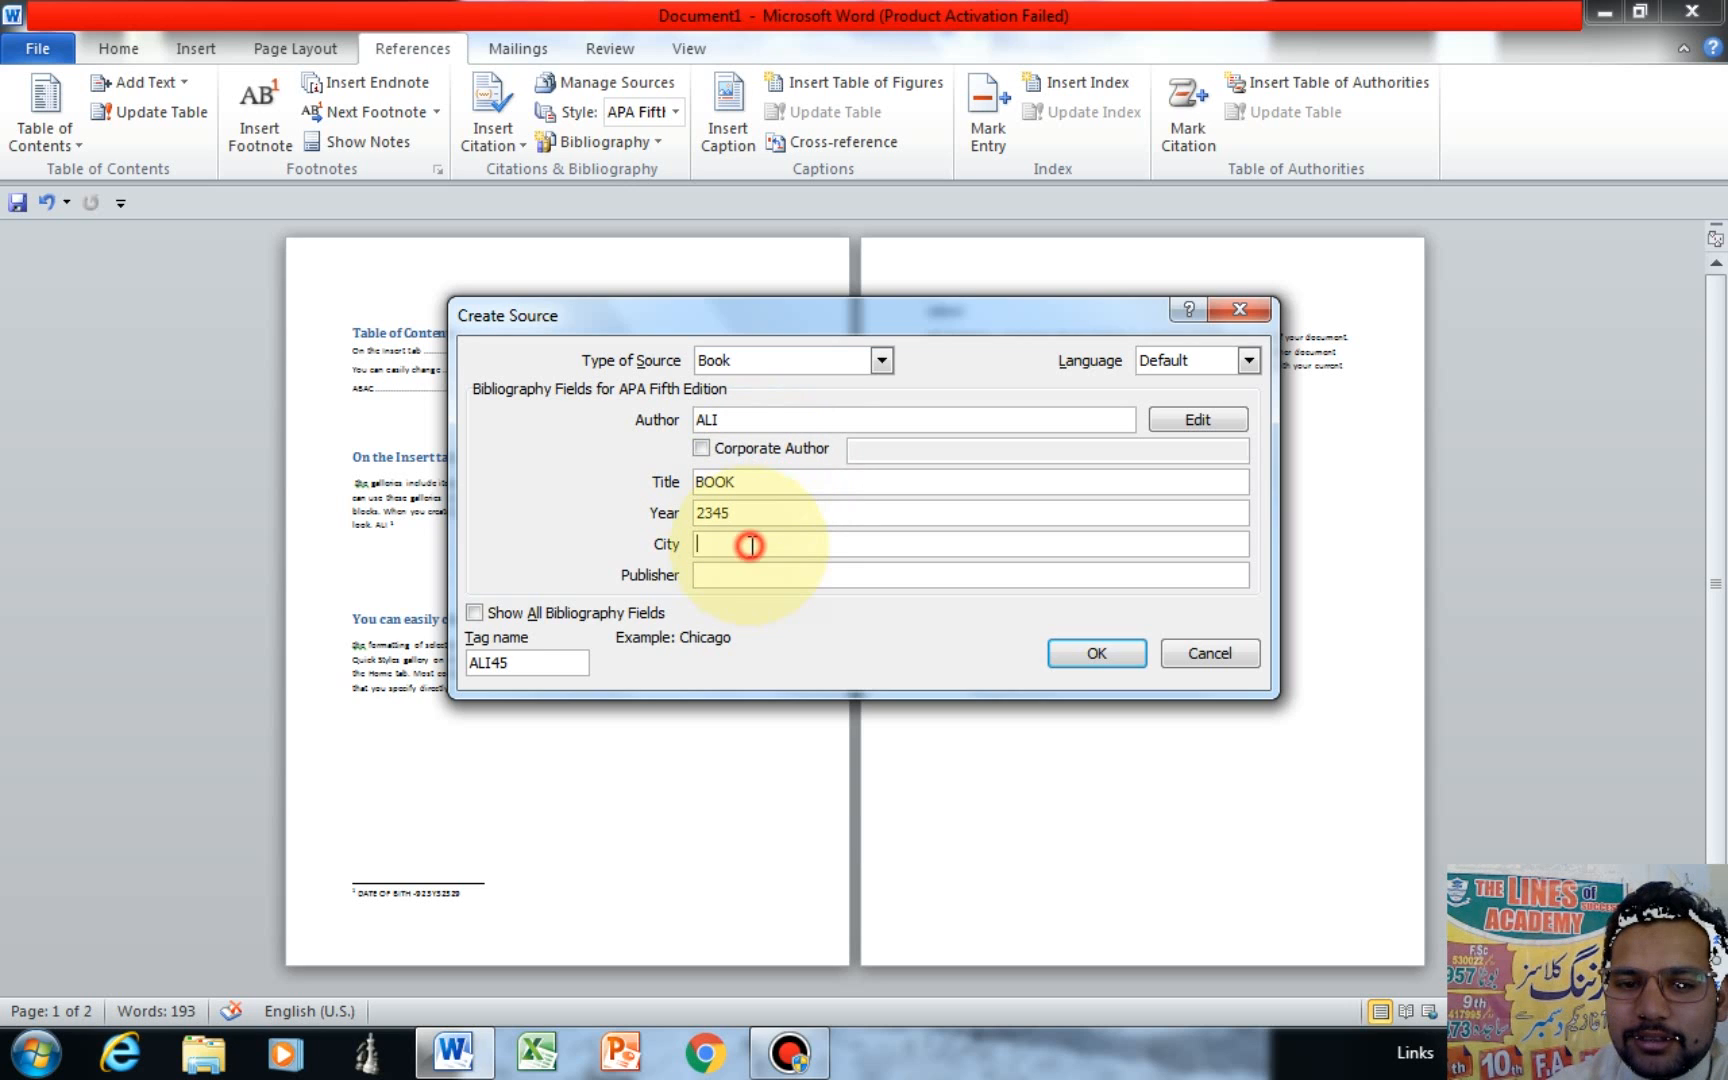
text(PAKI)
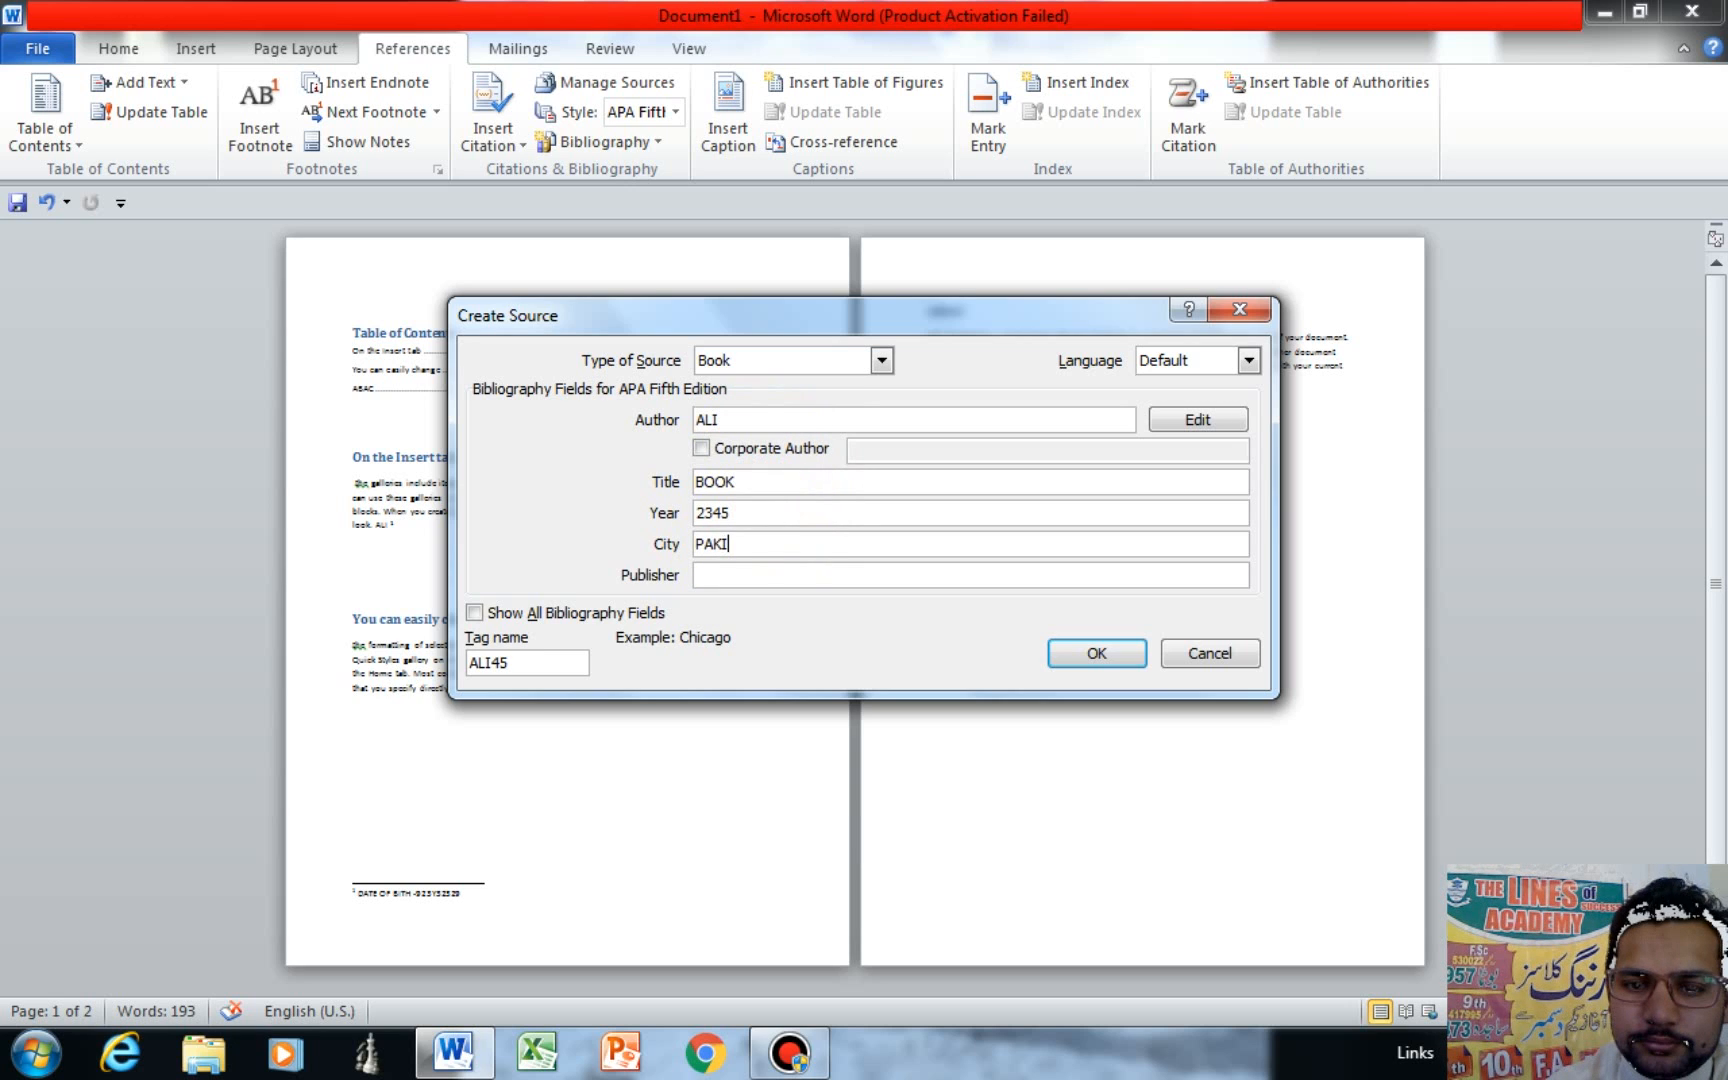
key(BackSpace)
key(BackSpace)
key(BackSpace)
key(BackSpace)
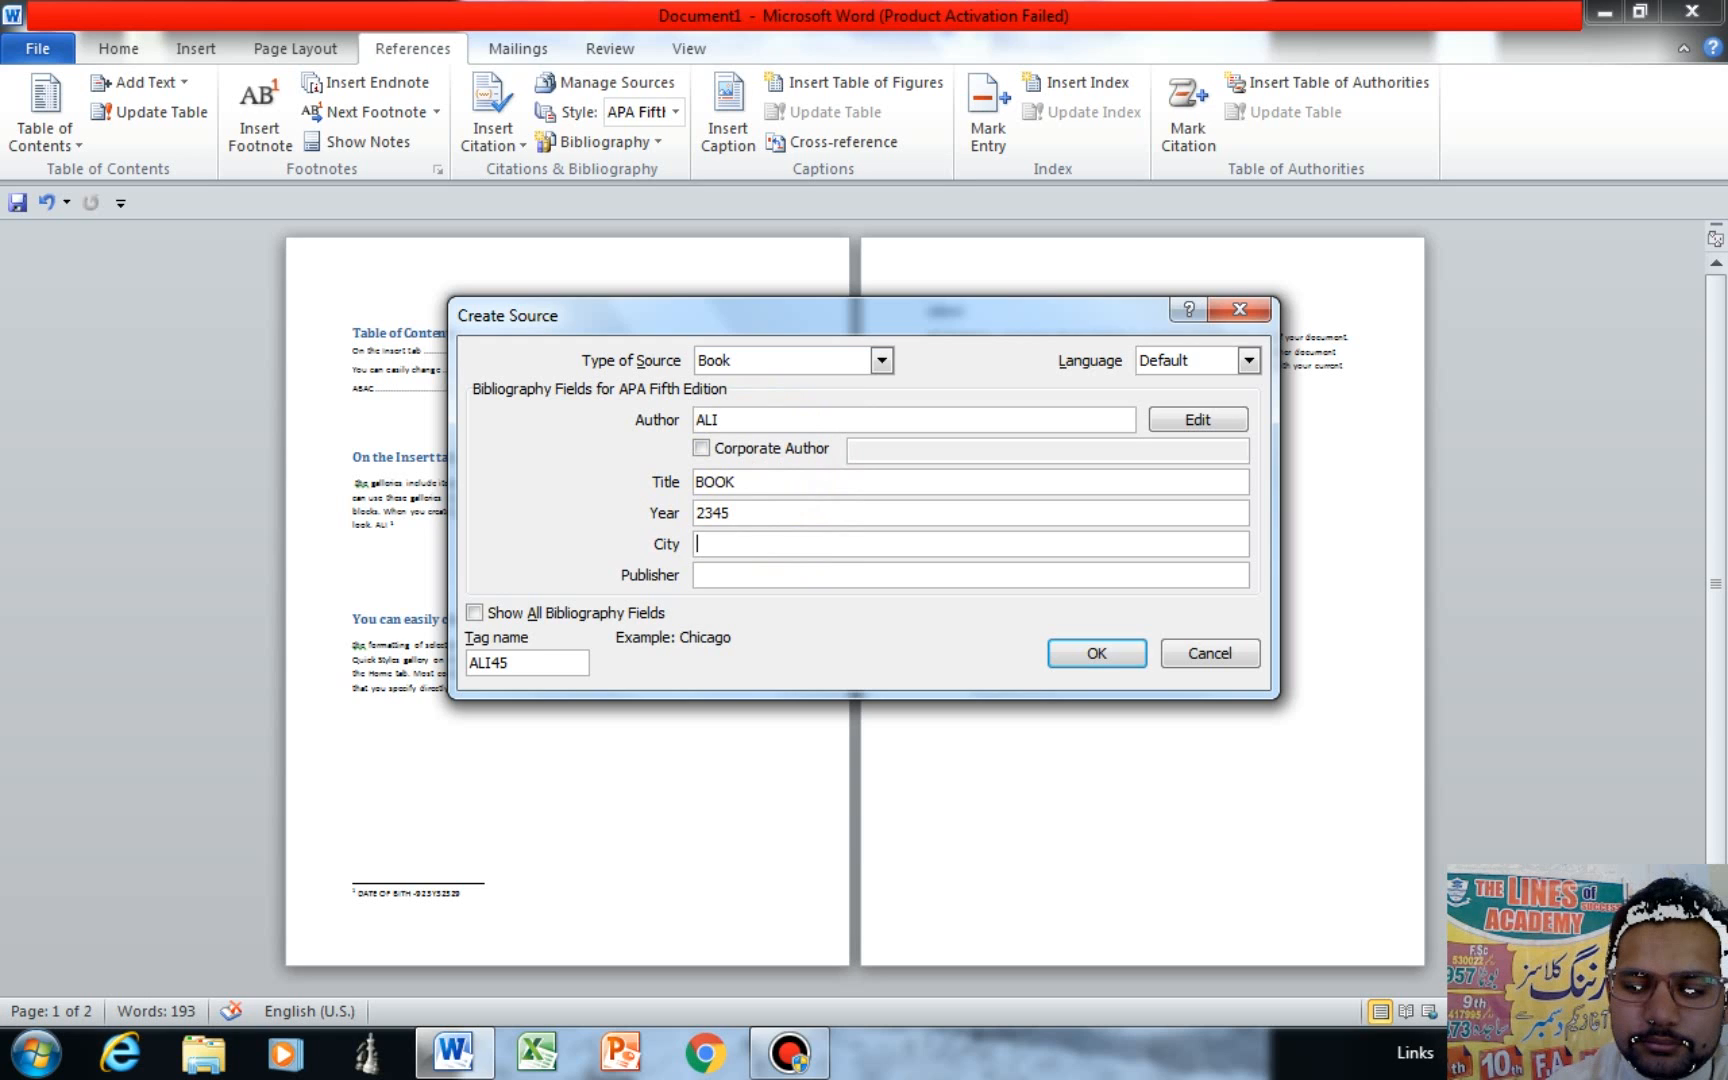
text(LAHORE)
click(736, 572)
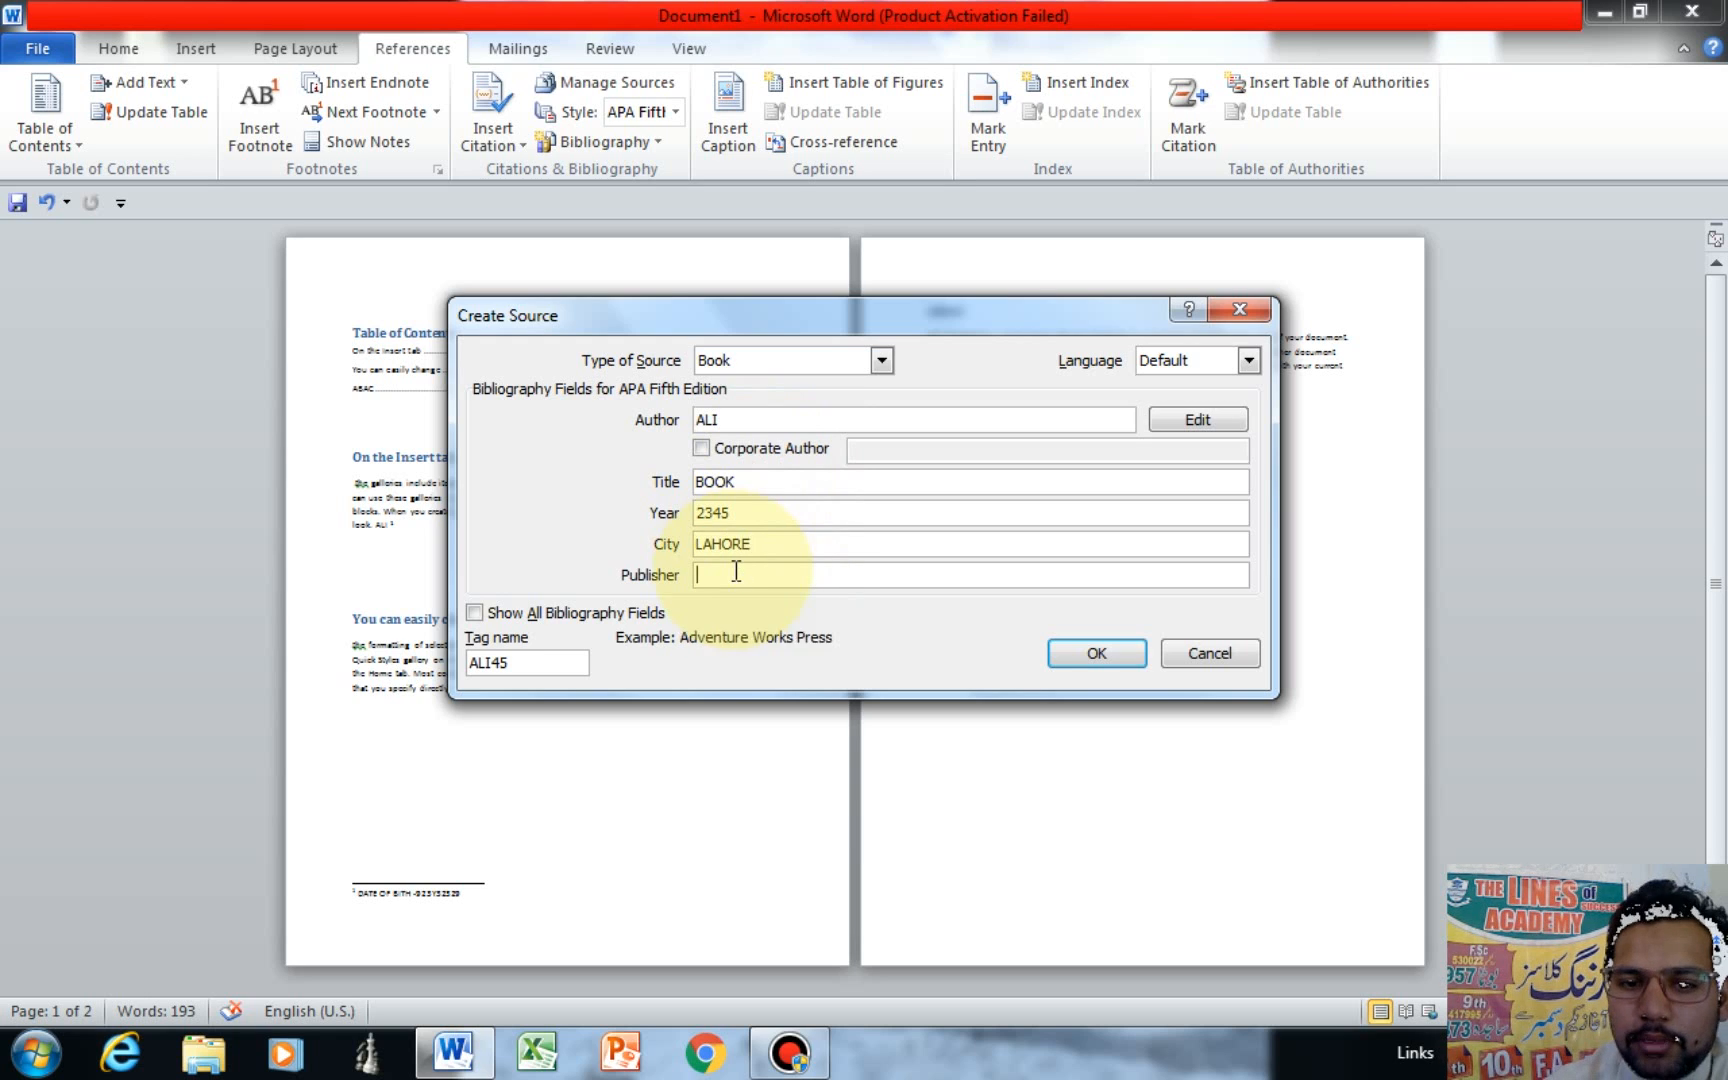
text(ABCS)
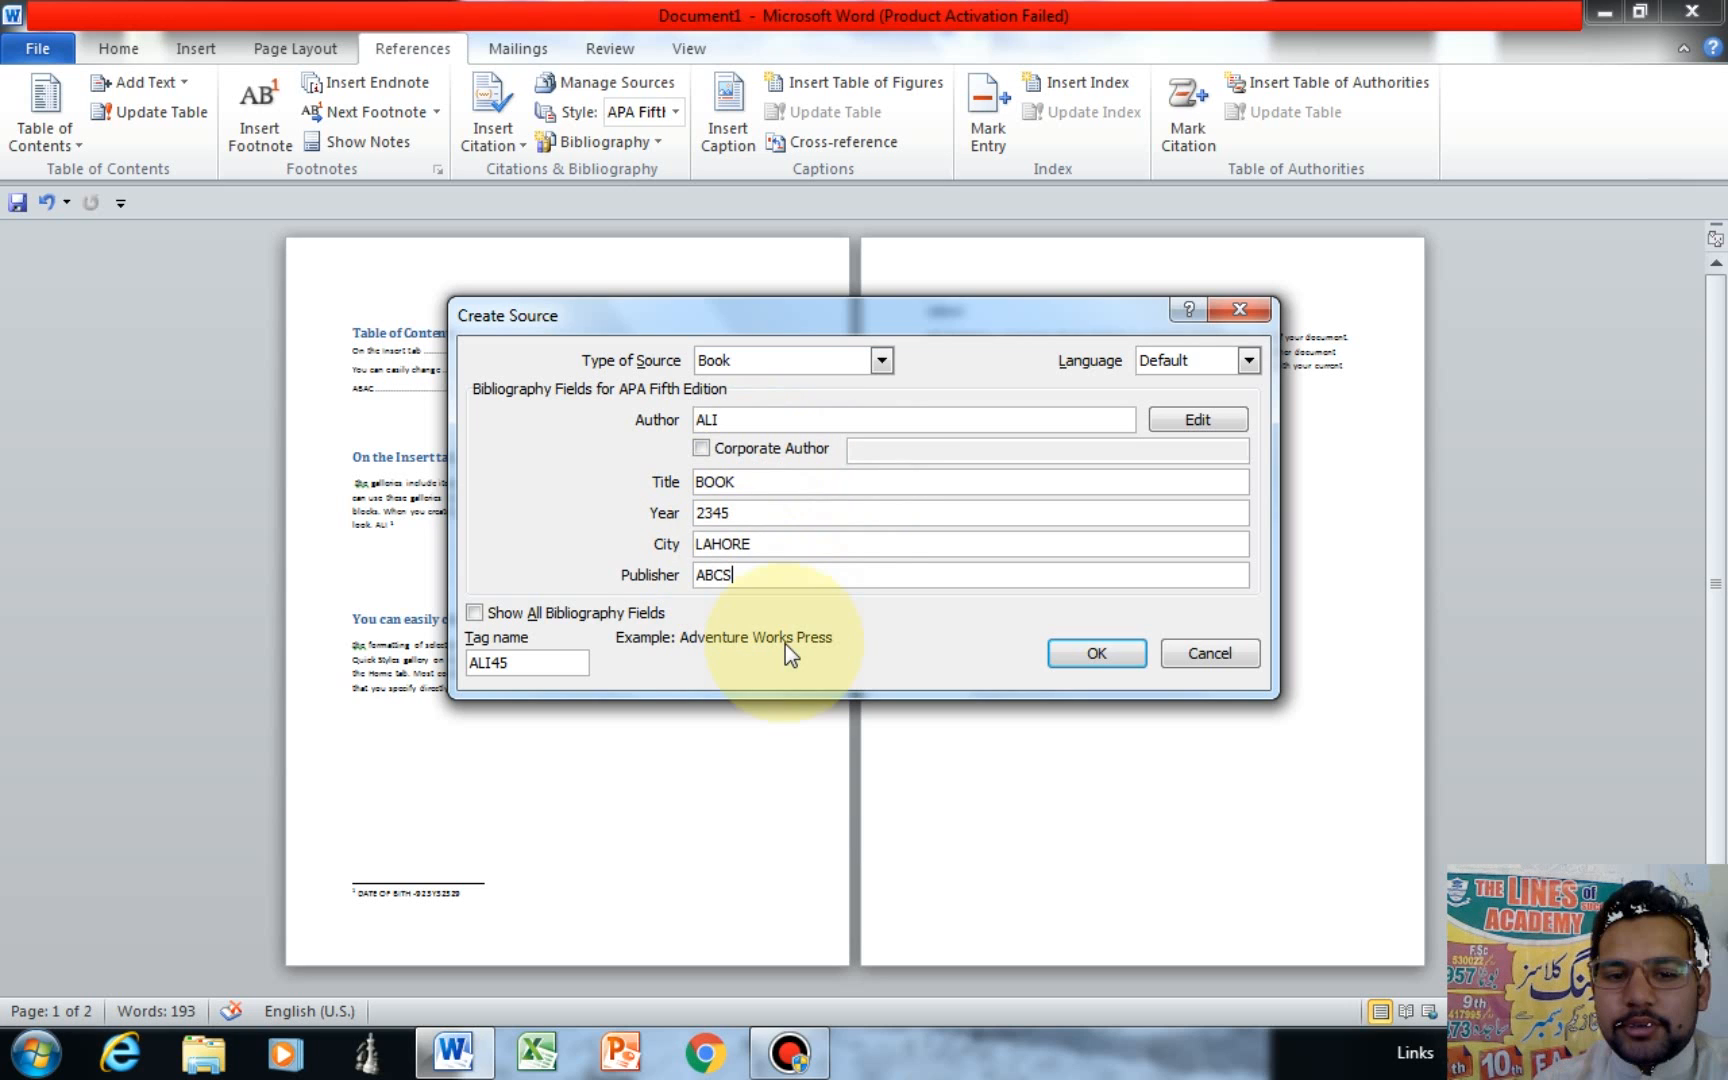
click(1088, 655)
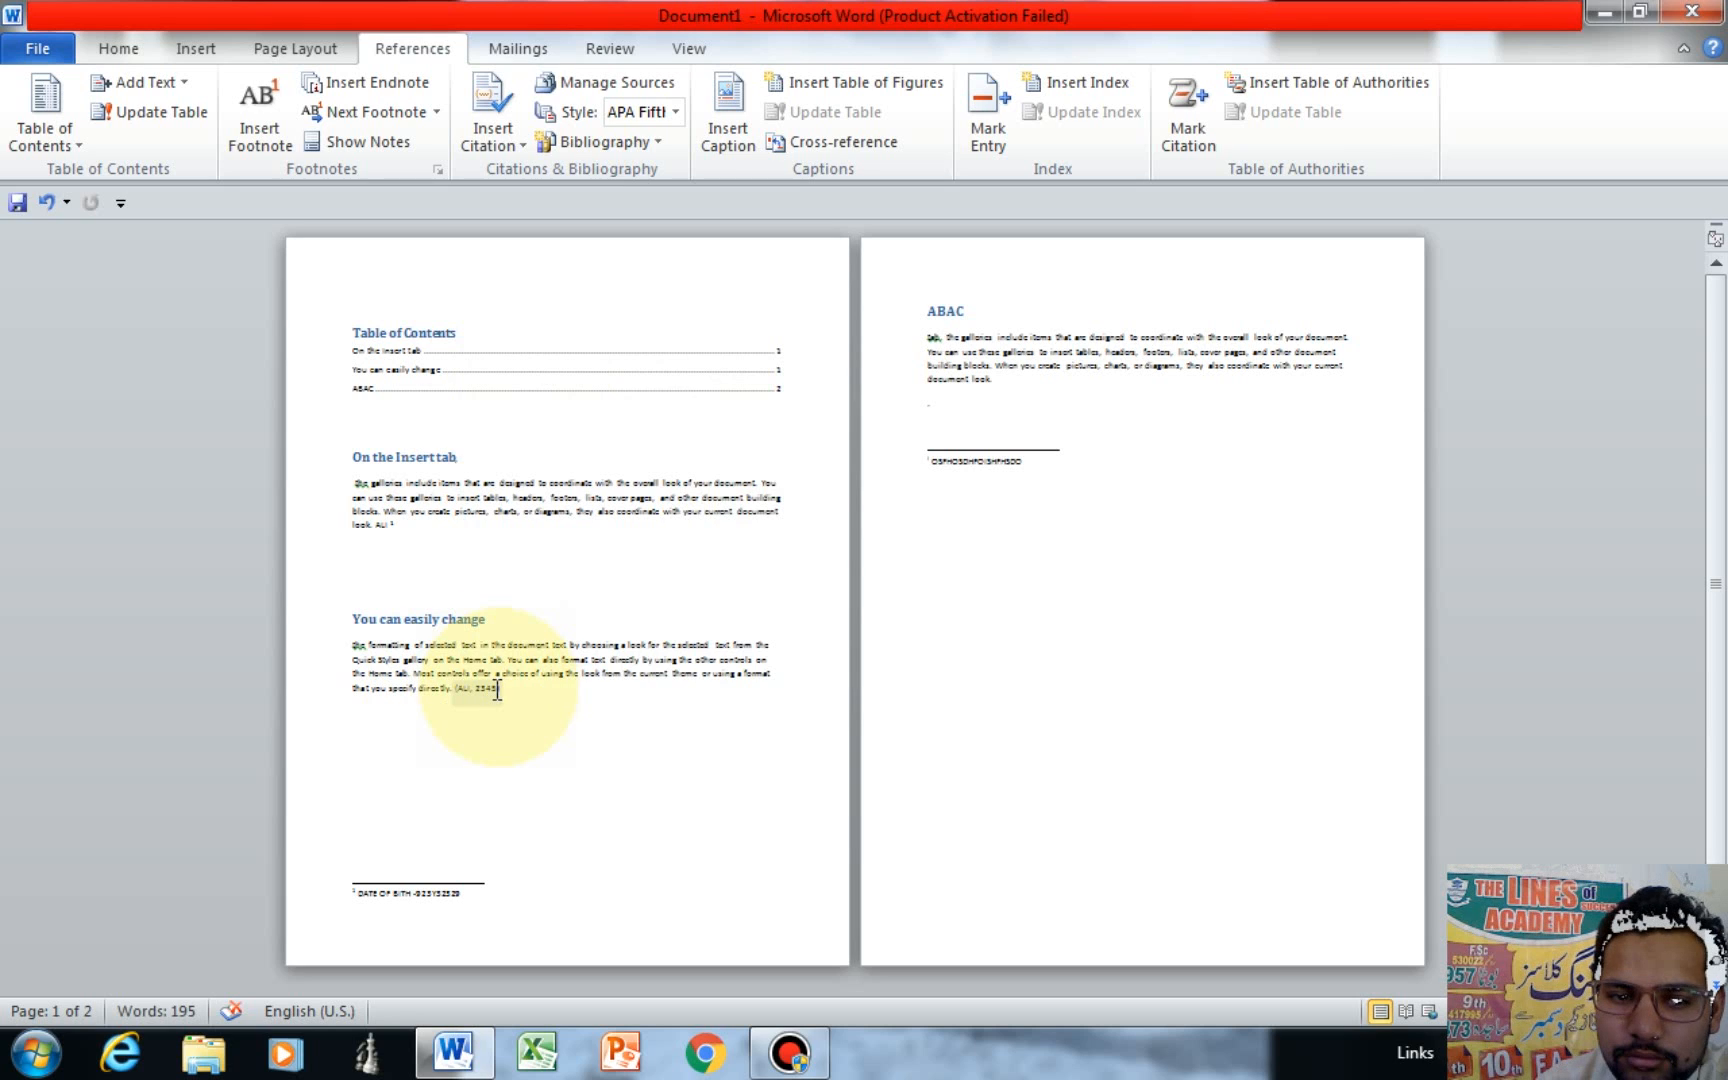
Insert the built-in Bibliography at the end of page 2, below the "ABAC" section.
click(957, 543)
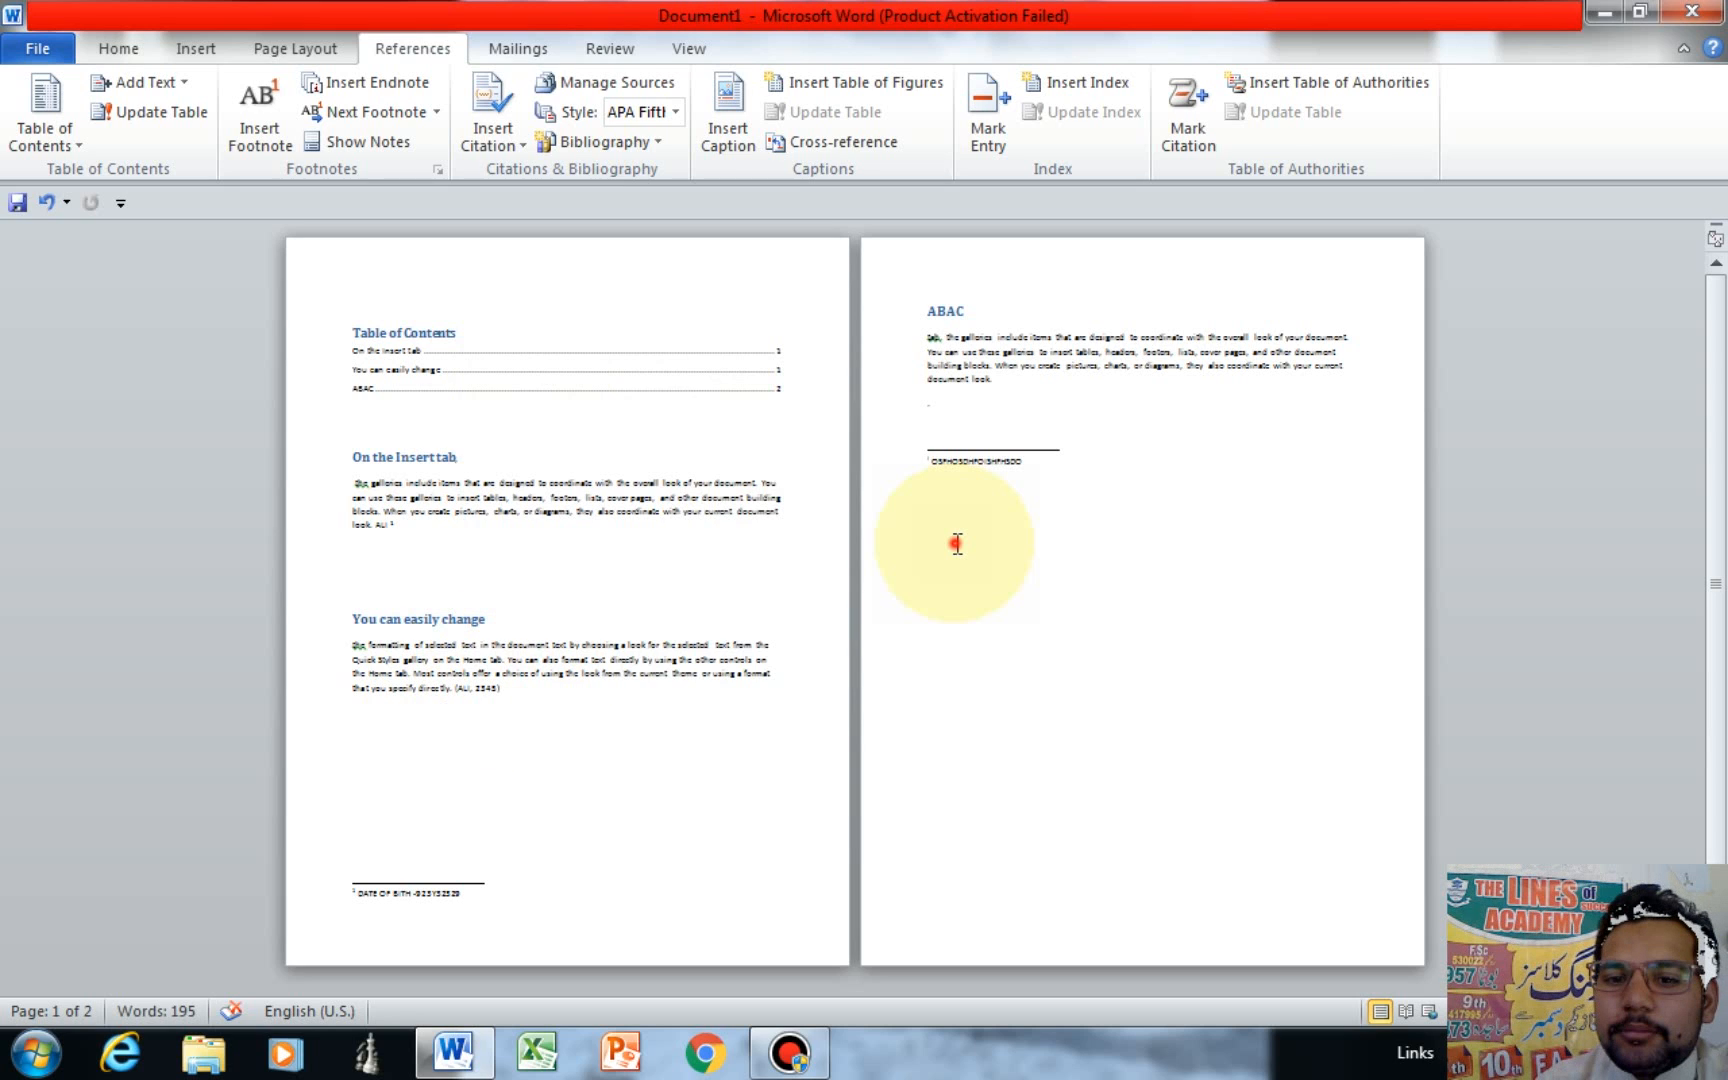
click(578, 142)
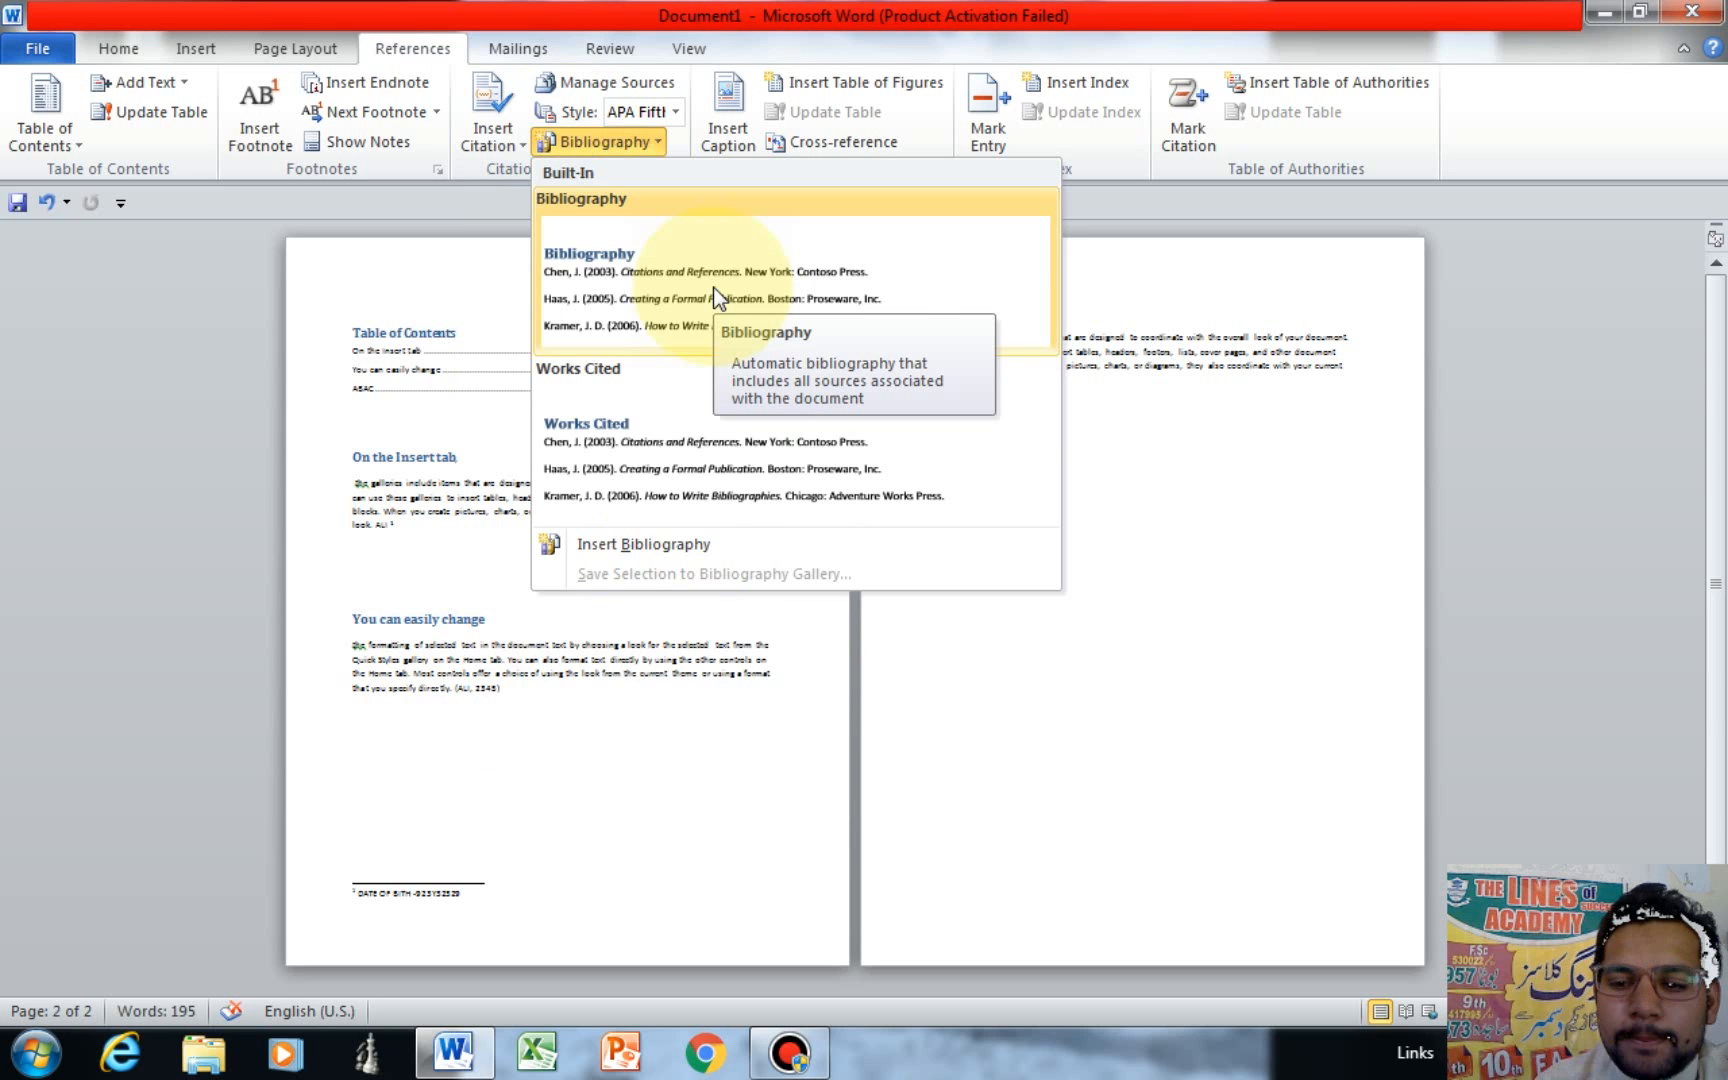
click(714, 290)
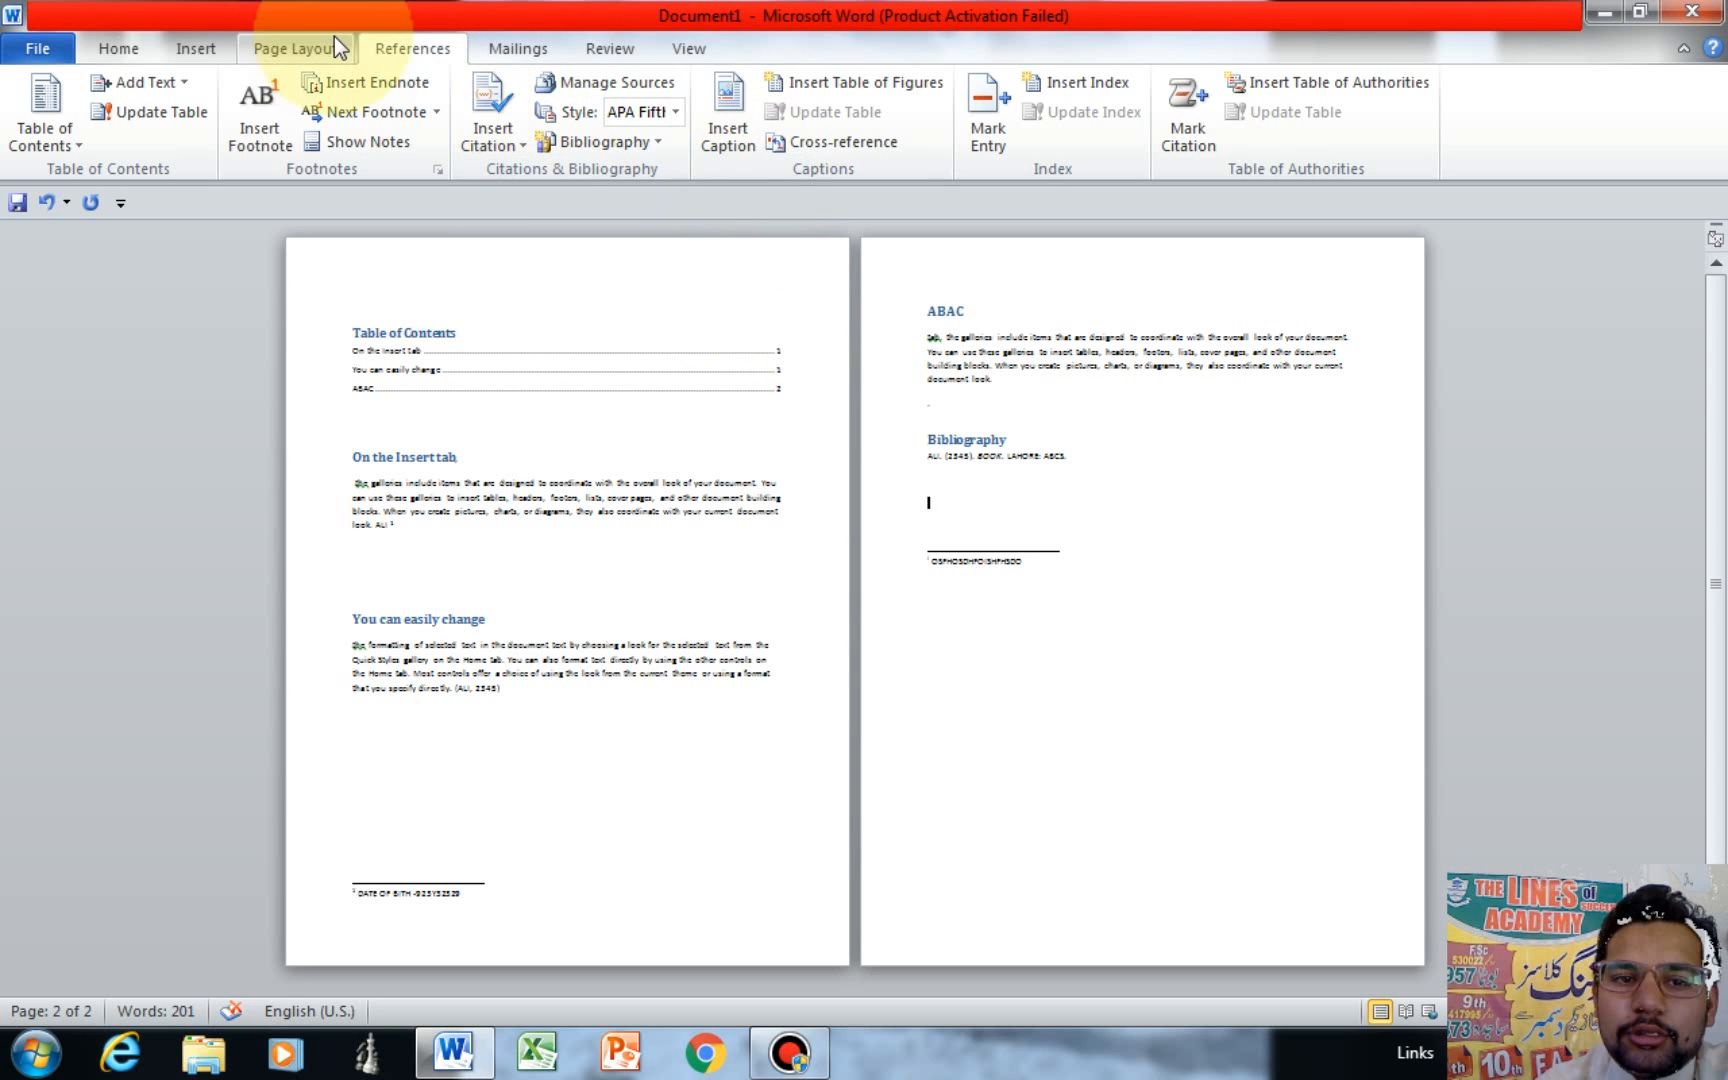
Place the cursor in the blank area below the "You can easily change" paragraph and set the zoom to 100%.
click(690, 50)
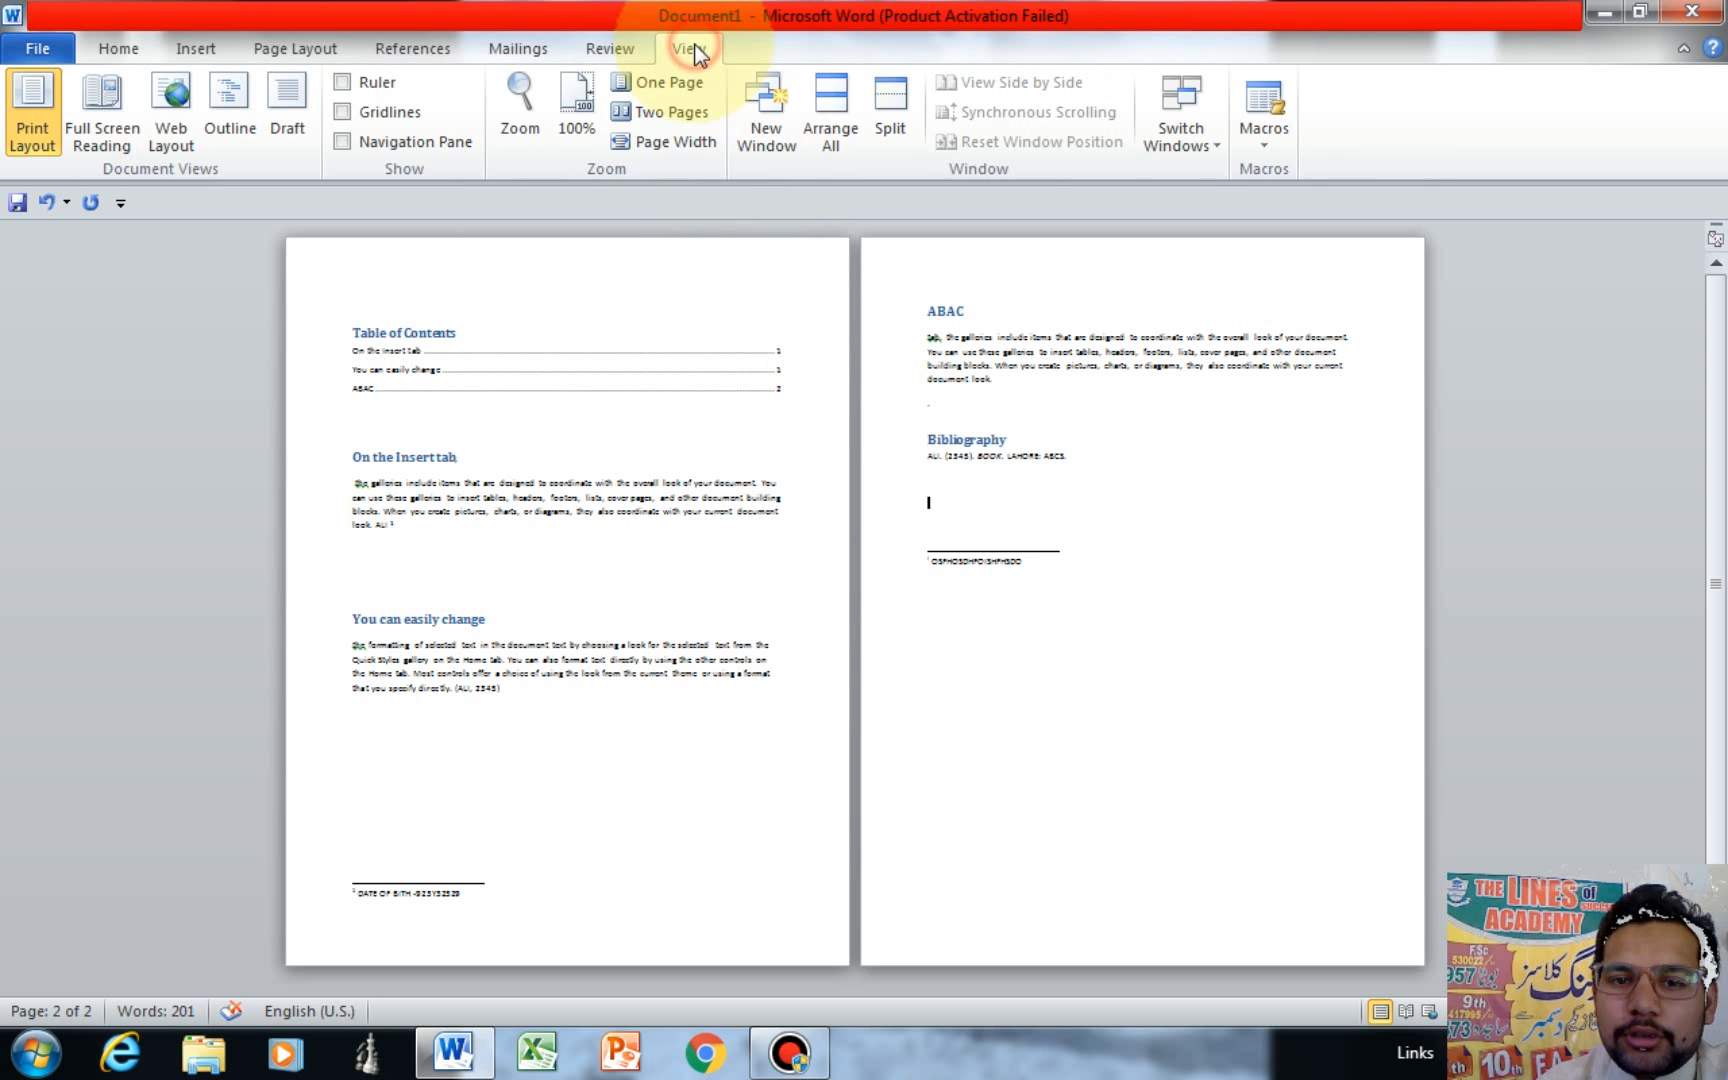
click(624, 82)
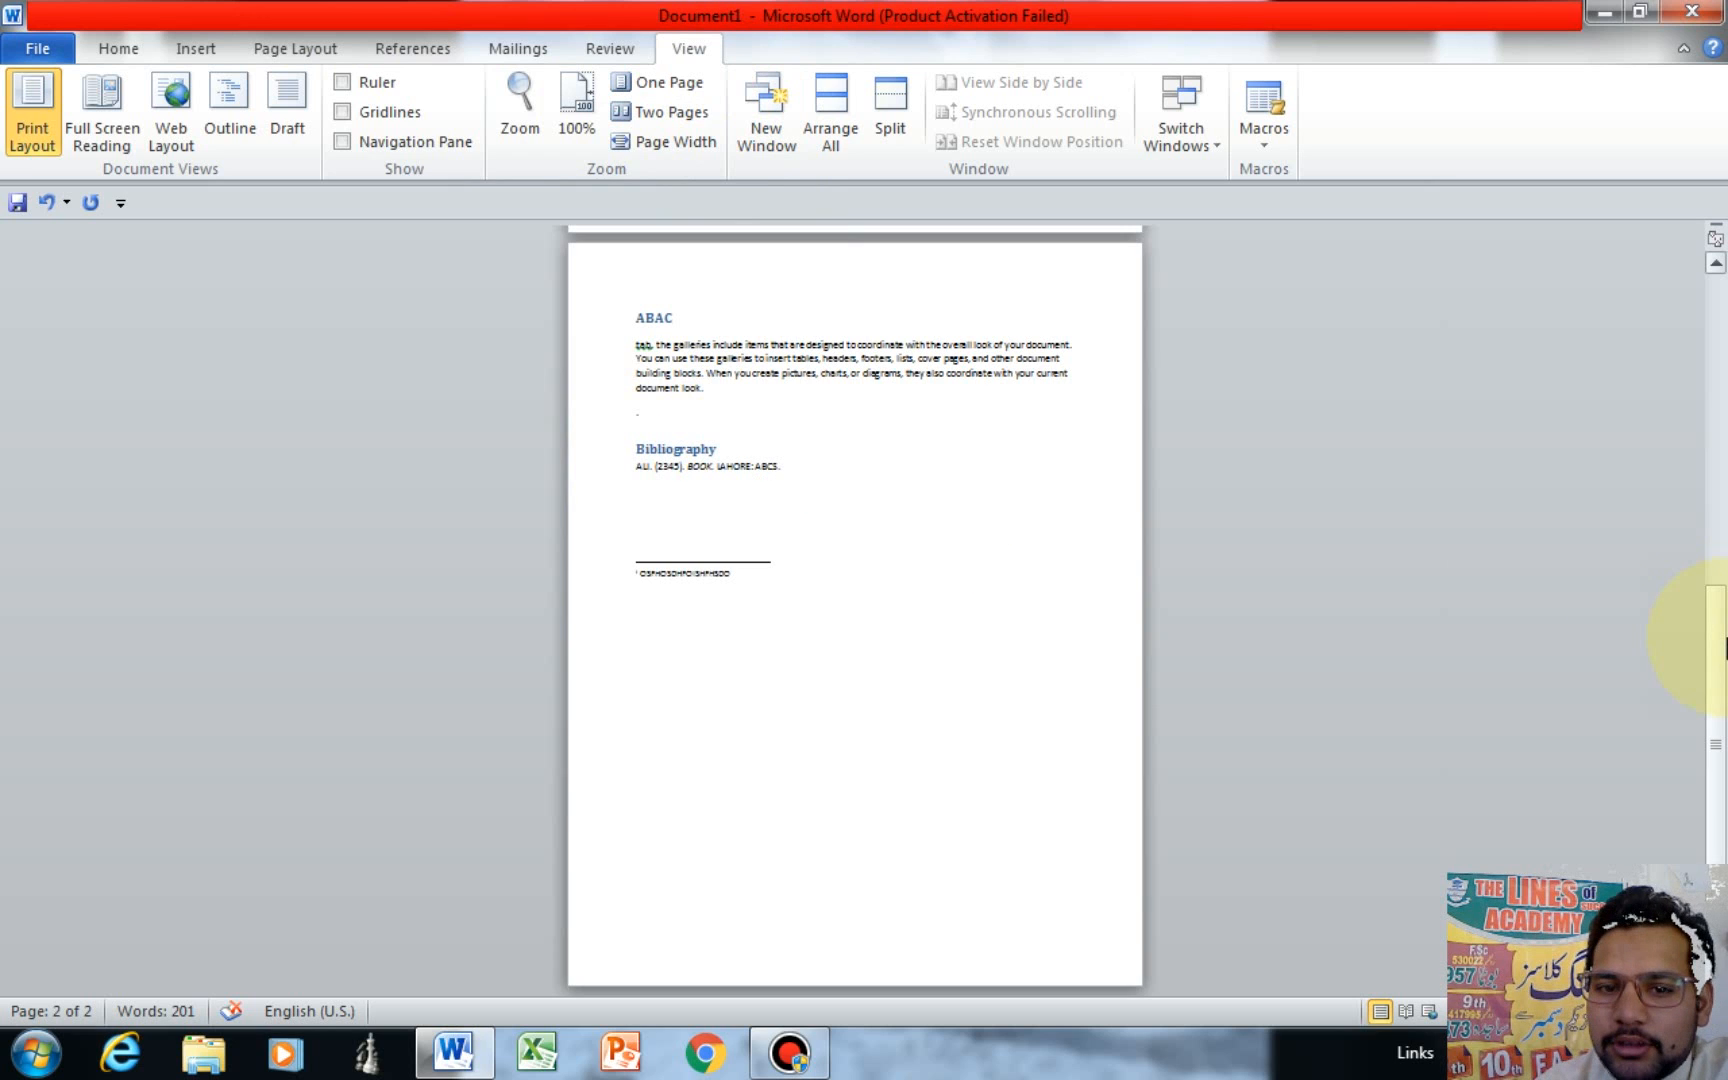
drag(1722, 640, 1710, 415)
click(765, 490)
click(817, 556)
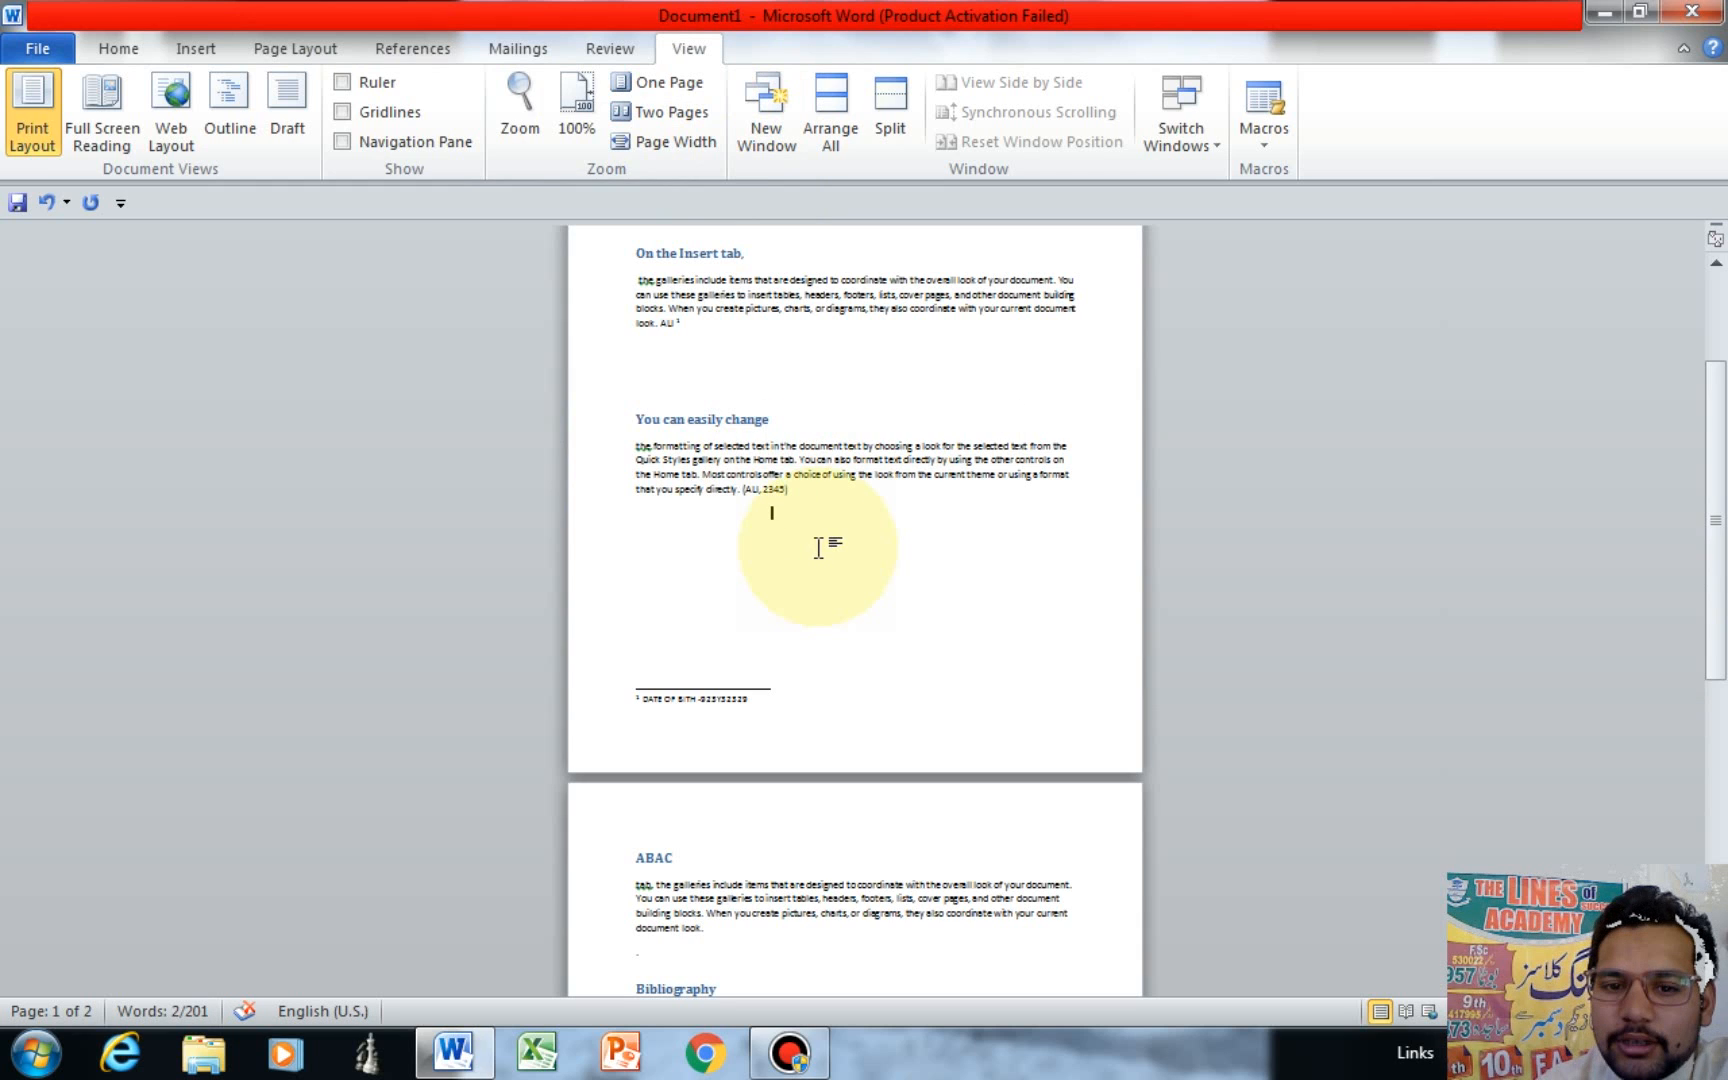
click(579, 97)
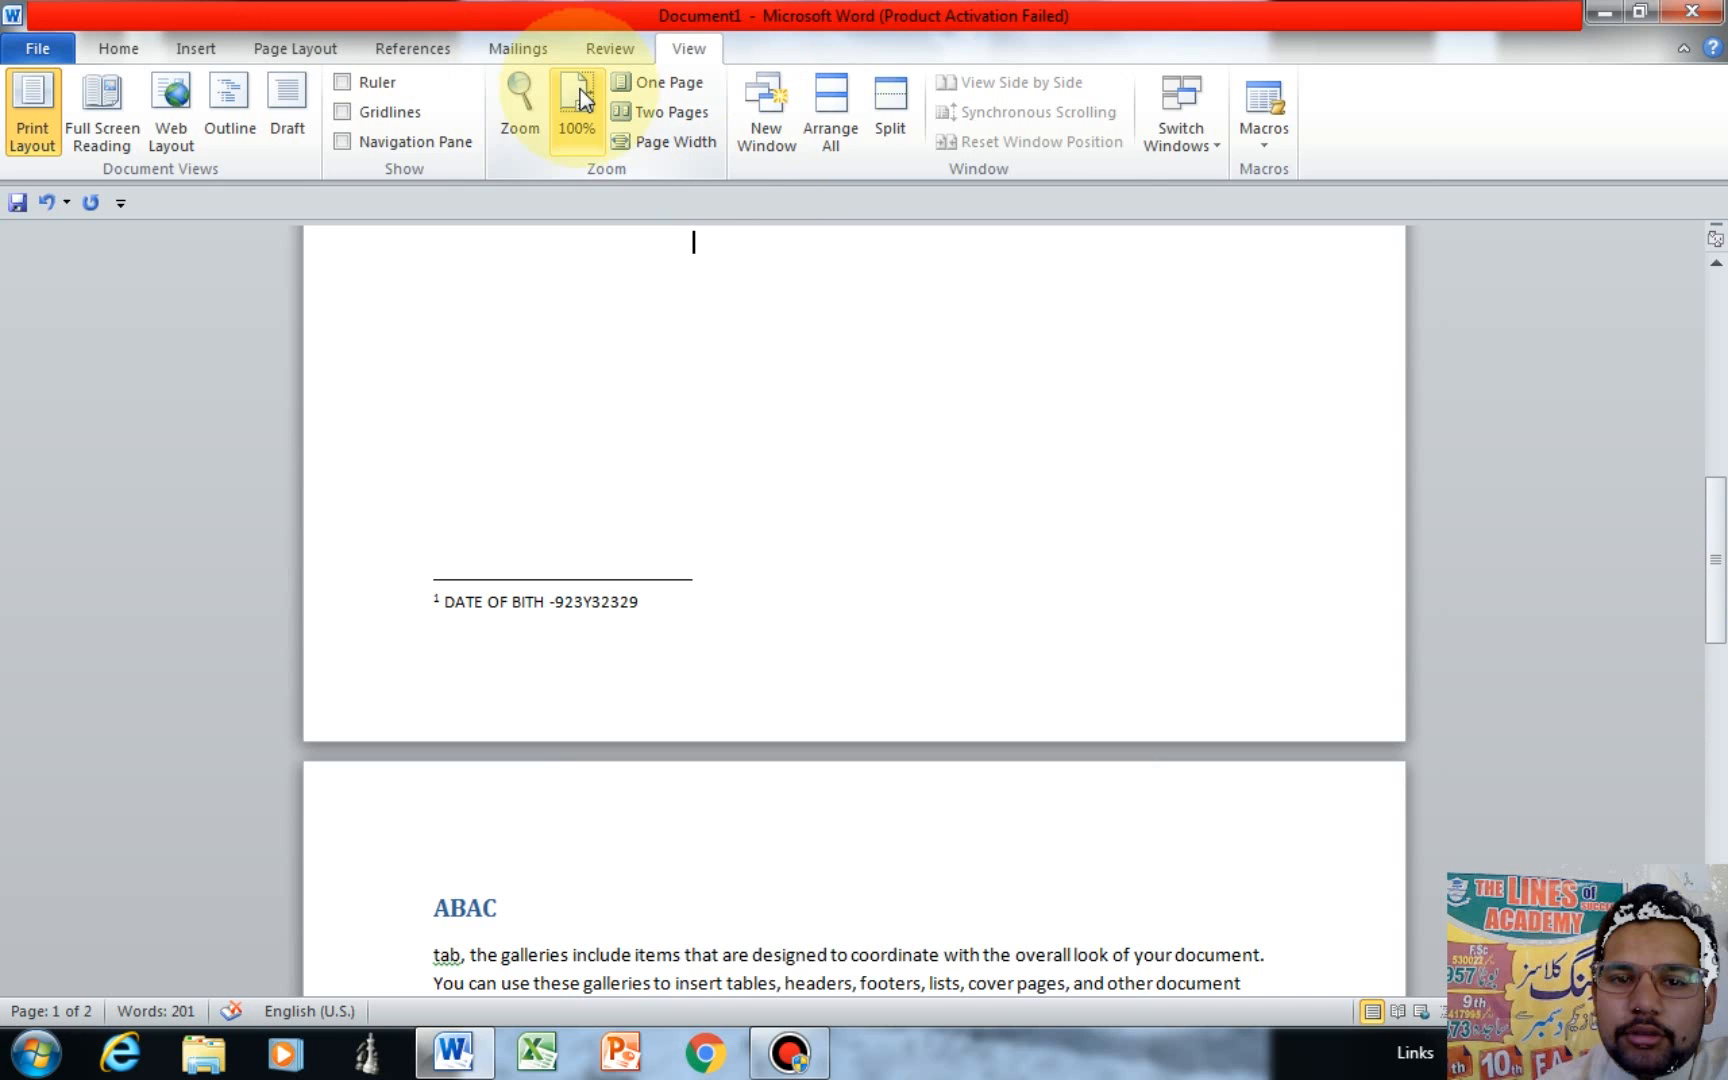
scroll(581, 98, up, 3)
click(734, 103)
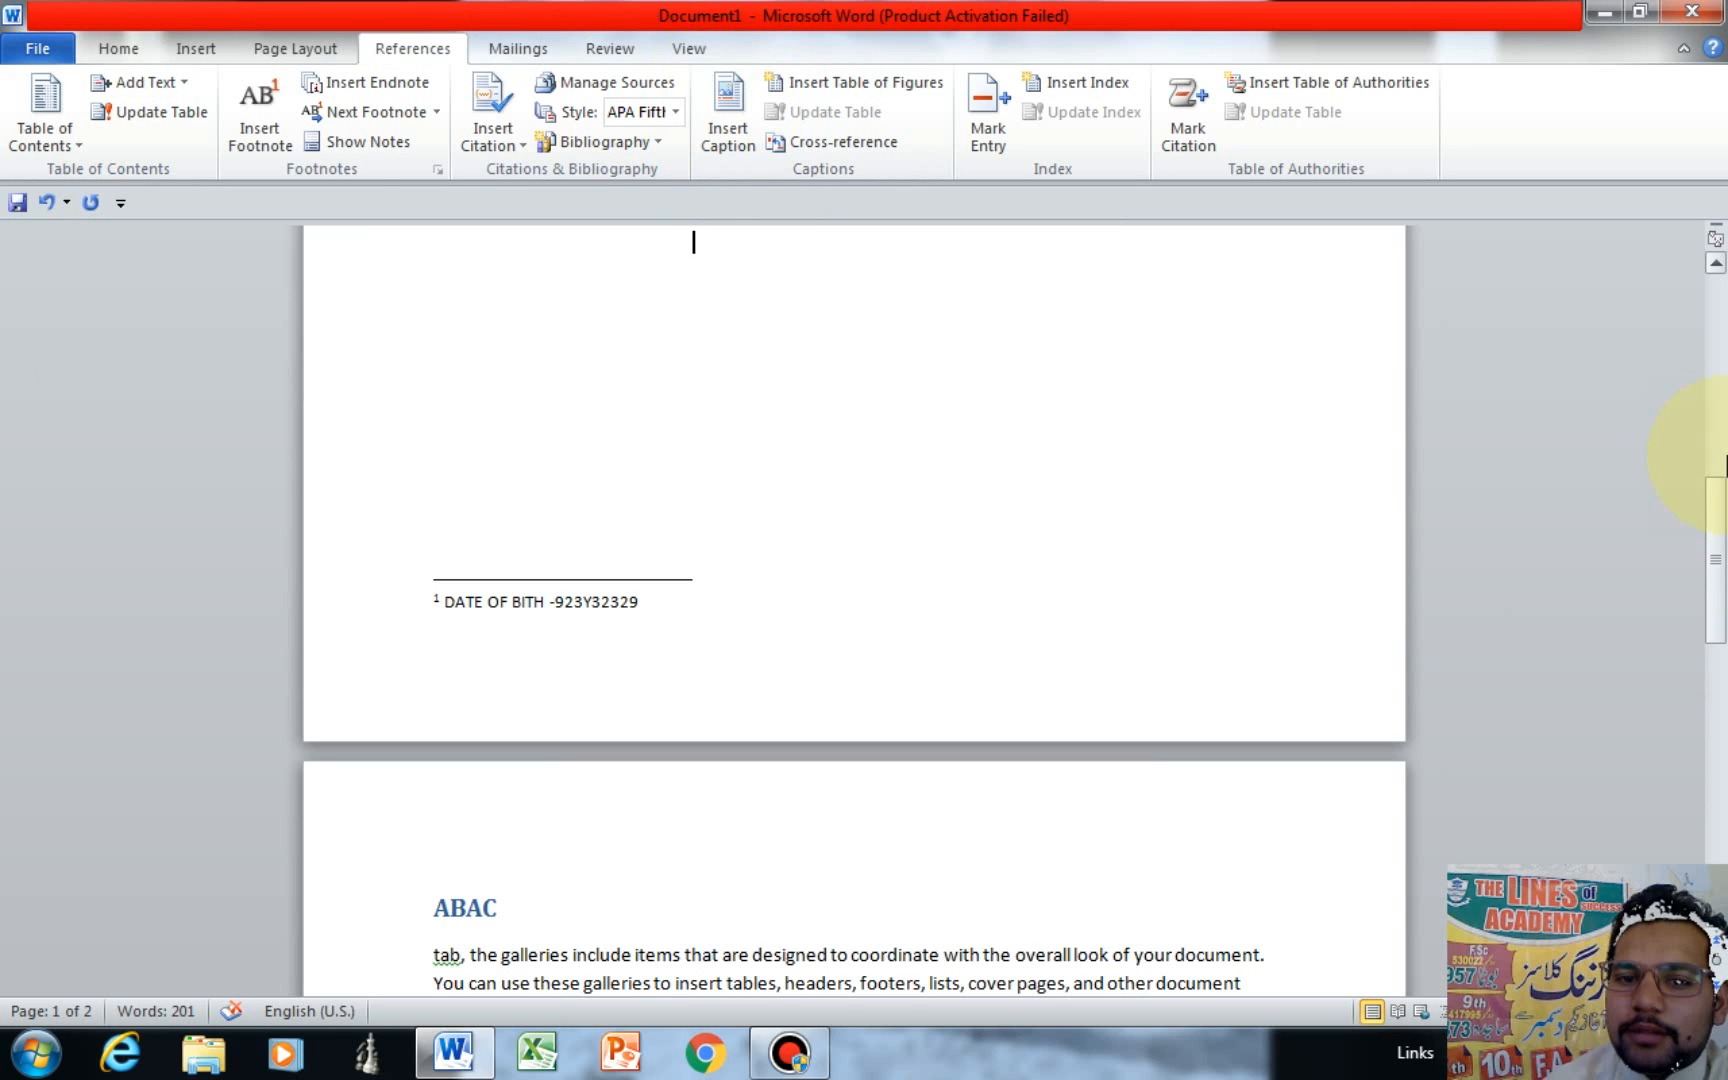
Remove the automatic table of contents from the top of page 1.
drag(1716, 490, 1716, 290)
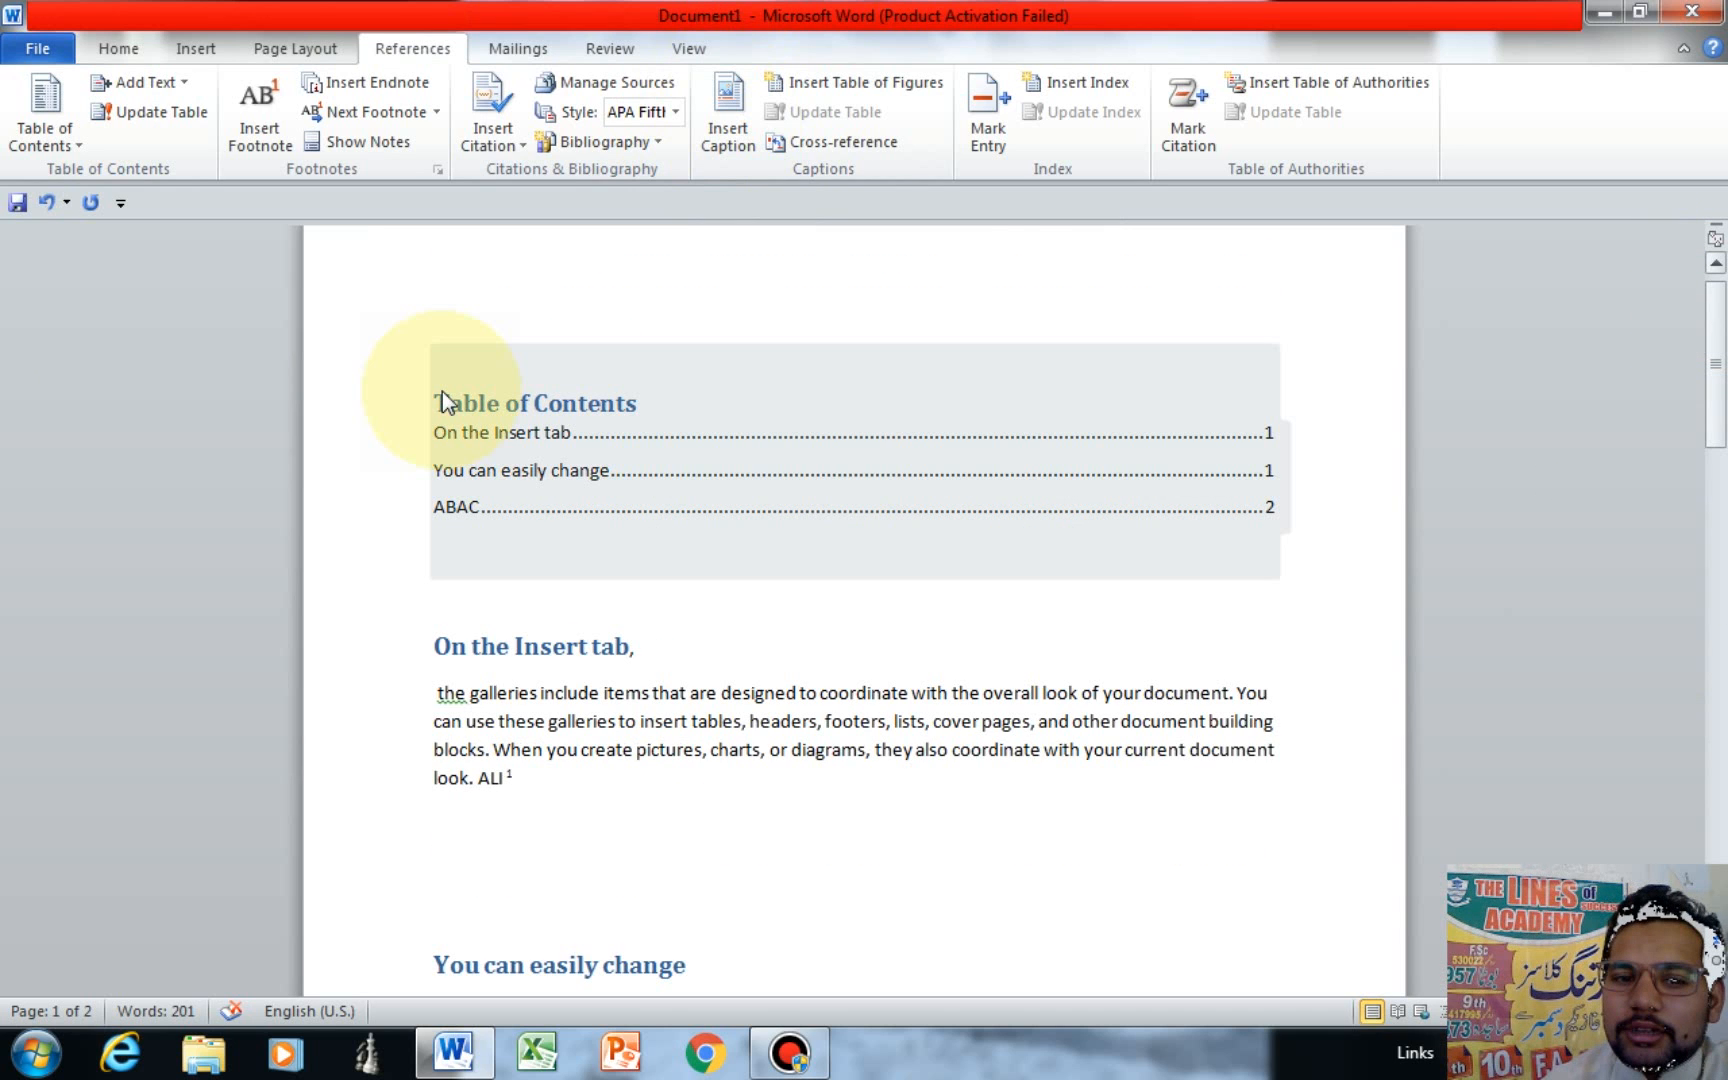
click(494, 442)
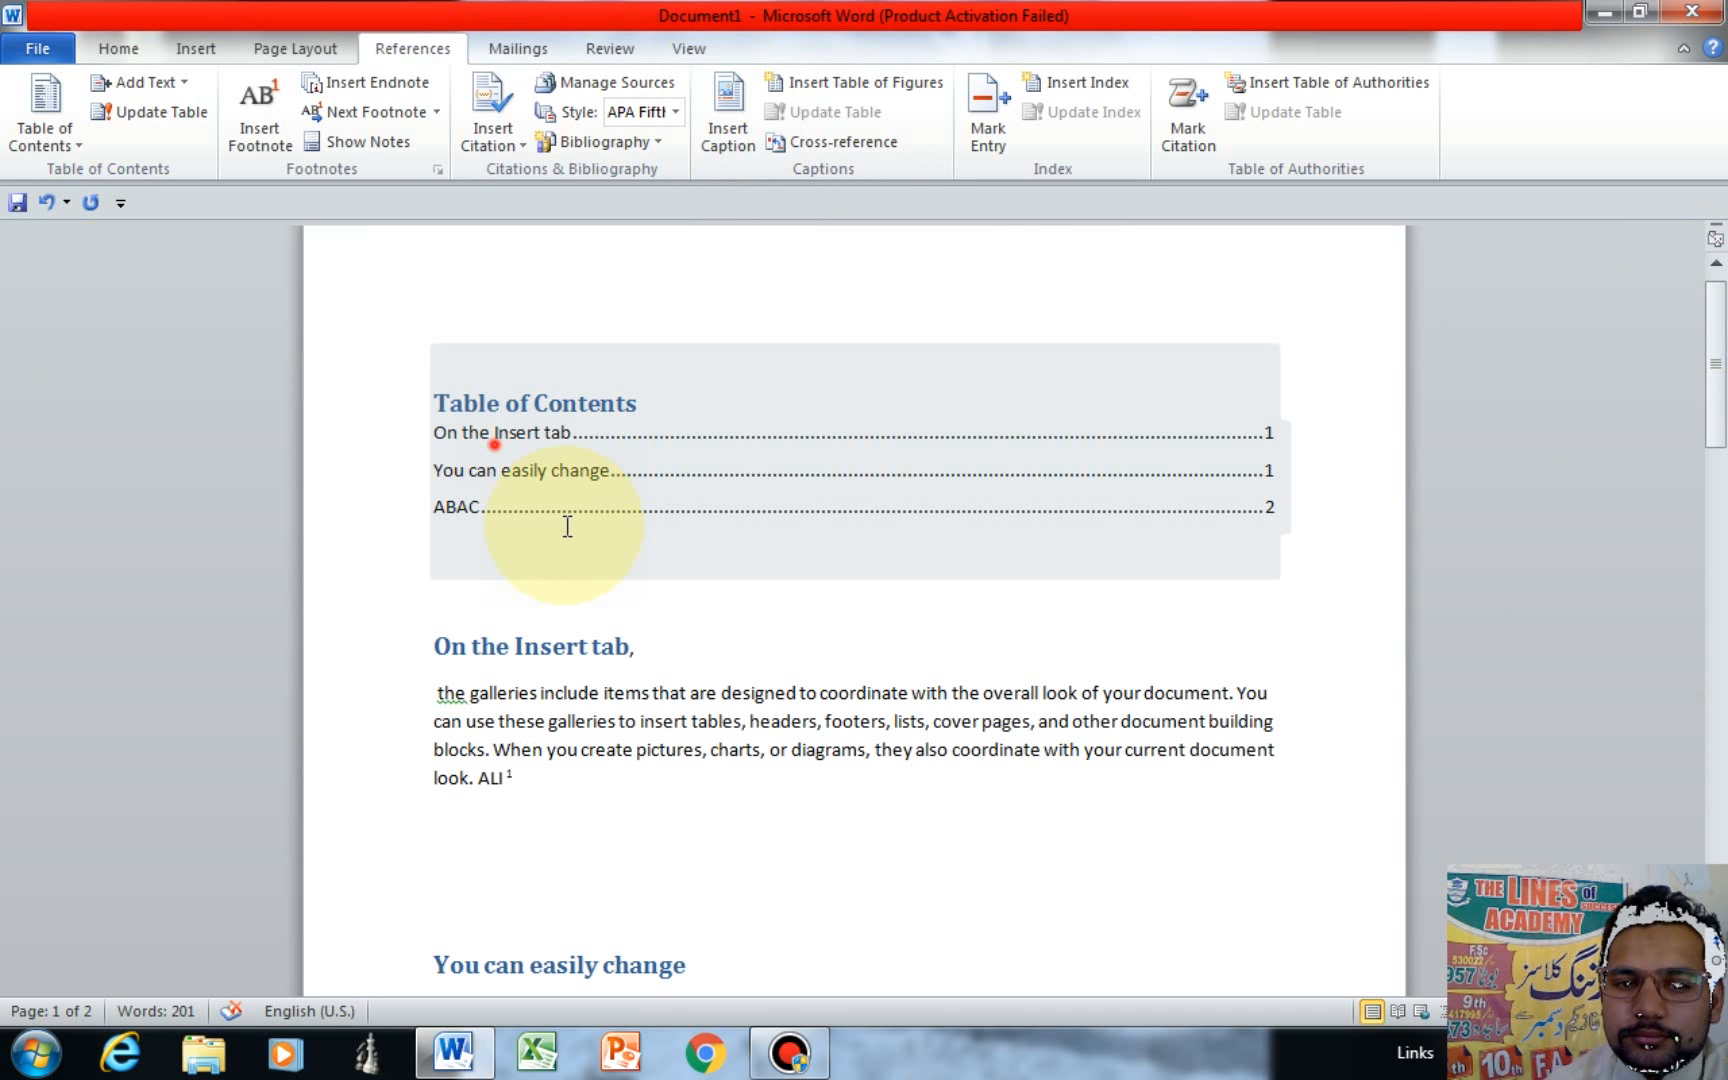
key(ctrl+z)
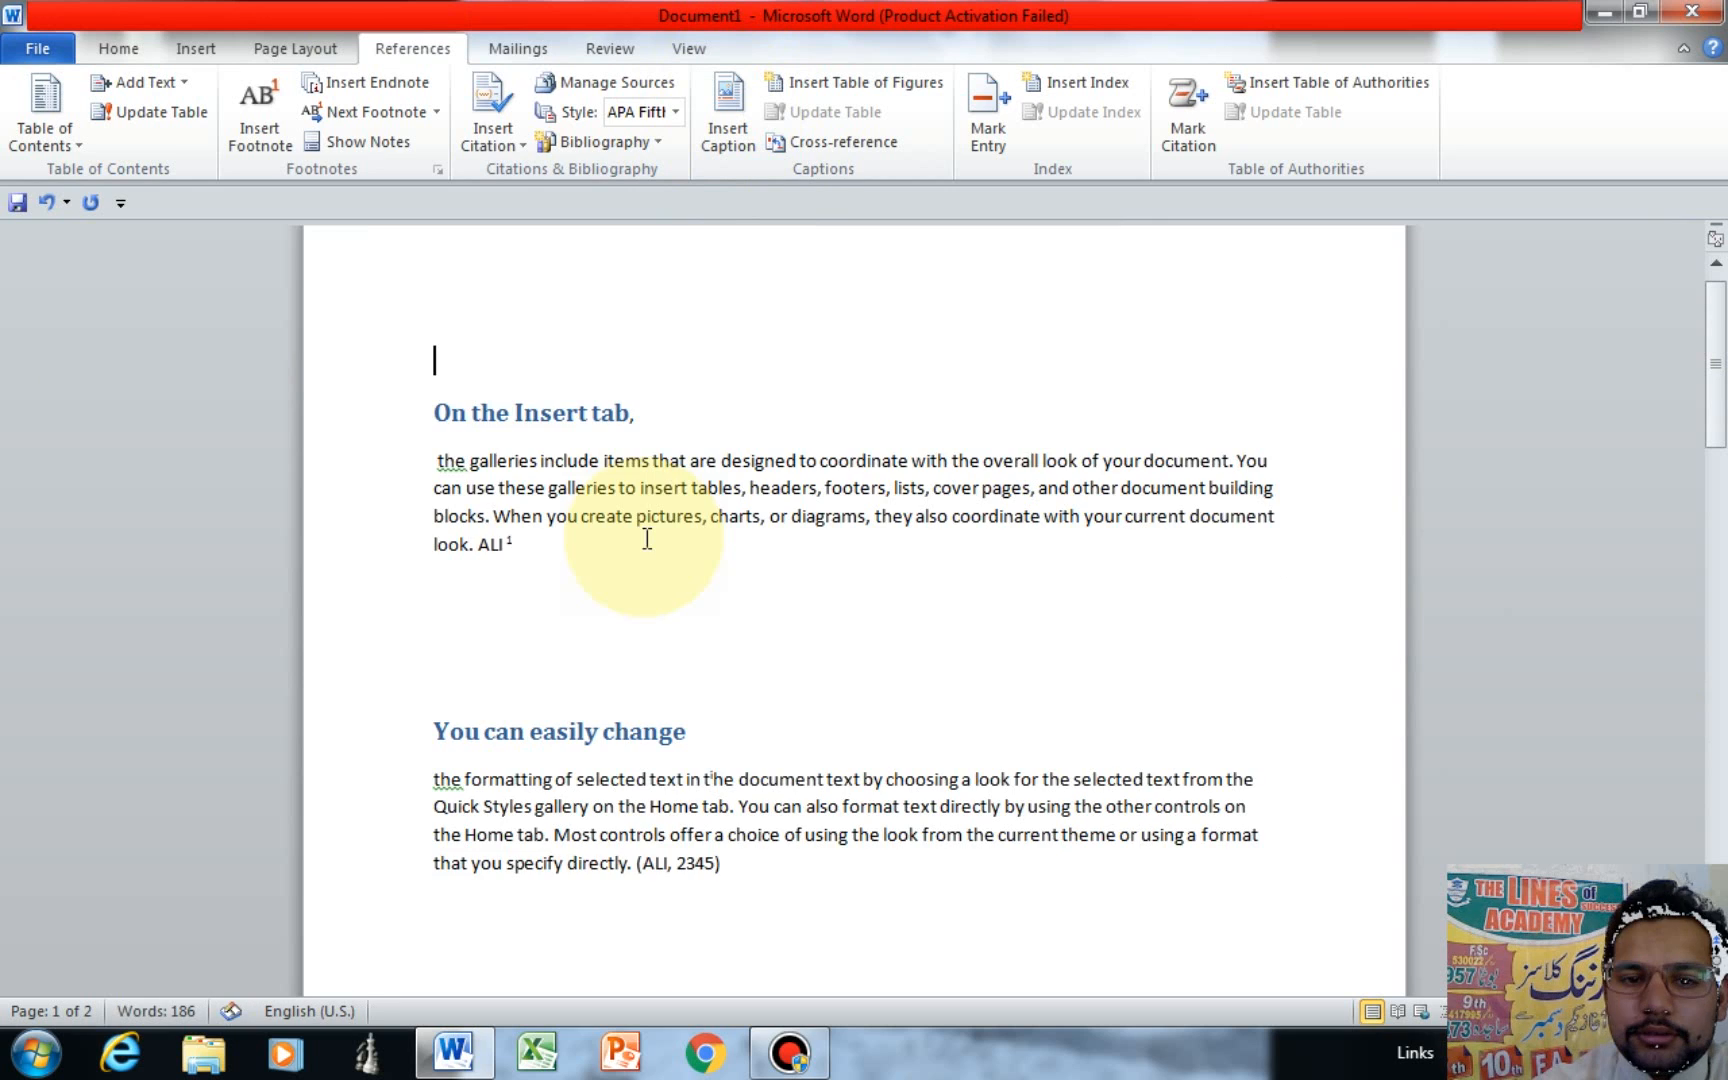
Insert captions with the Figure label in front of the "On the Insert tab", "You can easily change" and "ABAC" headings.
click(440, 394)
click(738, 106)
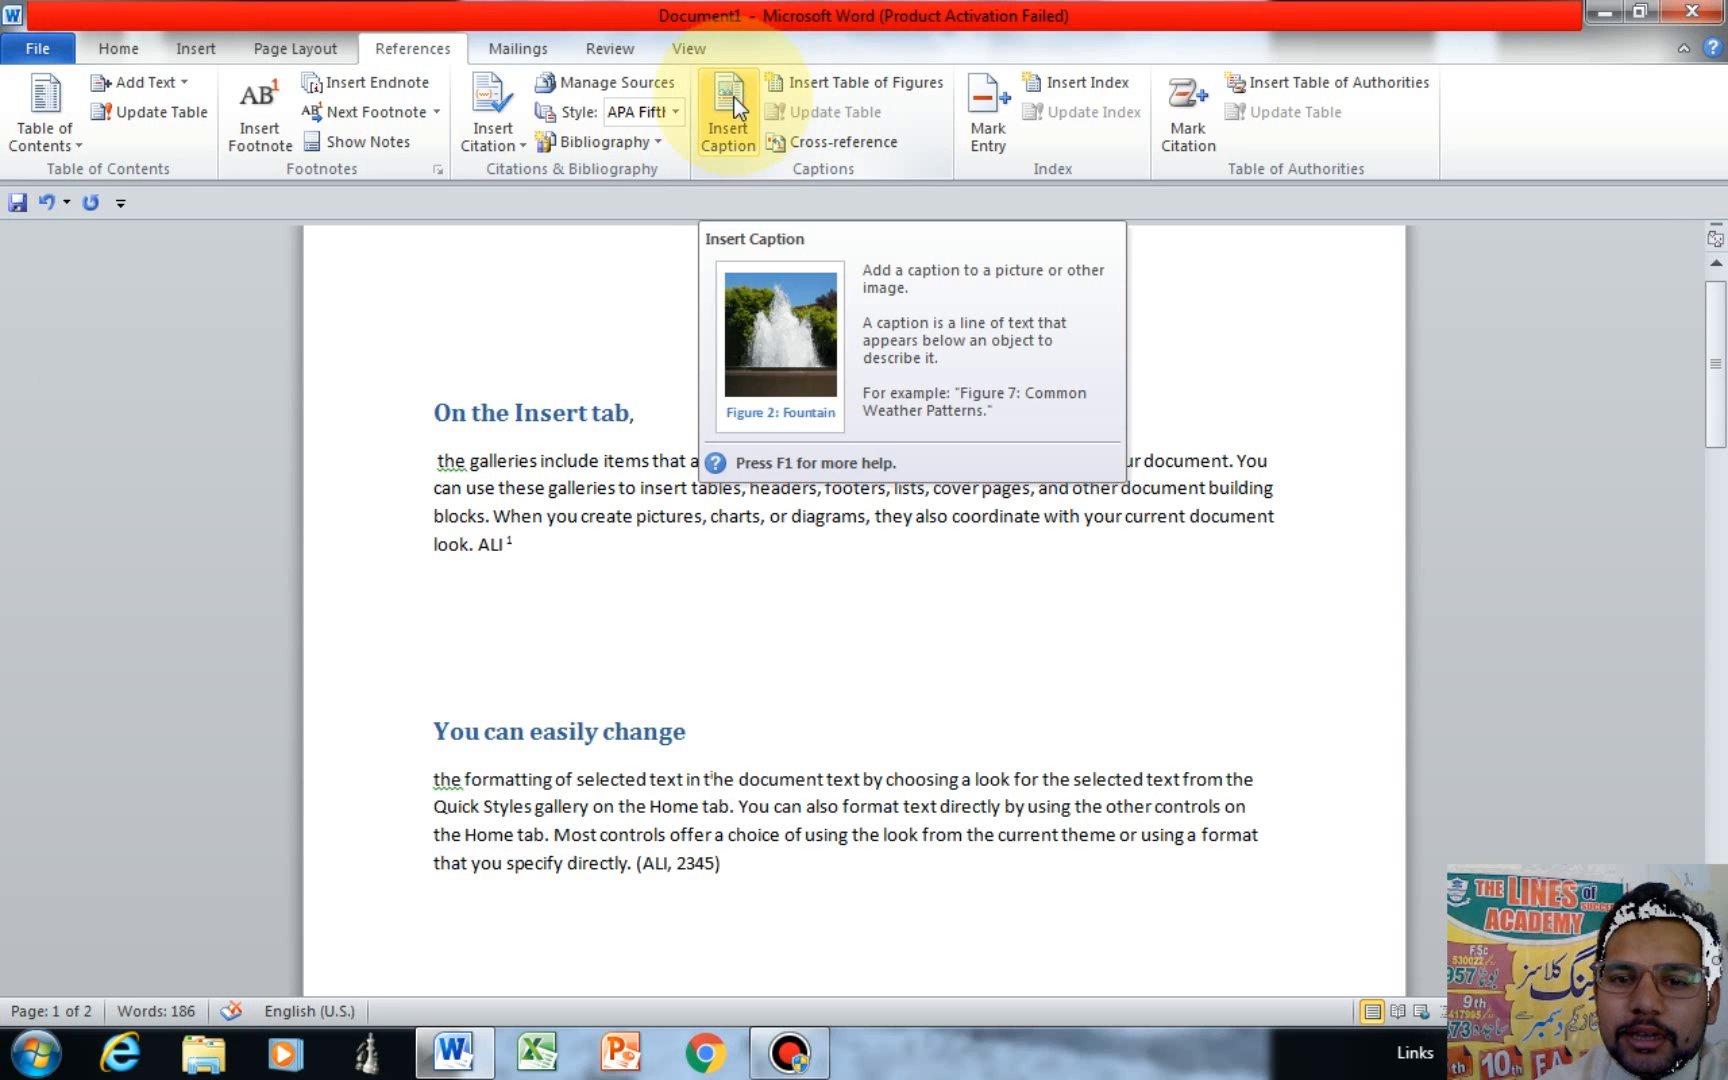
click(734, 98)
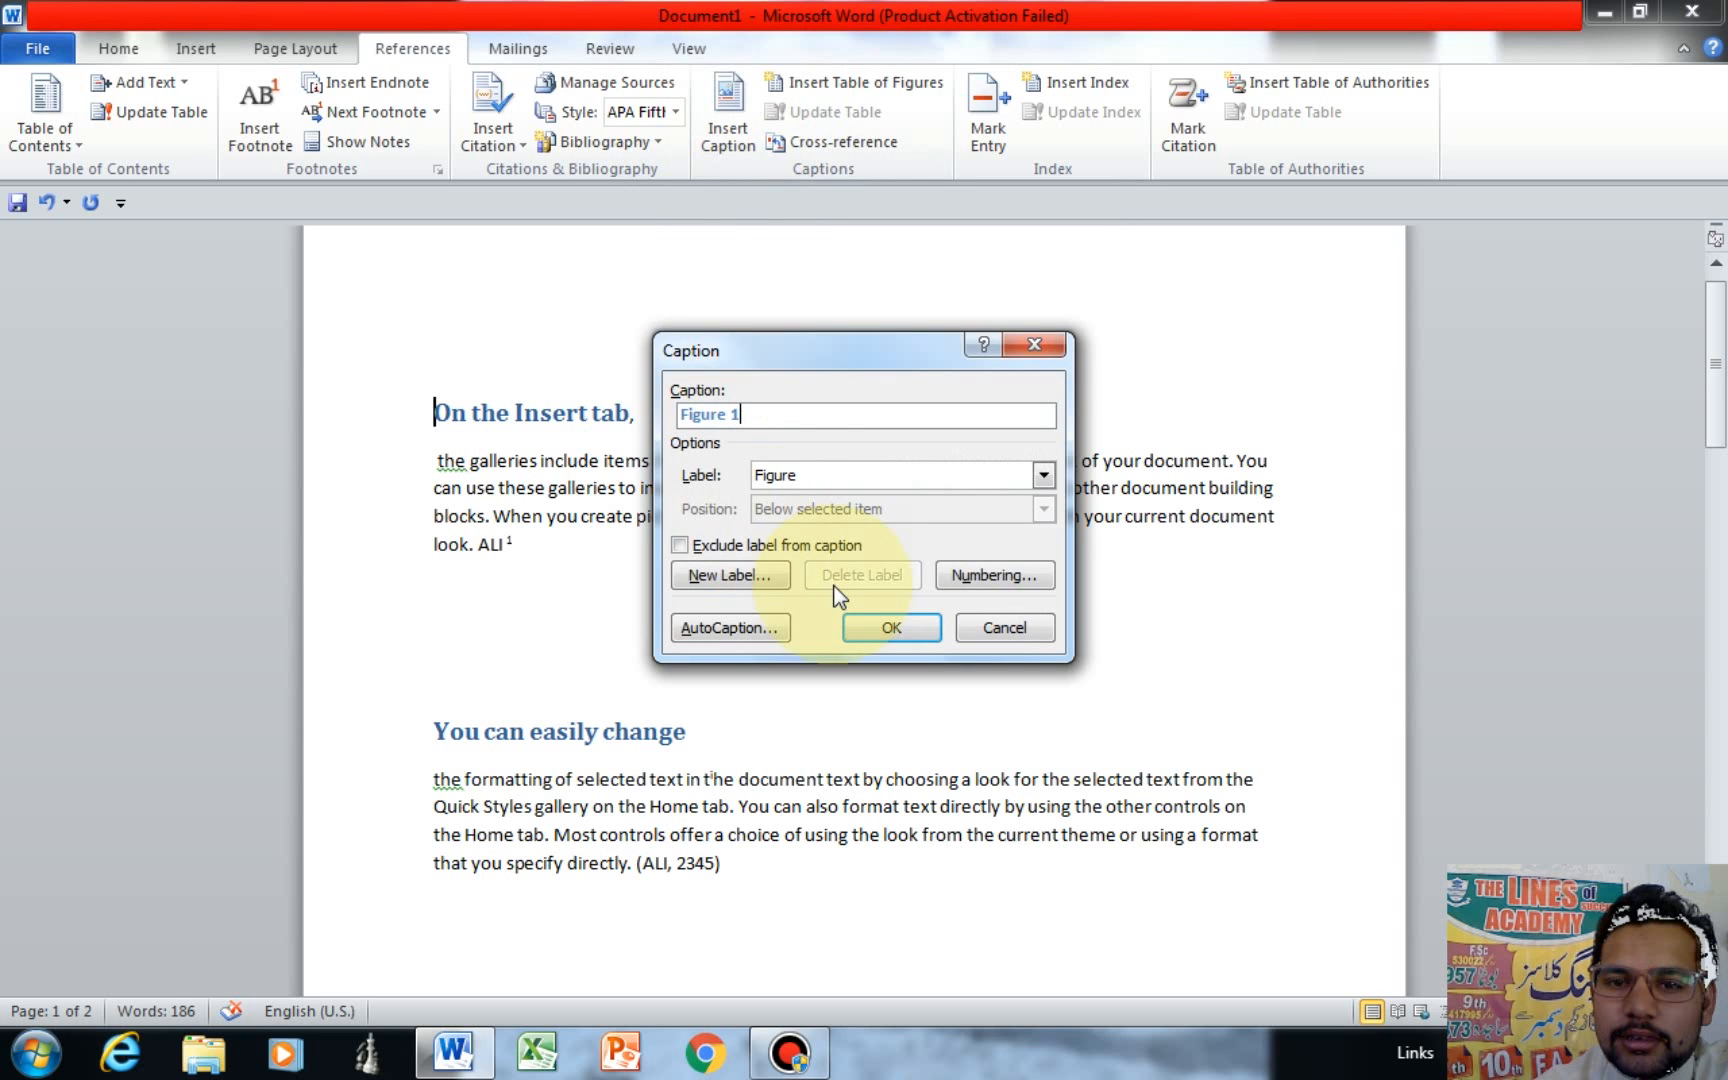
click(891, 627)
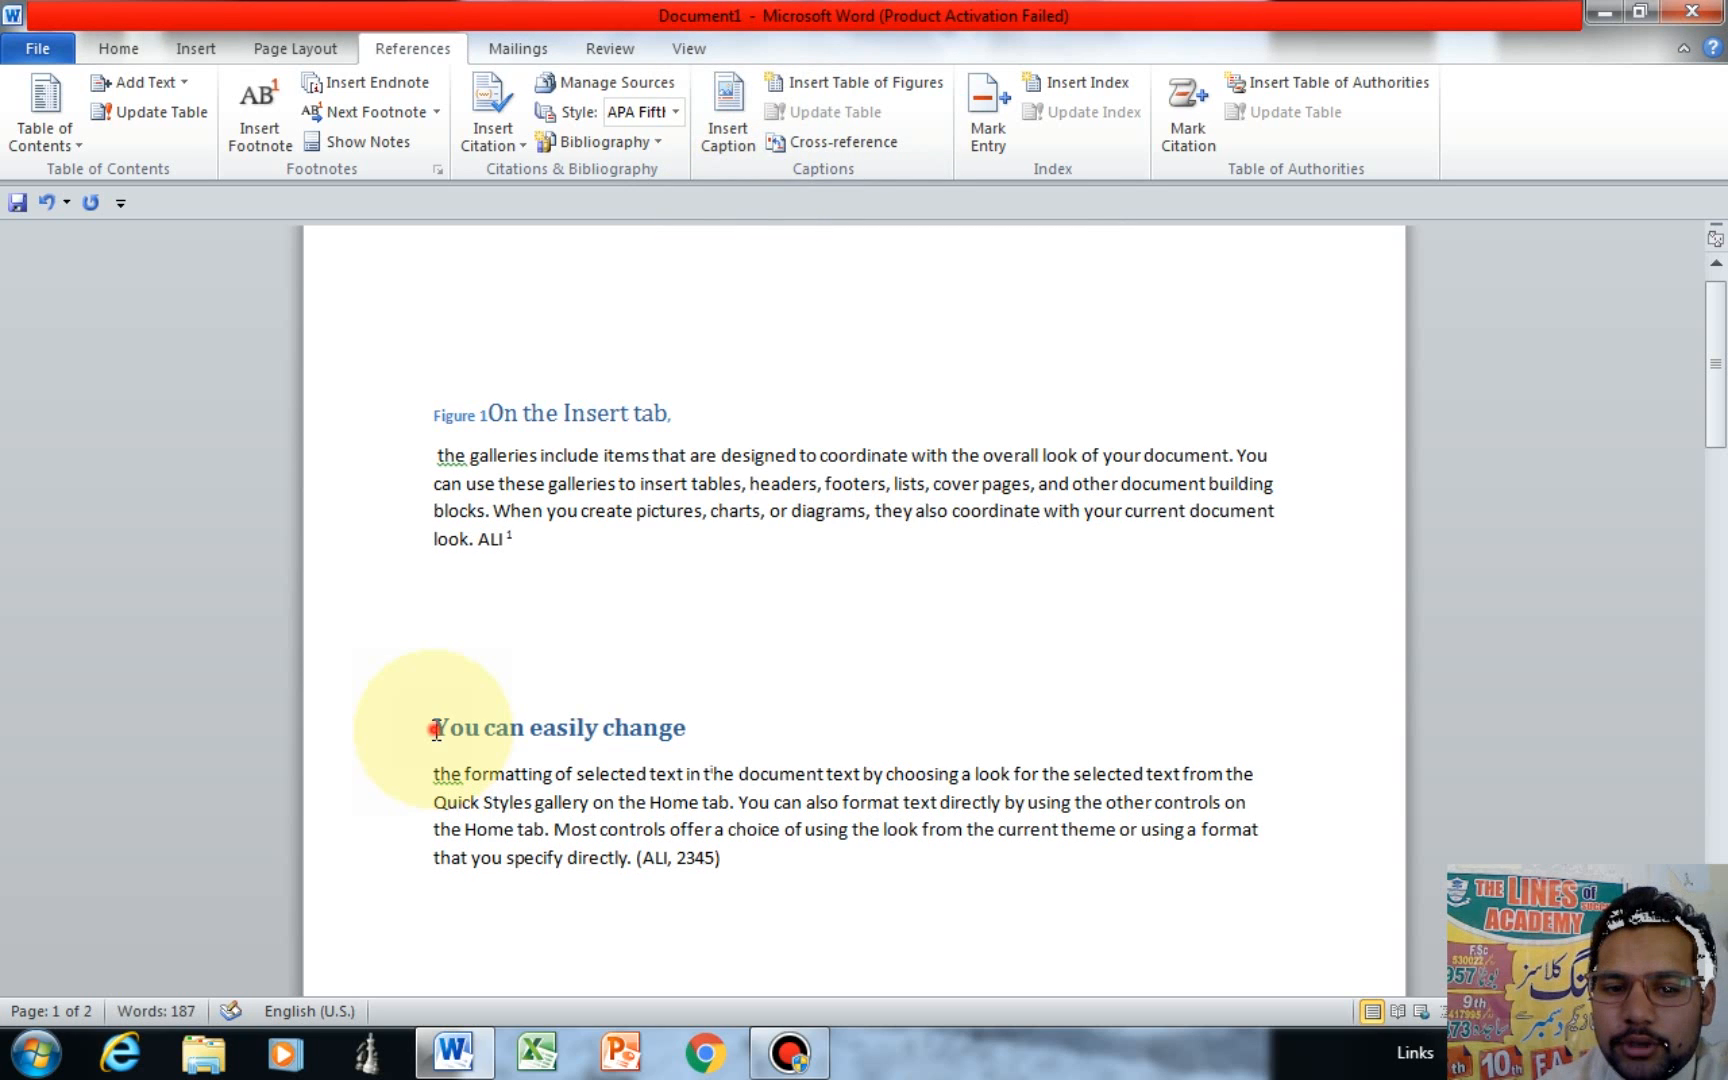
click(736, 101)
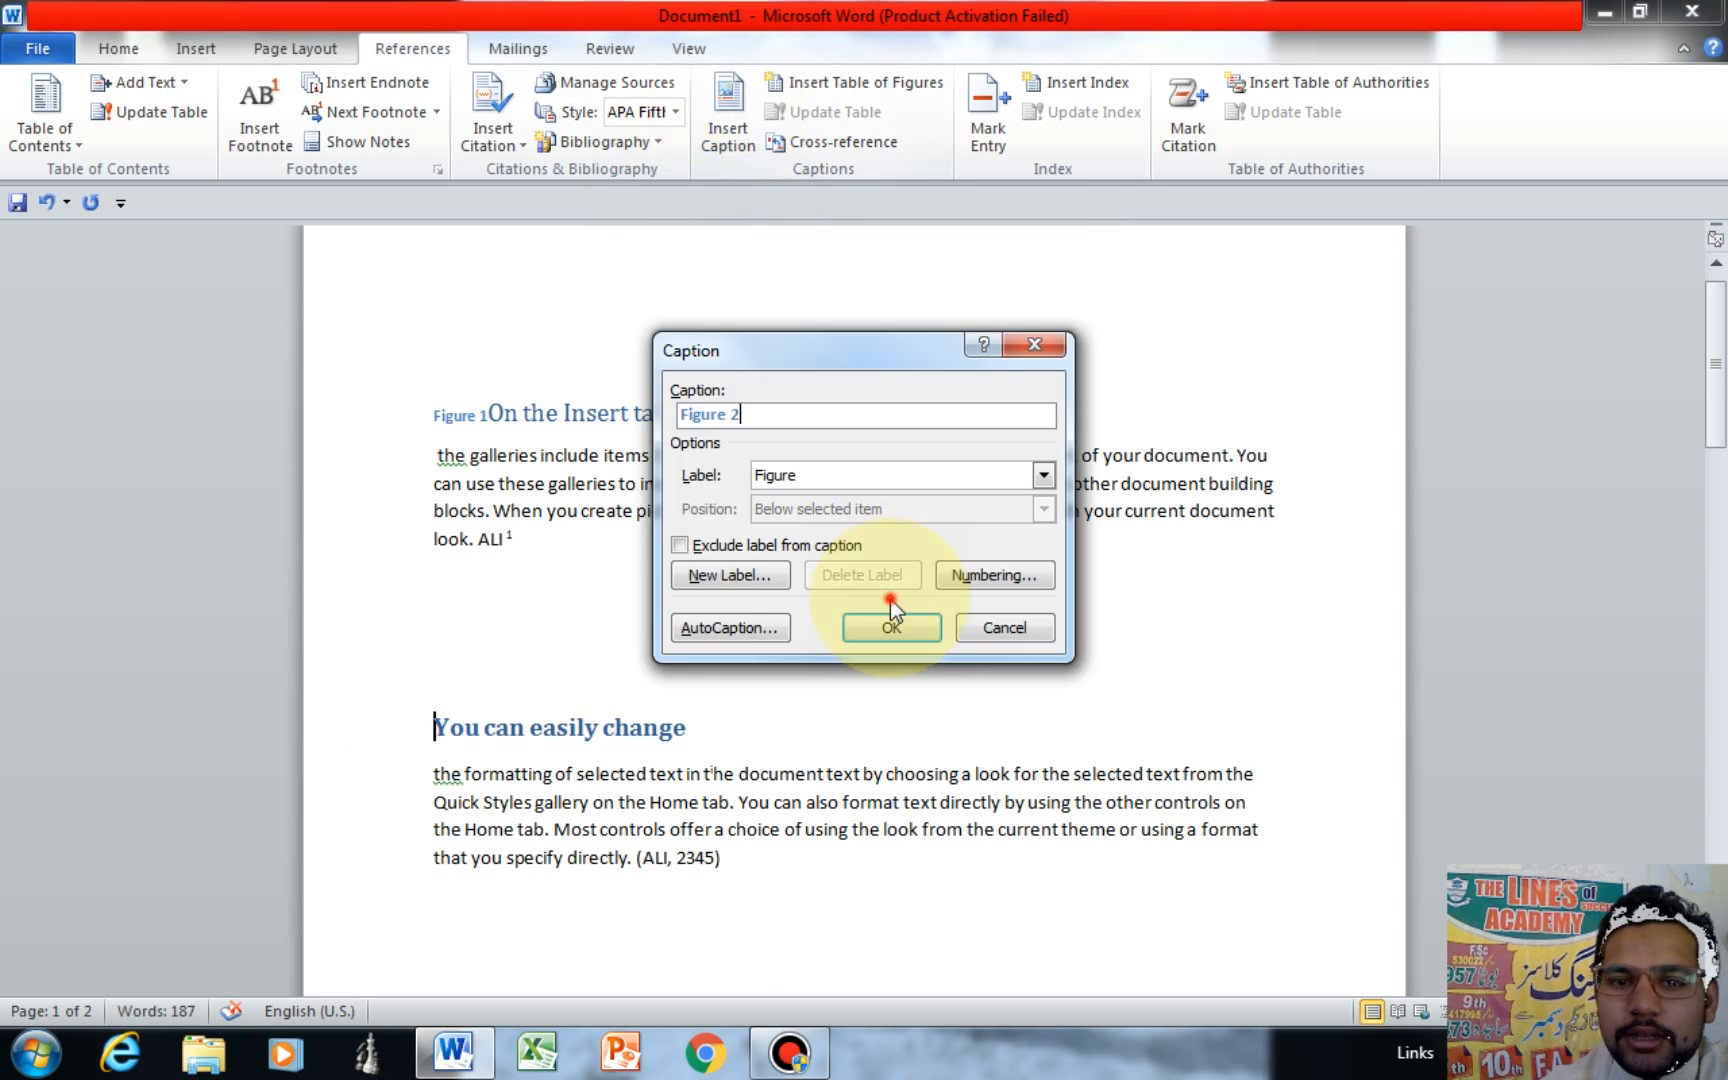
click(889, 628)
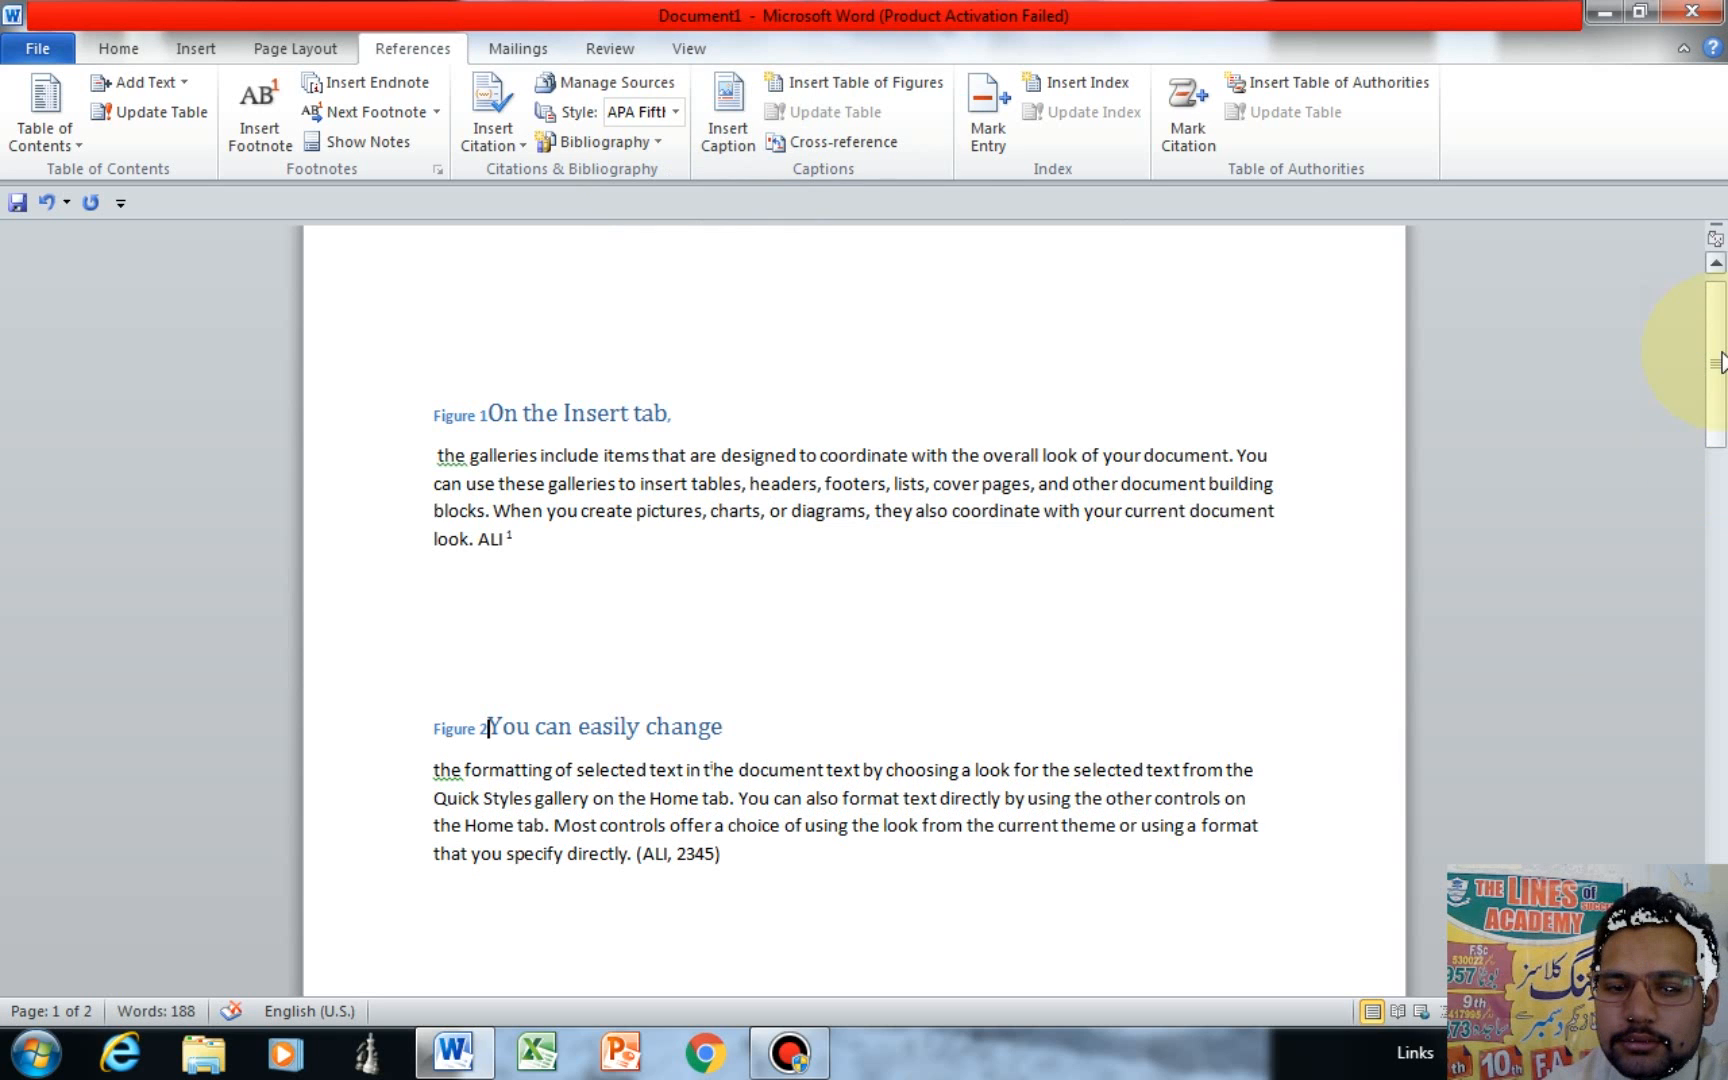
drag(1720, 356, 1722, 600)
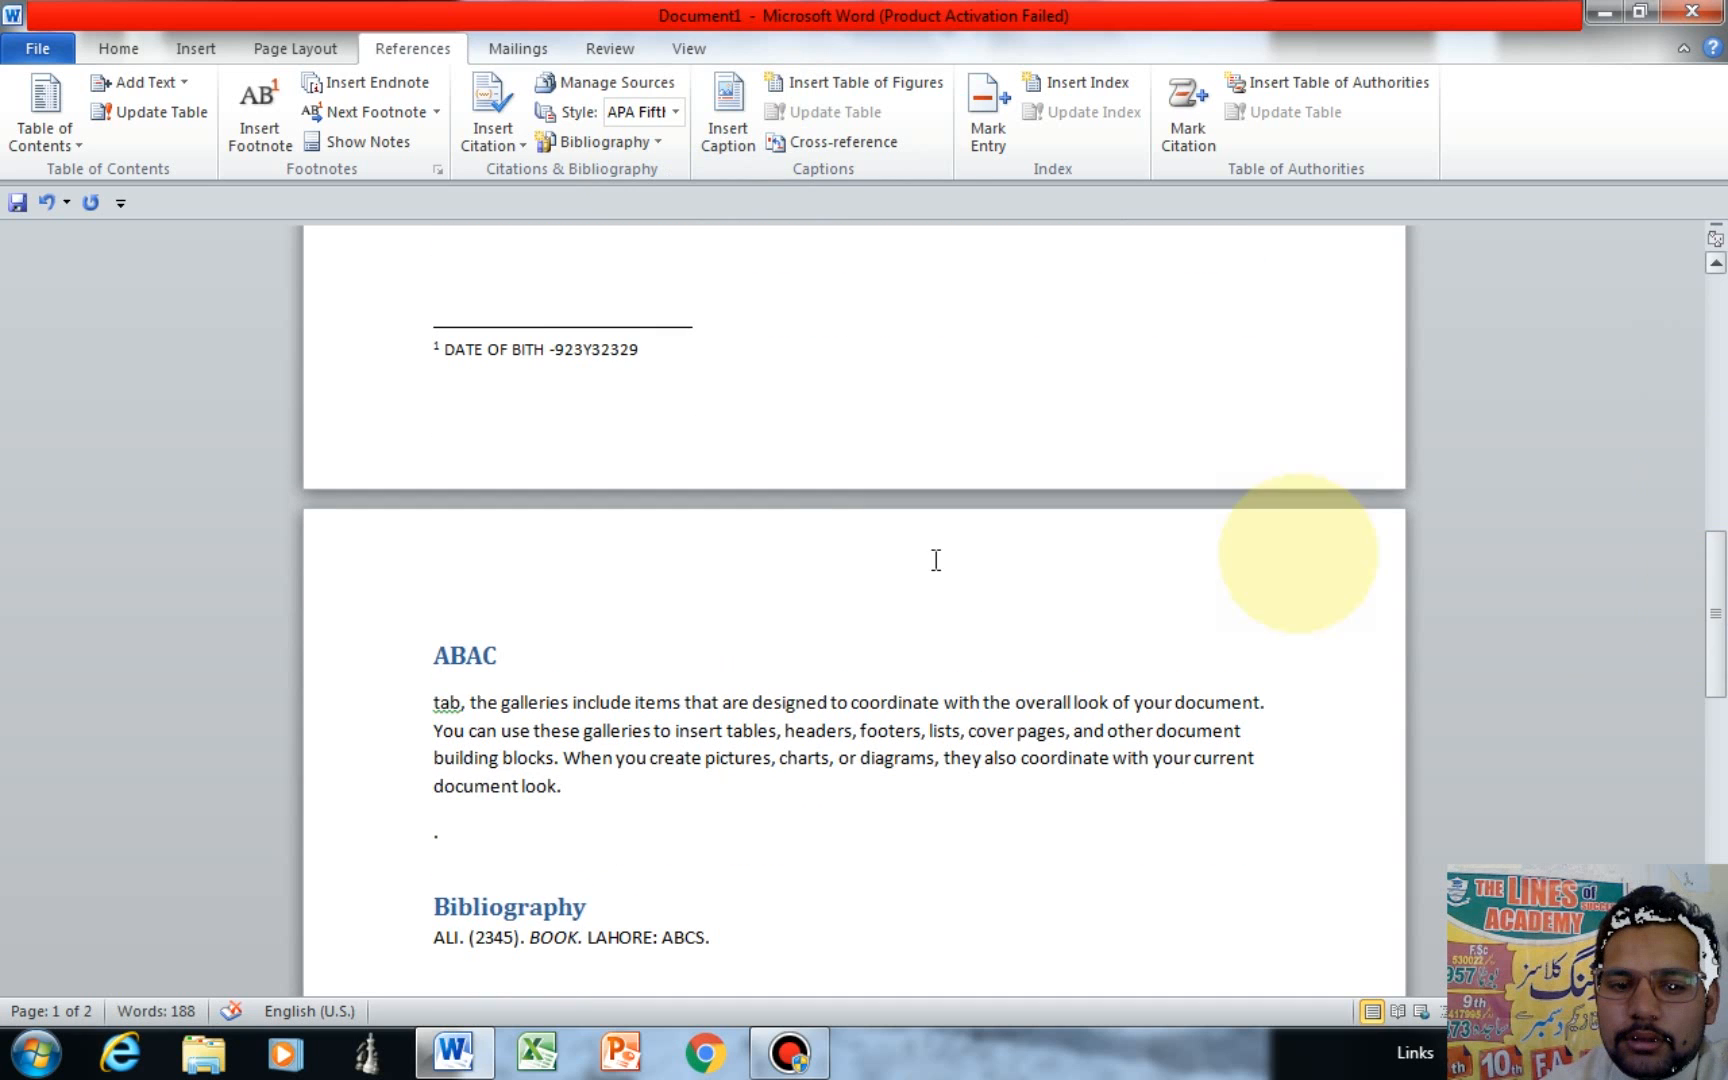
click(433, 657)
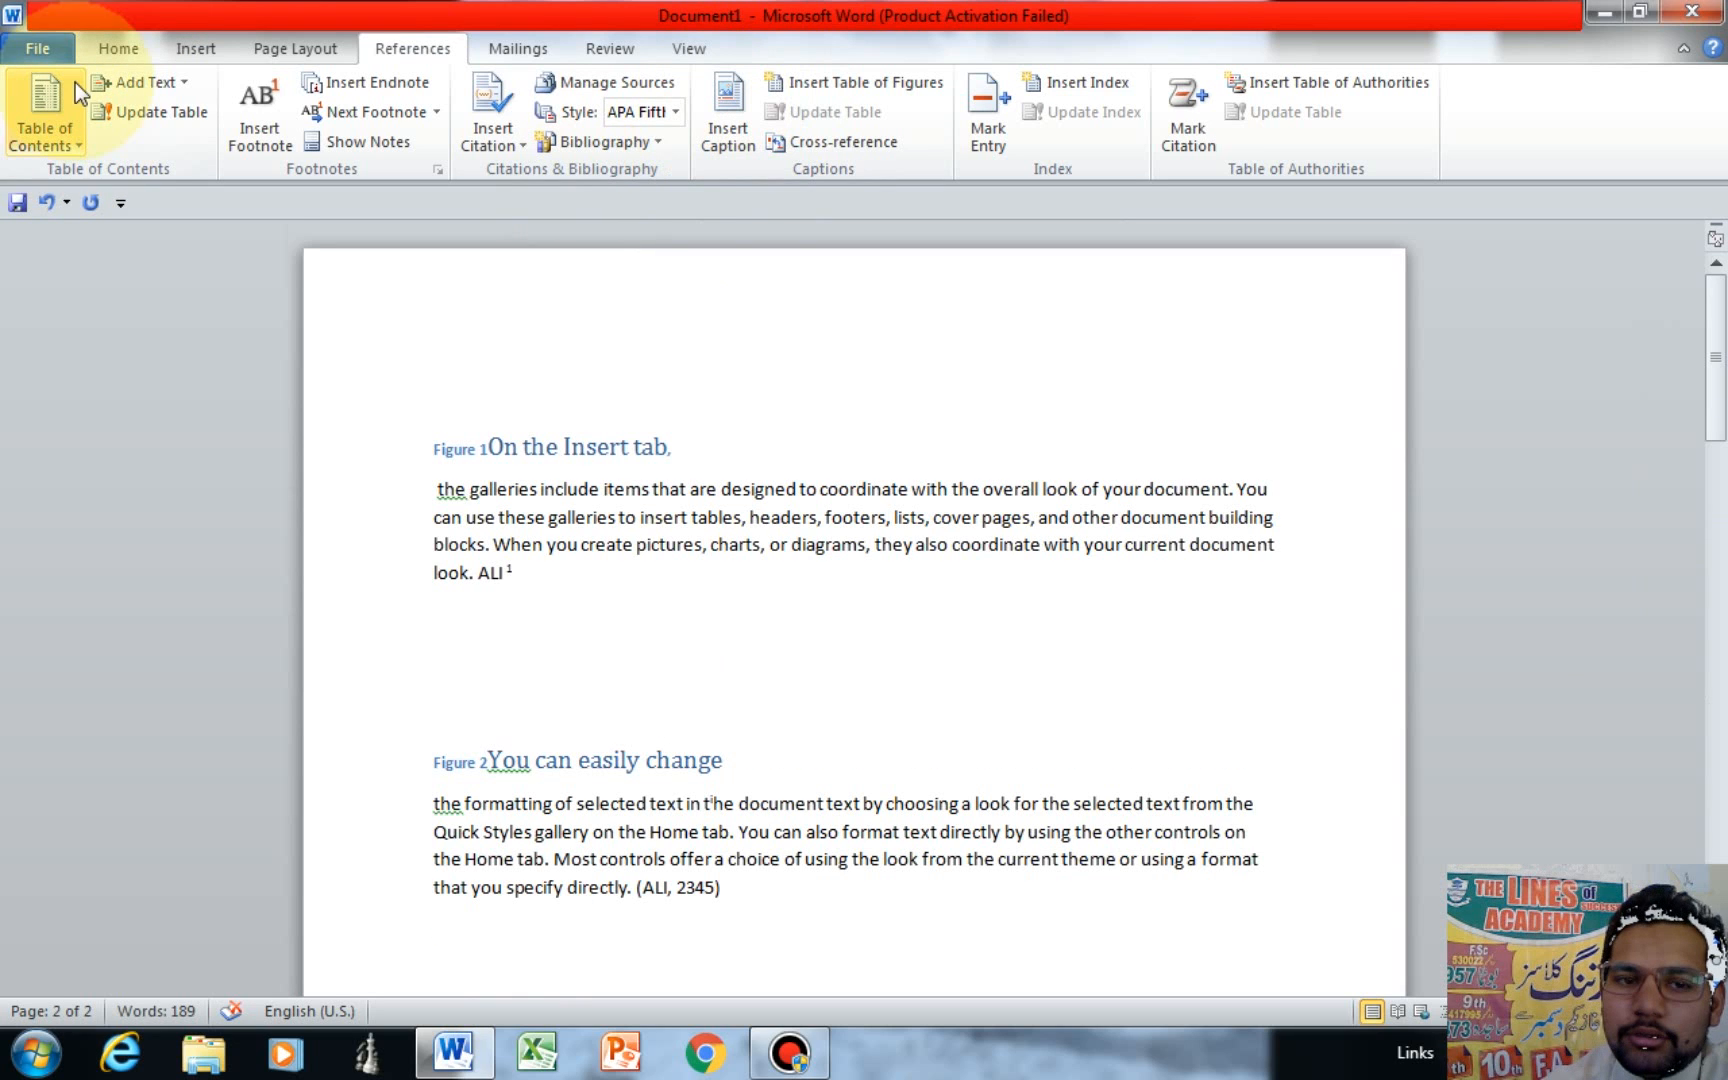
Insert a table of figures with the default settings on the blank line above the first heading on page 1.
click(473, 370)
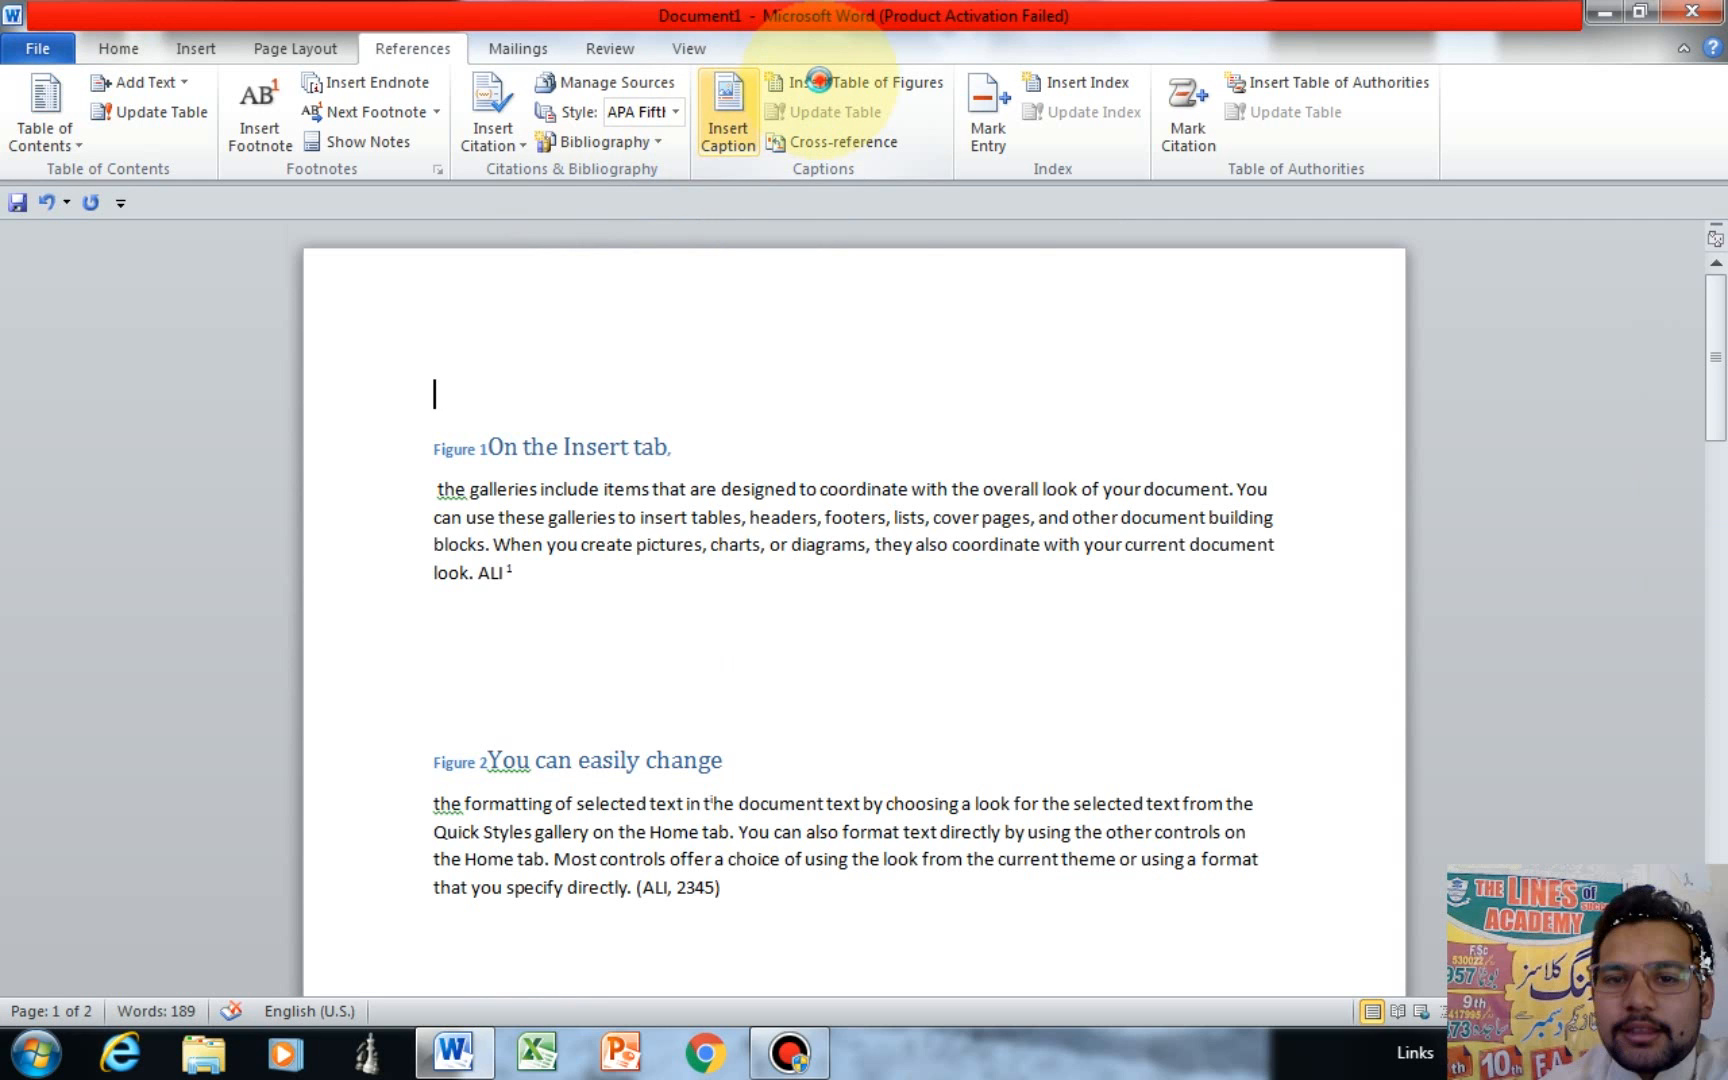
click(819, 81)
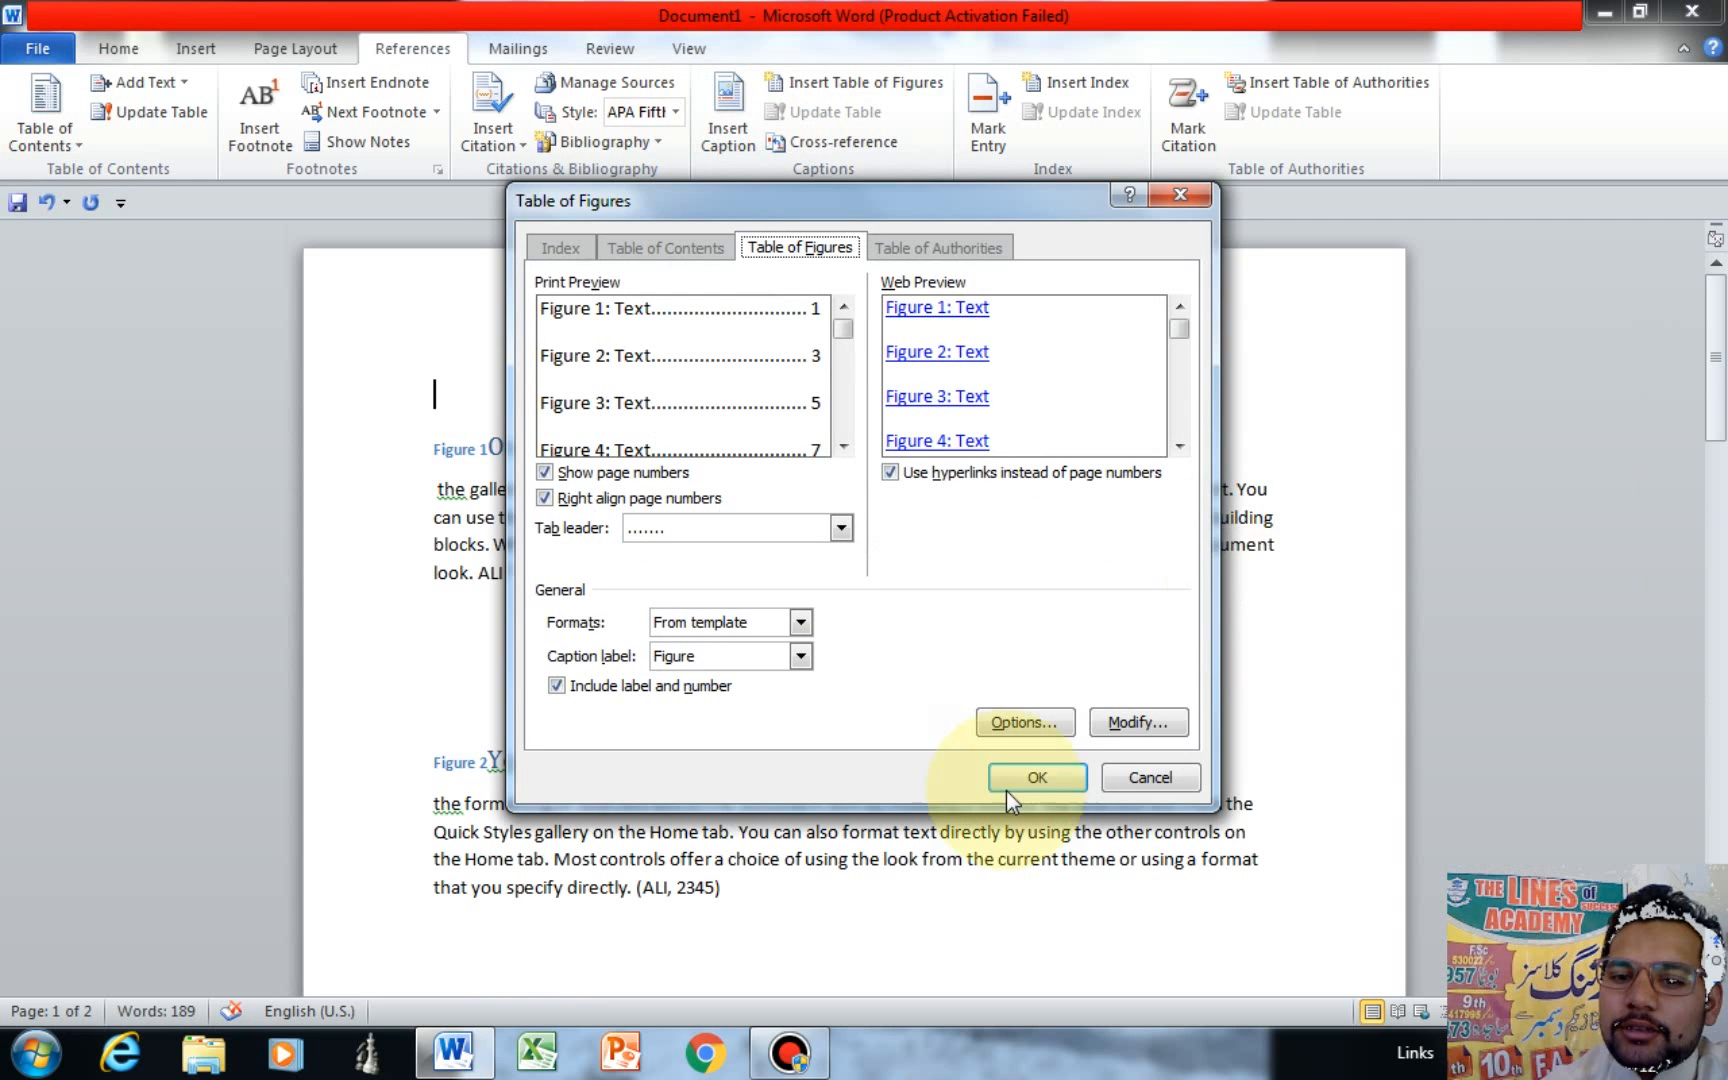
click(1040, 784)
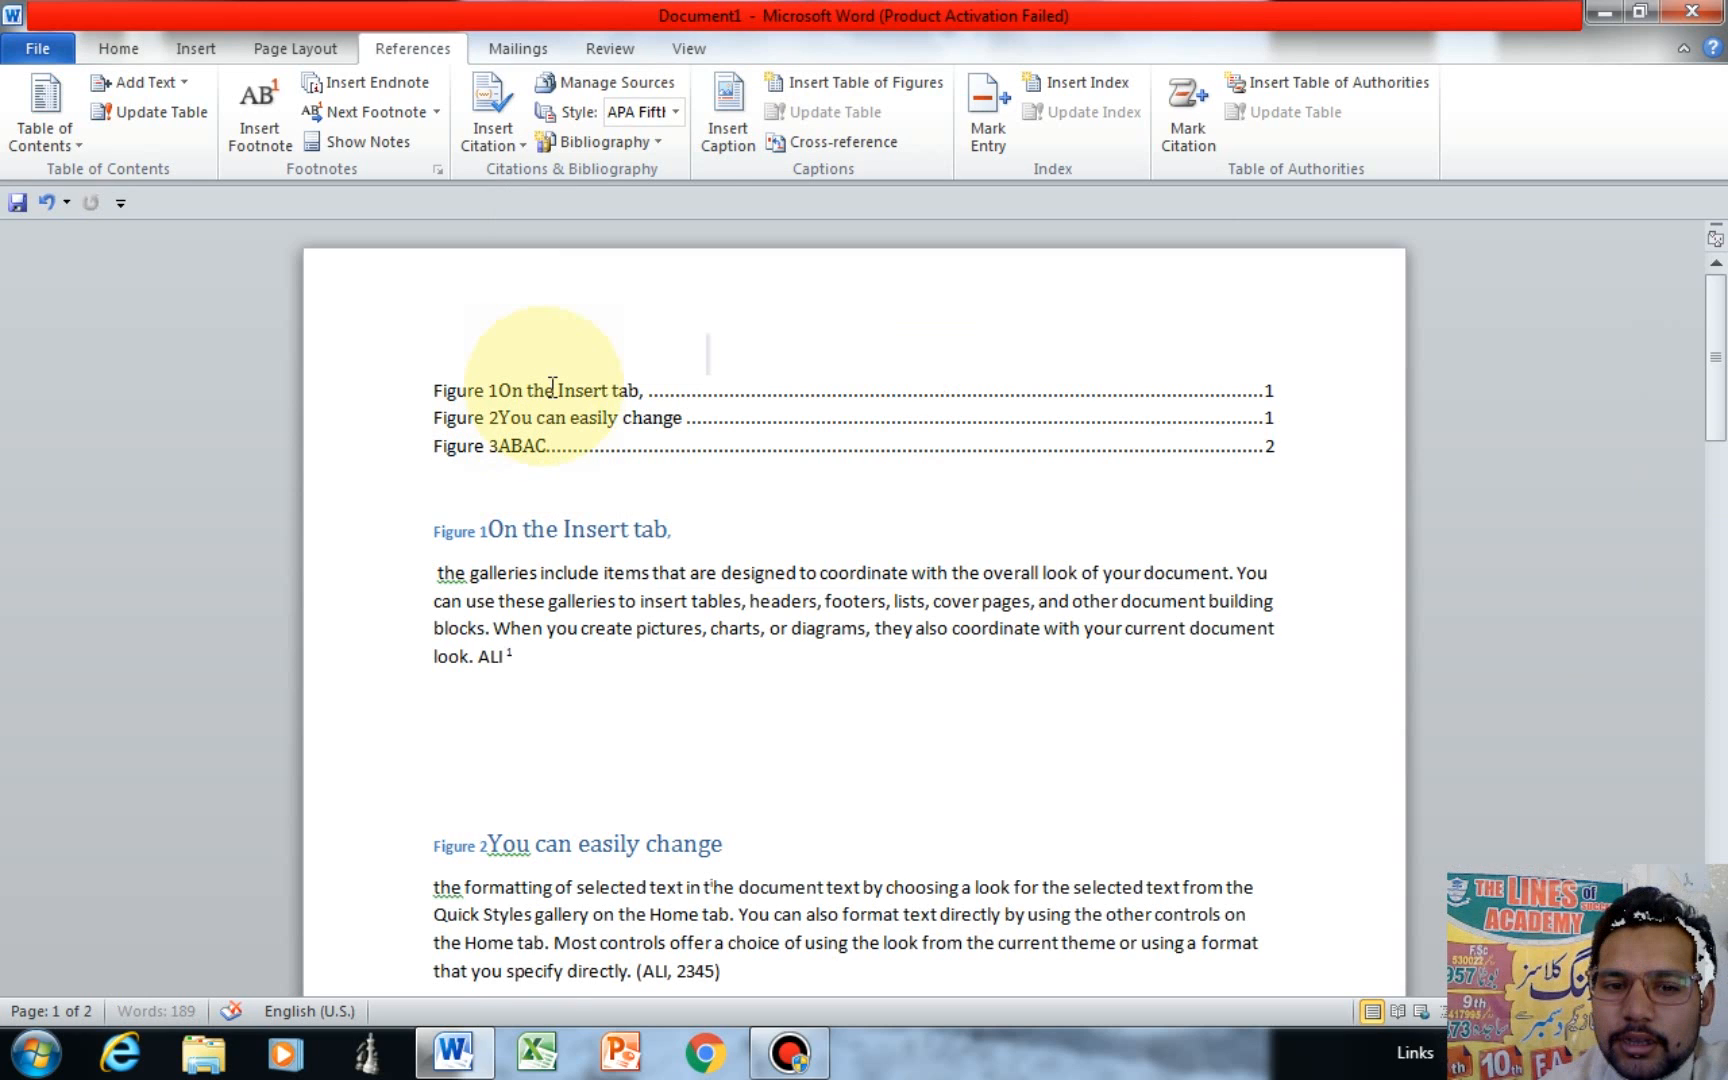
Replace the "n the Insert tab" wording in the first table of figures entry with "BOOK".
drag(552, 387, 634, 383)
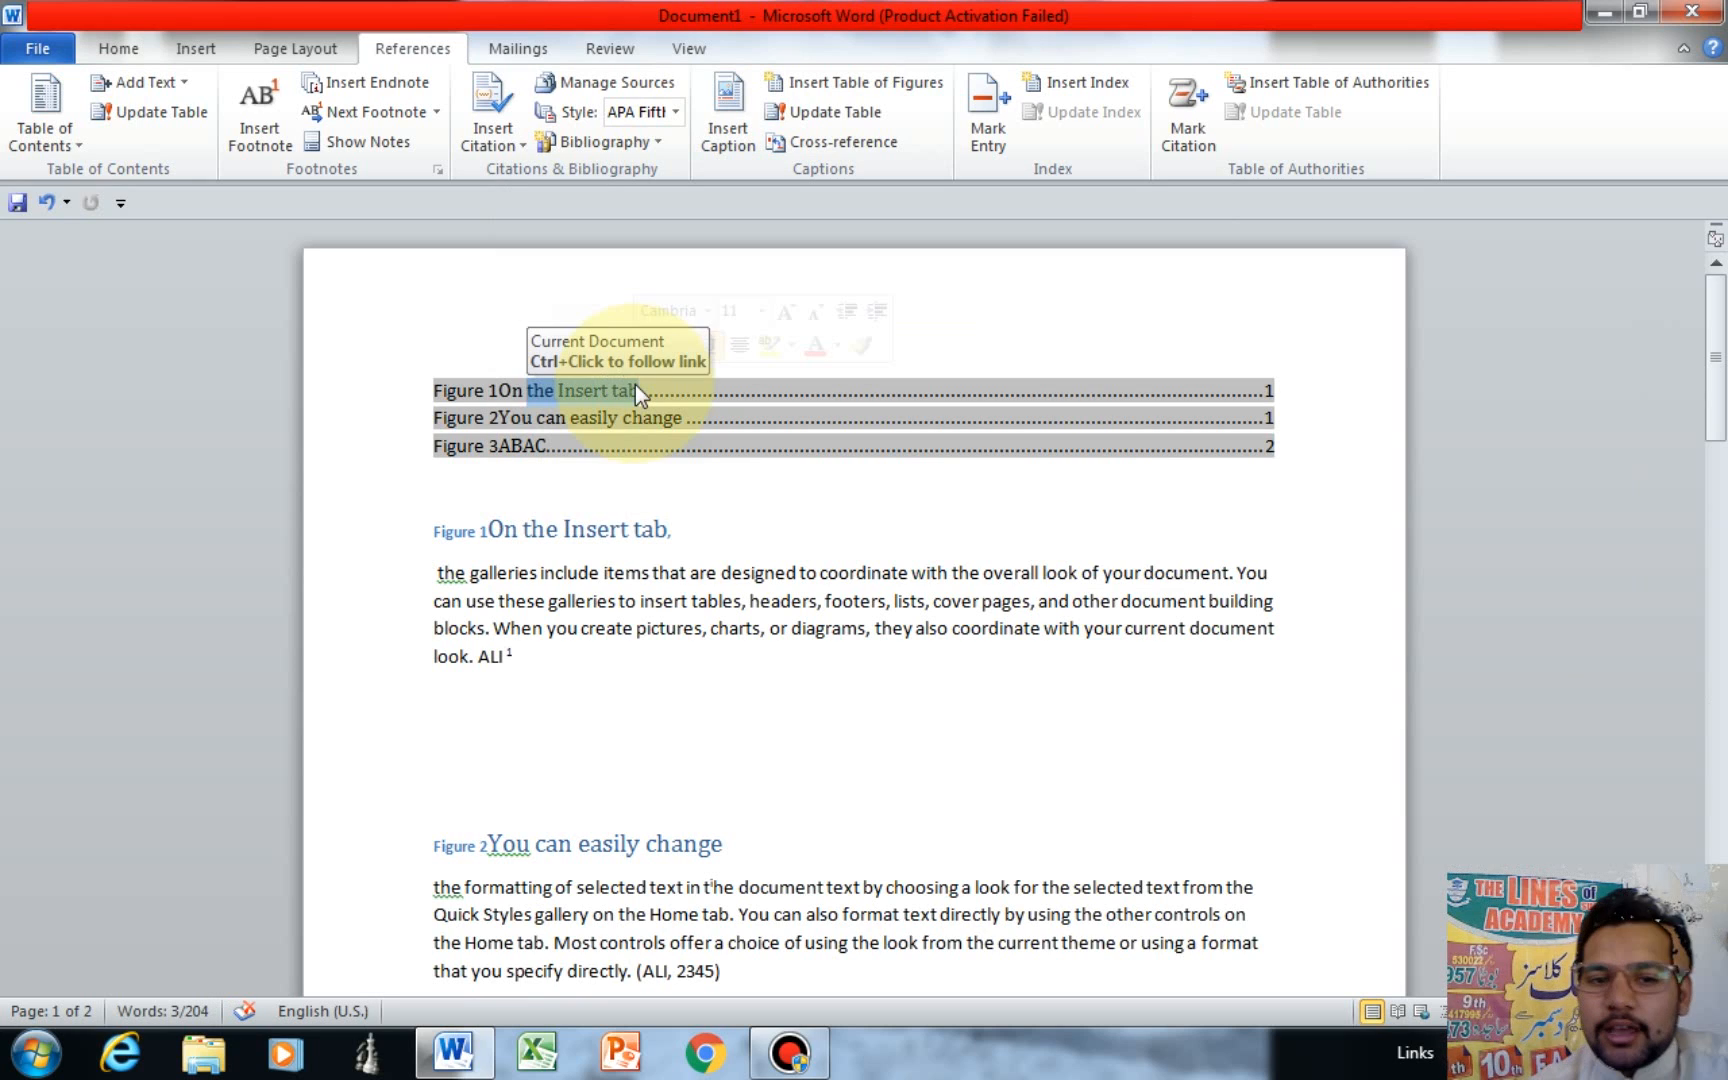
click(636, 384)
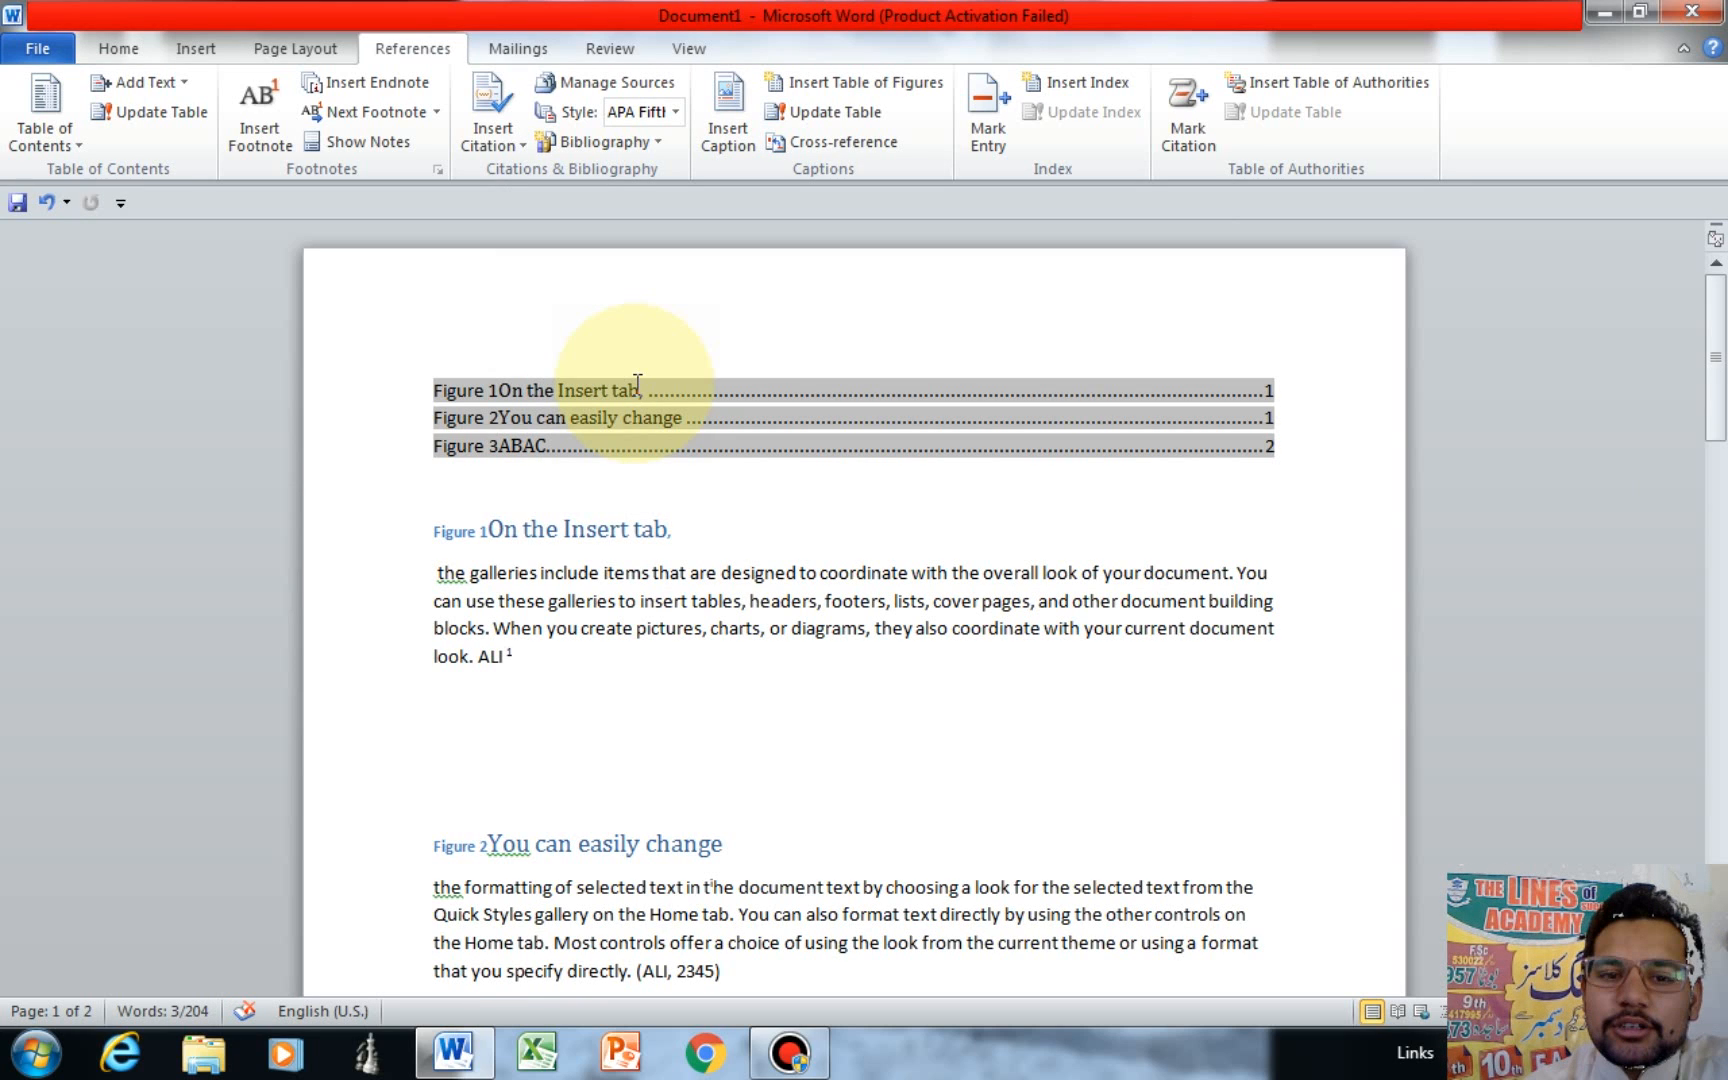
key(Delete)
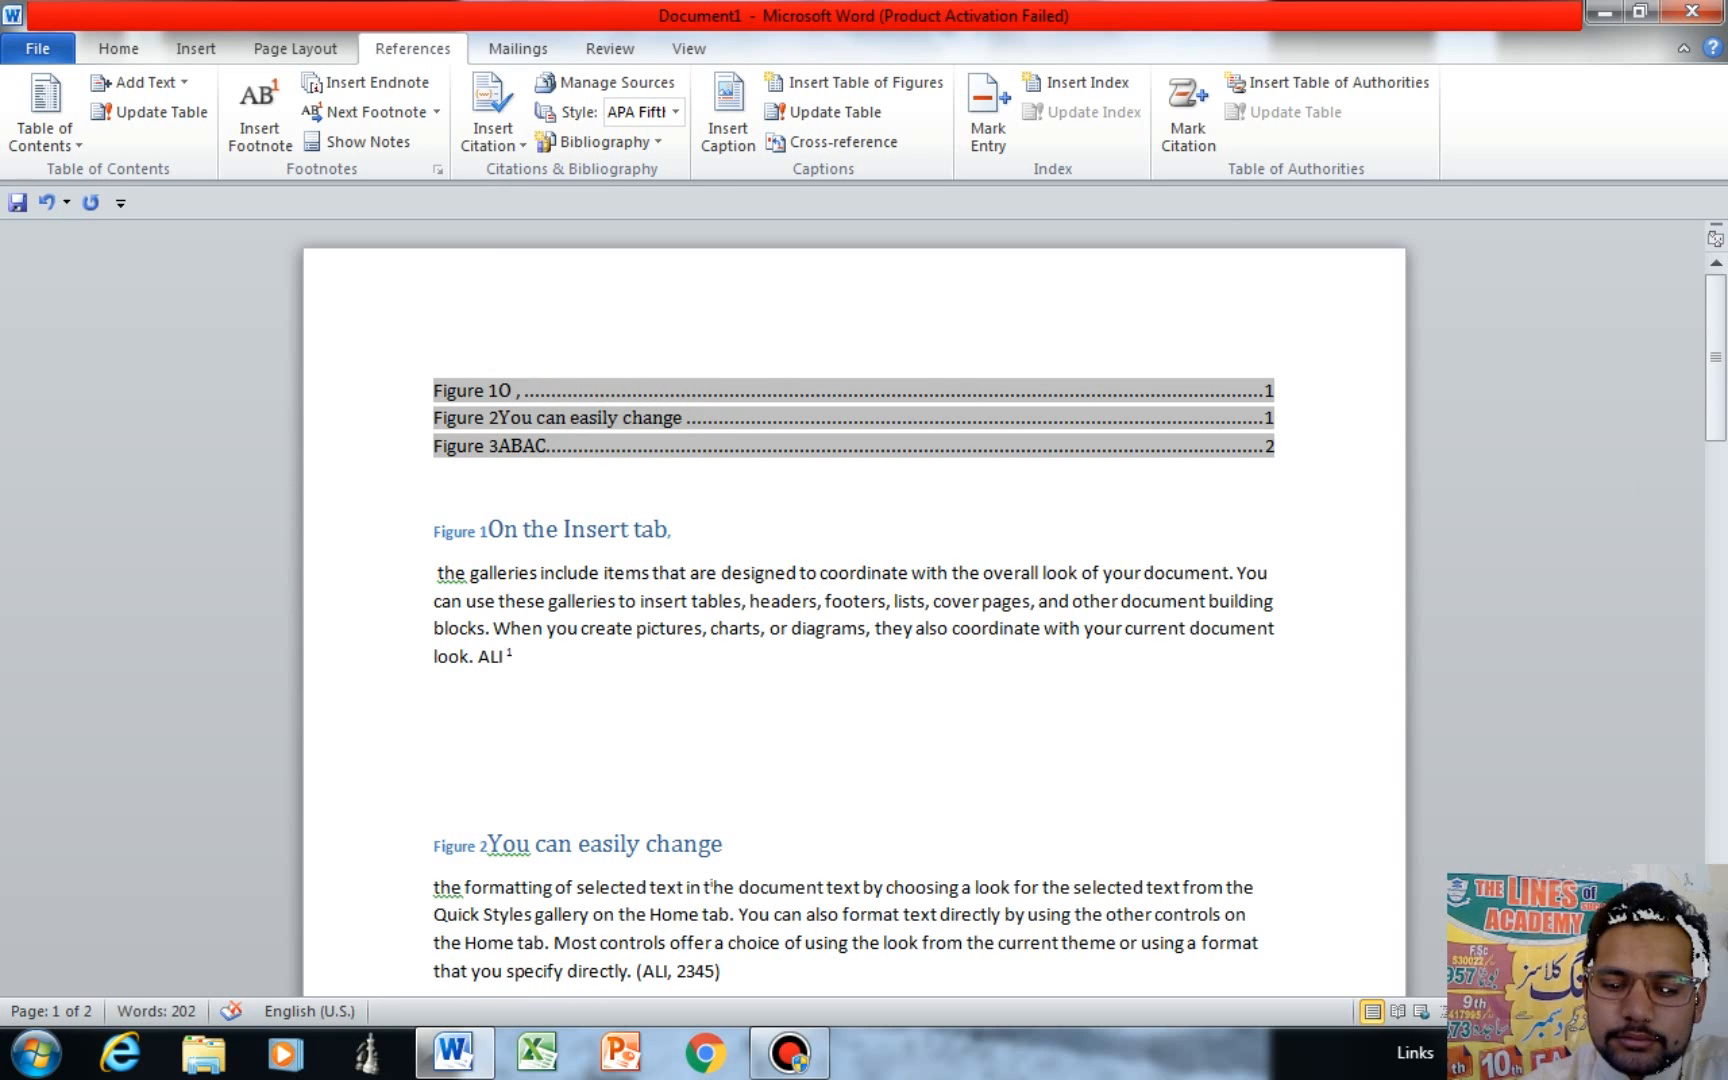
text(B)
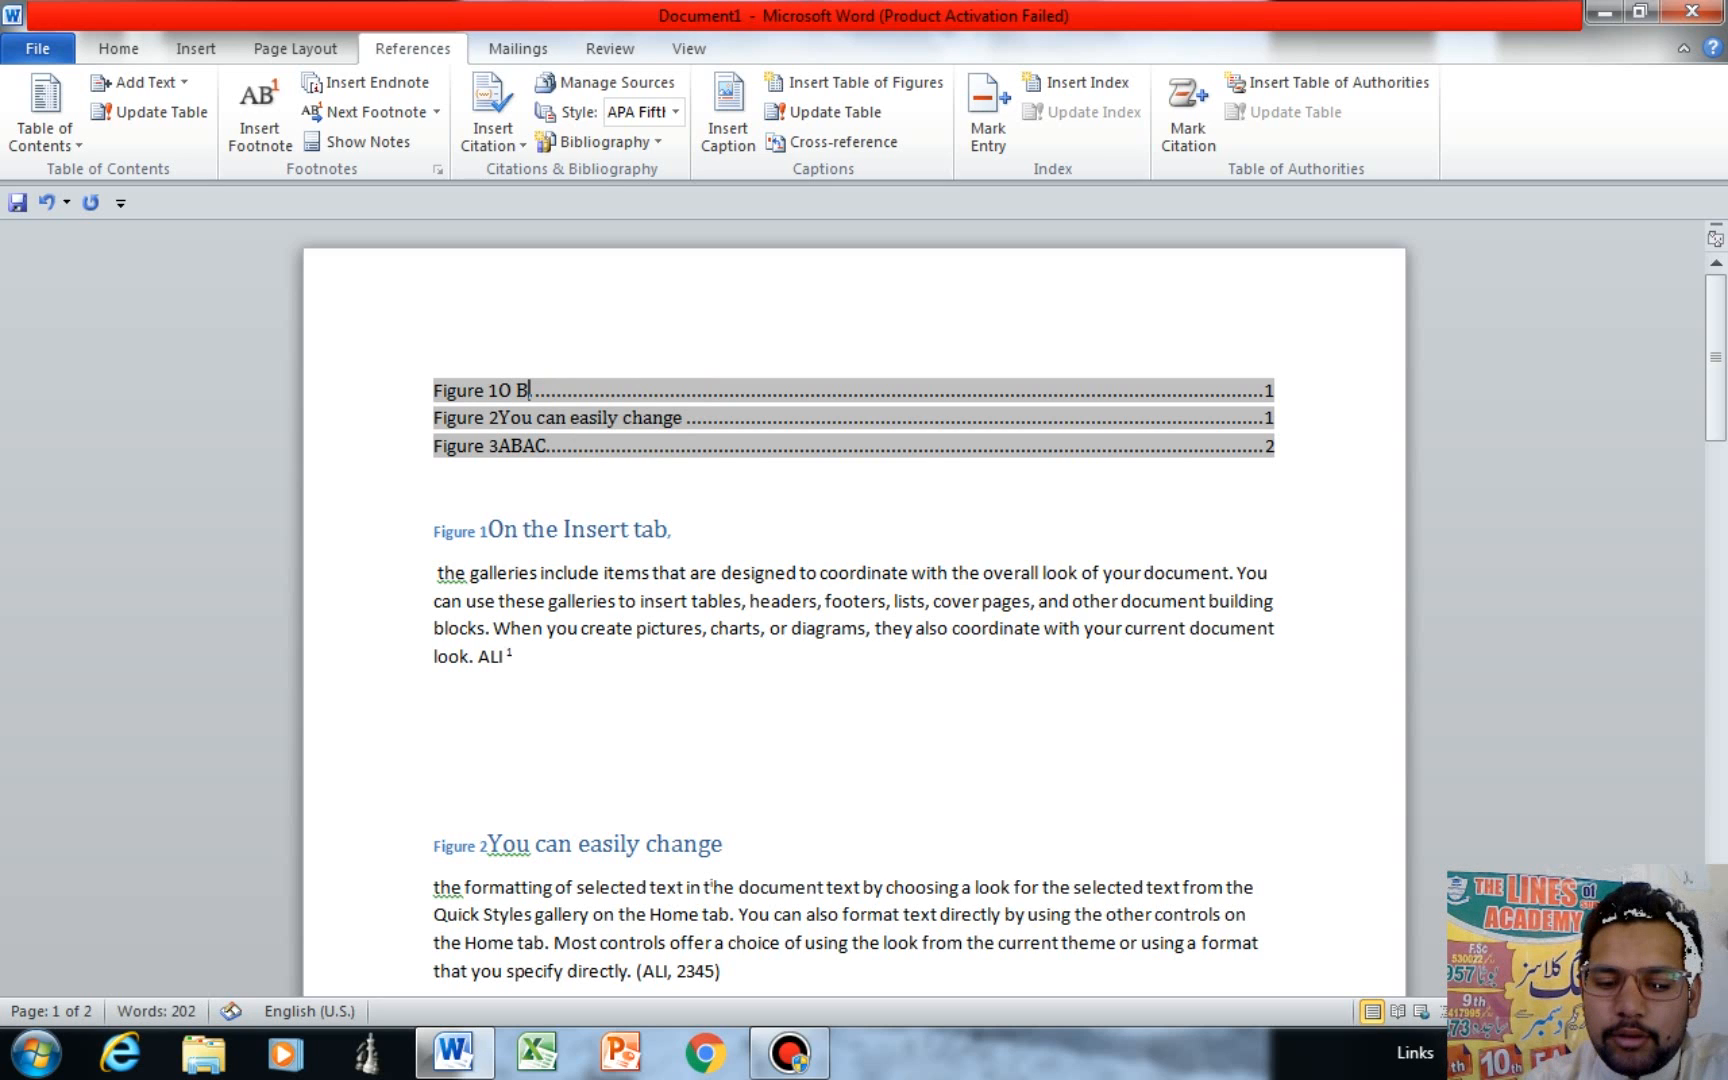
text(OOK)
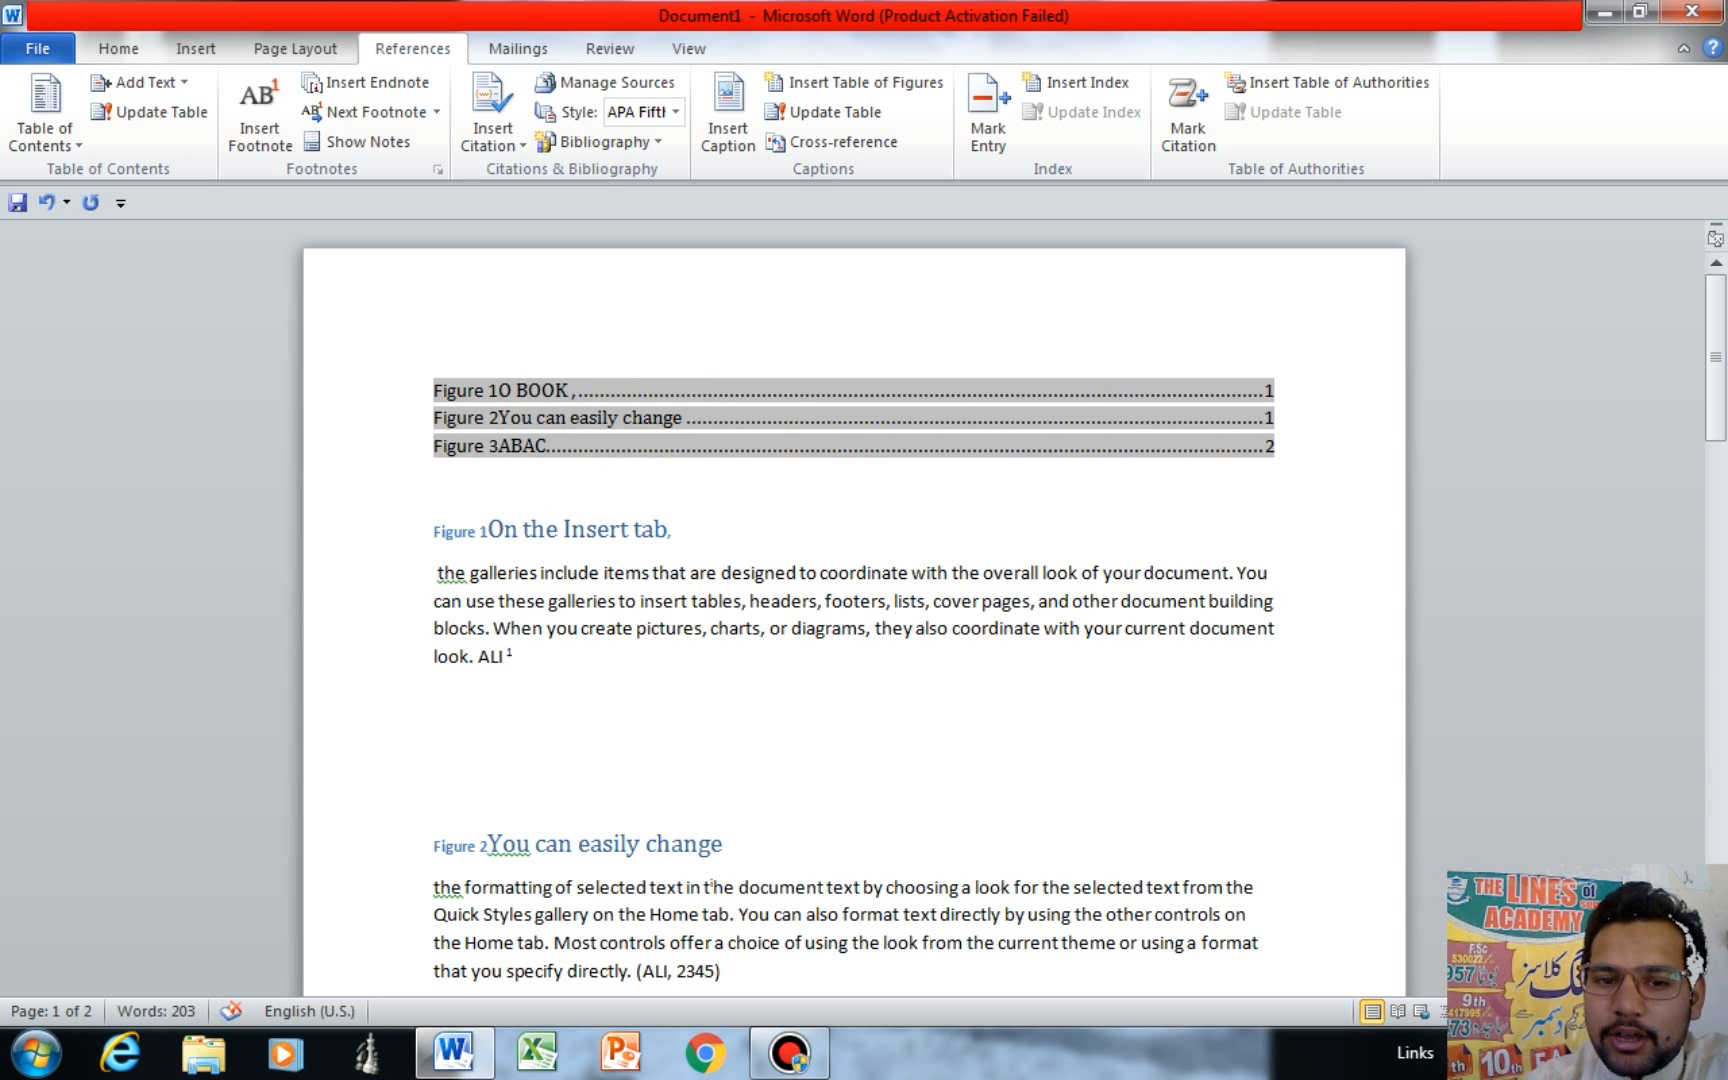
Change the second table of figures entry to read "Figure LIBRARY", replacing its number and heading text.
click(683, 420)
key(BackSpace)
key(BackSpace)
key(BackSpace)
key(BackSpace)
key(BackSpace)
key(BackSpace)
key(BackSpace)
key(BackSpace)
key(BackSpace)
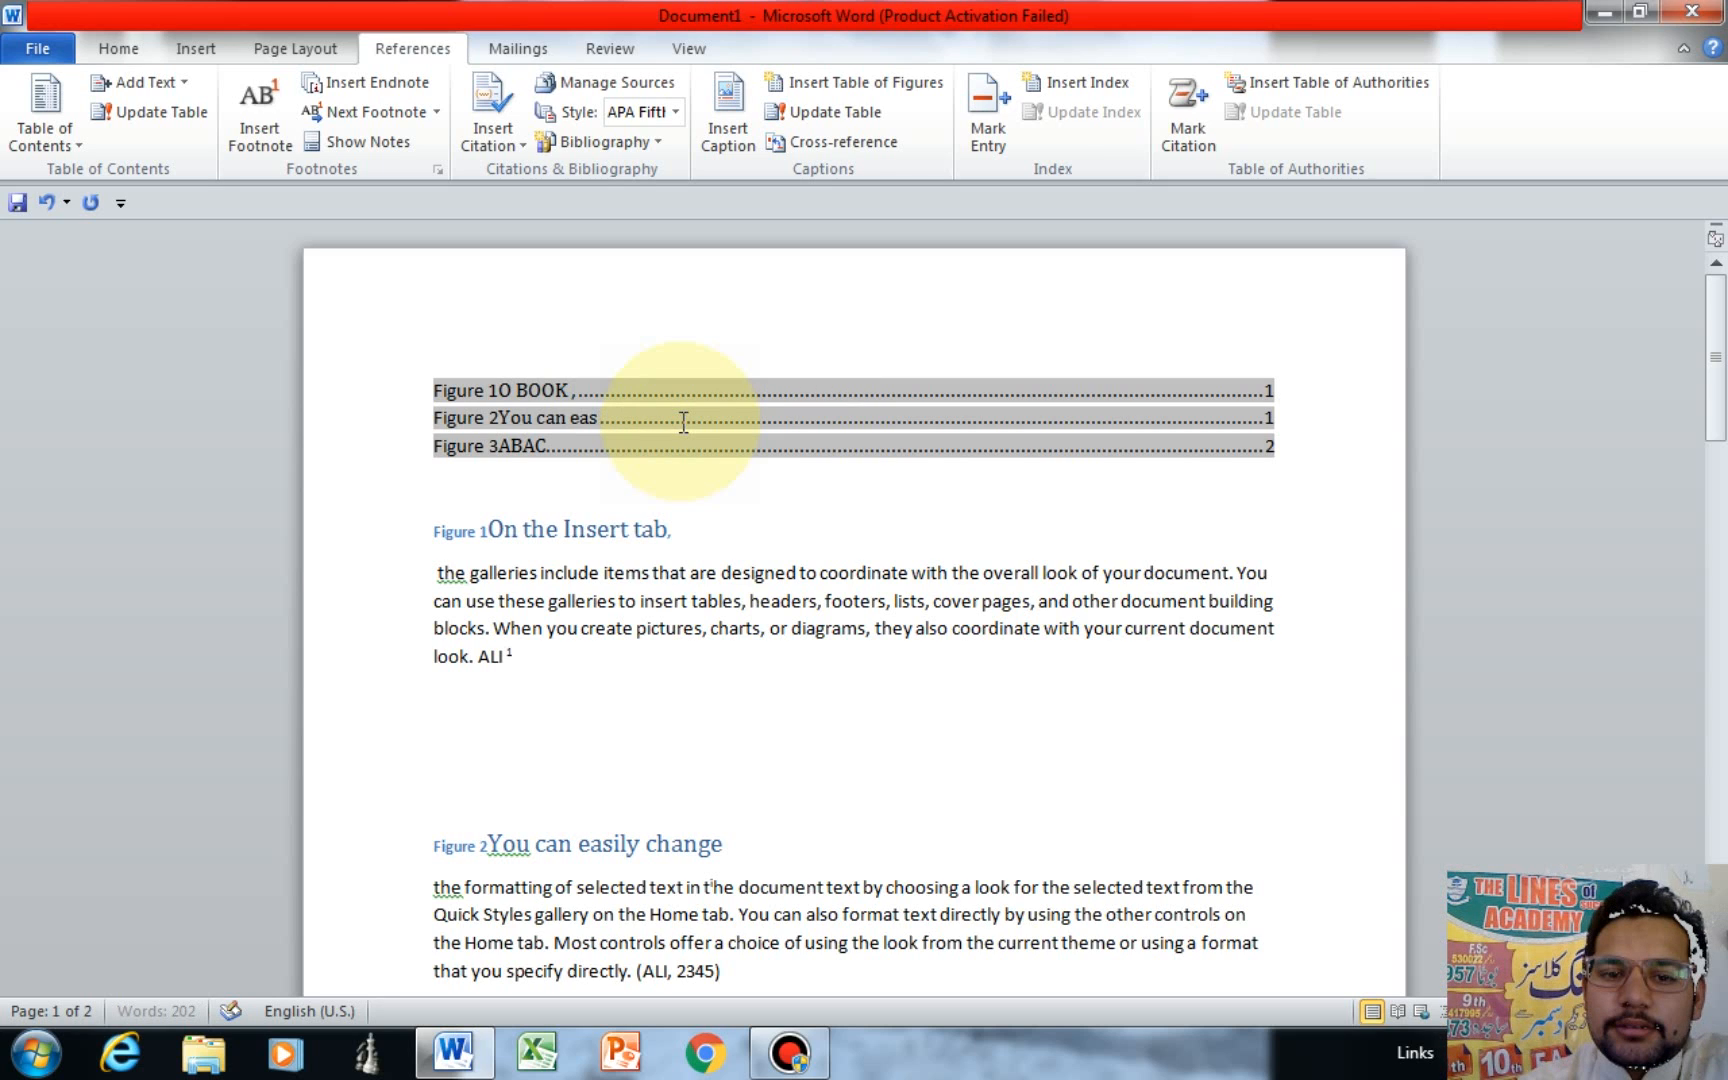
key(BackSpace)
key(BackSpace)
key(BackSpace)
key(BackSpace)
key(BackSpace)
key(BackSpace)
key(BackSpace)
key(BackSpace)
key(BackSpace)
key(BackSpace)
key(BackSpace)
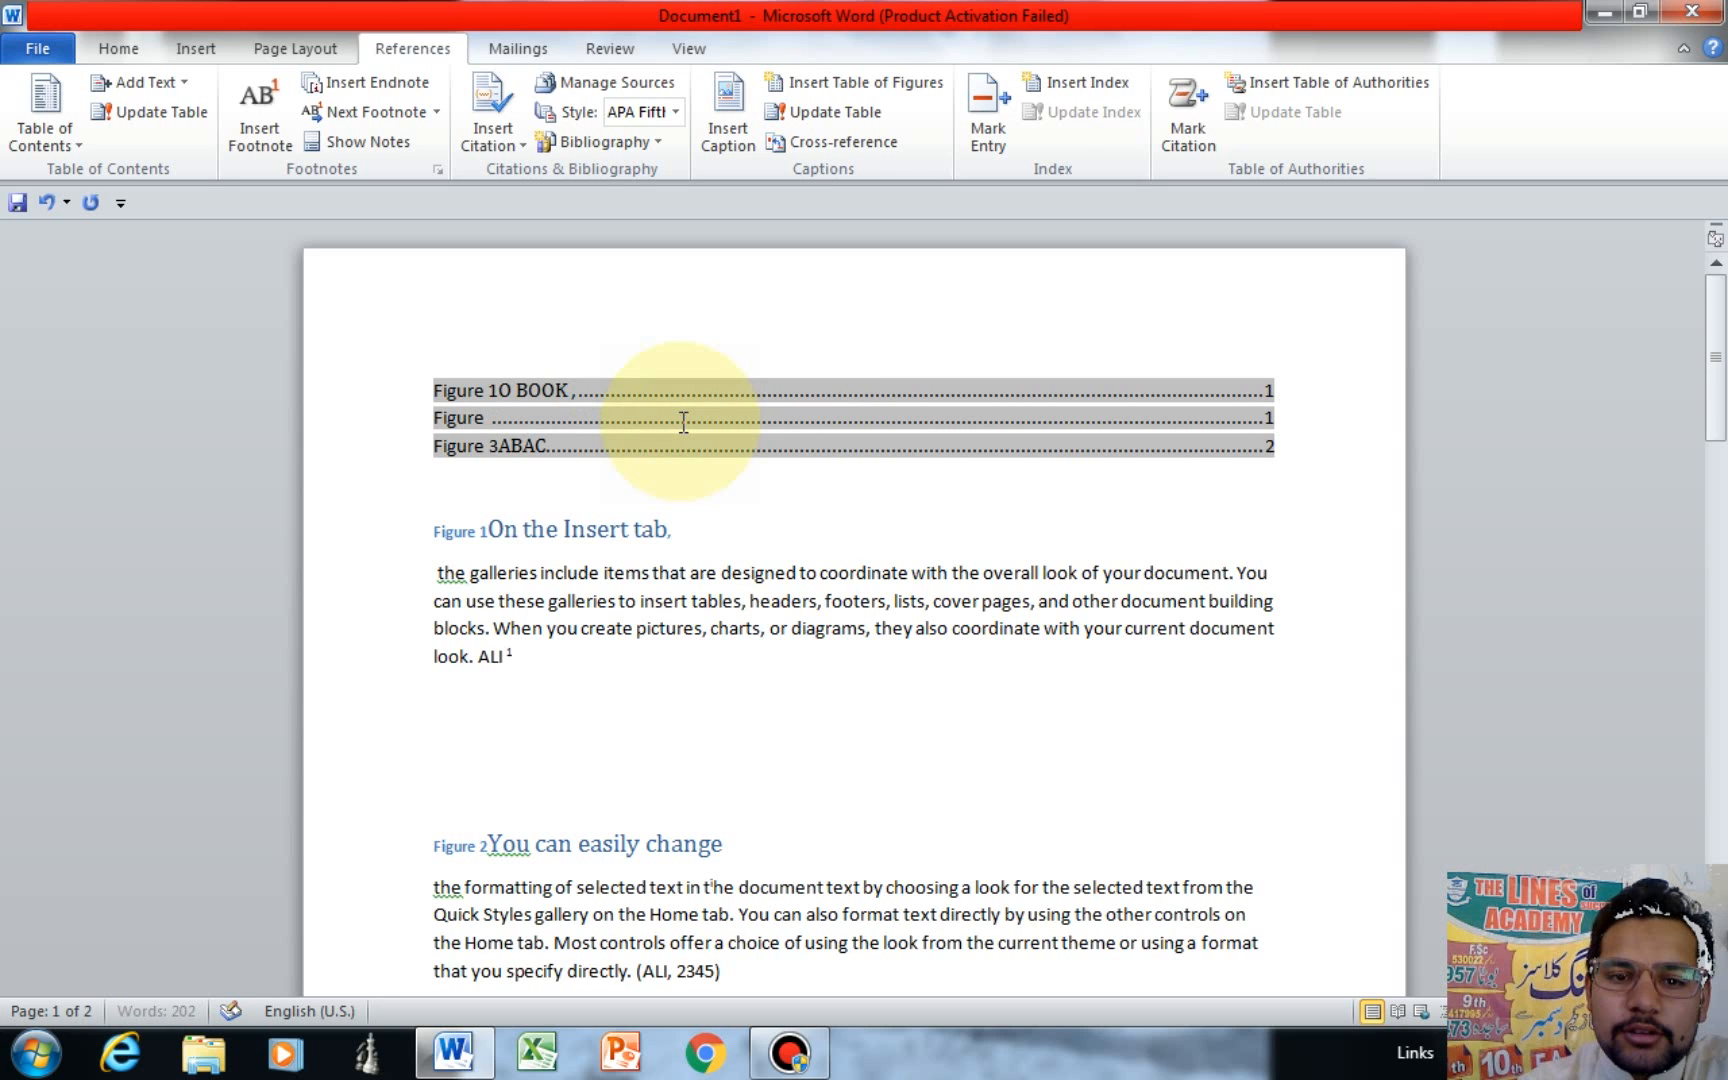
text(LIBRARY)
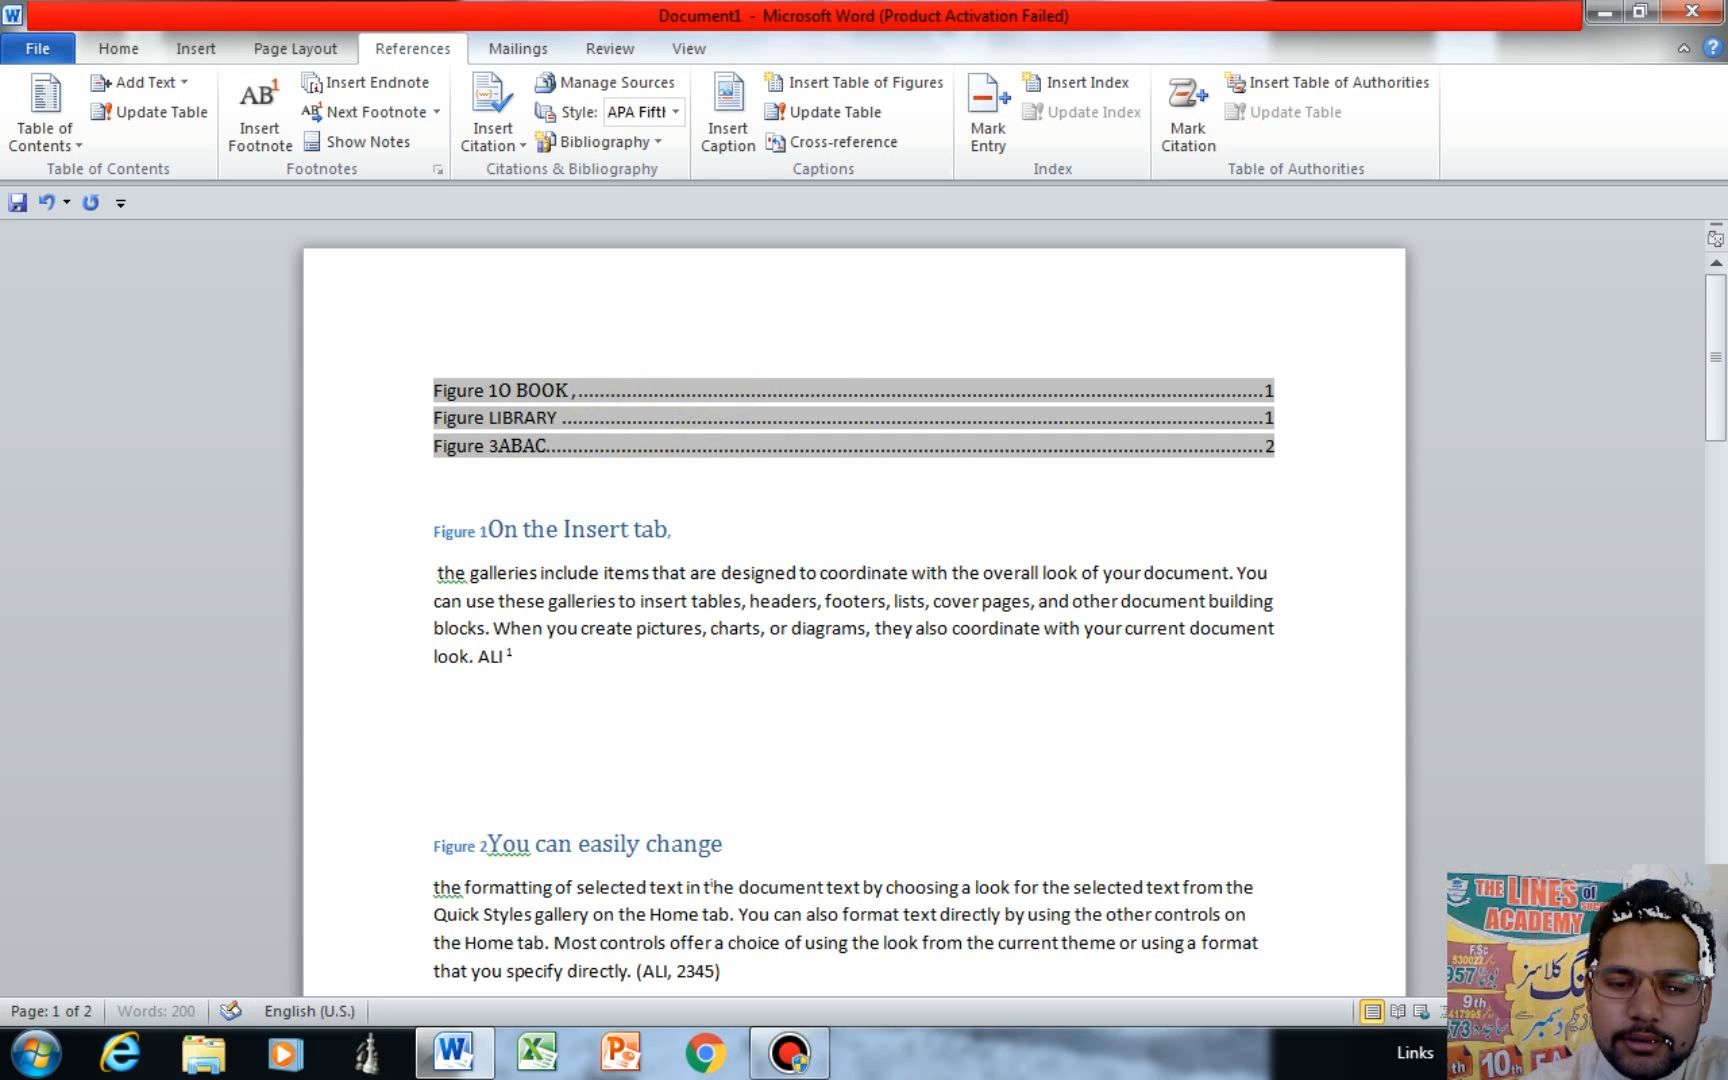
click(744, 482)
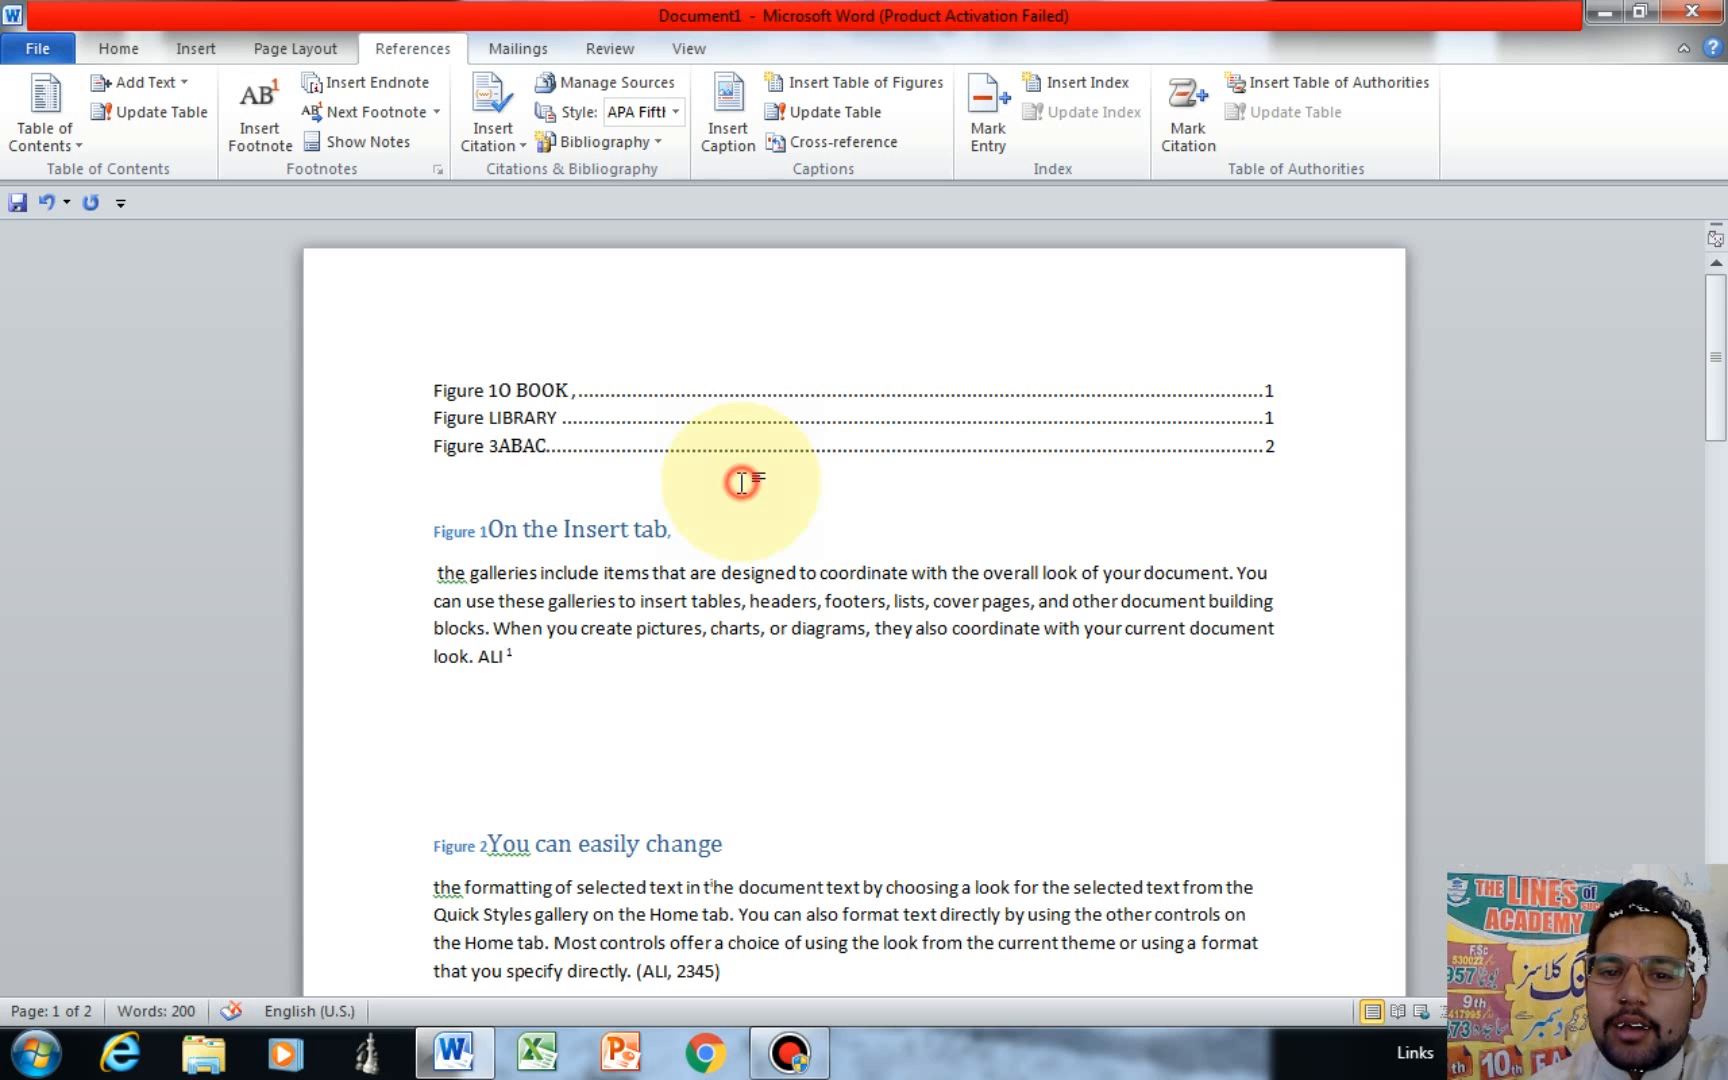
Mark "coordinat" in the paragraph under "On the Insert tab" as a current-page index entry.
click(547, 528)
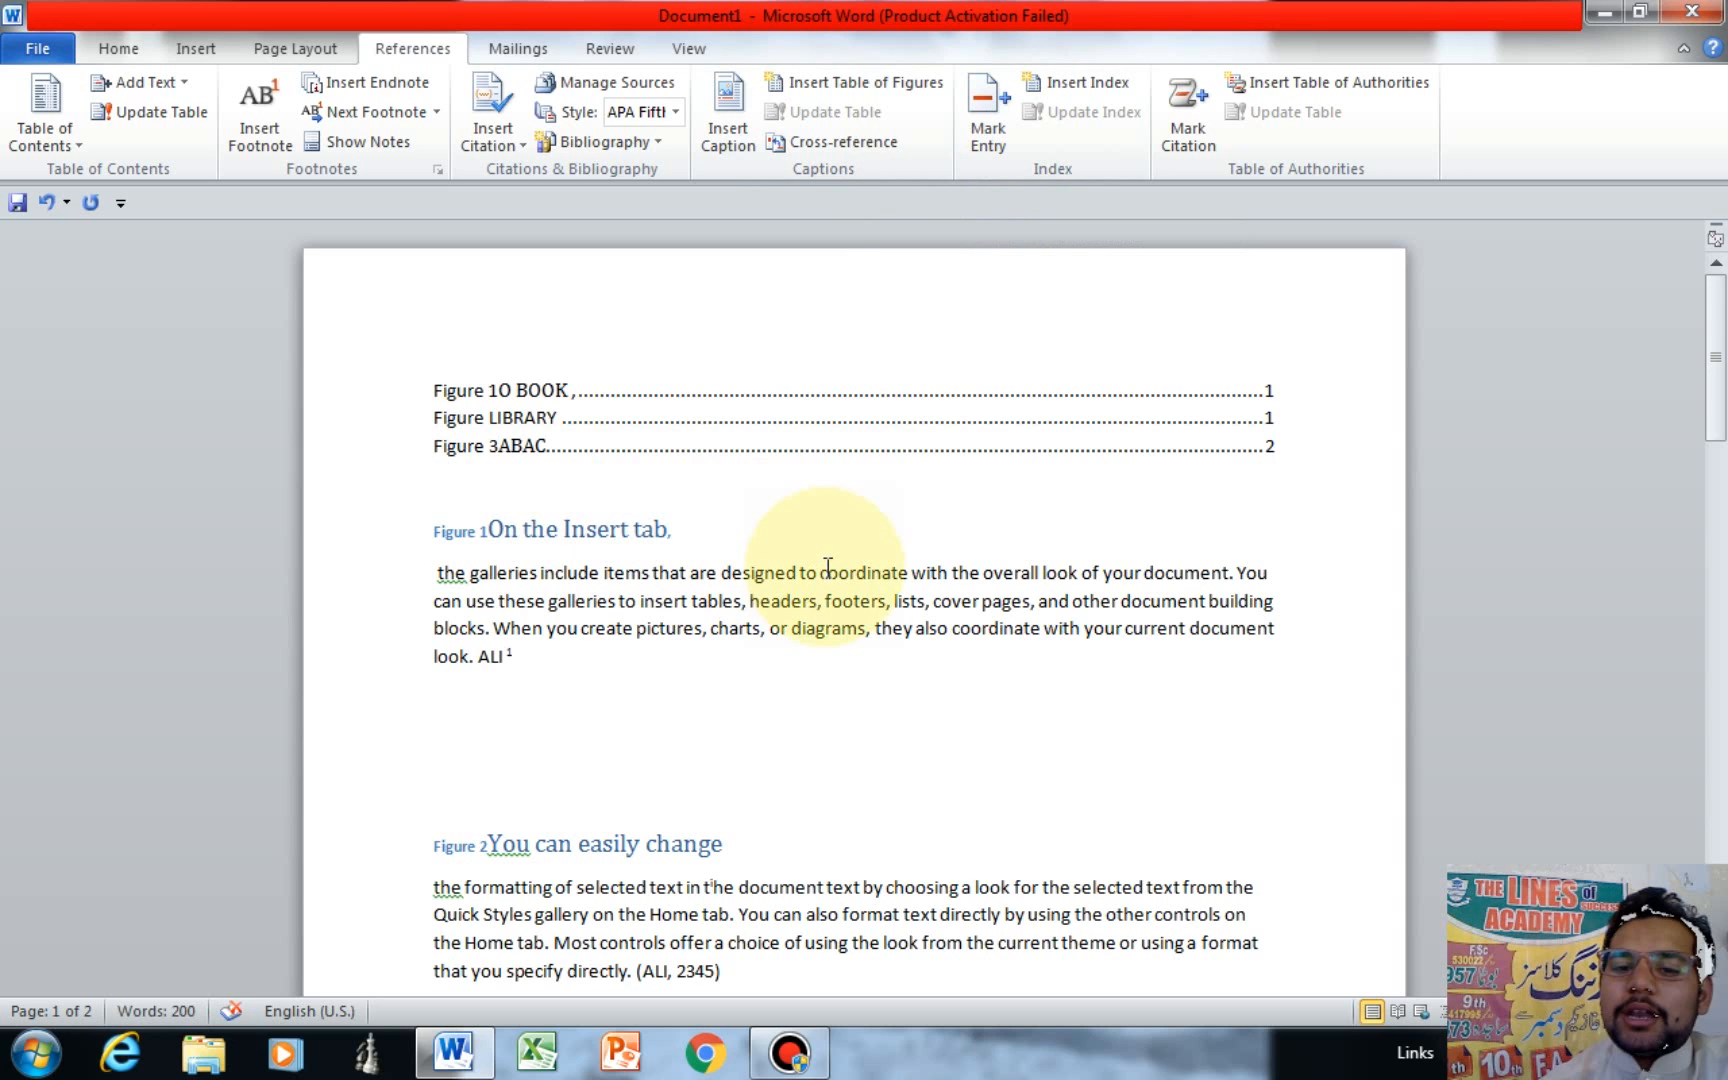
drag(822, 572, 898, 572)
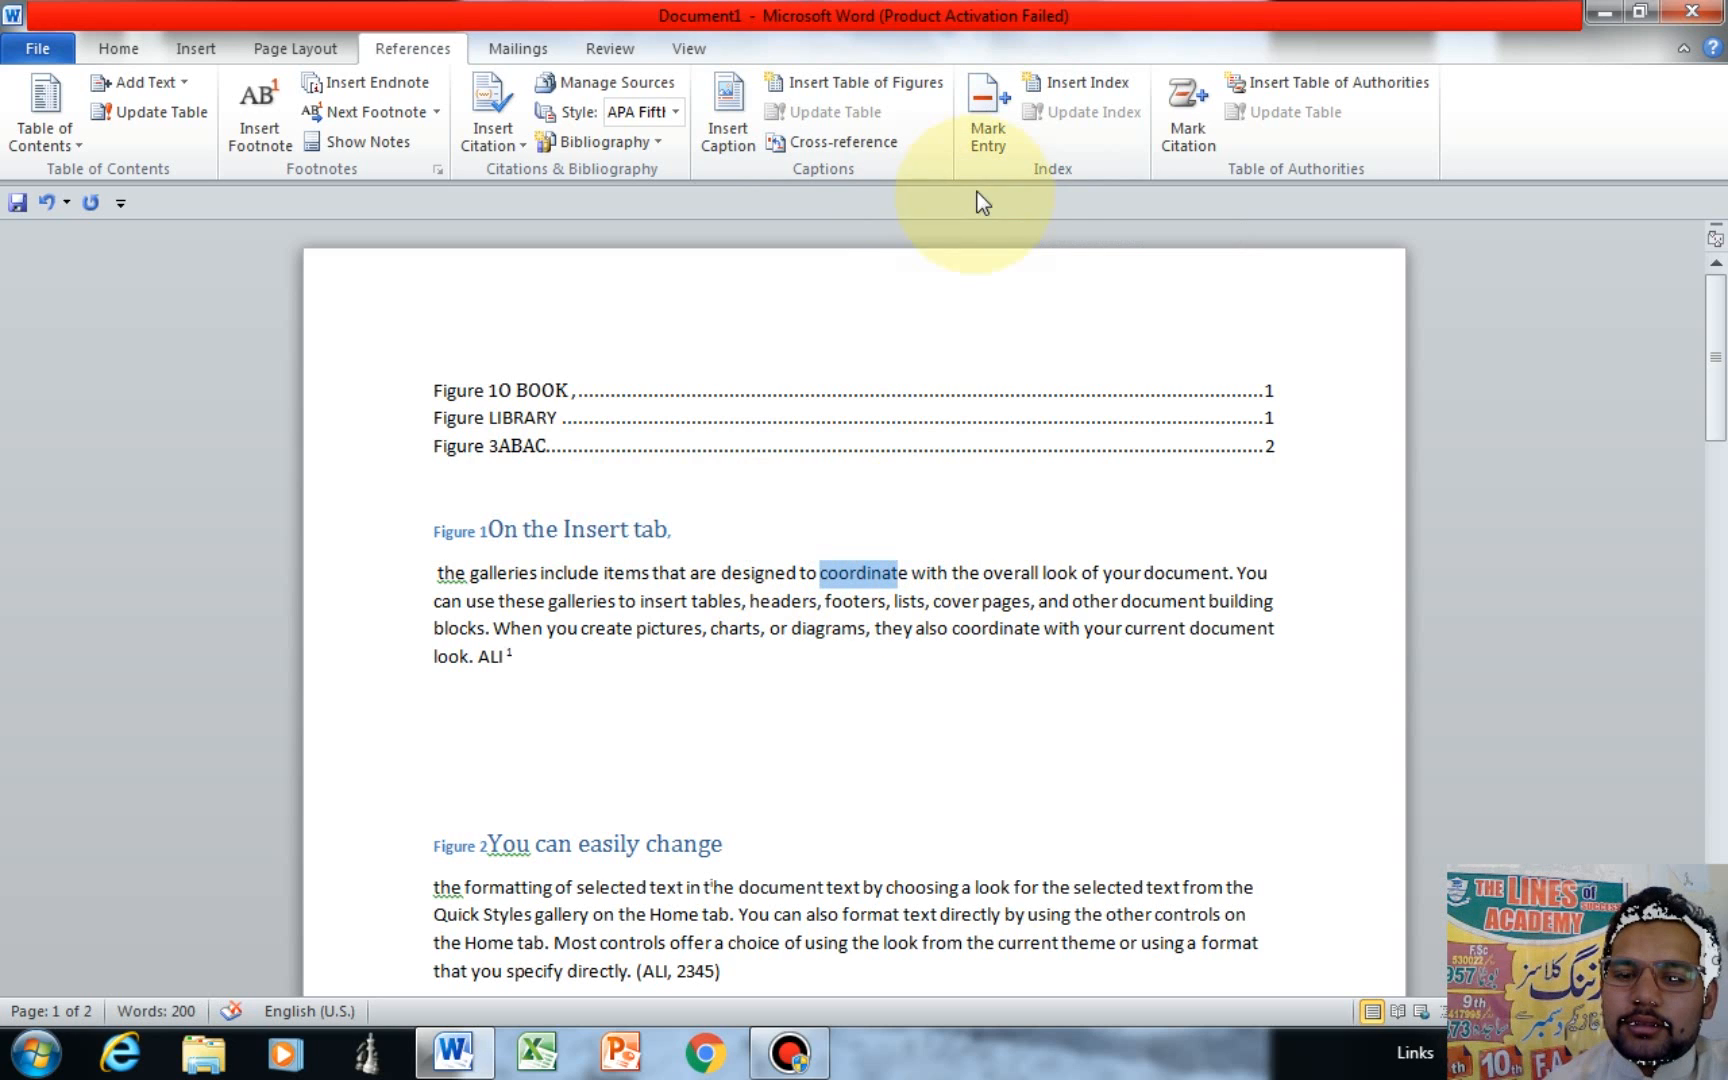
click(984, 100)
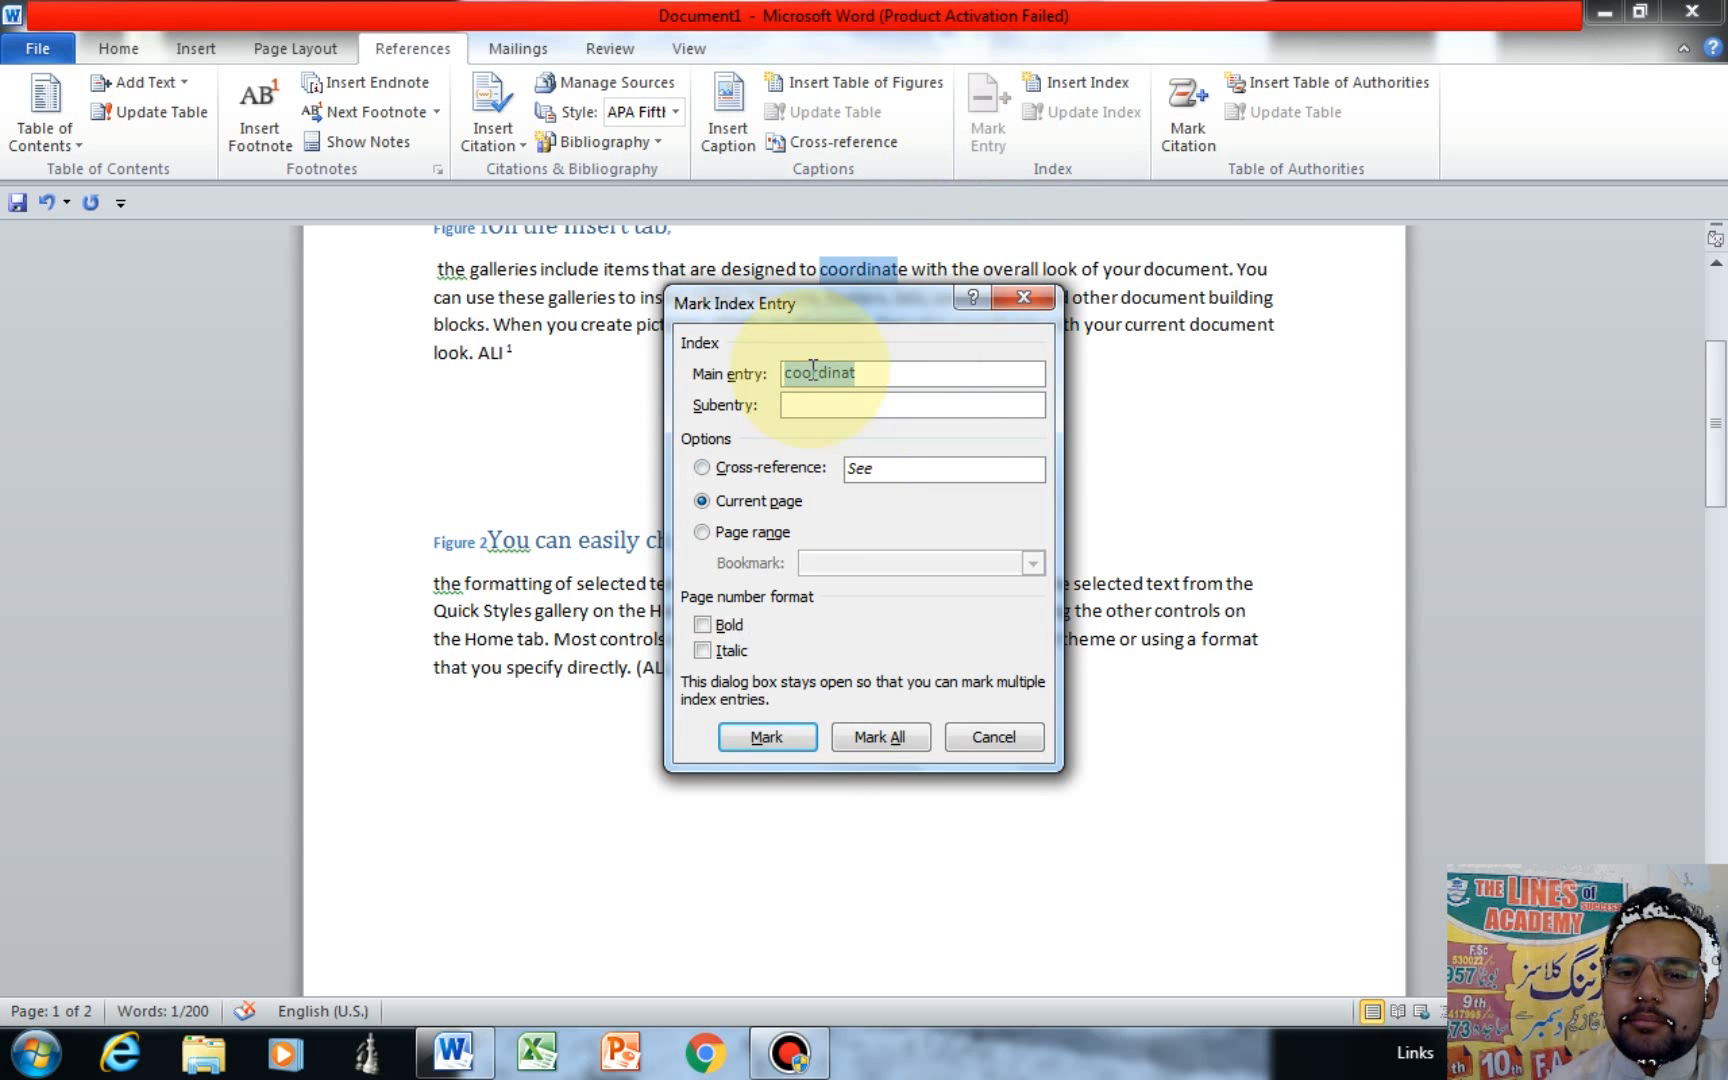
click(770, 741)
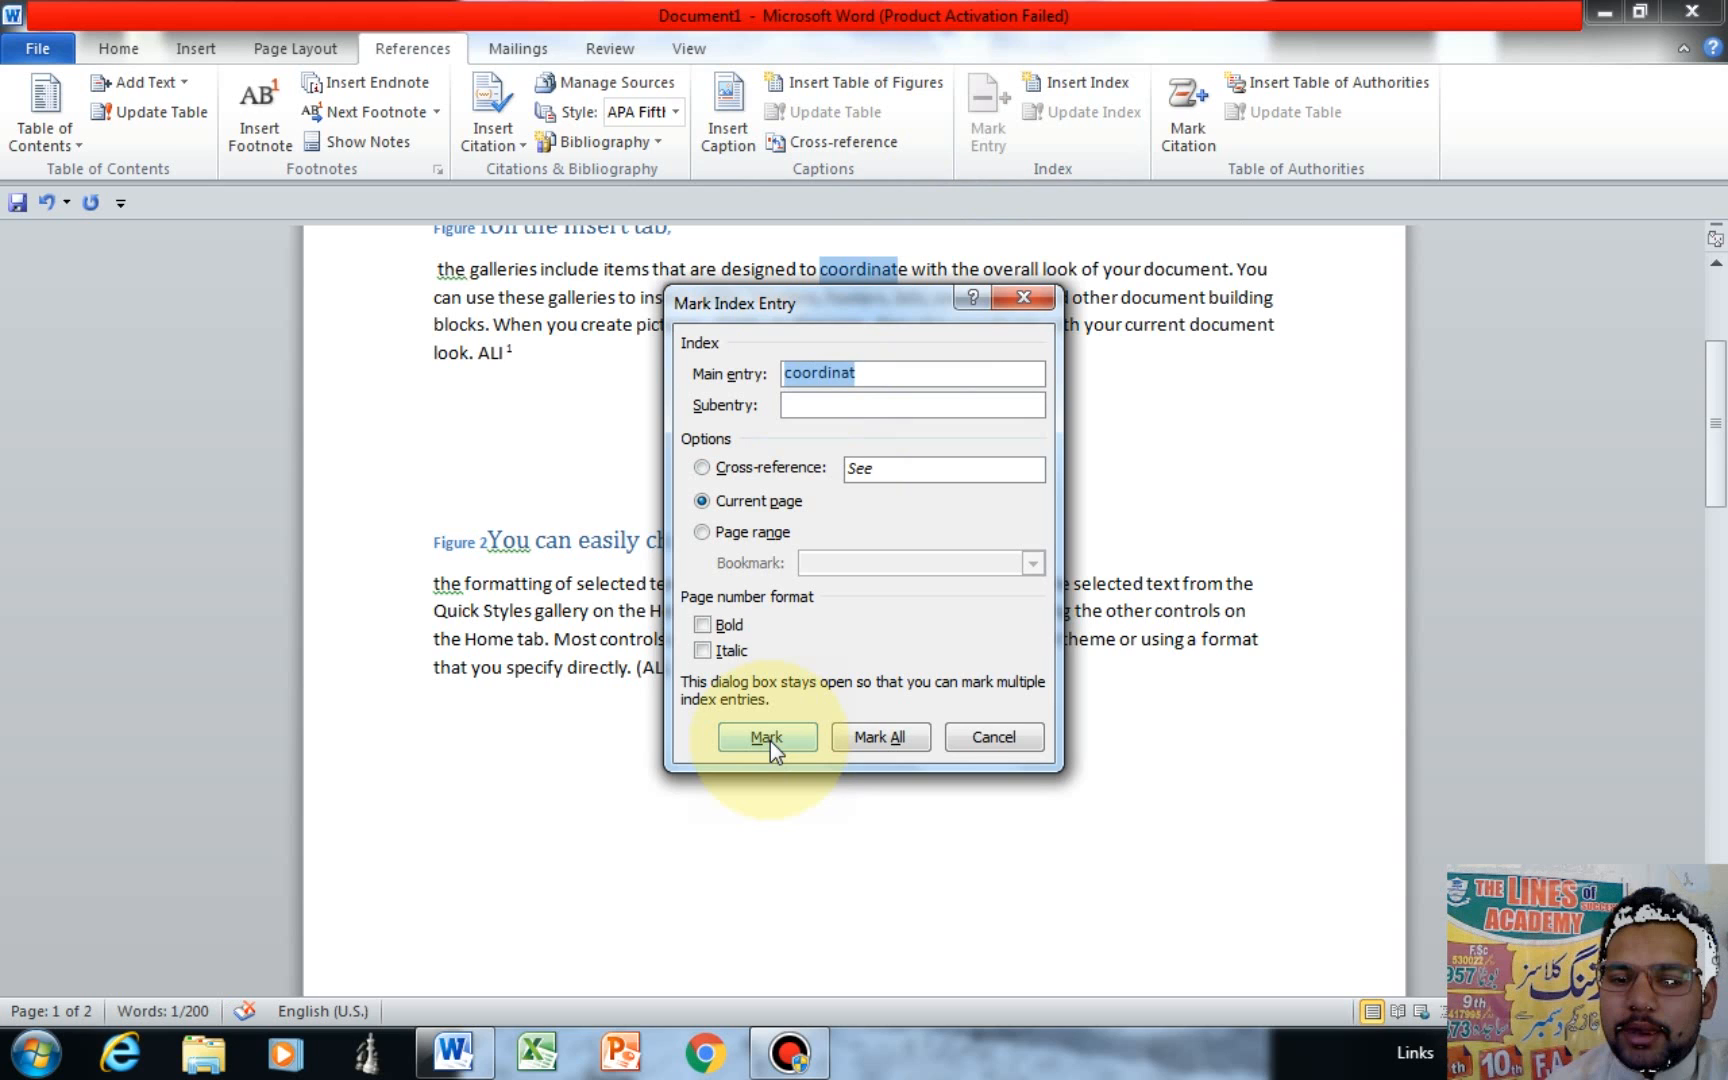
click(768, 737)
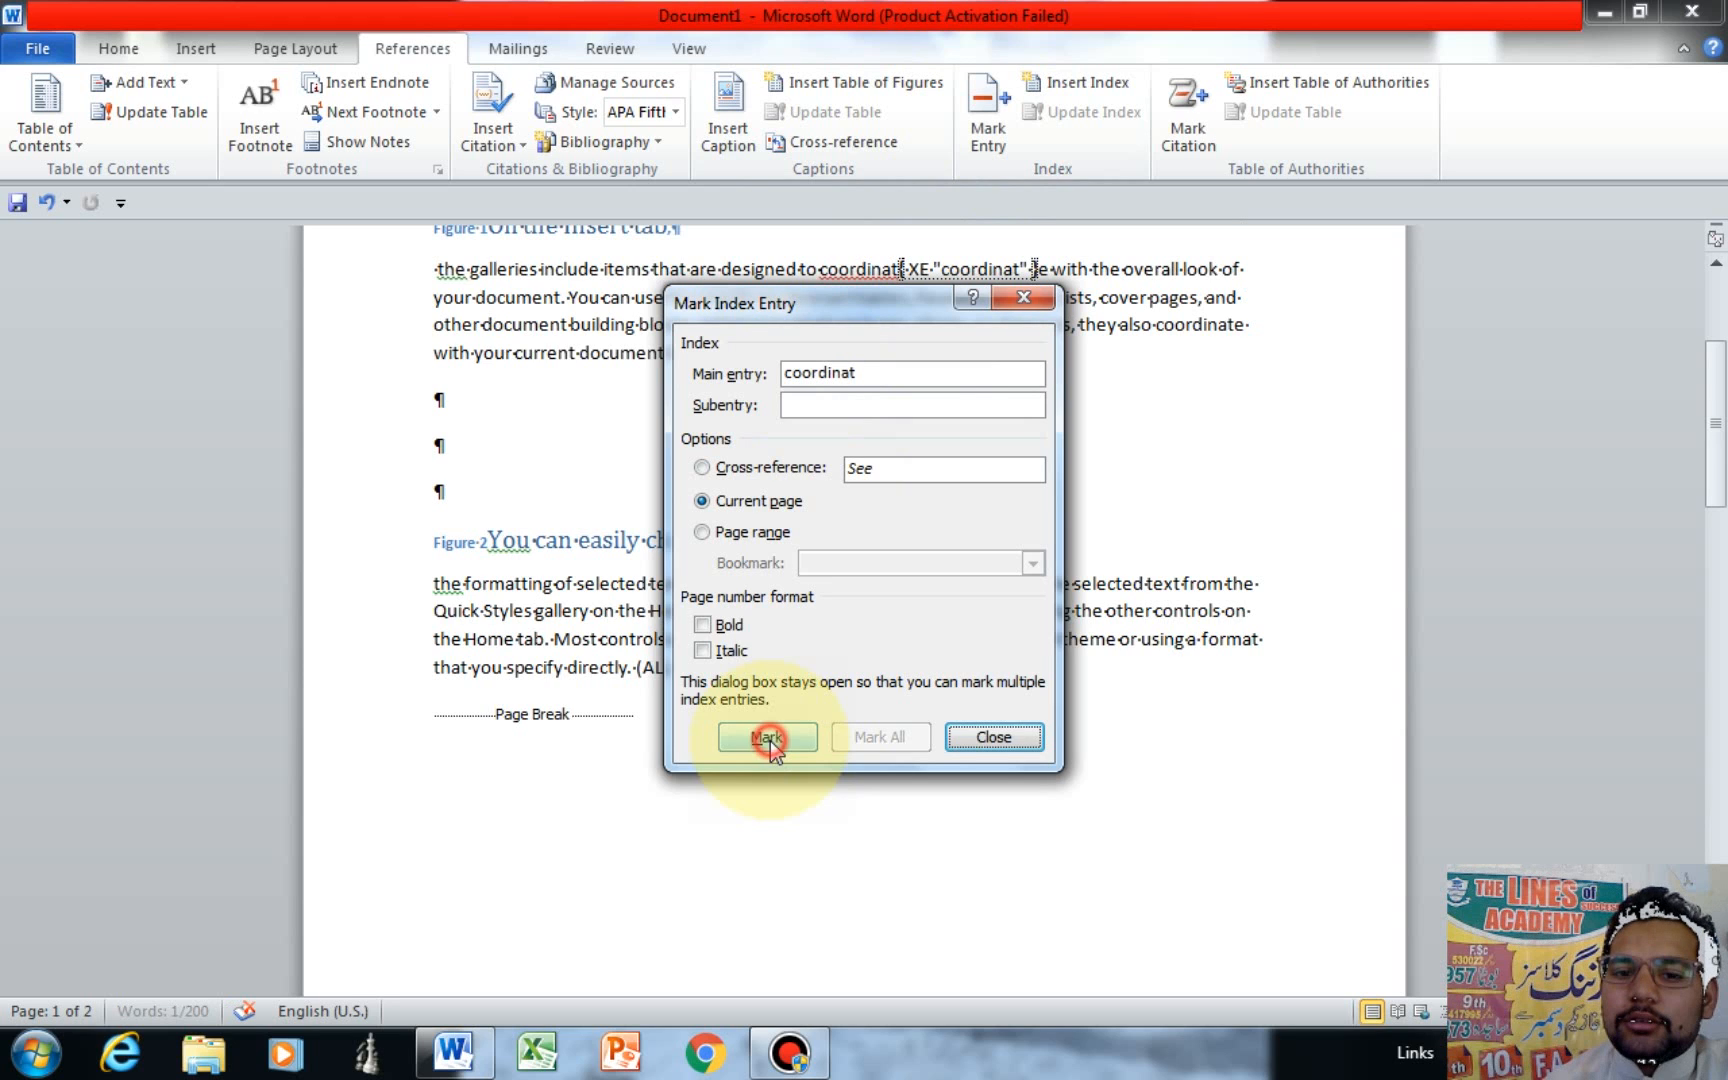
Mark the word "document" in the same paragraph's "look of your document" as an index entry.
double_click(480, 295)
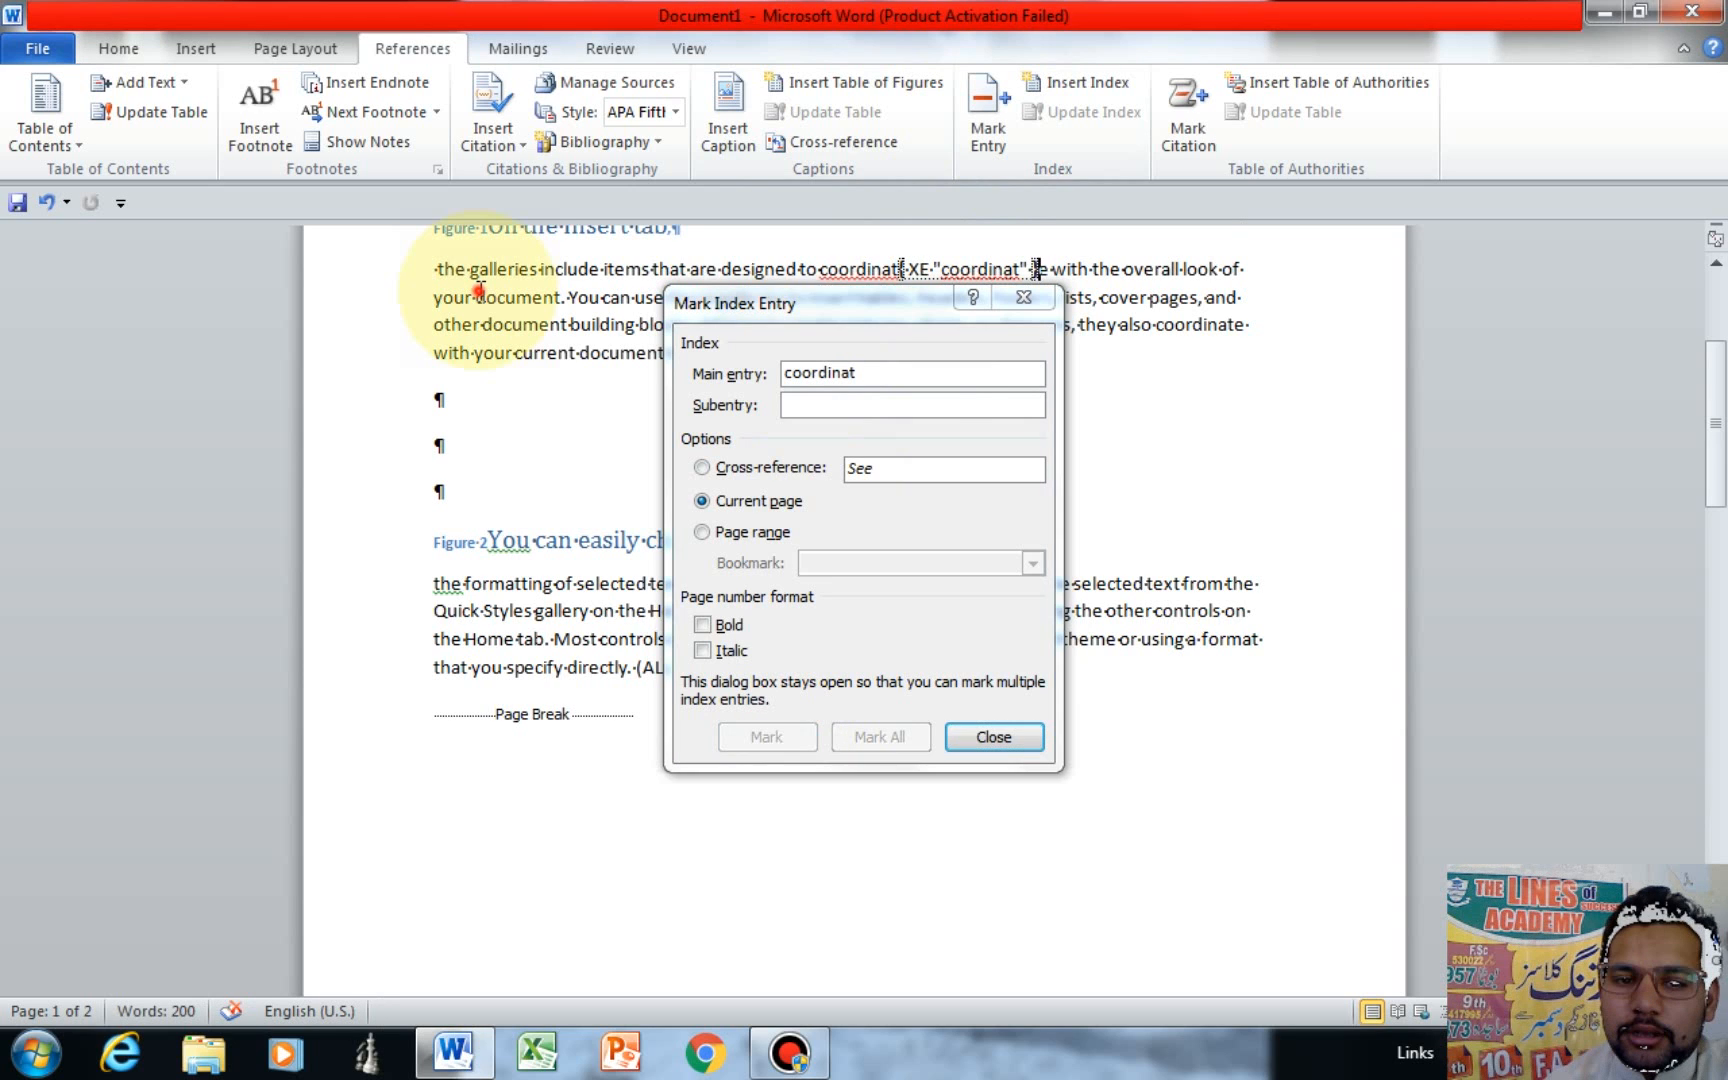
click(862, 373)
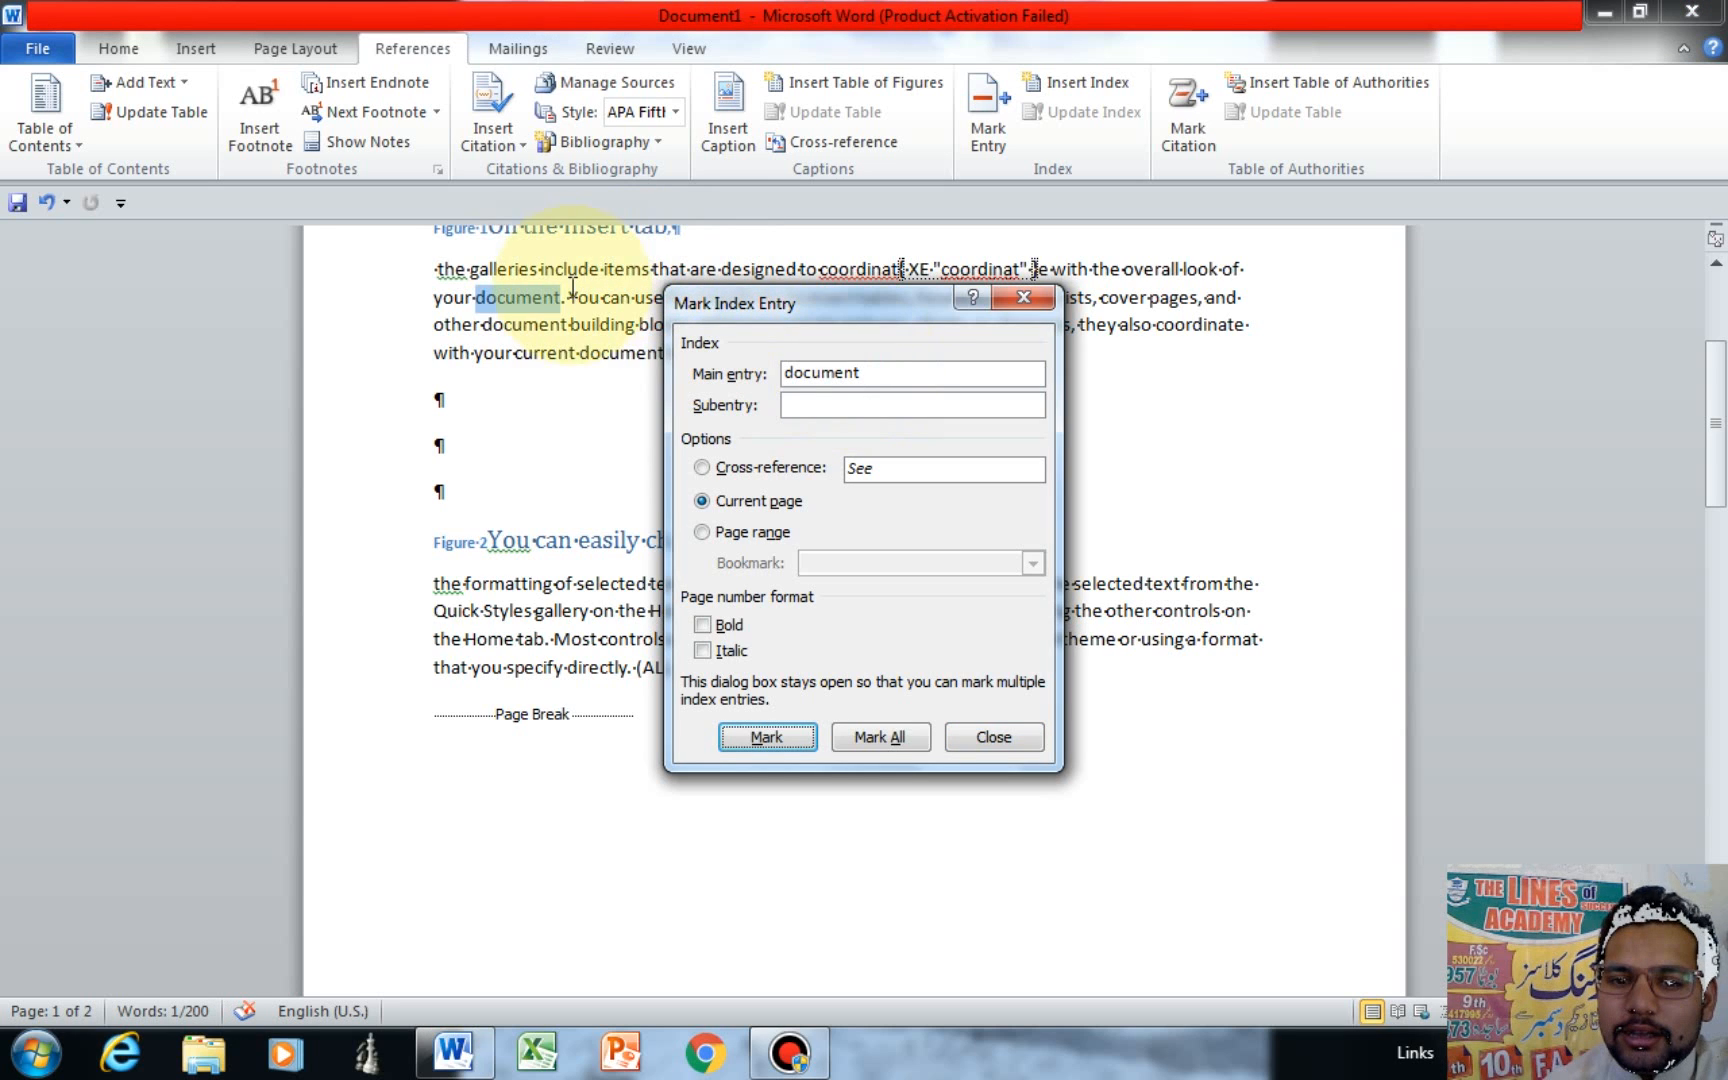
click(766, 740)
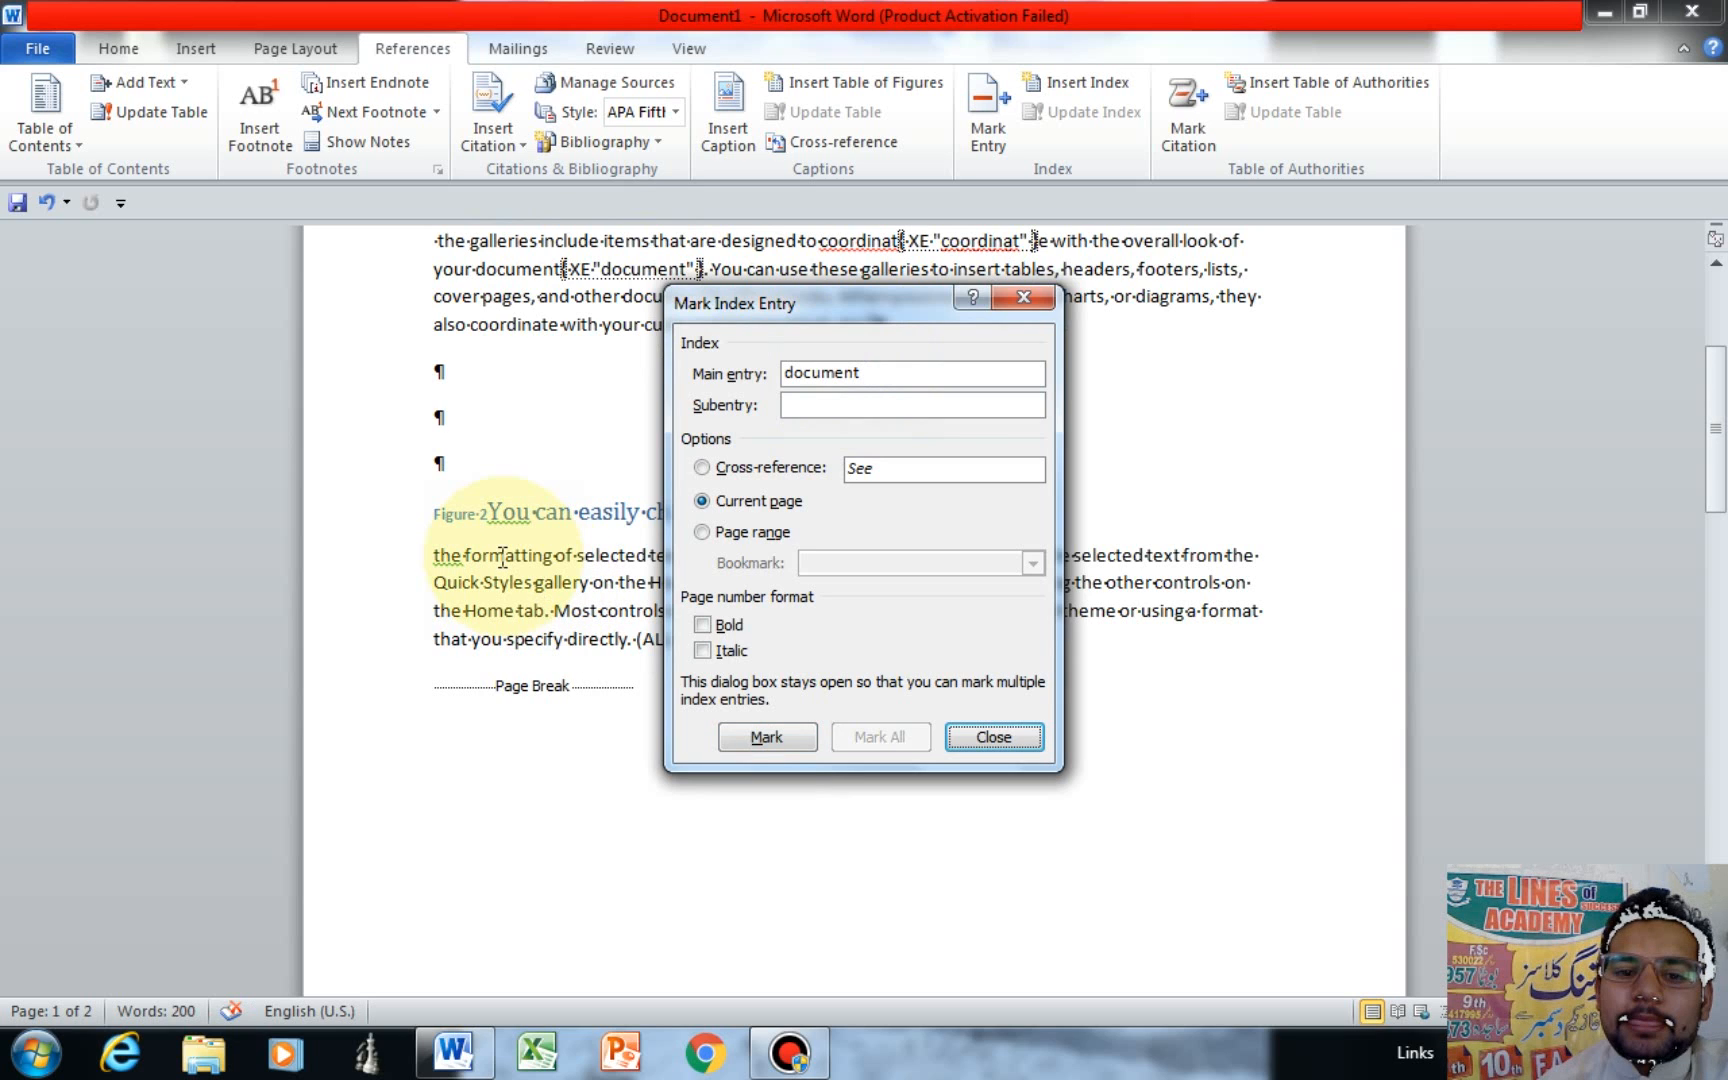
Mark "ormattin" from "formatting" in the "You can easily change" paragraph as an index entry, and finish marking entries.
click(518, 560)
drag(547, 556, 468, 552)
click(862, 368)
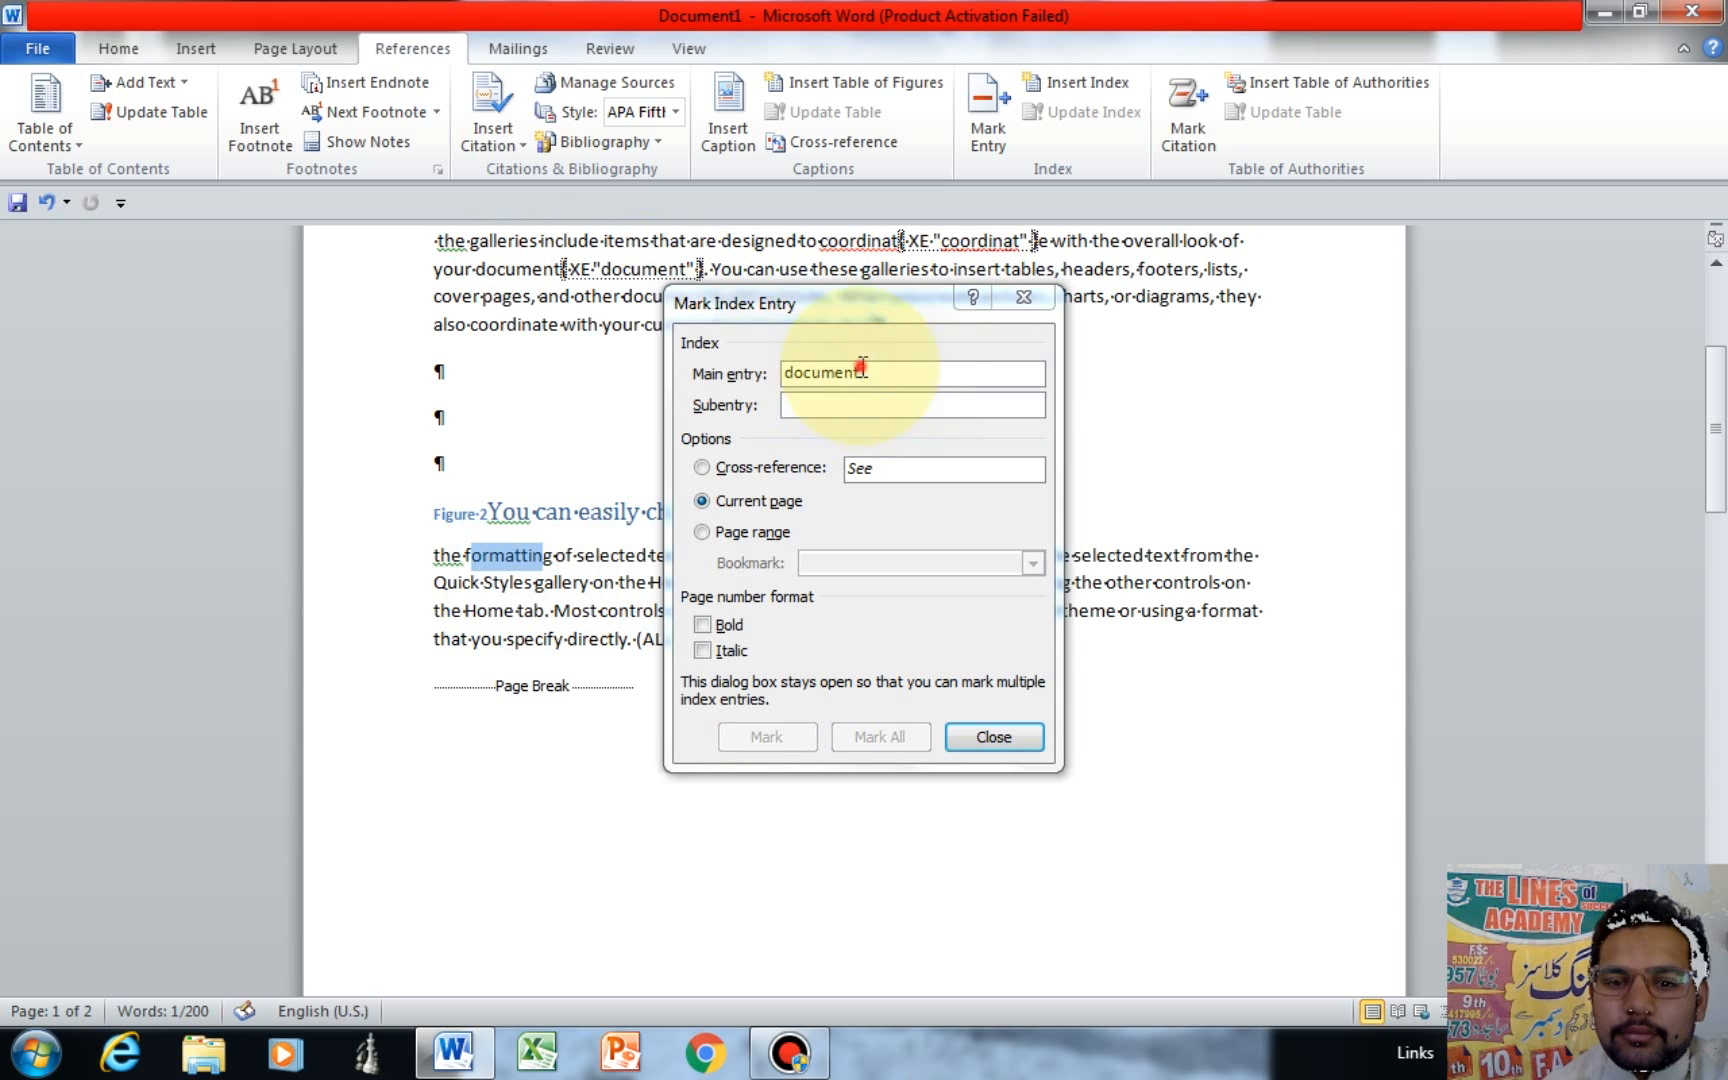
click(770, 744)
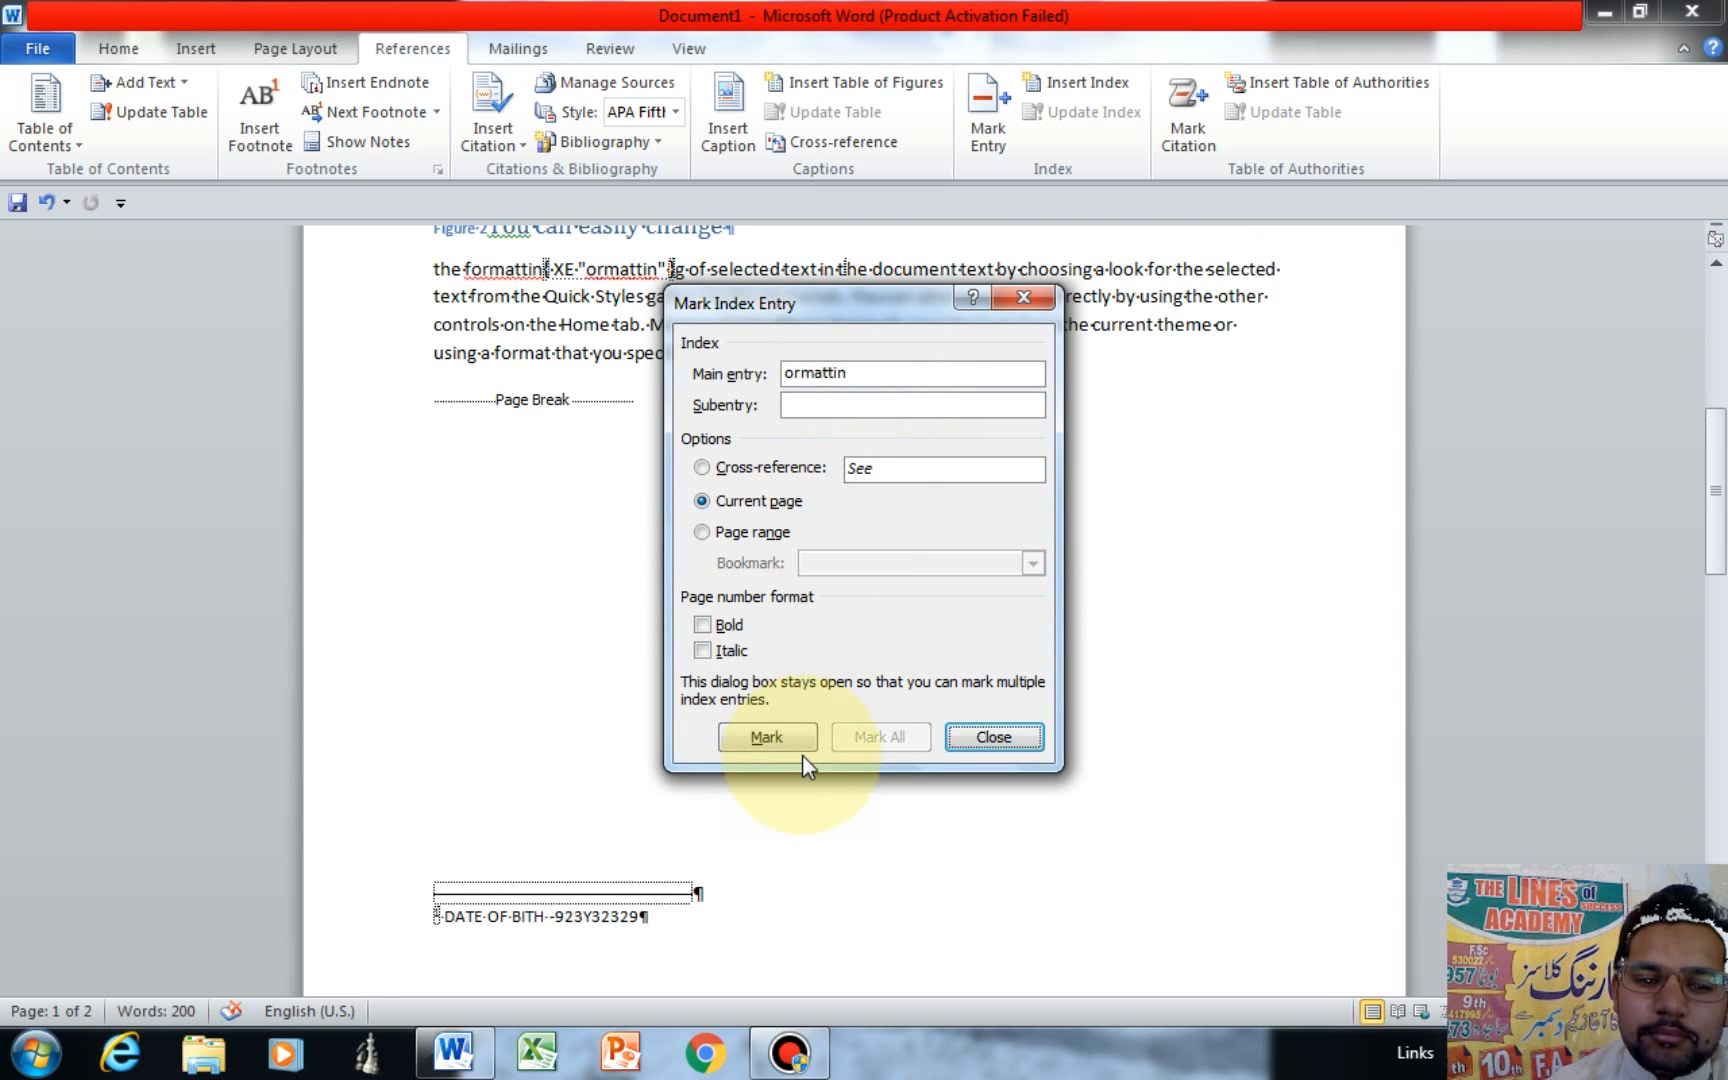
click(970, 740)
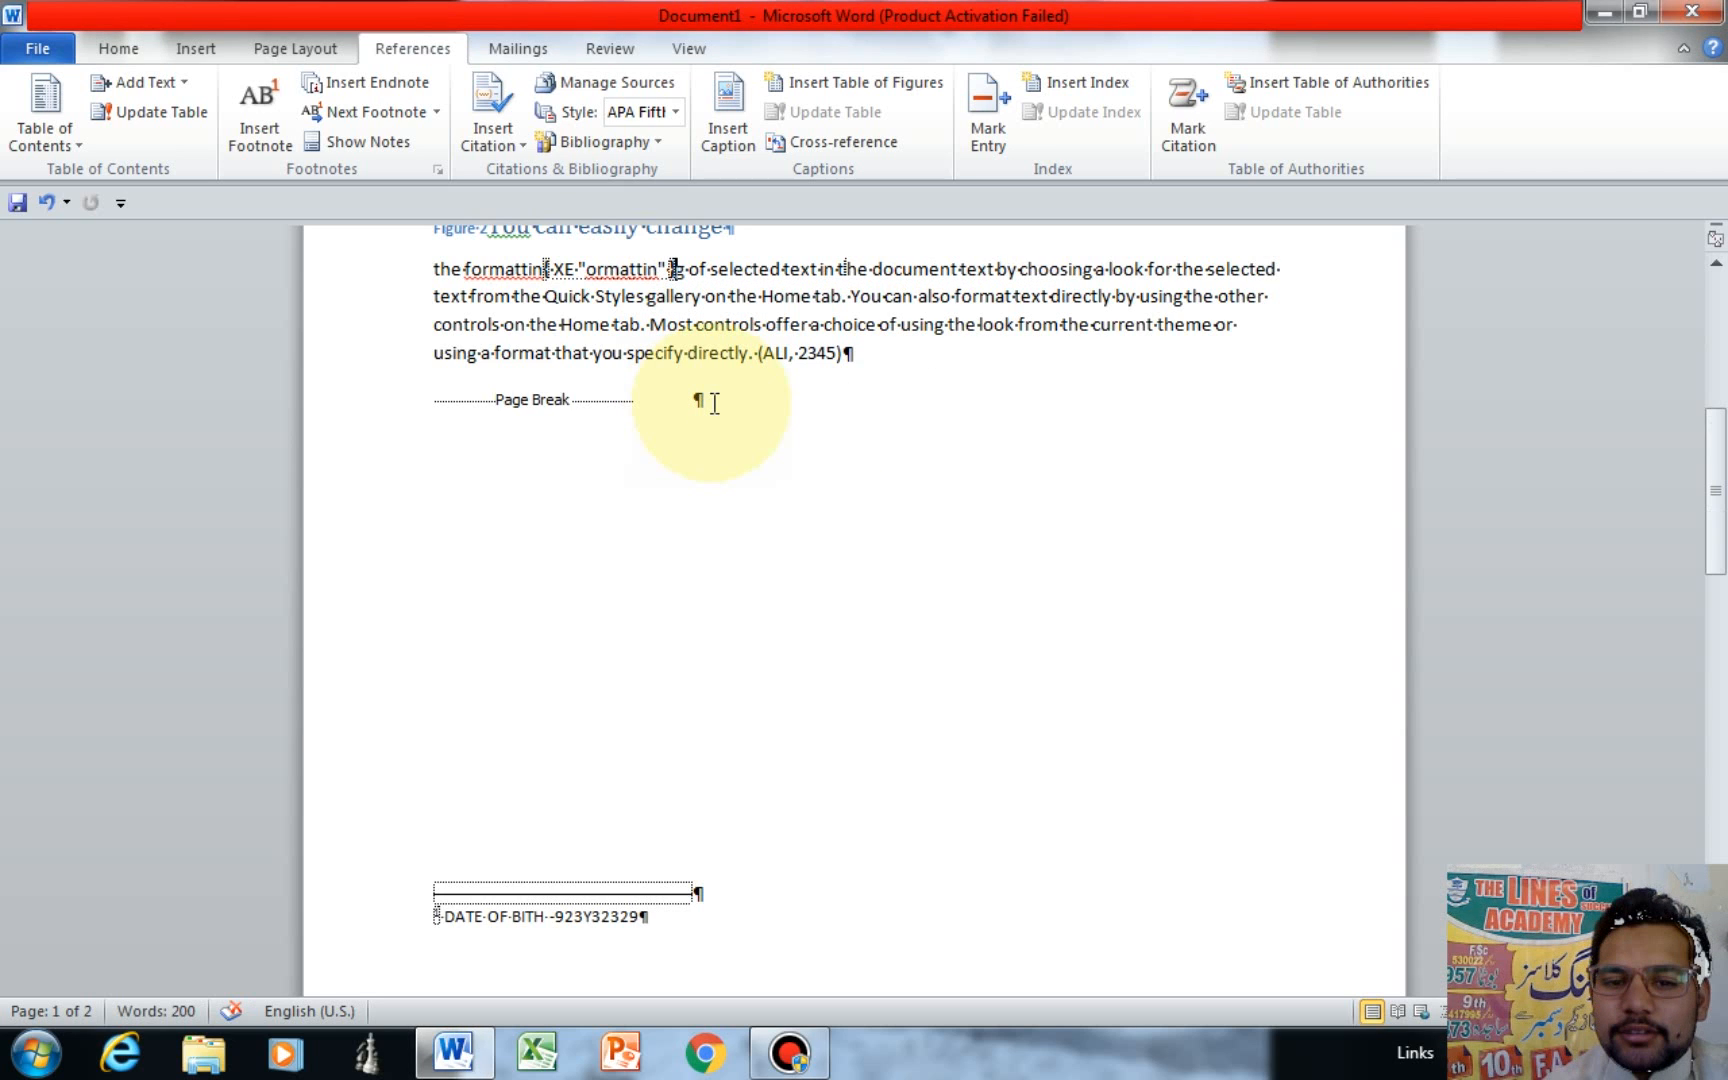
Hide the paragraph marks and other formatting symbols in the document.
click(136, 48)
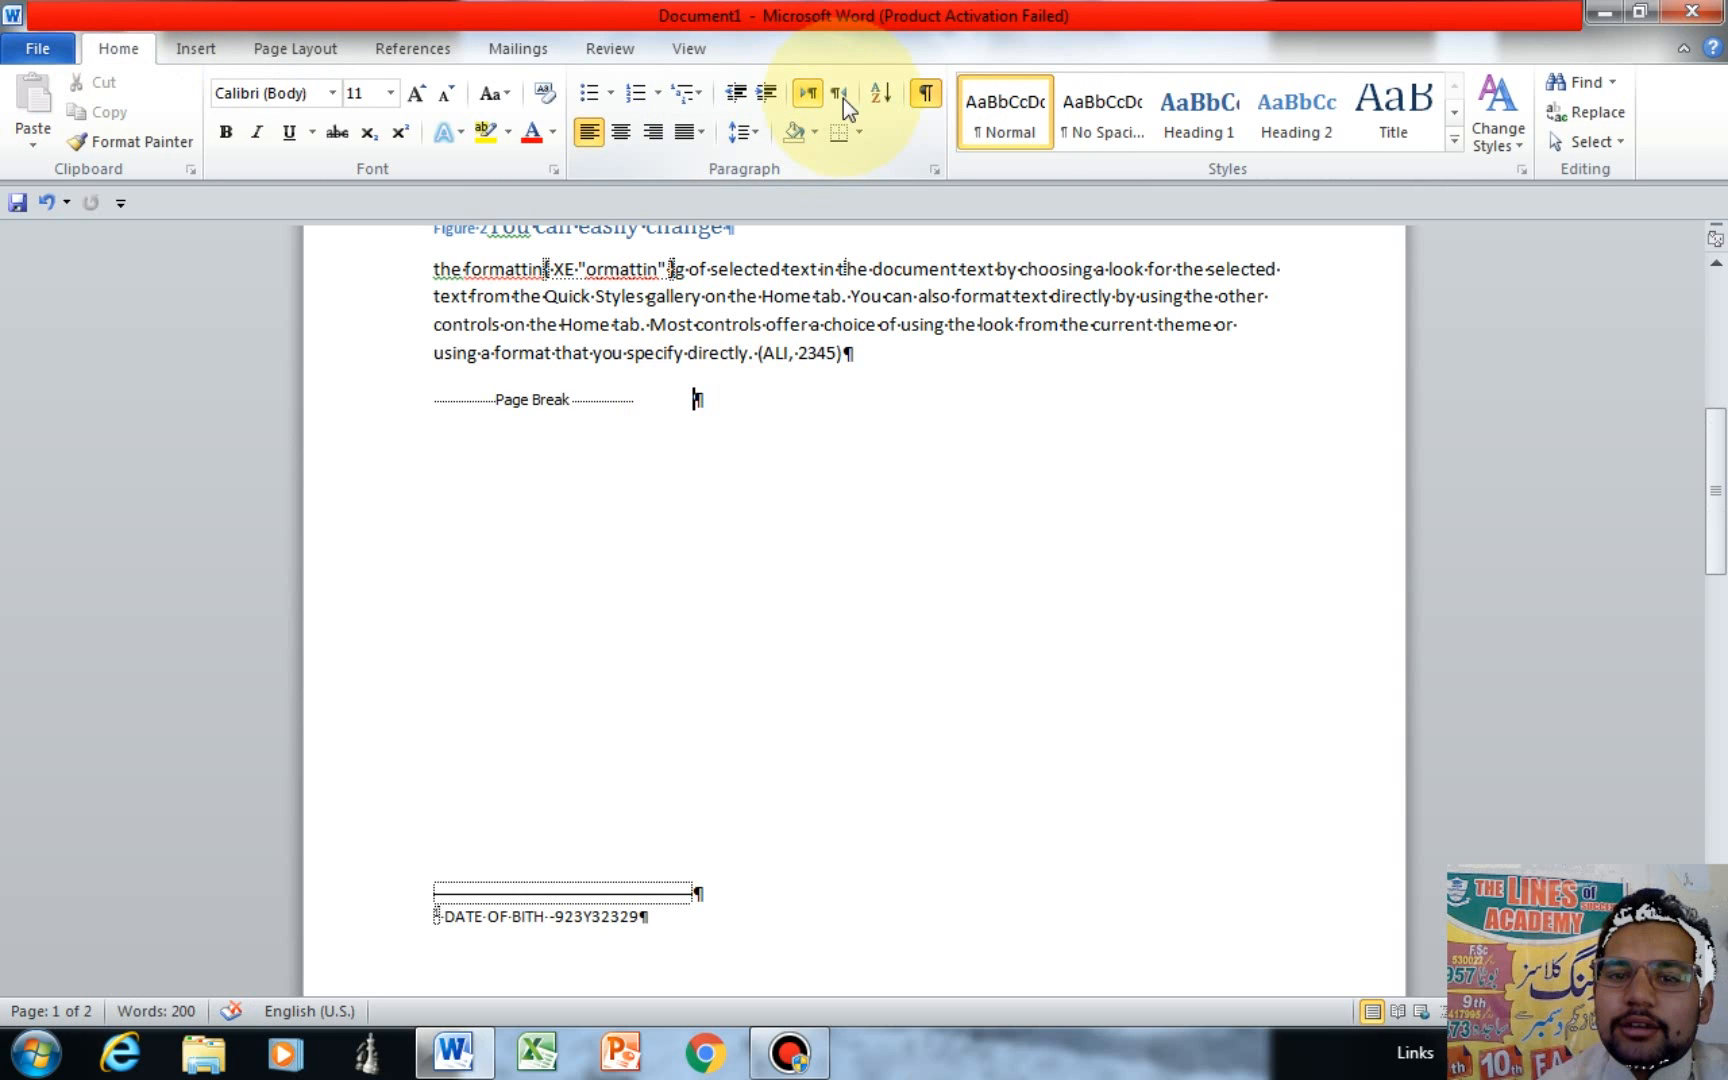
click(926, 94)
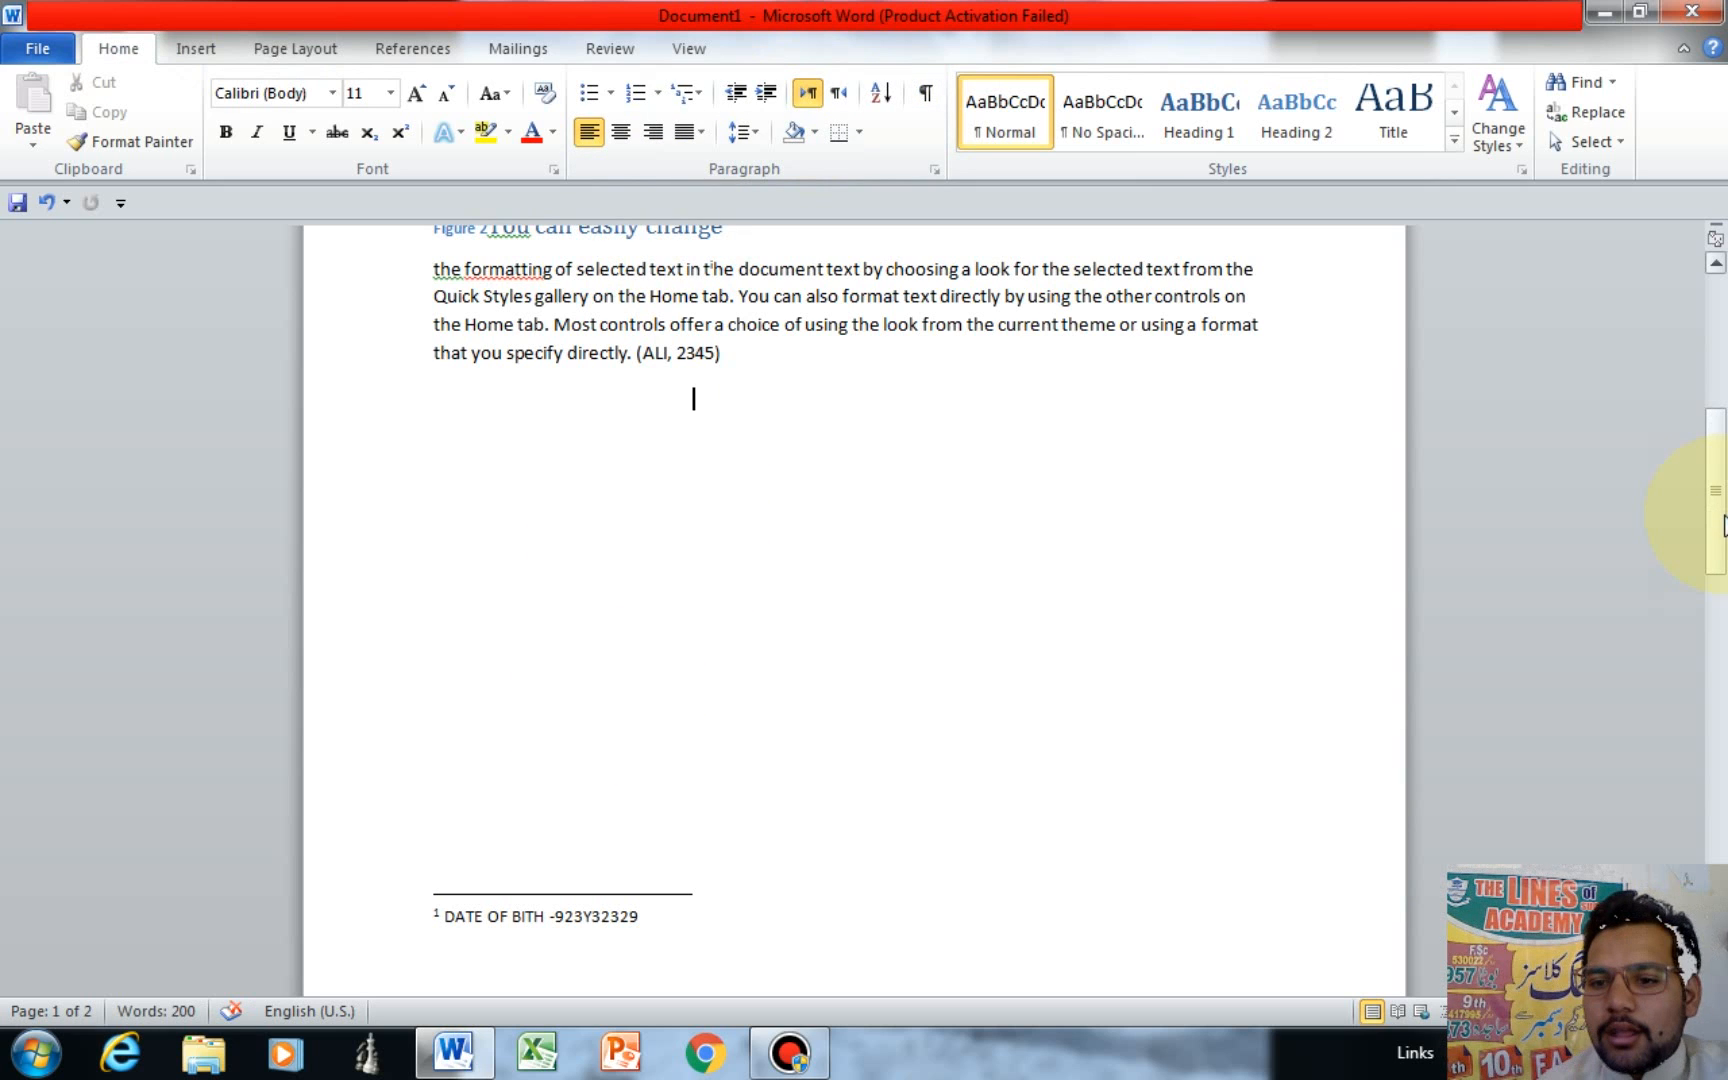
Insert an indented two-column index with the From template format on page 2, above the endnote.
drag(1724, 527, 1724, 837)
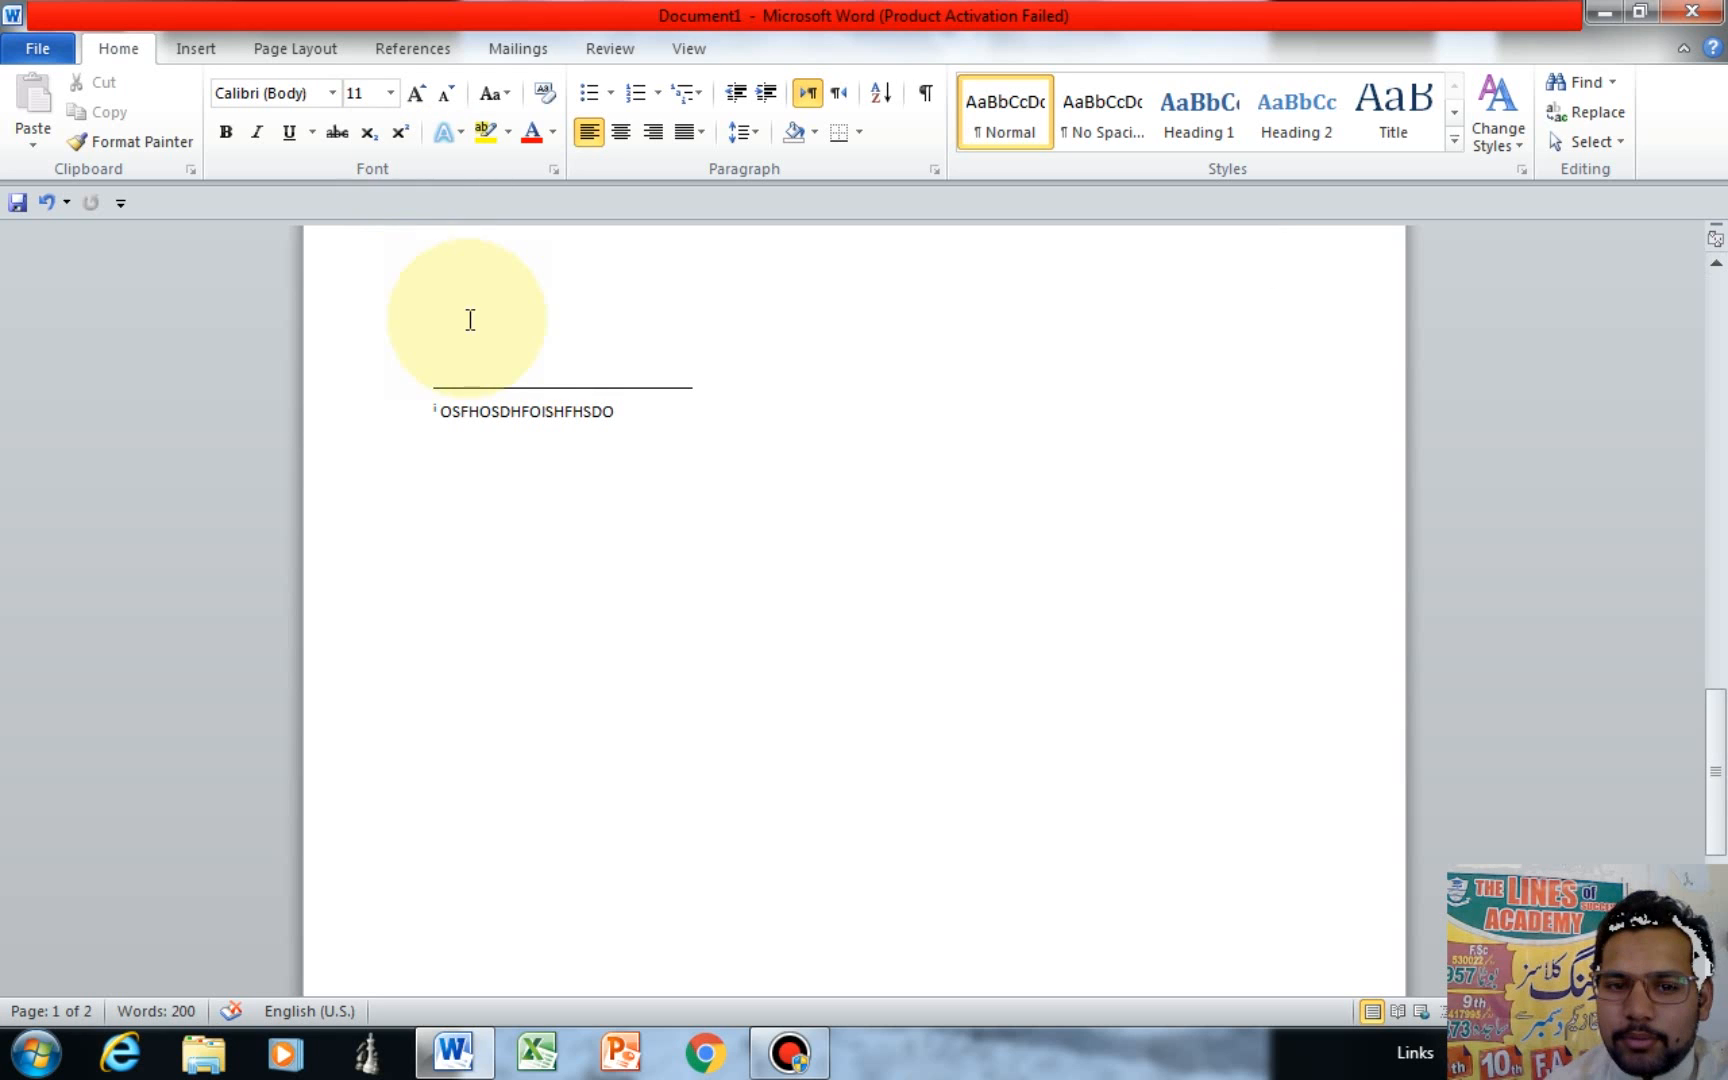
click(386, 48)
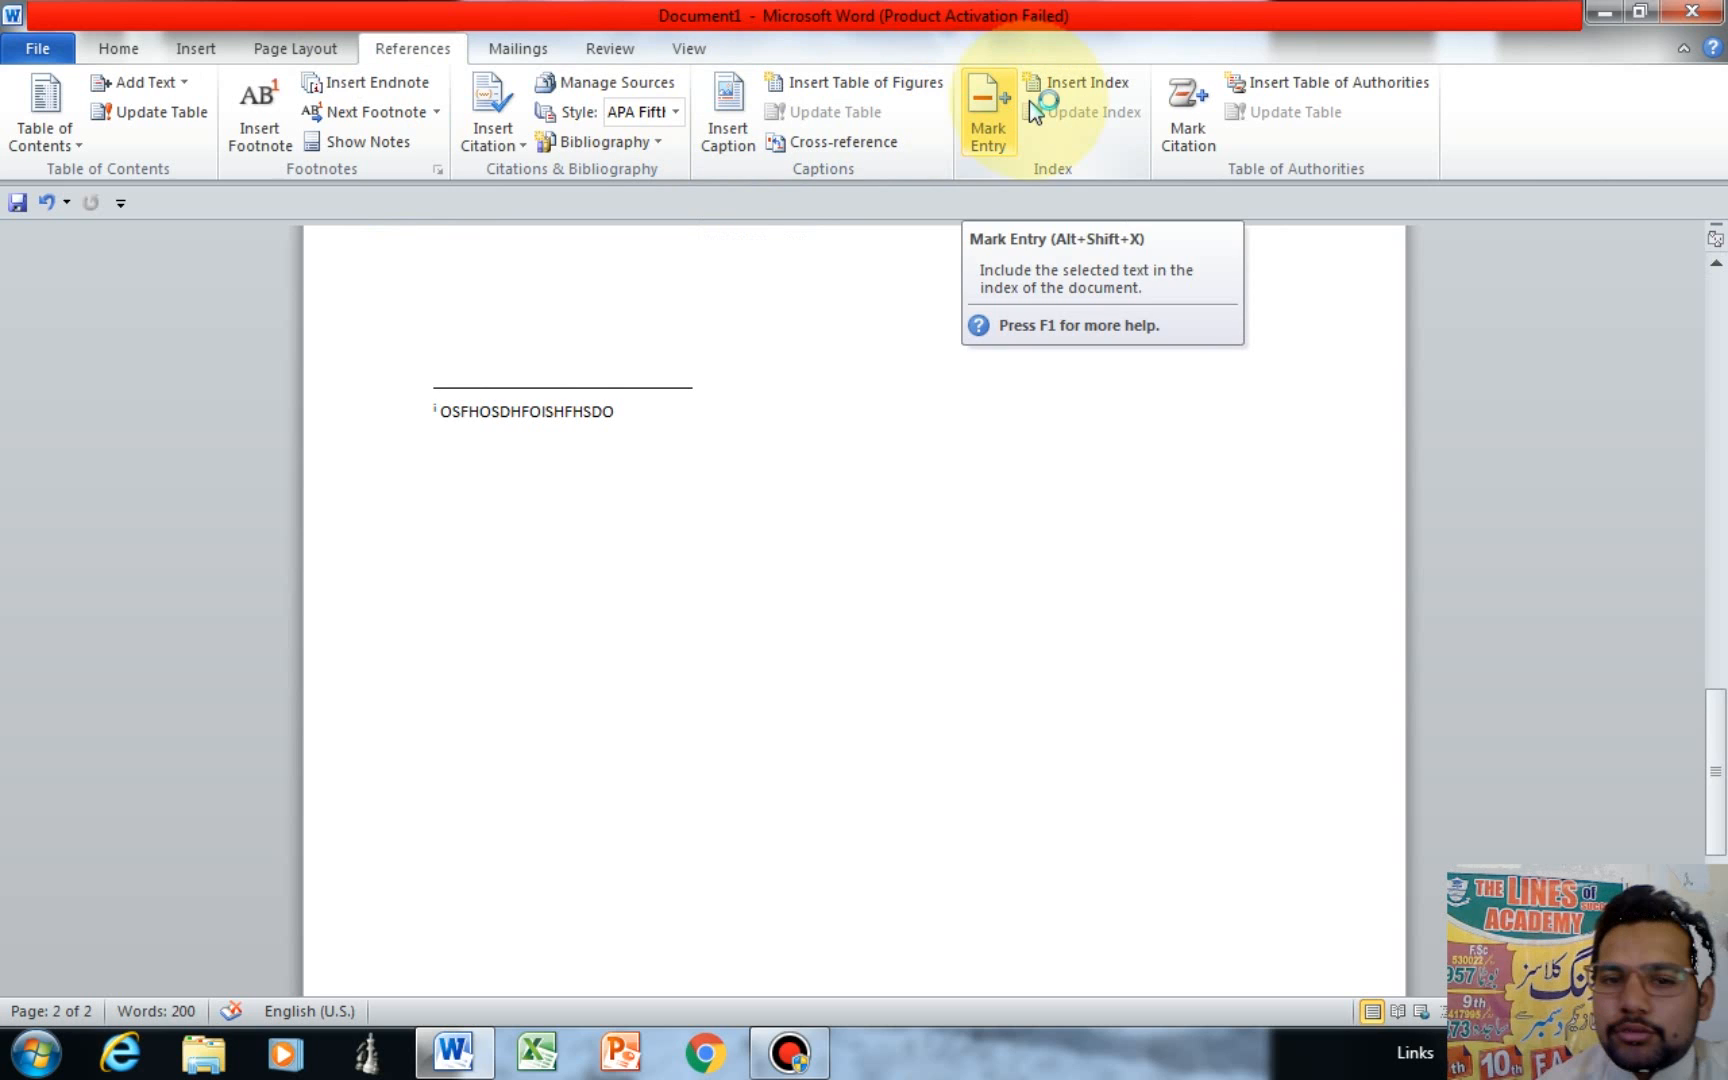
click(1090, 80)
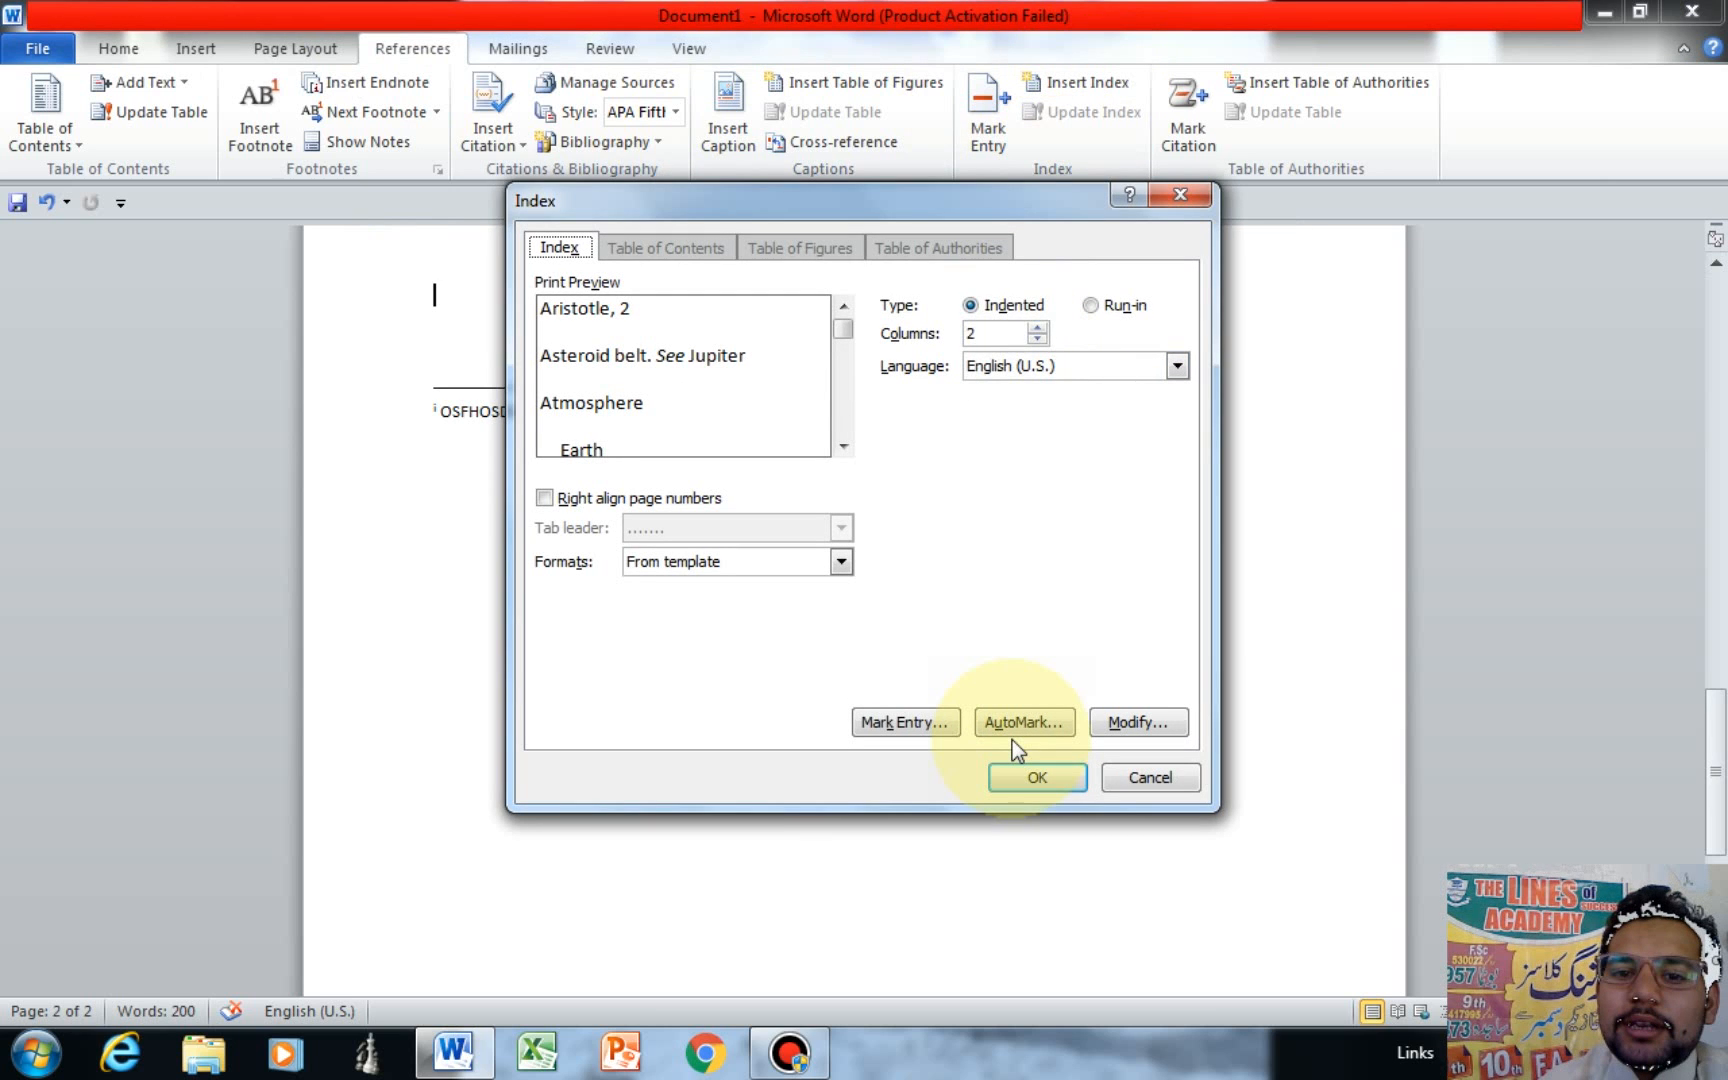
click(1035, 776)
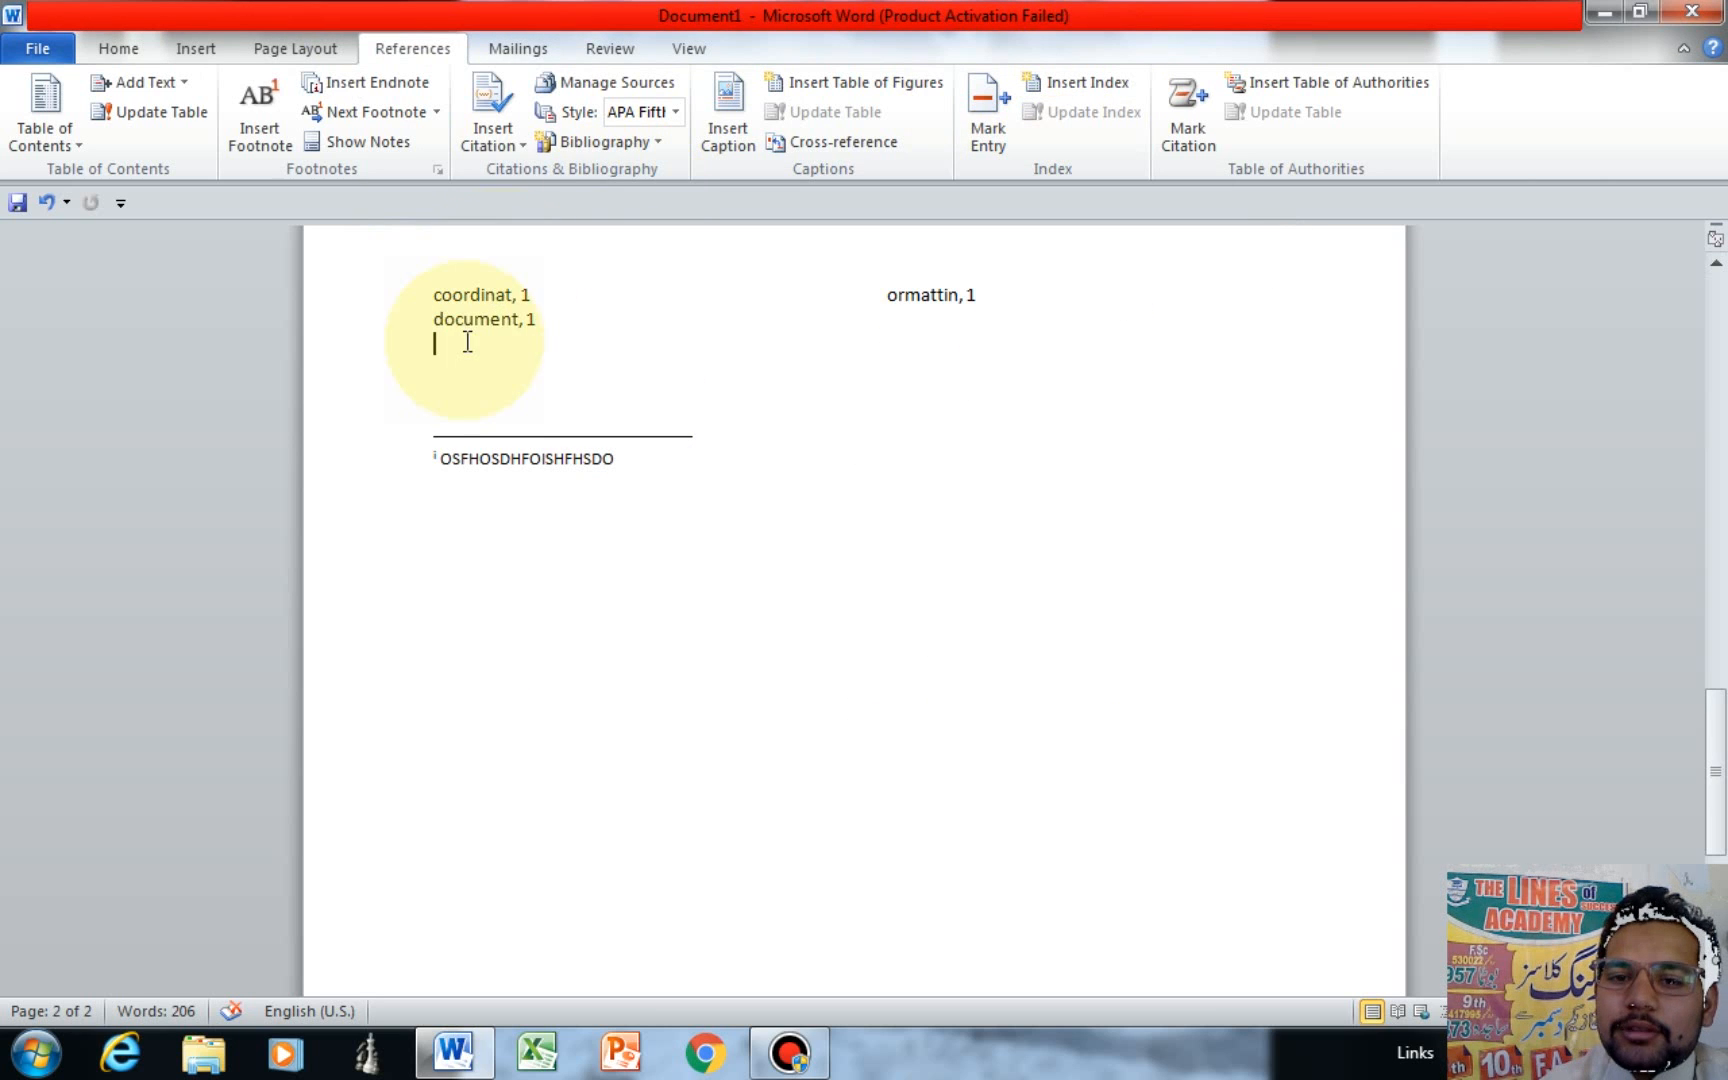
click(527, 296)
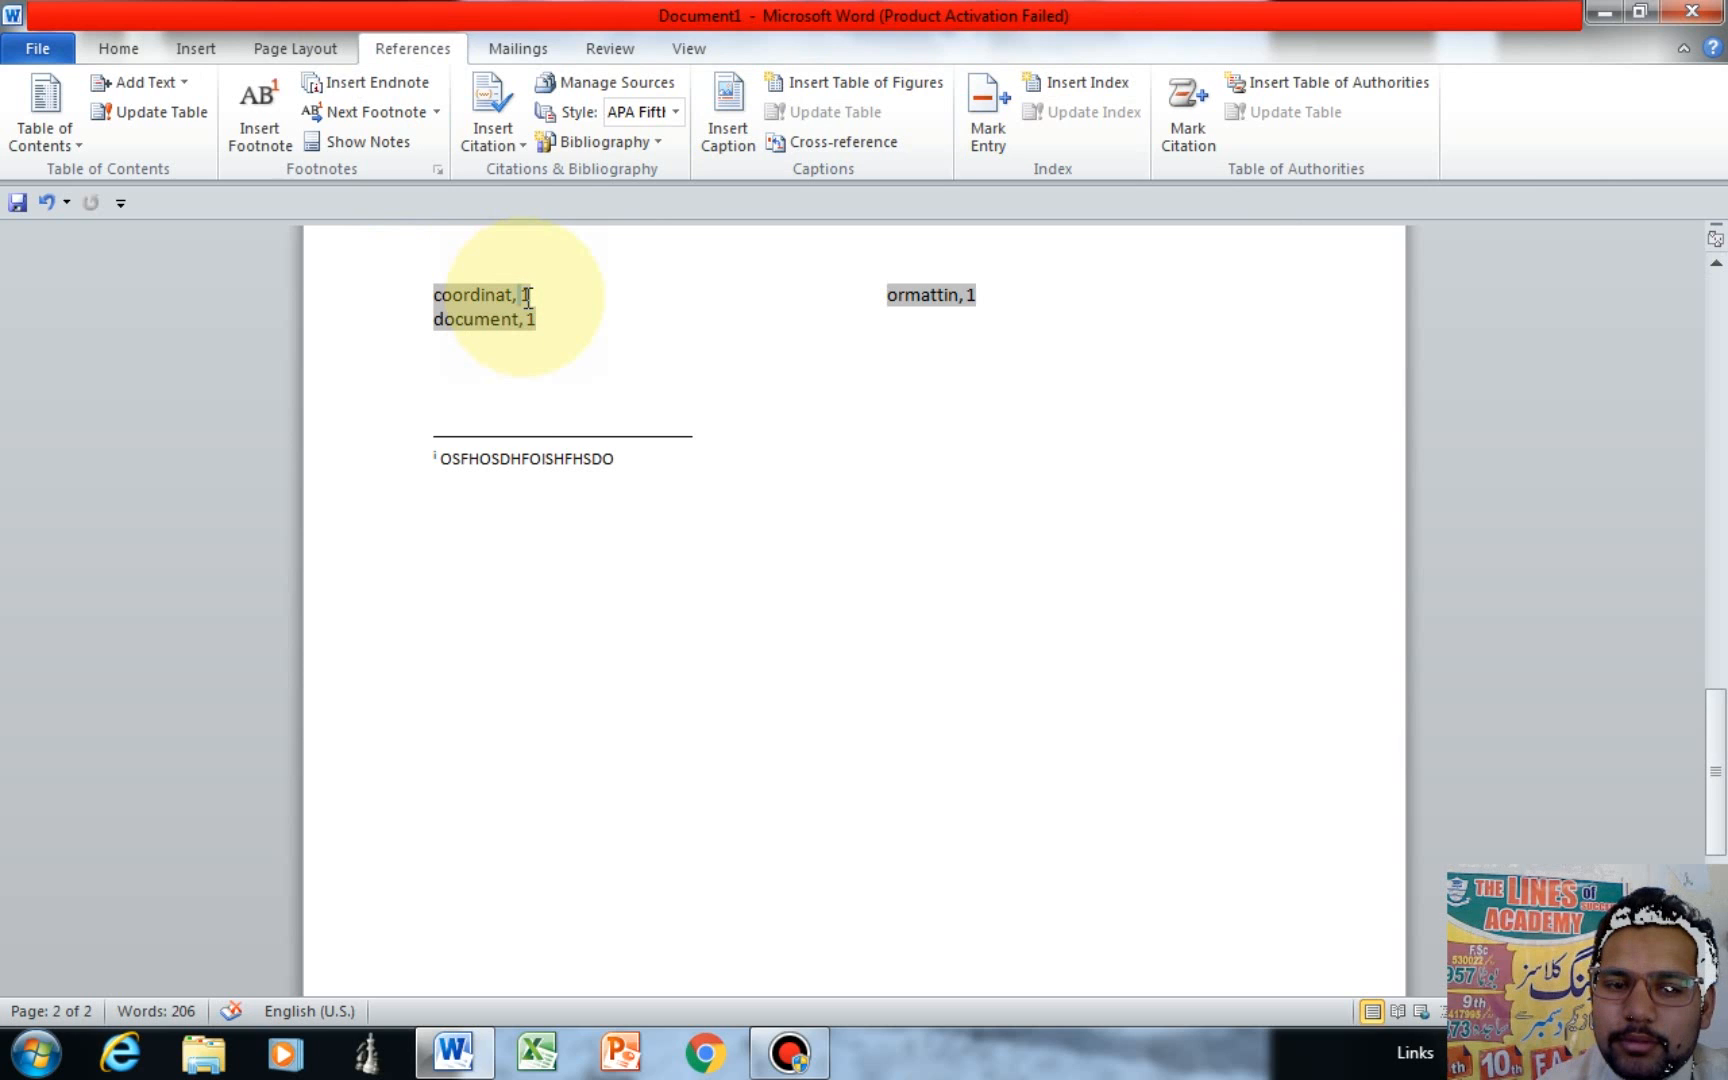
click(551, 310)
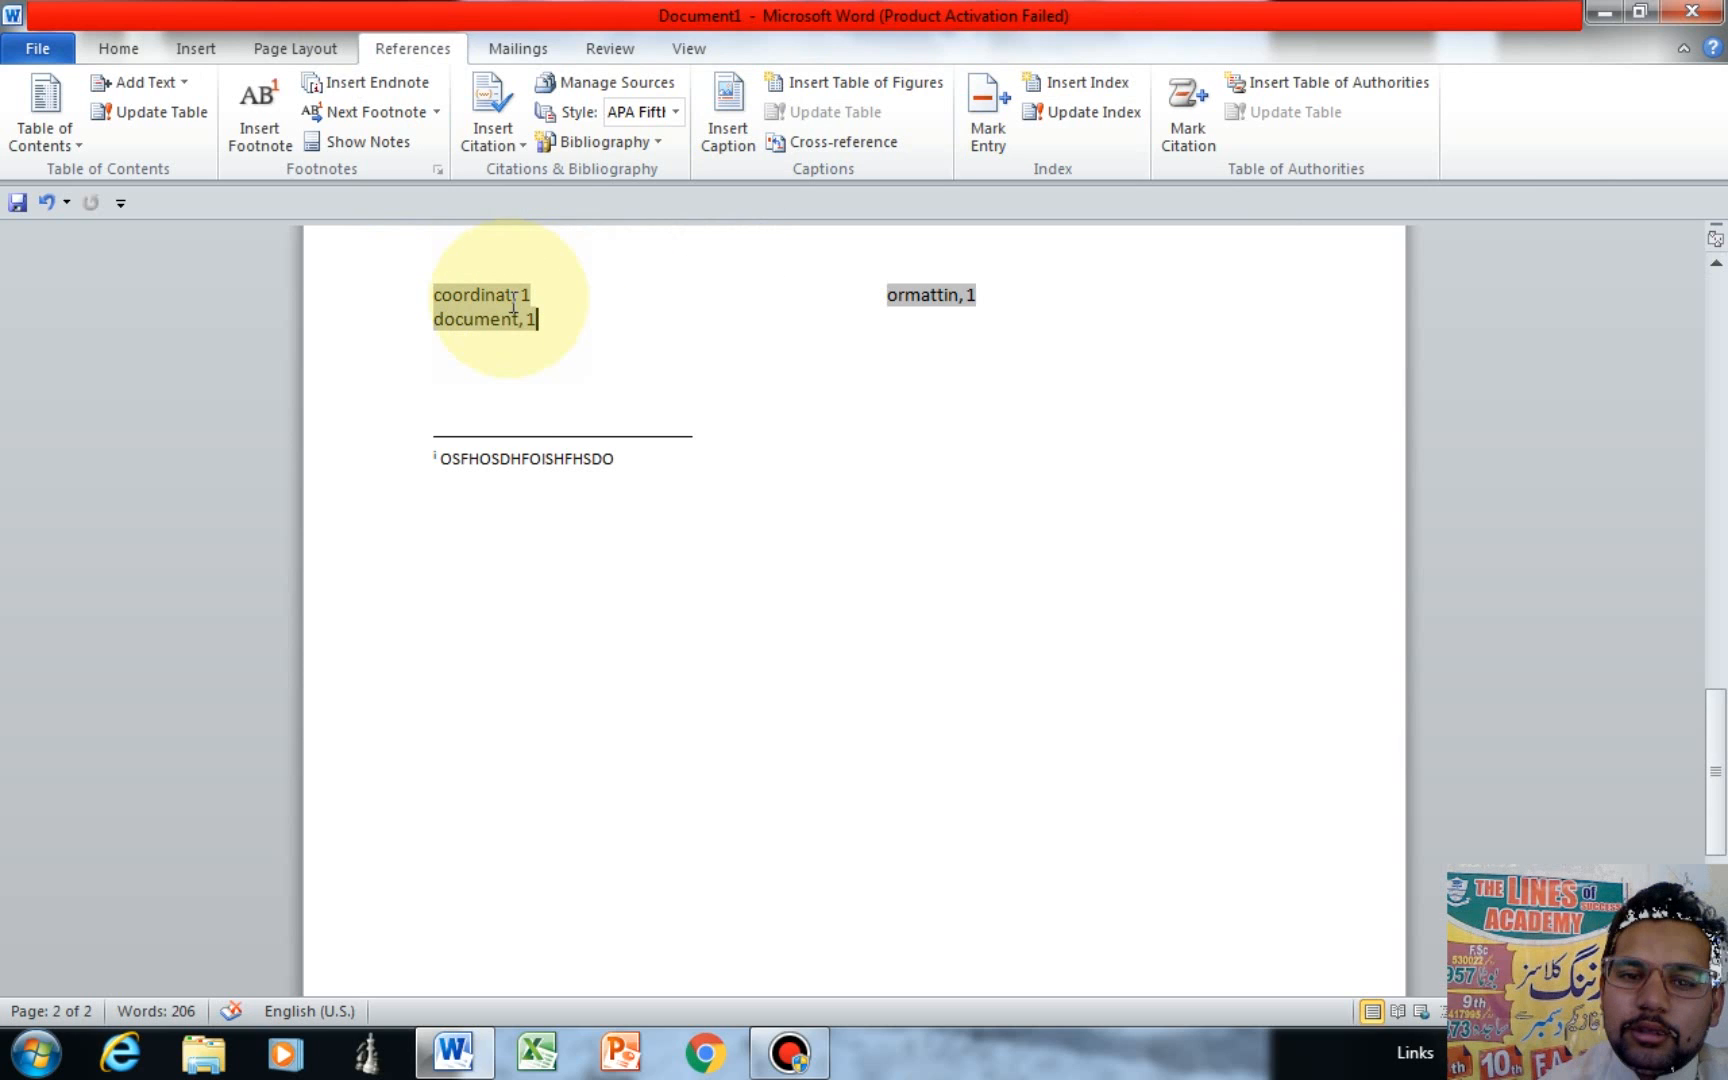
click(586, 355)
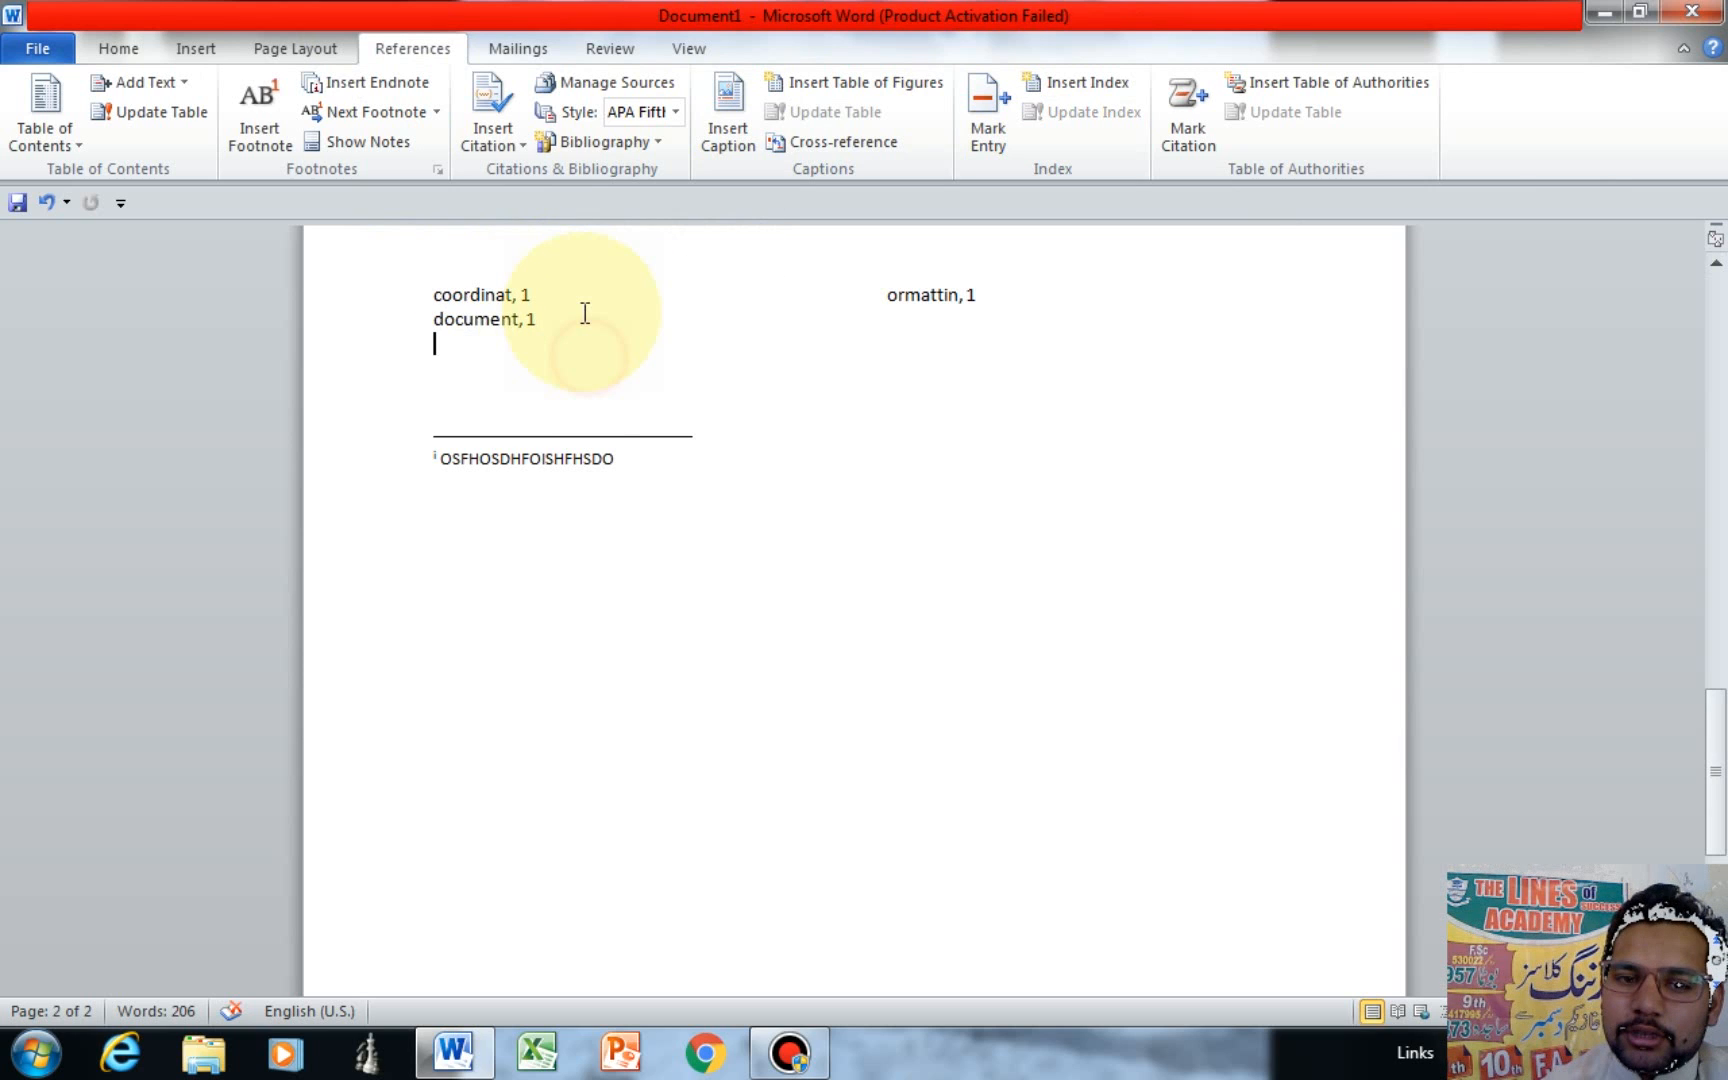
click(993, 115)
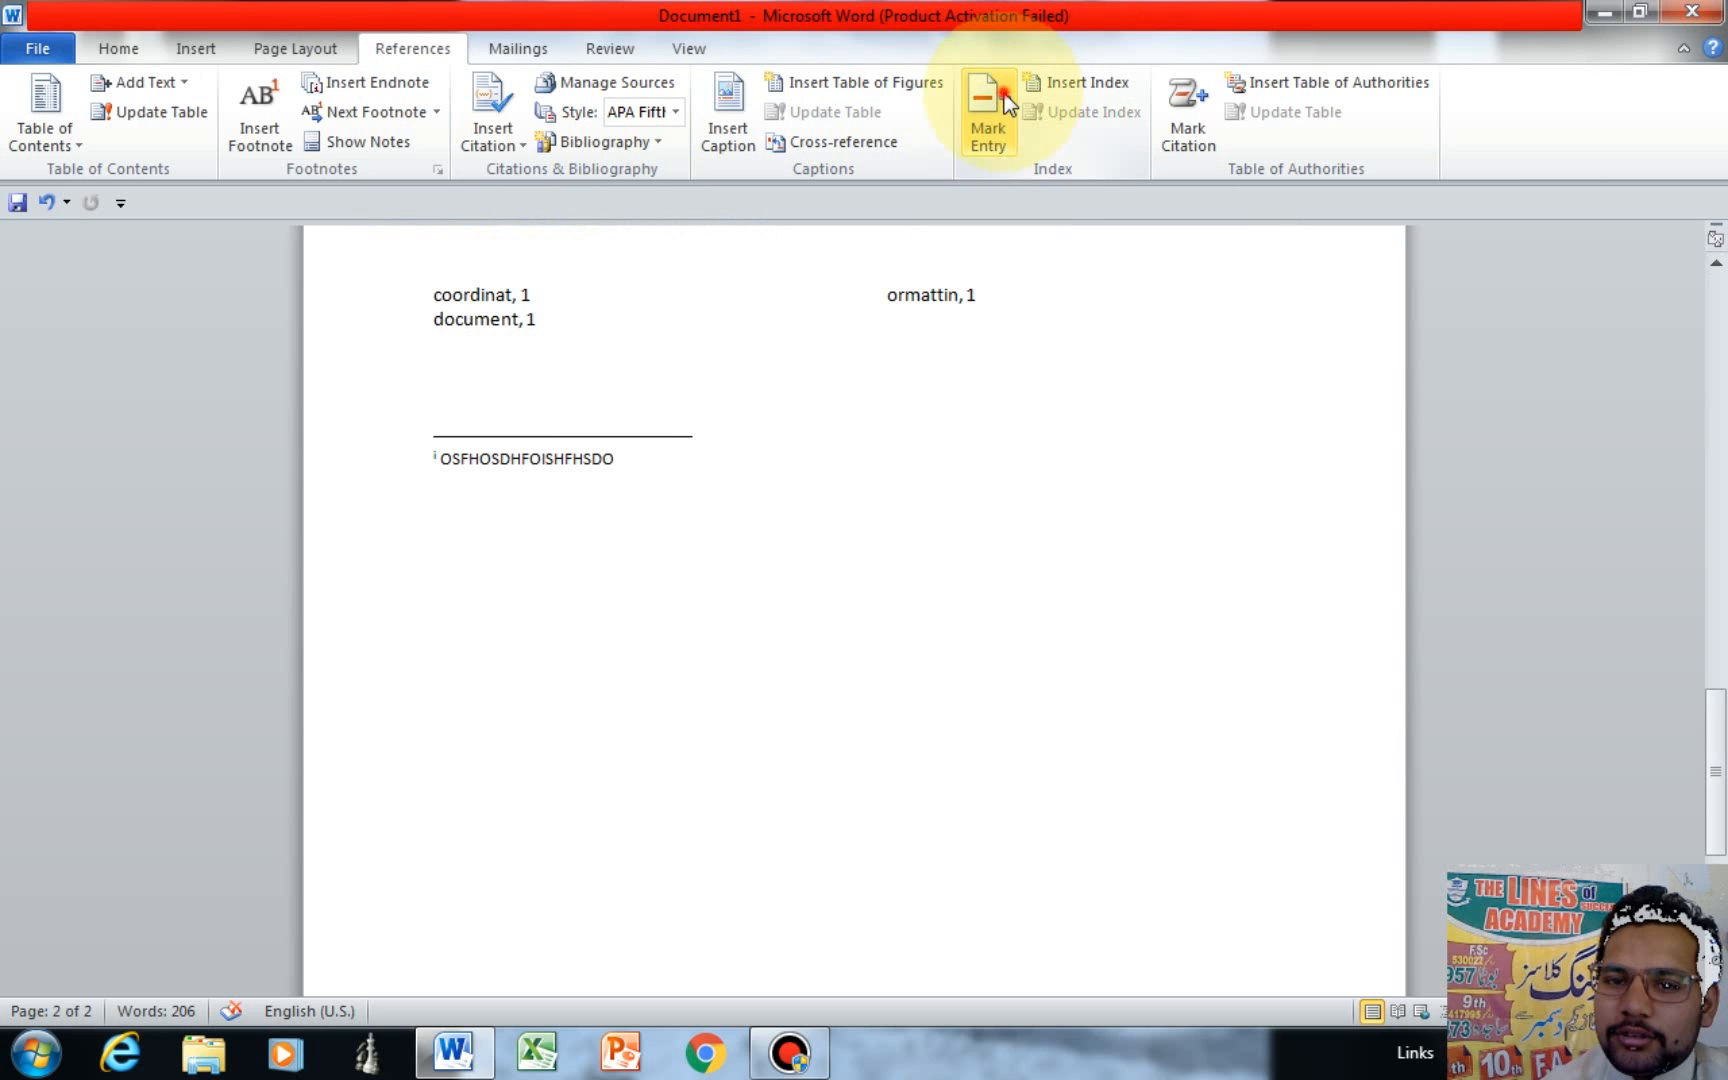
click(1176, 137)
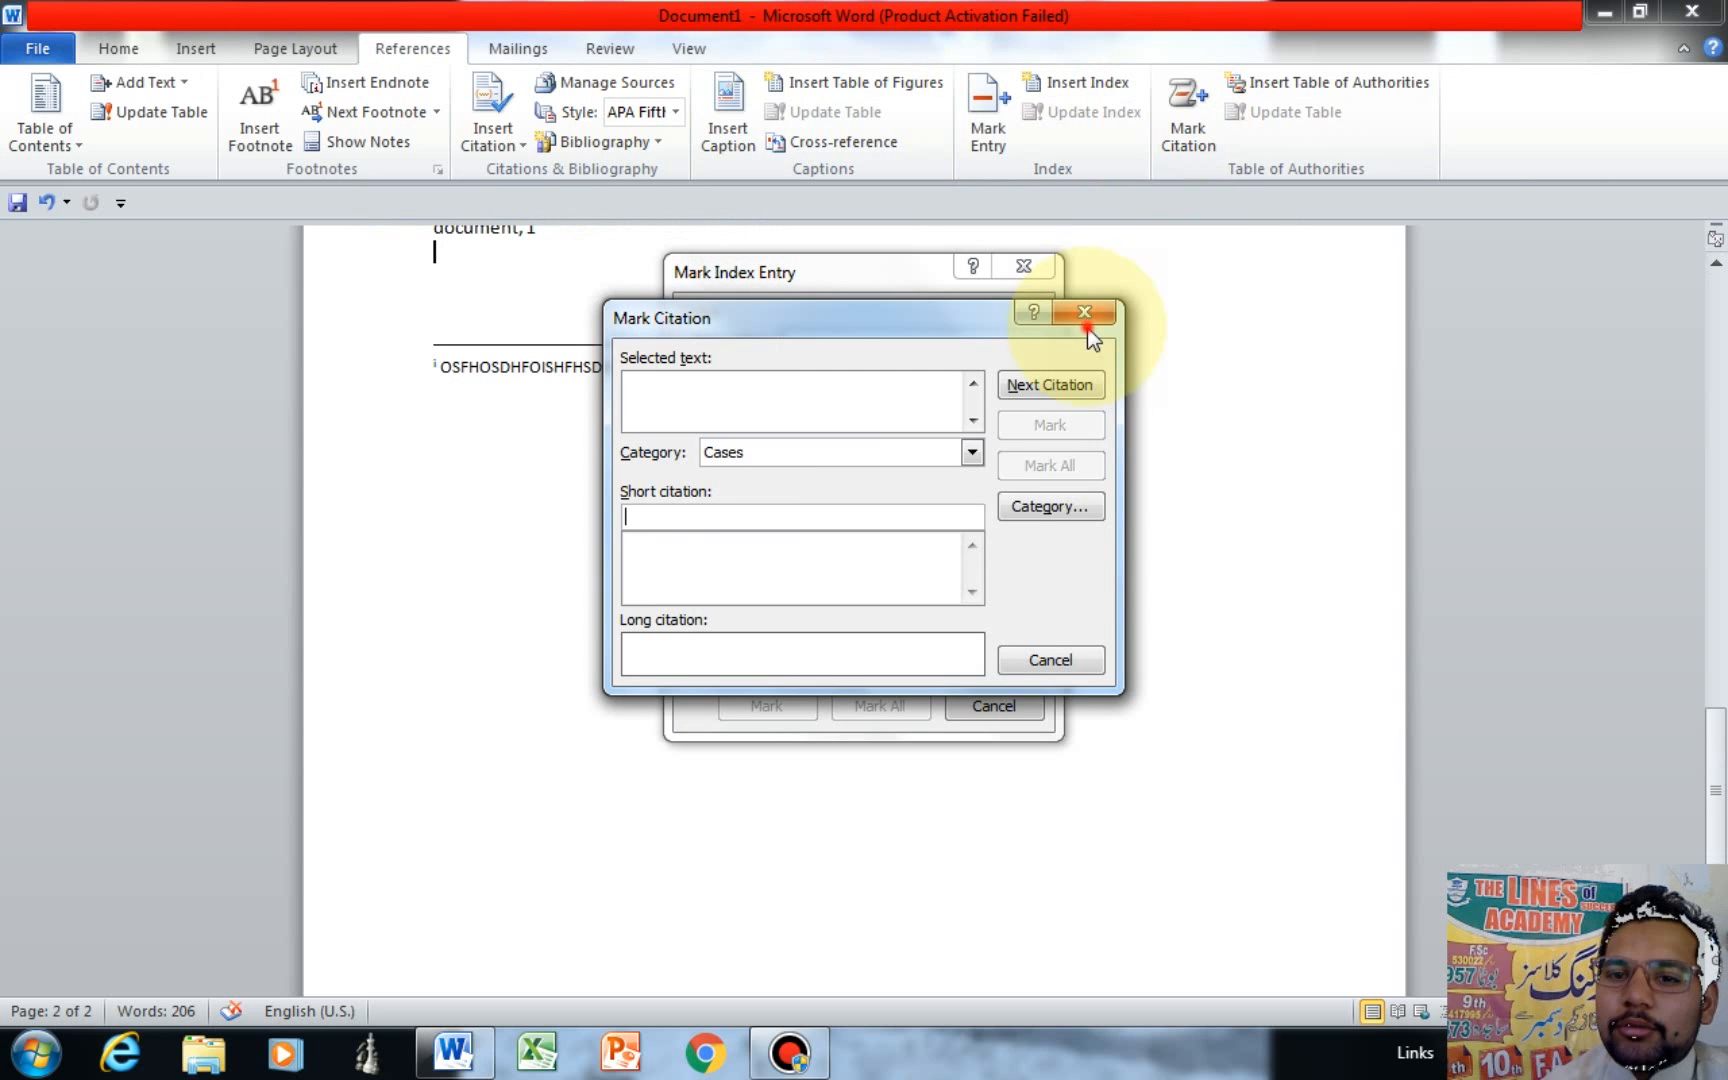
click(1106, 320)
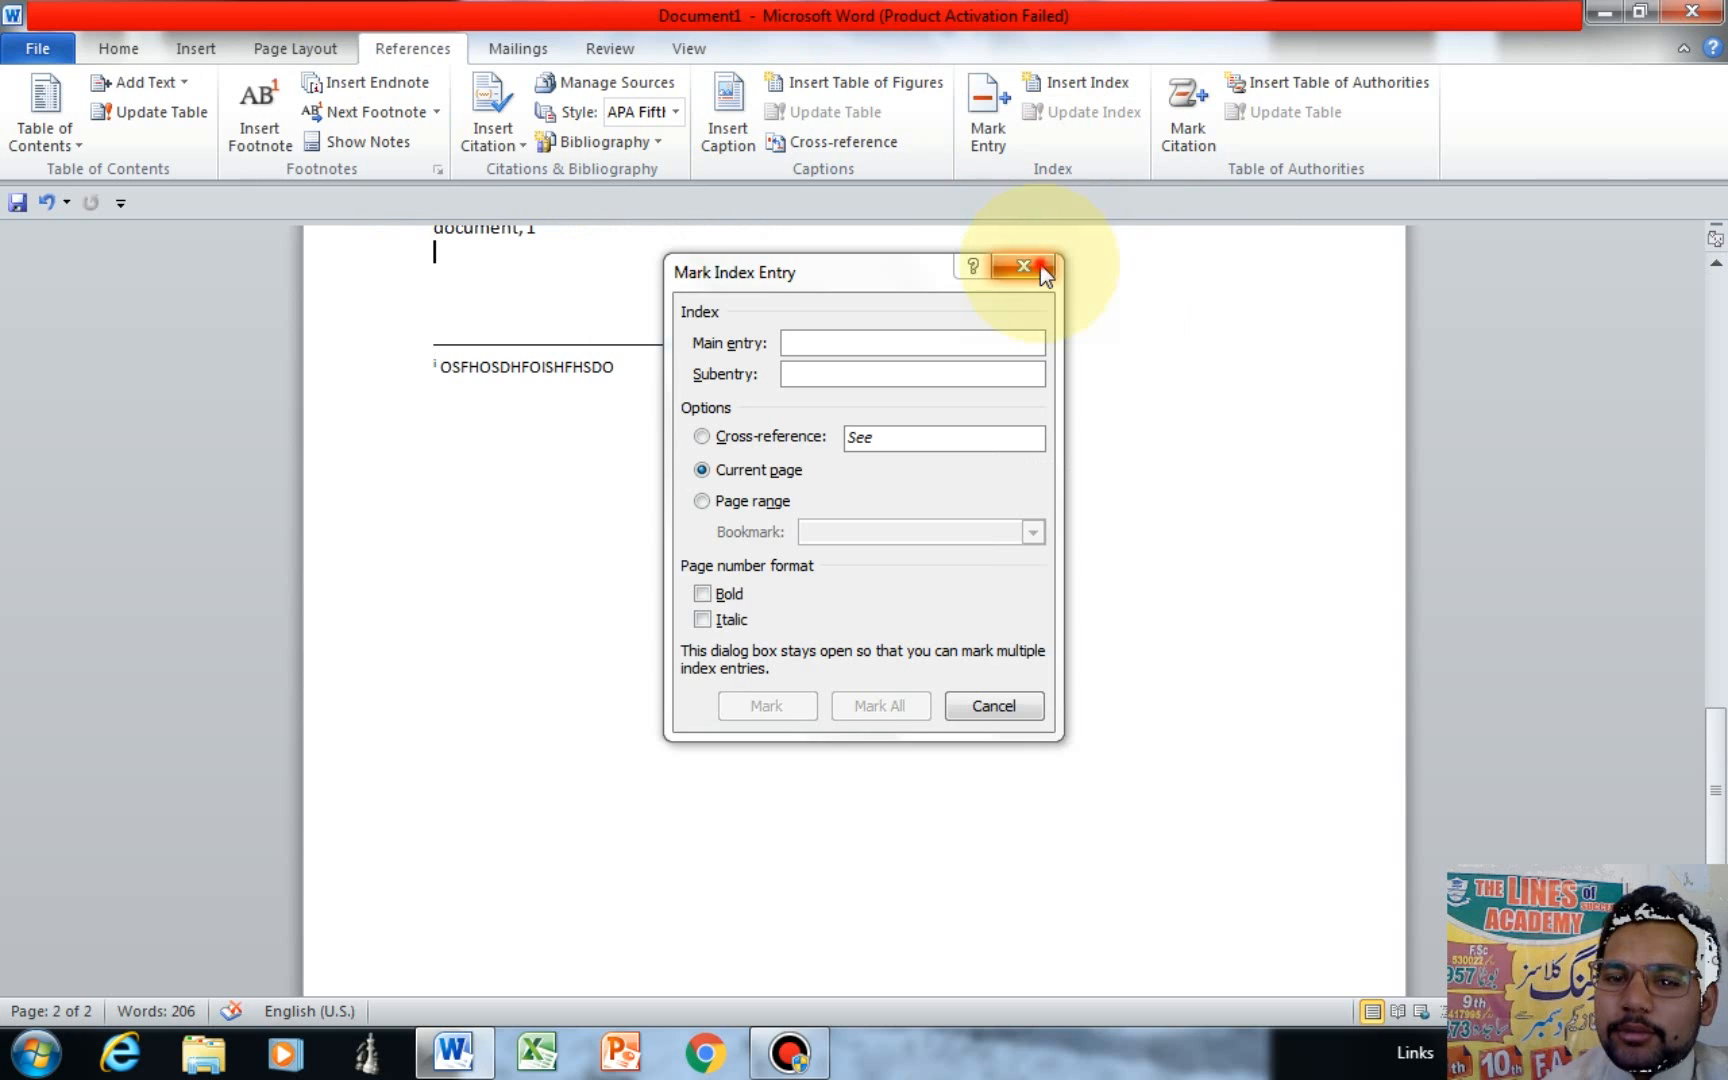
click(1023, 266)
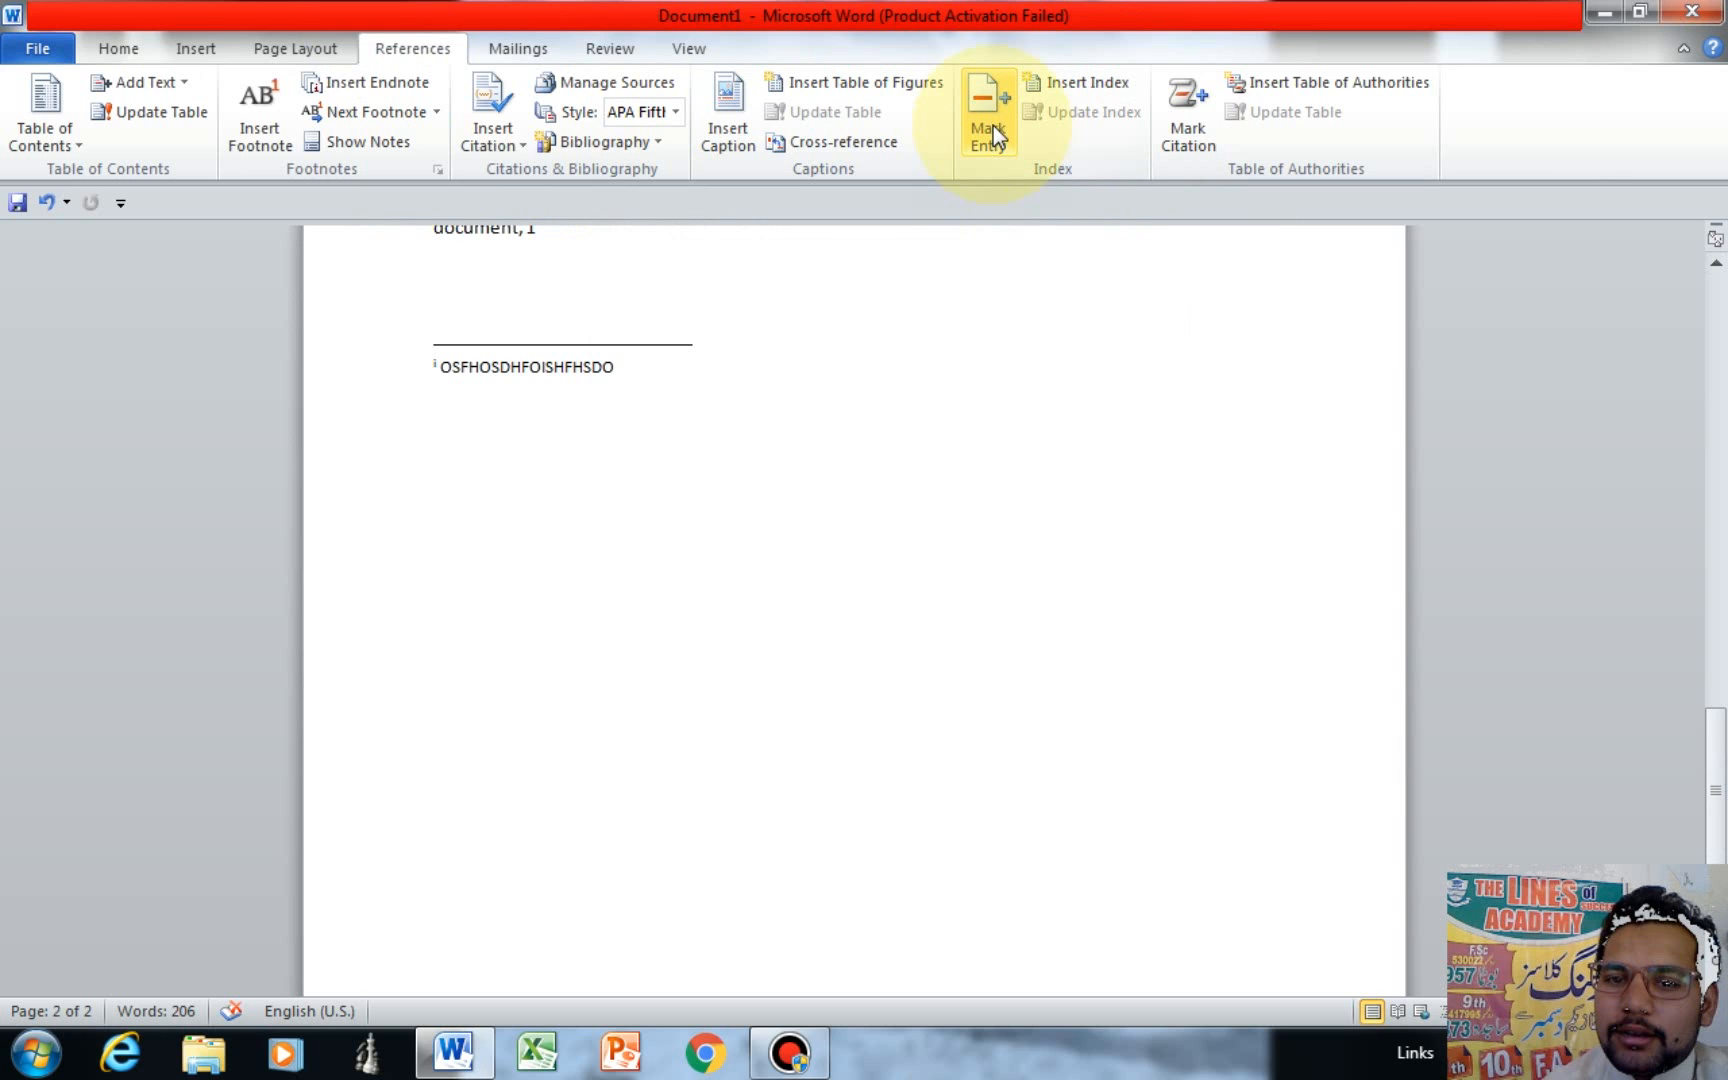